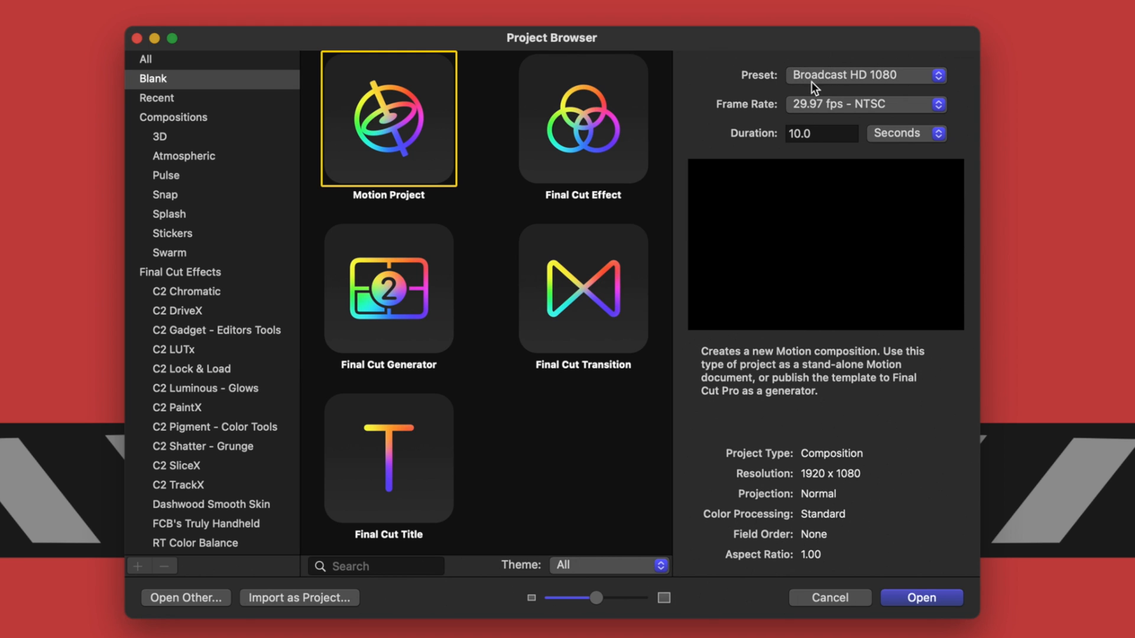
Create a blank Motion Project at Broadcast HD 1080, 29.97 fps - NTSC, with a duration of 10 seconds.
{"action": "left_click", "coordinate": [849, 133]}
{"action": "left_click_drag", "start_coordinate": [811, 125], "coordinate": [771, 133]}
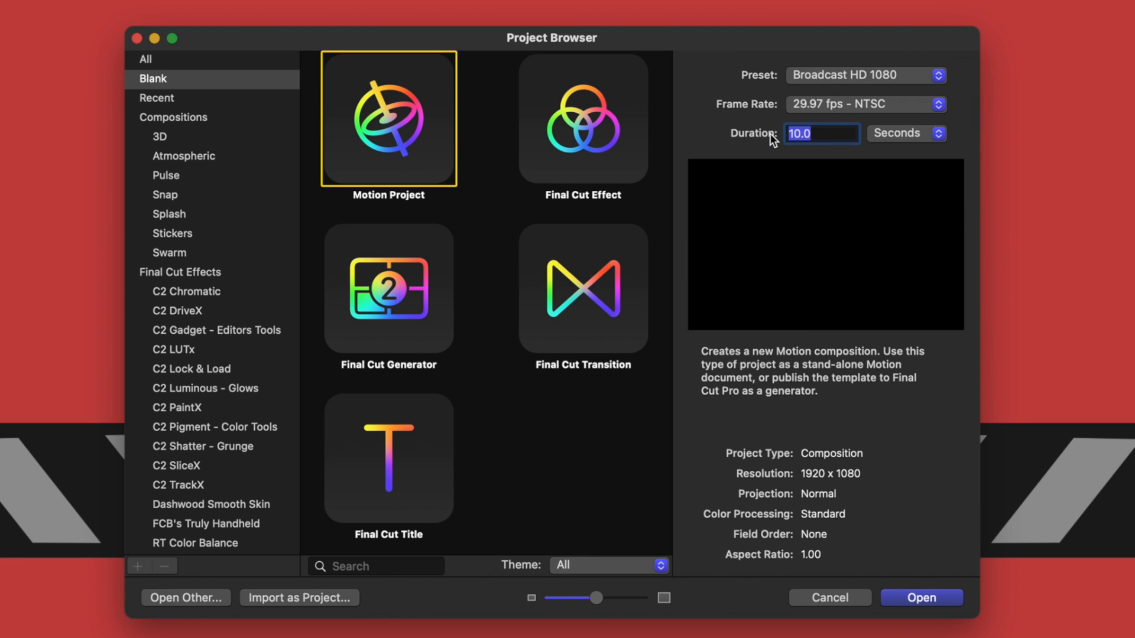
{"action": "left_click", "coordinate": [851, 127]}
{"action": "left_click", "coordinate": [796, 106]}
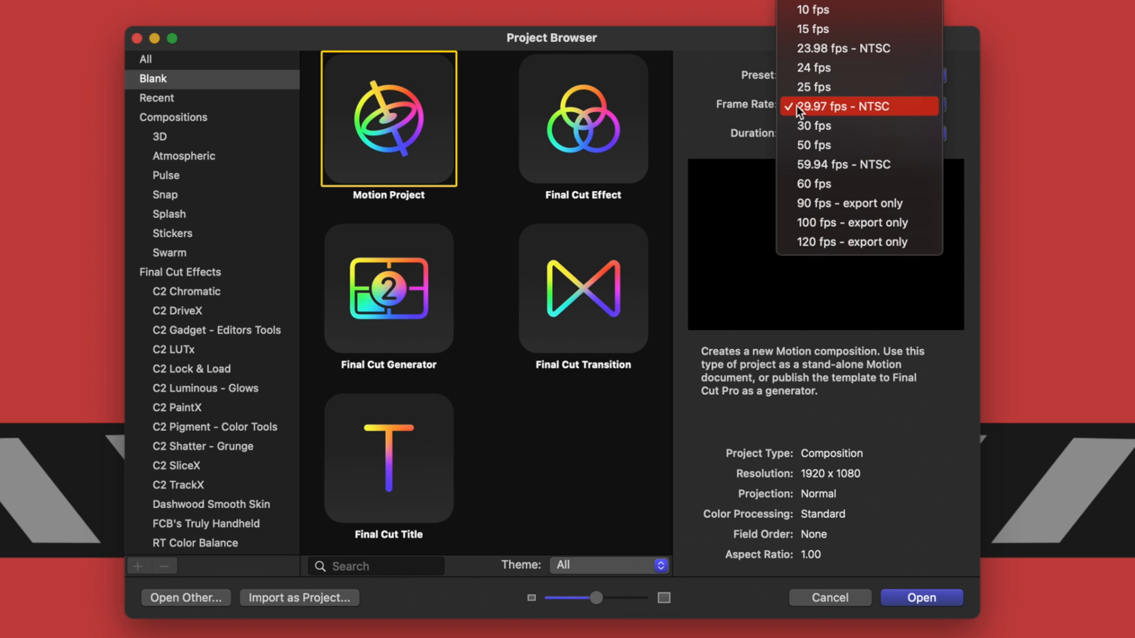
{"action": "left_click", "coordinate": [733, 126]}
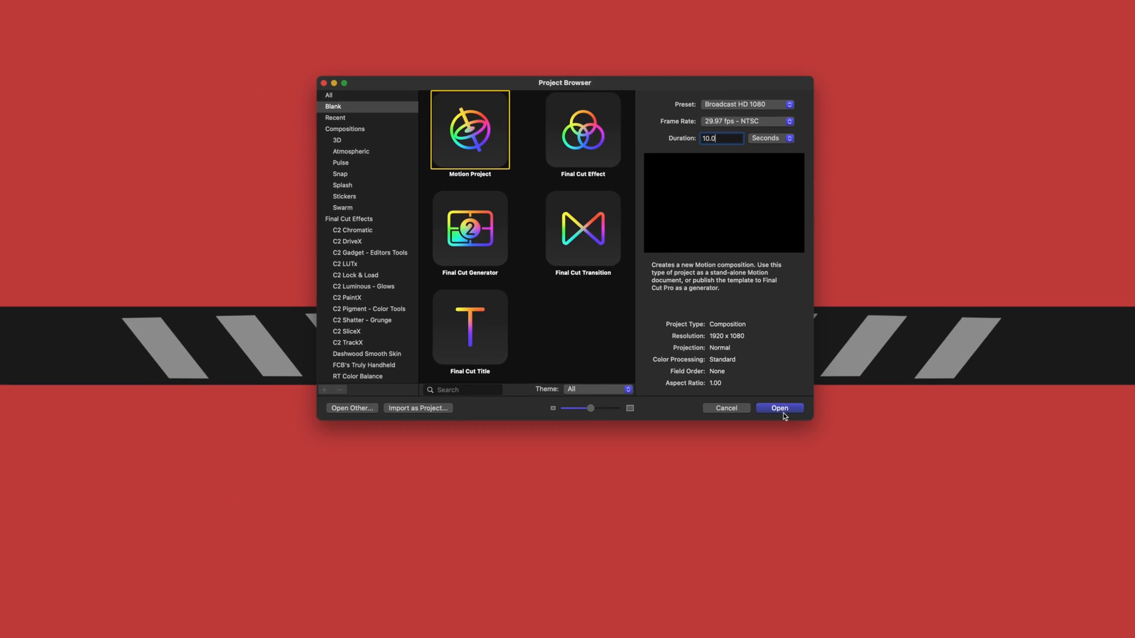
{"action": "left_click", "coordinate": [922, 598]}
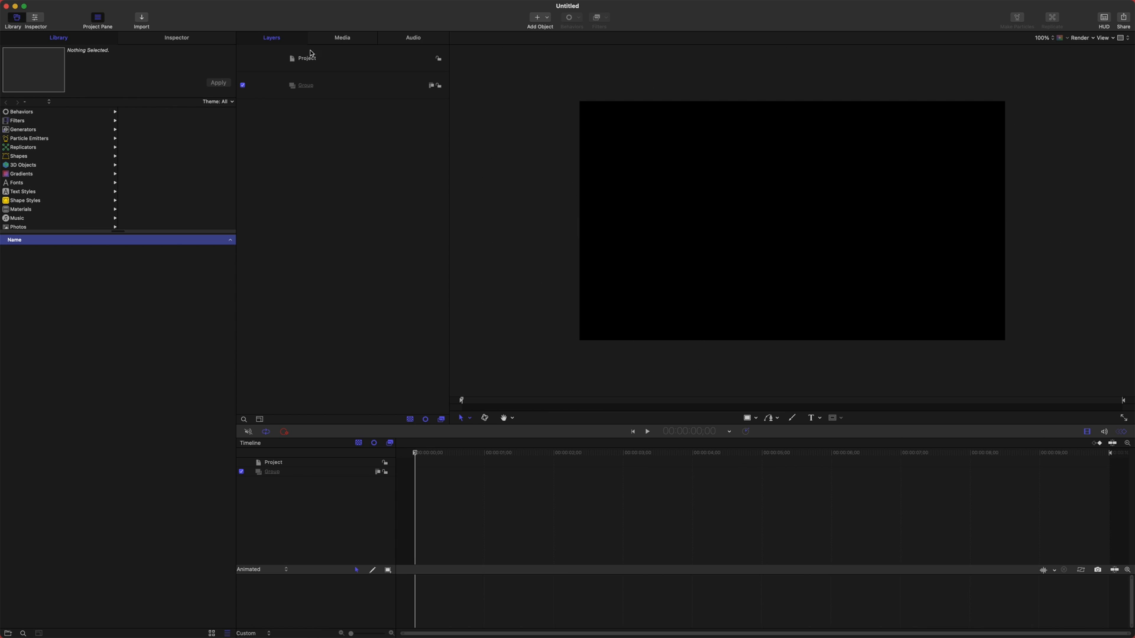
Duplicate the project's group and delete the copy.
{"action": "left_click", "coordinate": [379, 152]}
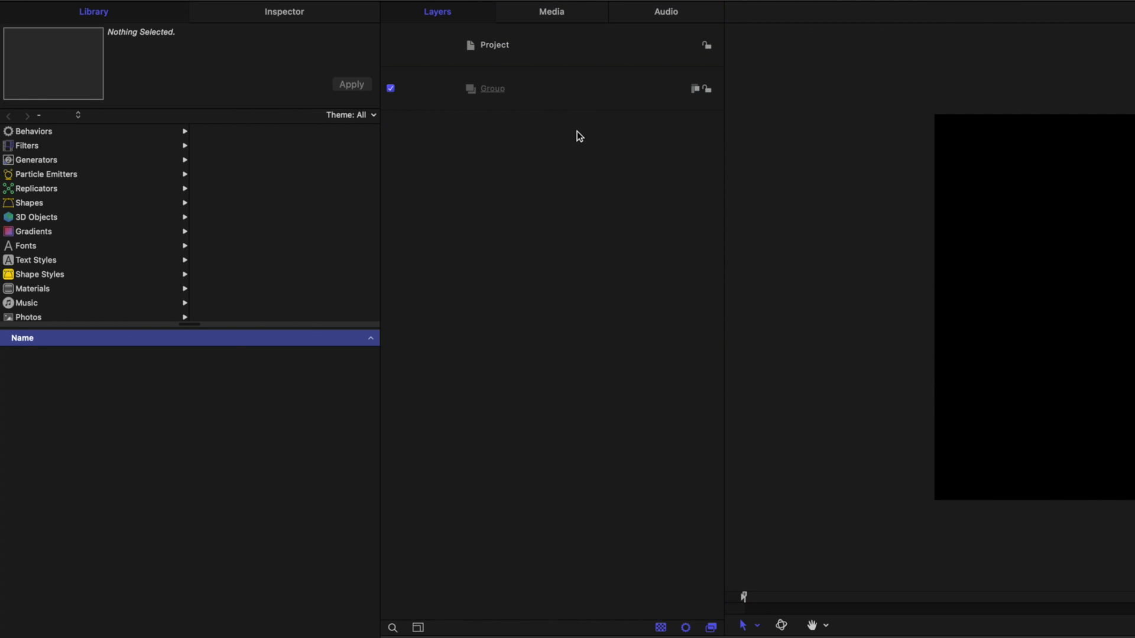
{"action": "left_click", "coordinate": [537, 99]}
{"action": "key", "text": "super+d"}
{"action": "left_click_drag", "start_coordinate": [436, 131], "coordinate": [434, 63]}
{"action": "left_click_drag", "start_coordinate": [524, 98], "coordinate": [471, 149]}
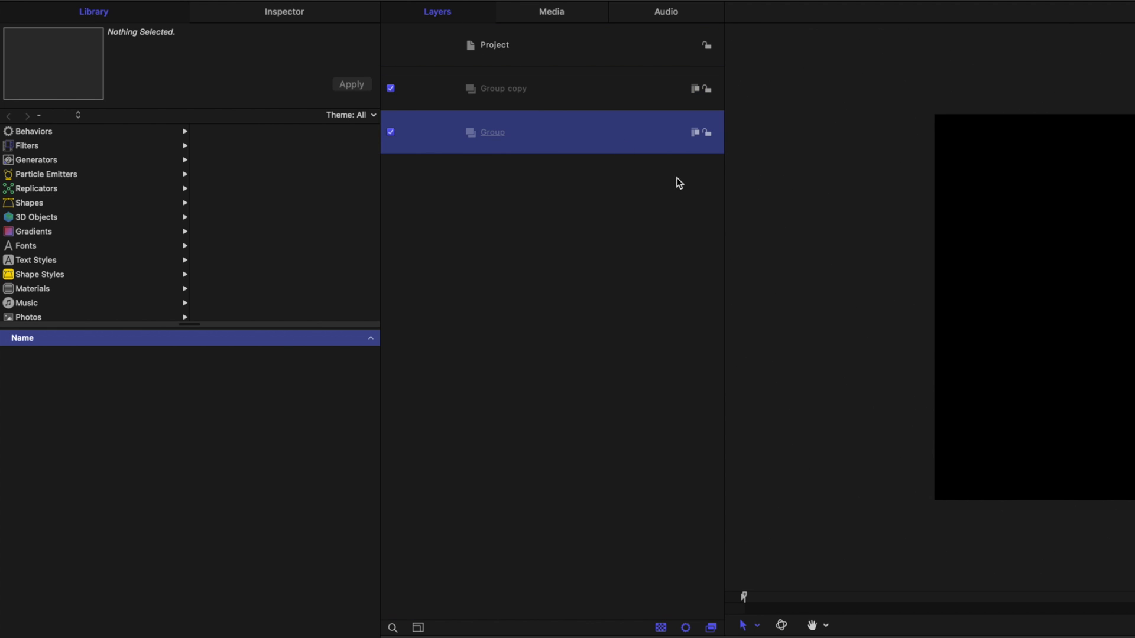
{"action": "left_click", "coordinate": [609, 84]}
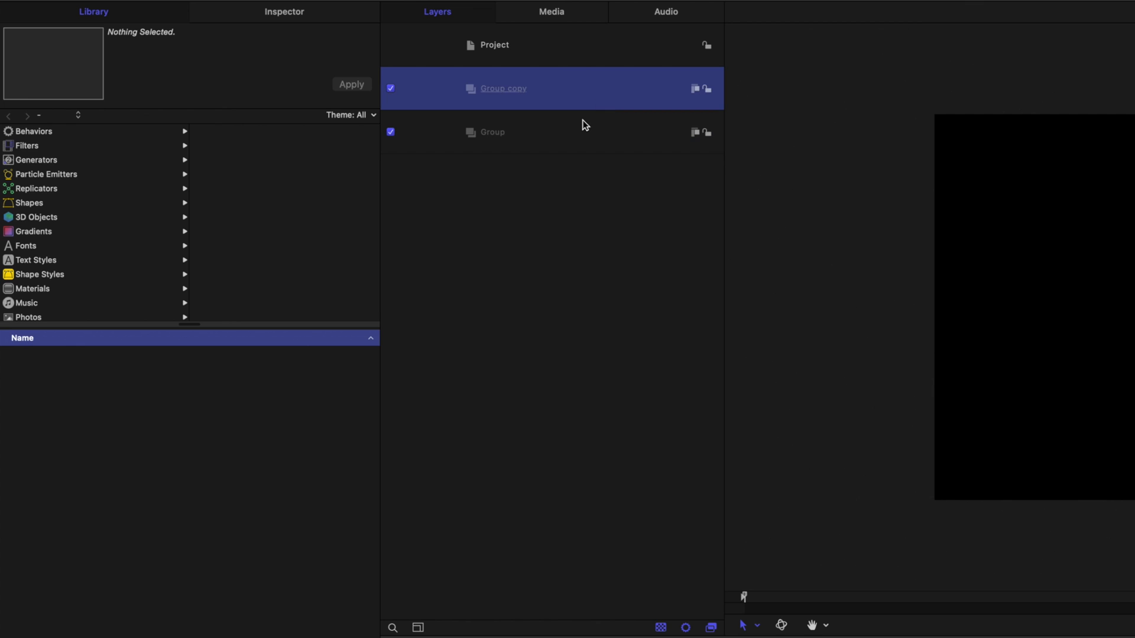
{"action": "key", "text": "Delete"}
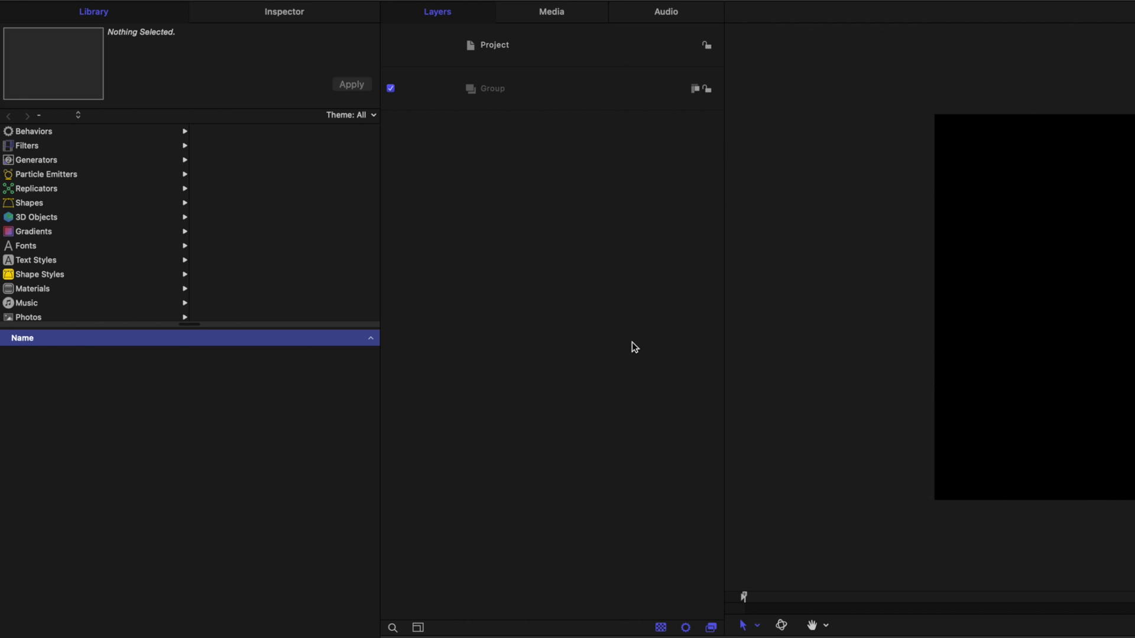
Examine the project's general properties, including its projection and background color settings.
{"action": "left_click", "coordinate": [549, 61]}
{"action": "left_click", "coordinate": [529, 169]}
{"action": "left_click", "coordinate": [552, 72]}
{"action": "left_click", "coordinate": [545, 56]}
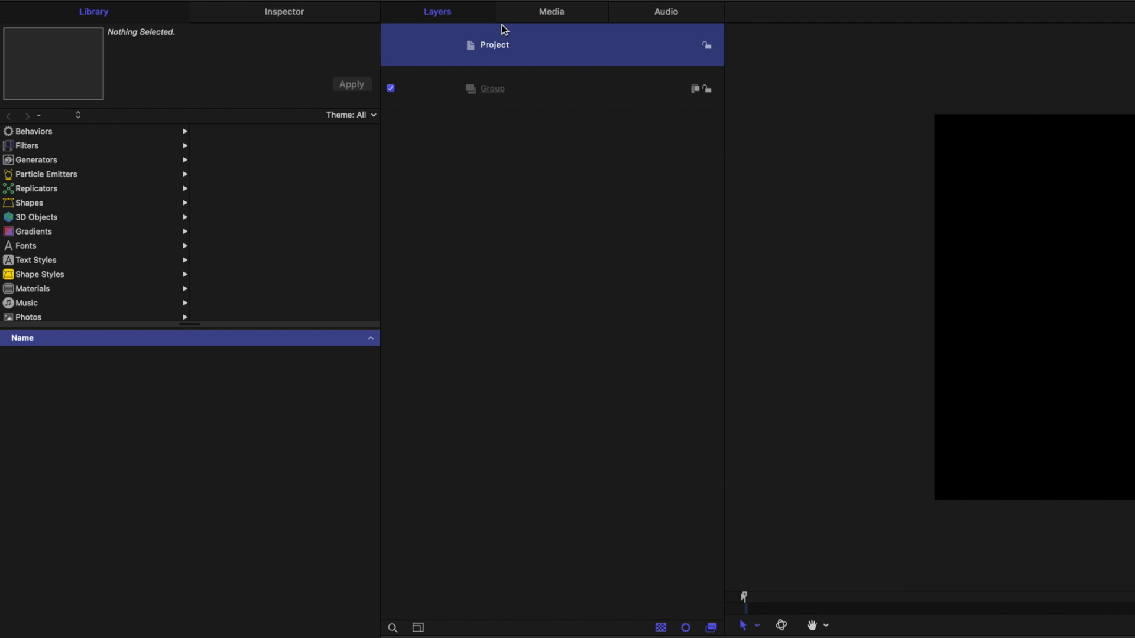
{"action": "left_click", "coordinate": [524, 45]}
{"action": "left_click", "coordinate": [272, 14]}
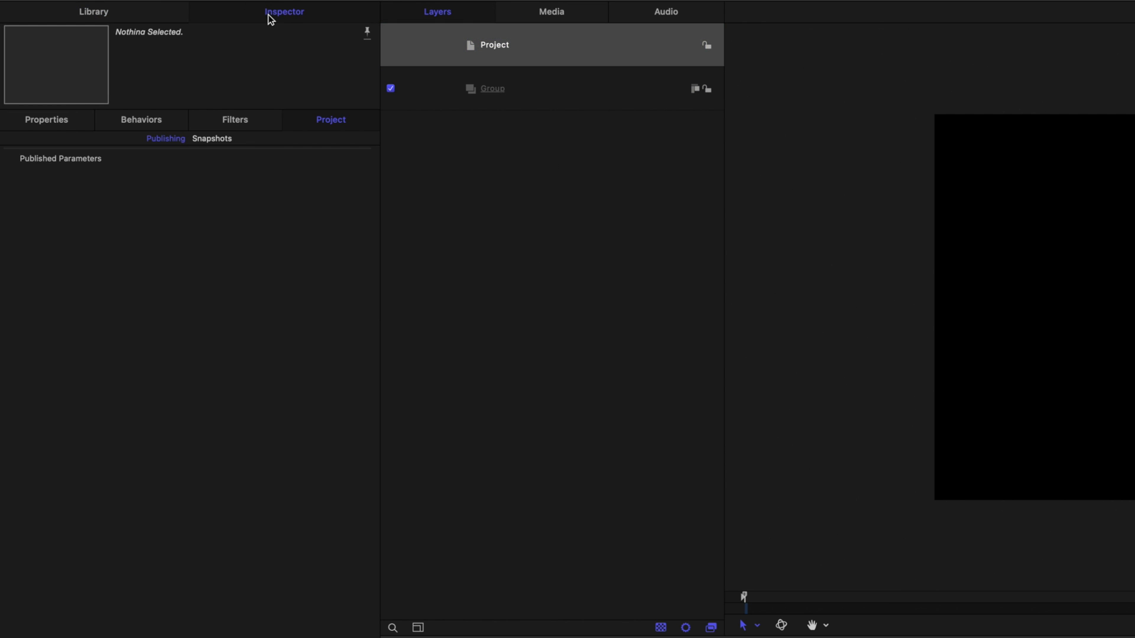
{"action": "left_click", "coordinate": [48, 116]}
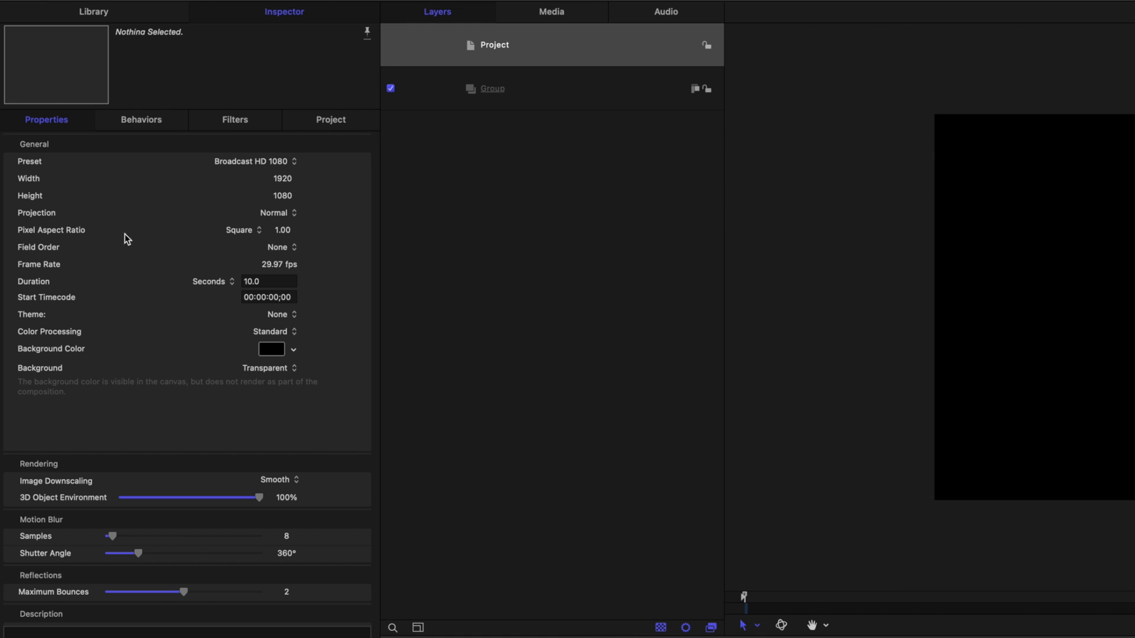
{"action": "left_click", "coordinate": [285, 215]}
{"action": "left_click", "coordinate": [323, 193]}
{"action": "left_click", "coordinate": [275, 347]}
{"action": "left_click", "coordinate": [538, 39]}
{"action": "left_click", "coordinate": [328, 20]}
Examine the group's transform and blending properties, its behaviors, its filters and its group settings.
{"action": "left_click", "coordinate": [562, 88]}
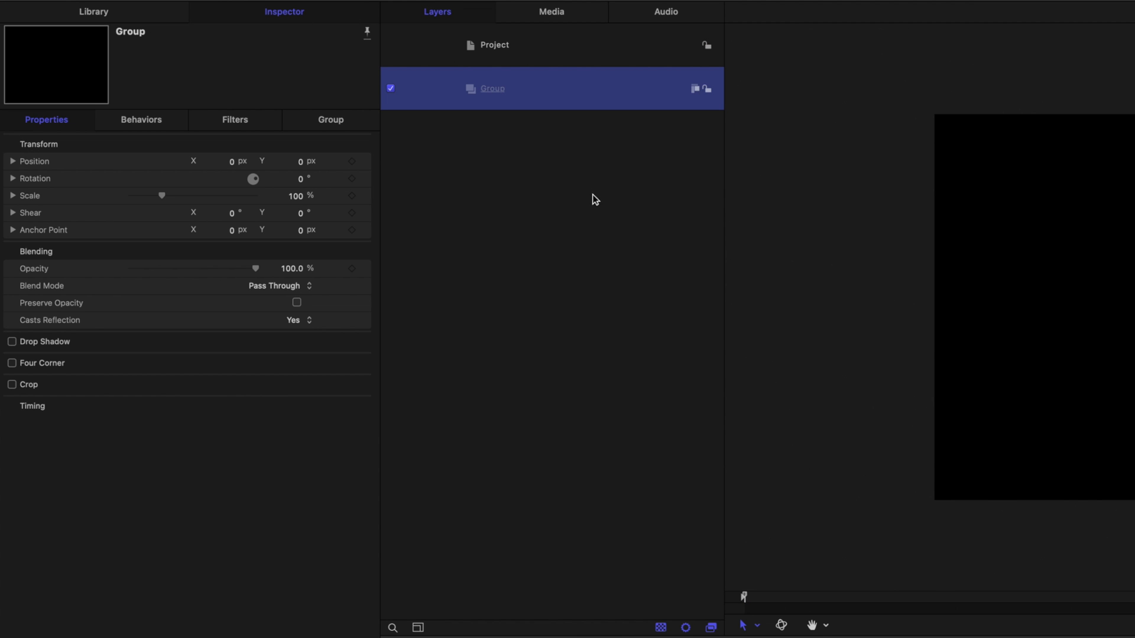
{"action": "left_click", "coordinate": [577, 55]}
{"action": "left_click", "coordinate": [575, 98]}
{"action": "left_click", "coordinate": [295, 13]}
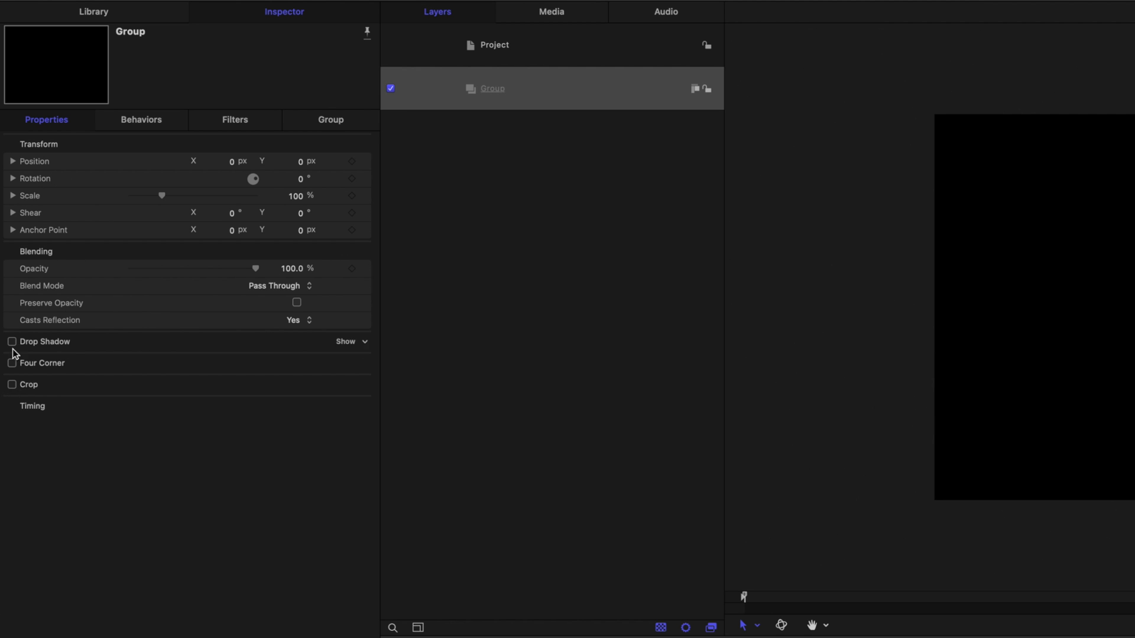
{"action": "left_click", "coordinate": [148, 123]}
{"action": "left_click", "coordinate": [57, 121]}
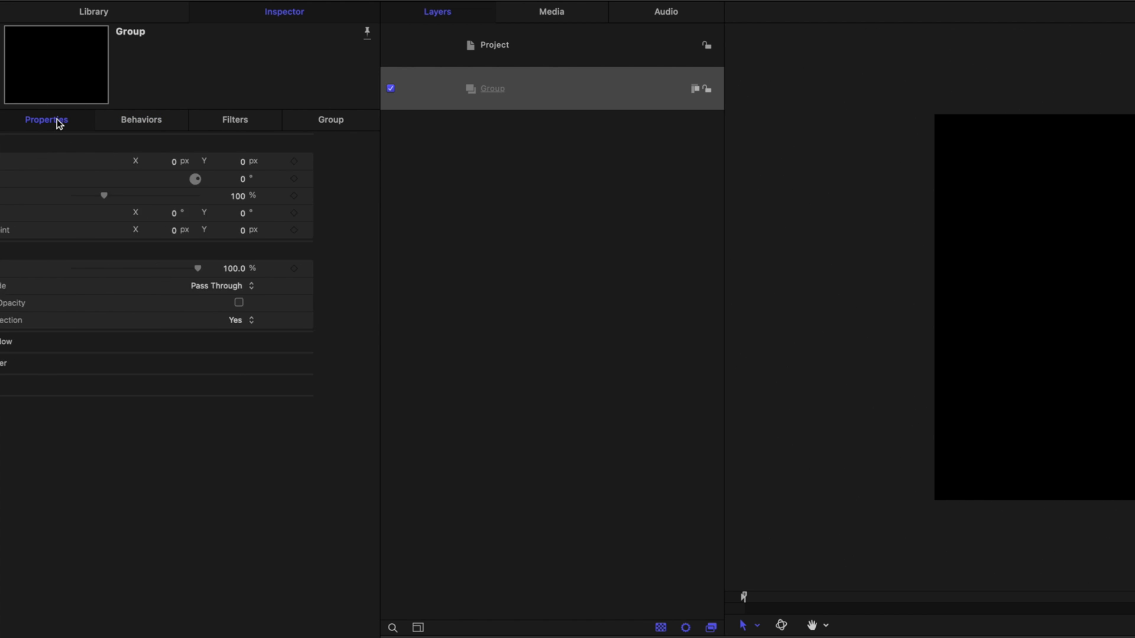
{"action": "left_click", "coordinate": [176, 126]}
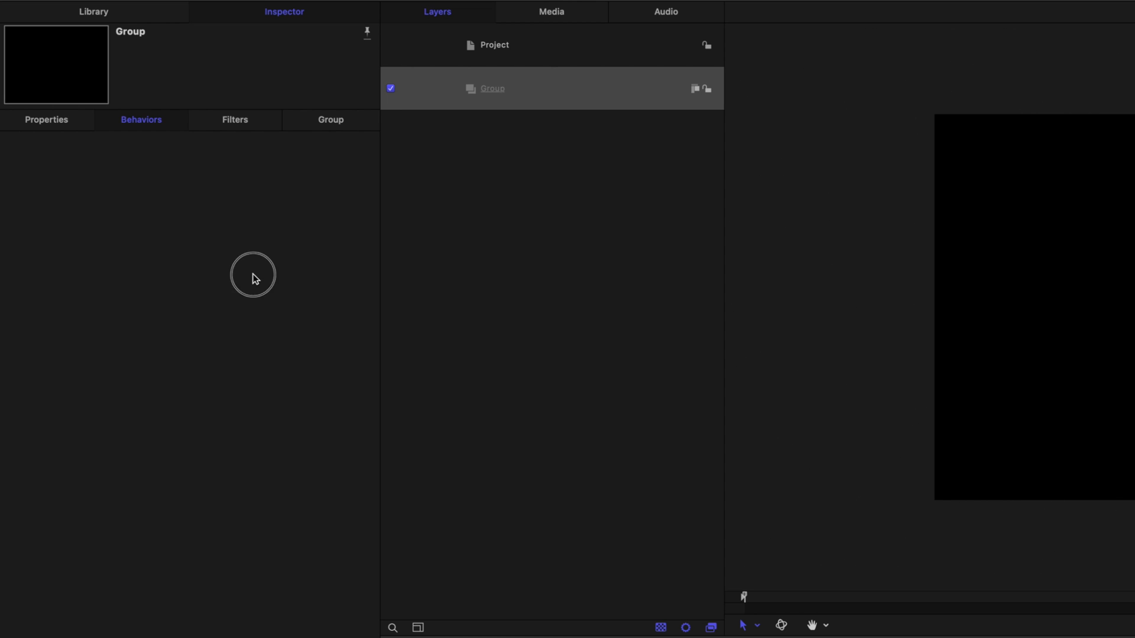
{"action": "left_click", "coordinate": [245, 131]}
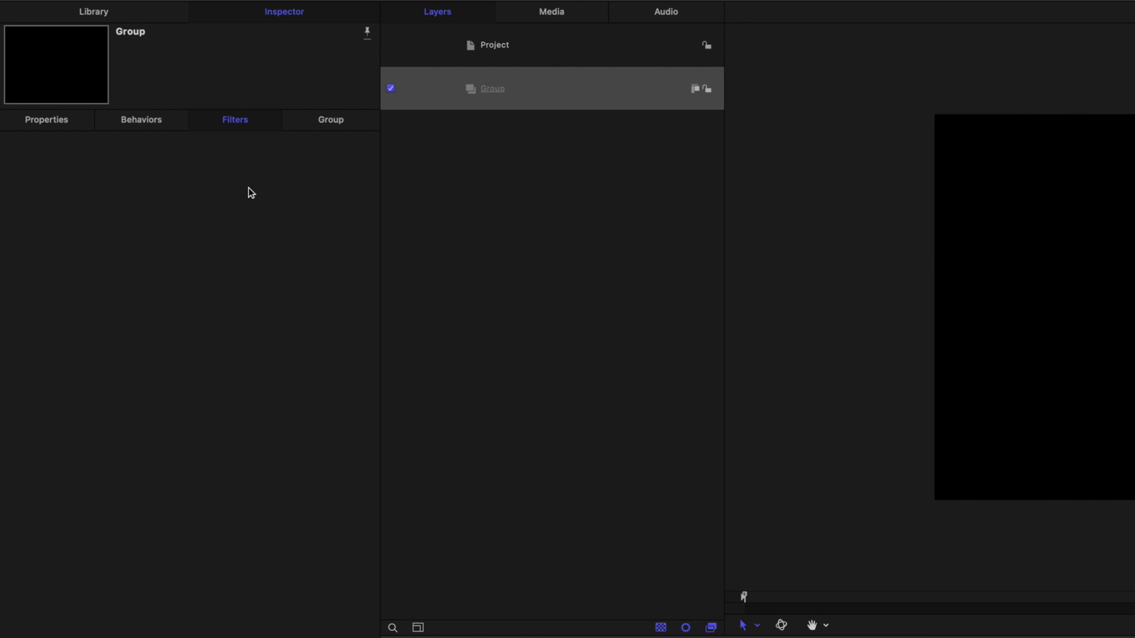
{"action": "left_click", "coordinate": [323, 120]}
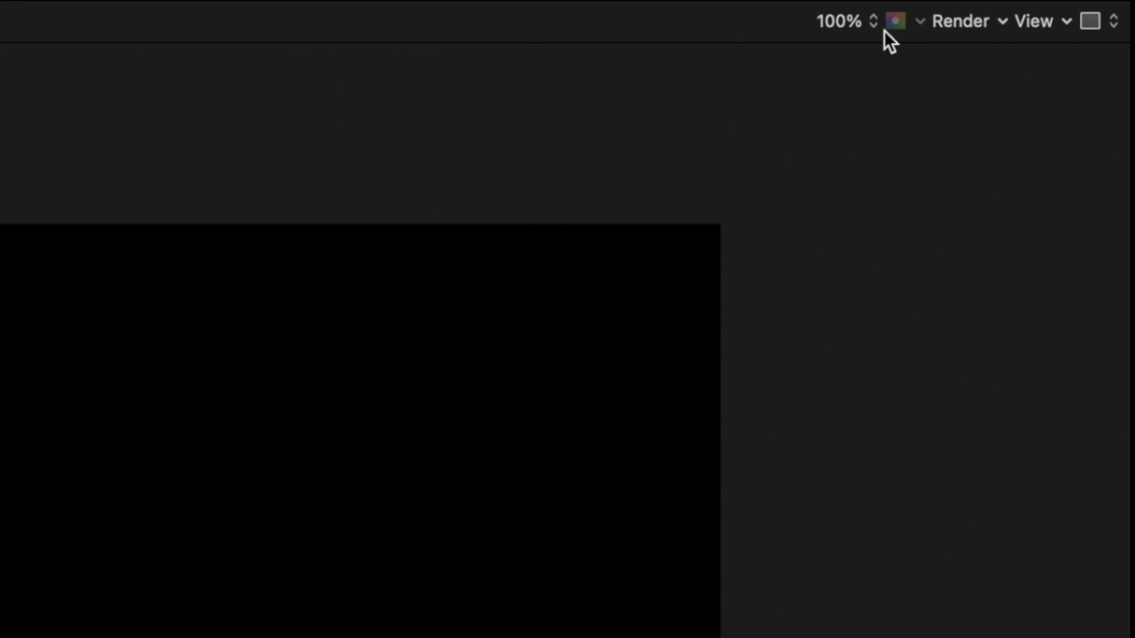
{"action": "left_click", "coordinate": [957, 21]}
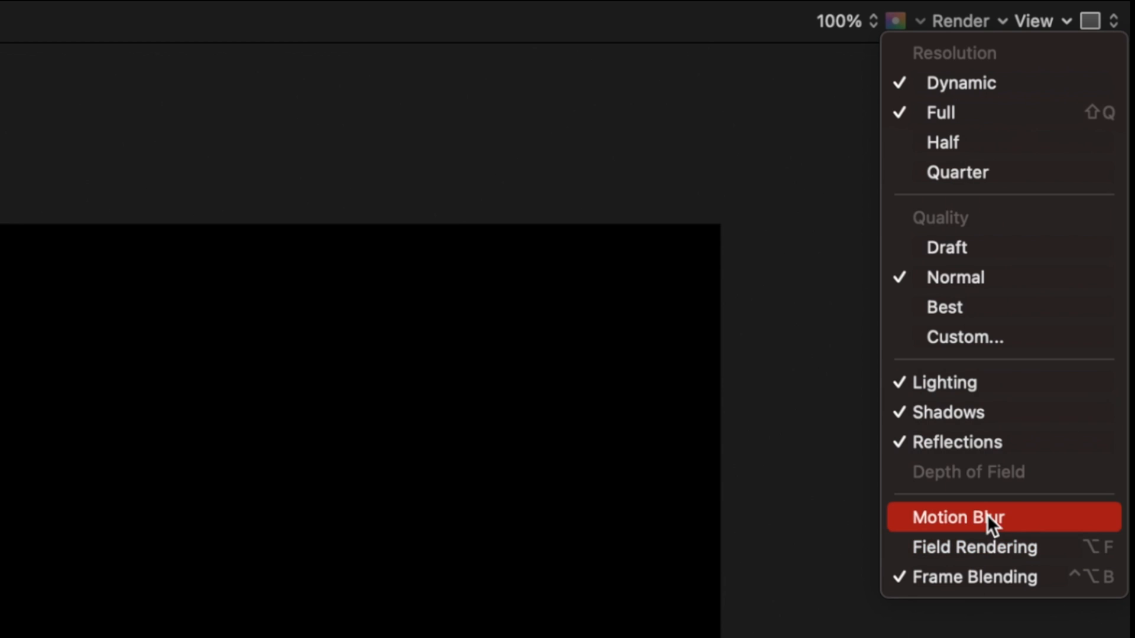
{"action": "left_click", "coordinate": [984, 594]}
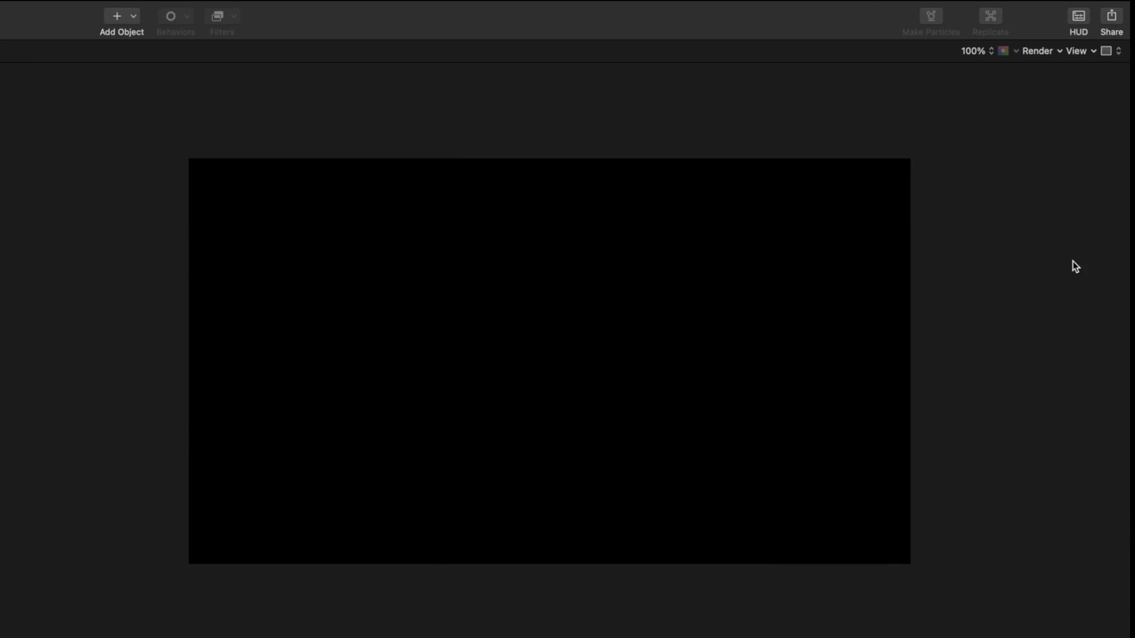
Fit the canvas to the available space, and zoom it out and in, ending at 100%.
{"action": "left_click", "coordinate": [1008, 55]}
{"action": "left_click", "coordinate": [997, 15]}
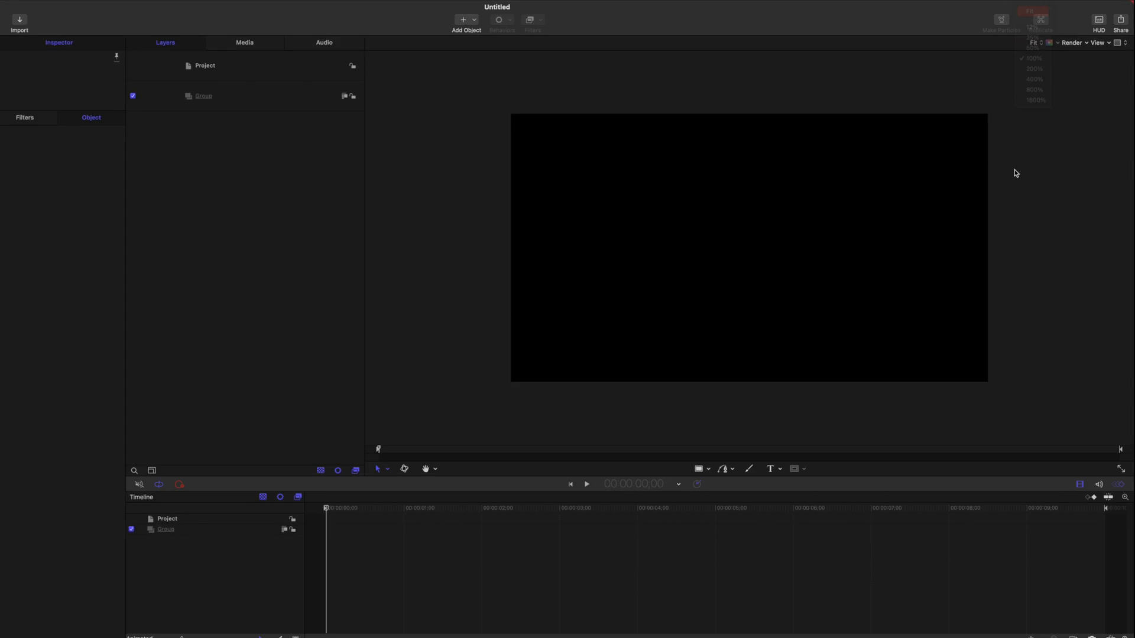
{"action": "key", "text": "shift+z"}
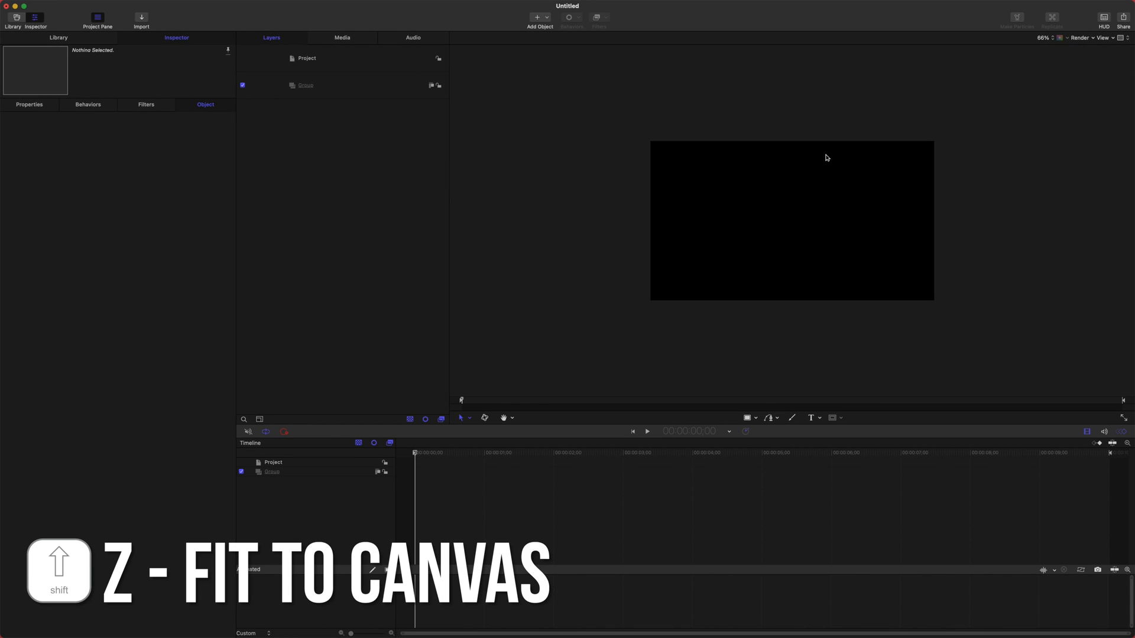
{"action": "key", "text": "shift+z"}
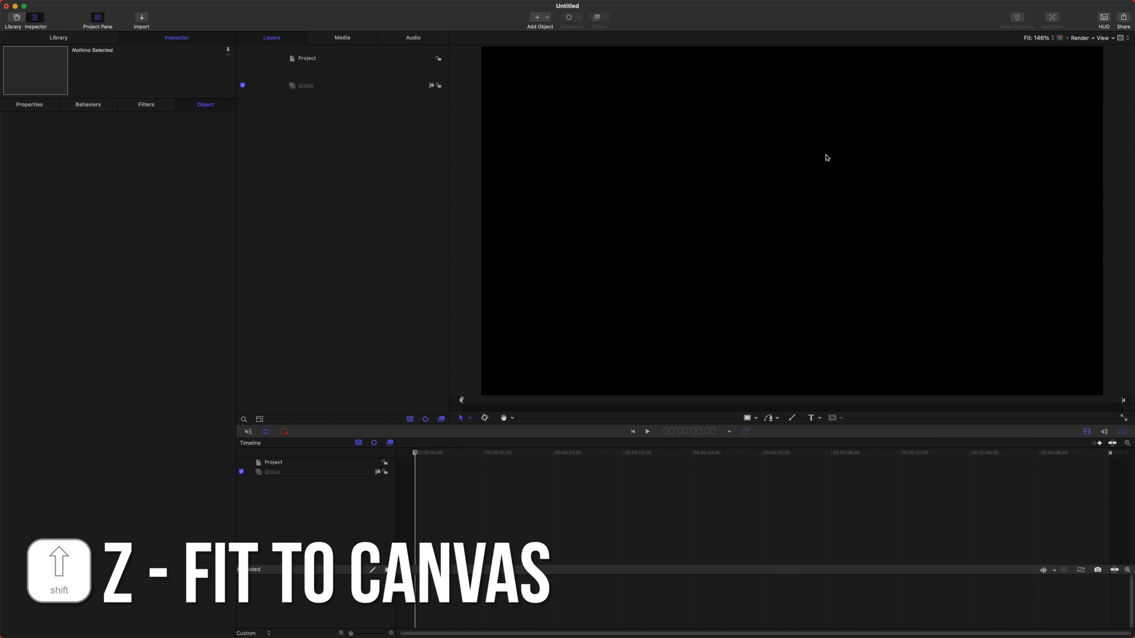
{"action": "key", "text": "super+minus"}
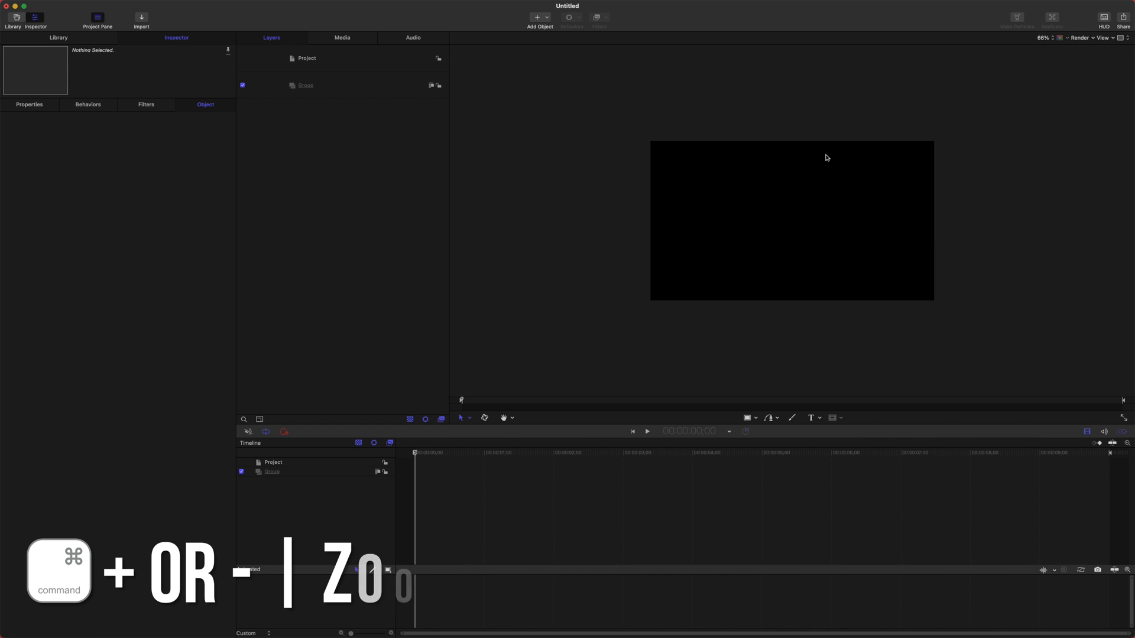
{"action": "key", "text": "super+equal"}
{"action": "key", "text": "super+minus"}
{"action": "key", "text": "super+equal"}
{"action": "key", "text": "super+minus"}
{"action": "key", "text": "super+equal"}
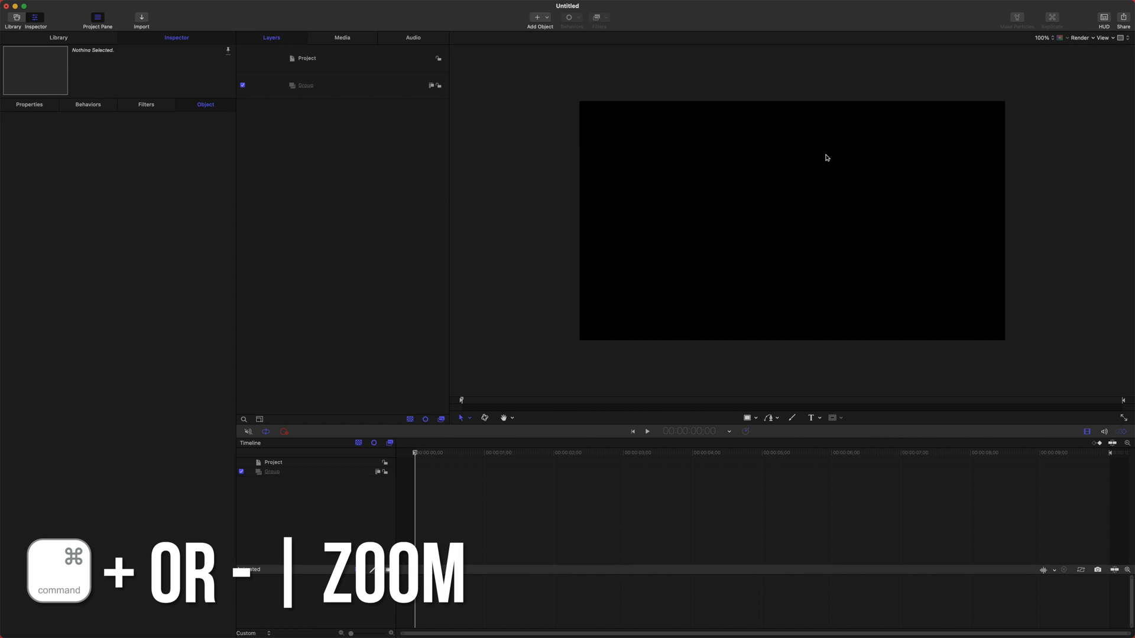
{"action": "key", "text": "super+minus"}
{"action": "key", "text": "super+equal"}
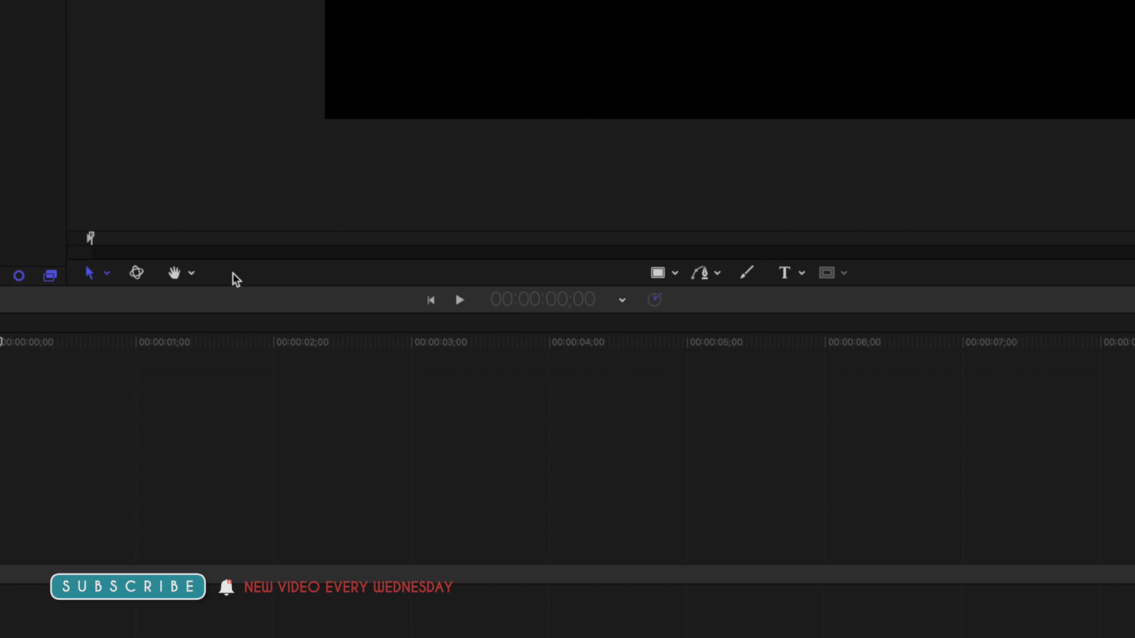
{"action": "left_click", "coordinate": [108, 273]}
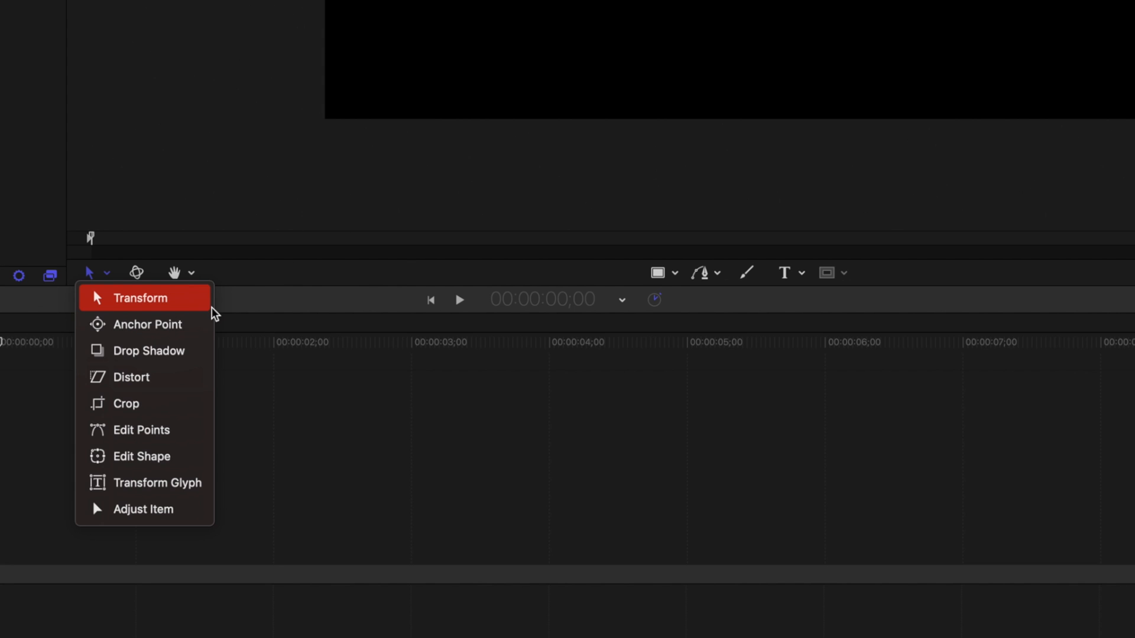
{"action": "left_click", "coordinate": [385, 190]}
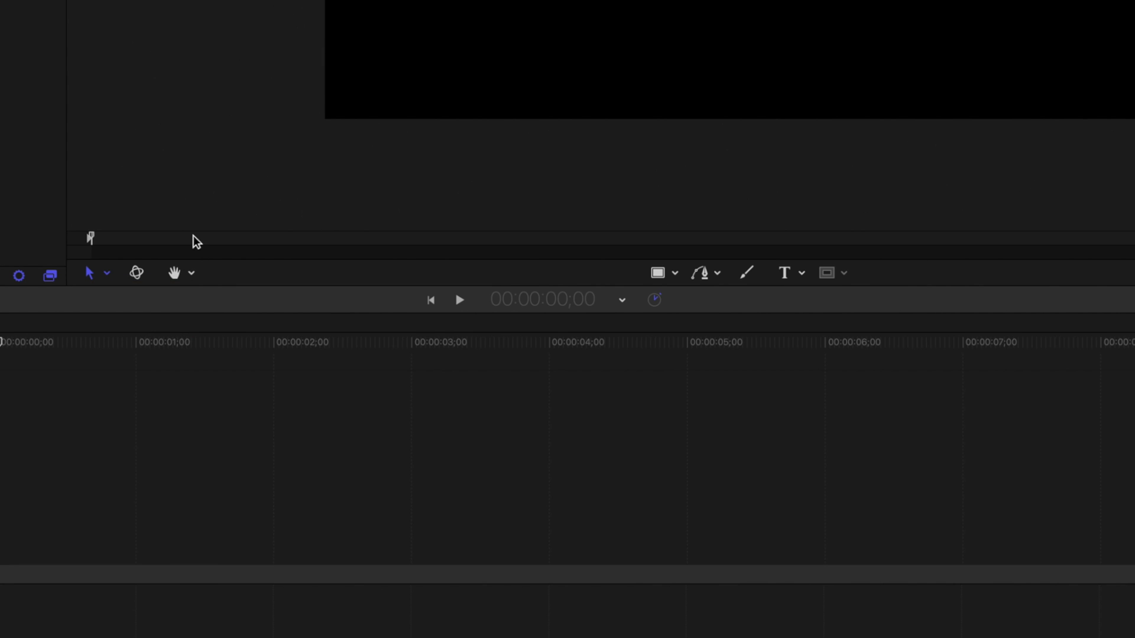
Draw a white filled circle near the center of the canvas with the Circle tool.
{"action": "left_click", "coordinate": [675, 275]}
{"action": "left_click", "coordinate": [691, 324]}
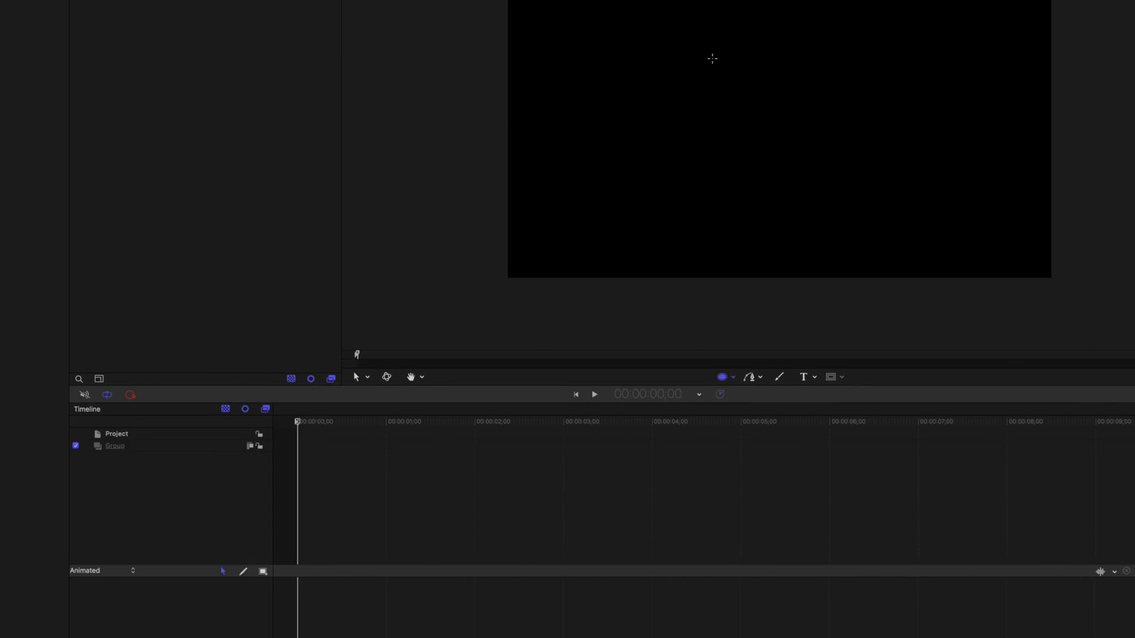
{"action": "left_click_drag", "start_coordinate": [744, 164], "coordinate": [823, 235]}
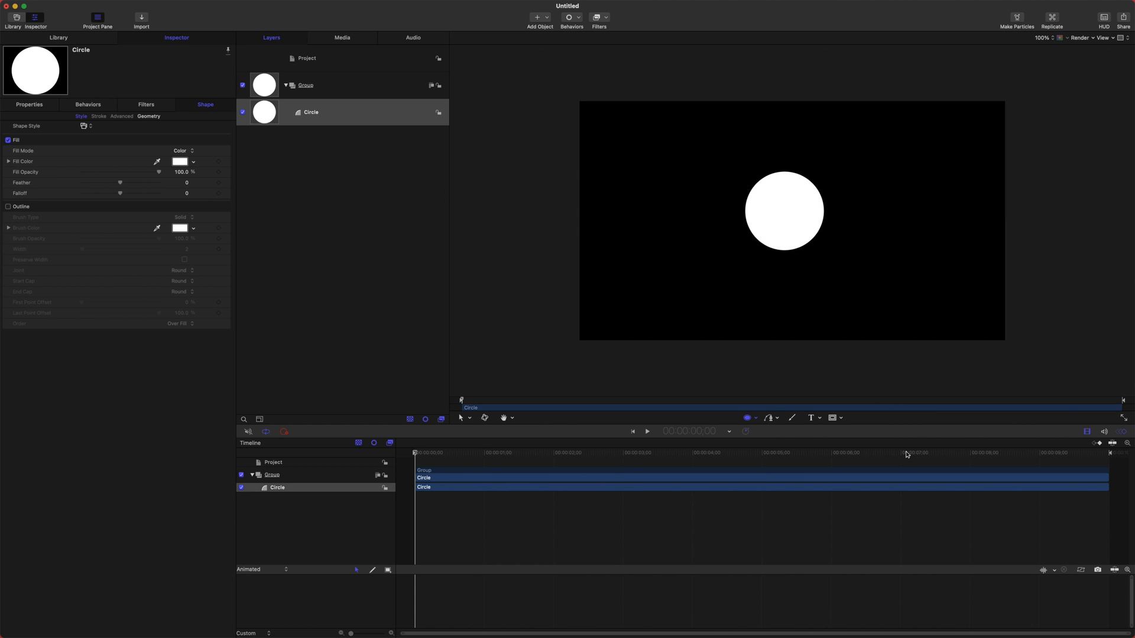
Move the circle with the Transform tool to just left of the canvas center.
{"action": "key", "text": "s"}
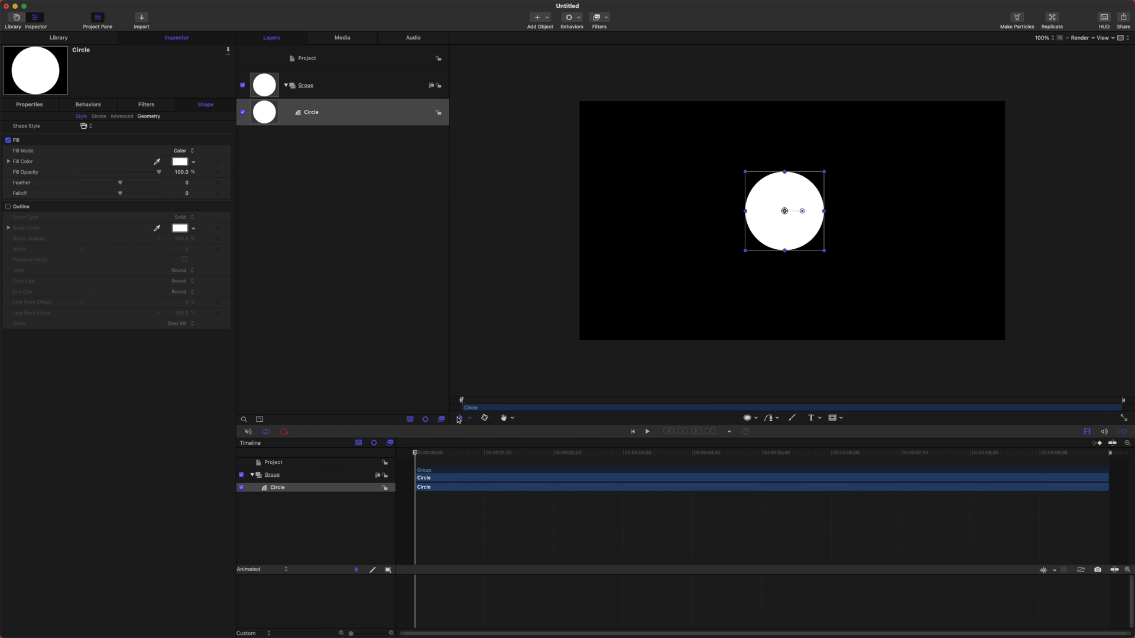
{"action": "left_click_drag", "start_coordinate": [795, 239], "coordinate": [818, 211]}
{"action": "key", "text": "super+z"}
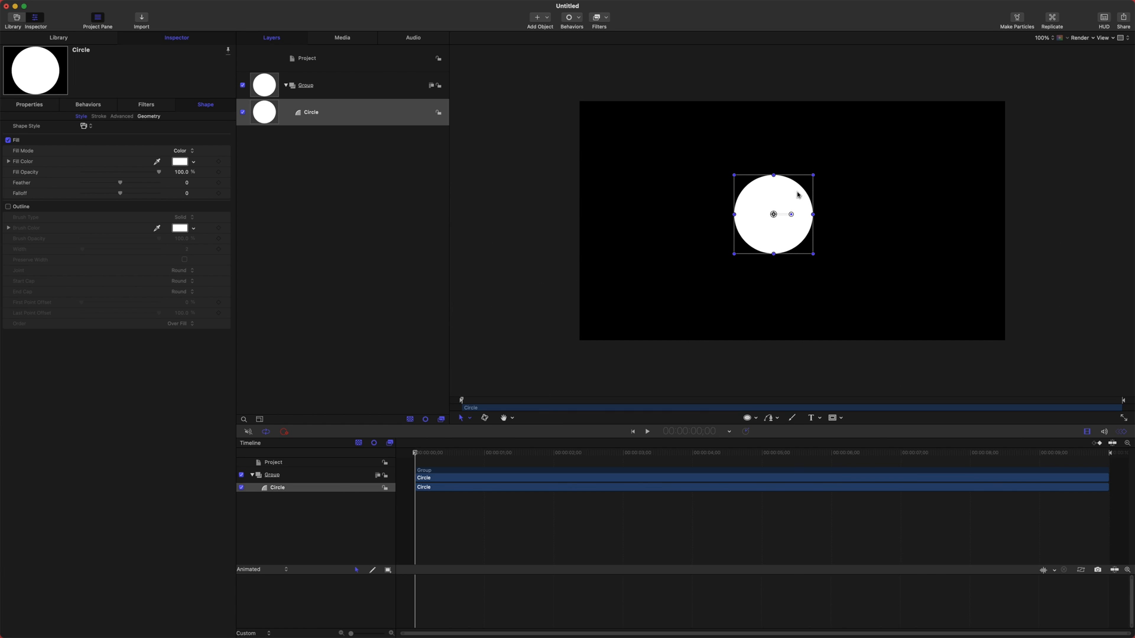
{"action": "mouse_move", "coordinate": [761, 229]}
{"action": "left_mouse_down"}
{"action": "mouse_move", "coordinate": [775, 228]}
{"action": "mouse_move", "coordinate": [755, 232]}
{"action": "left_mouse_up"}
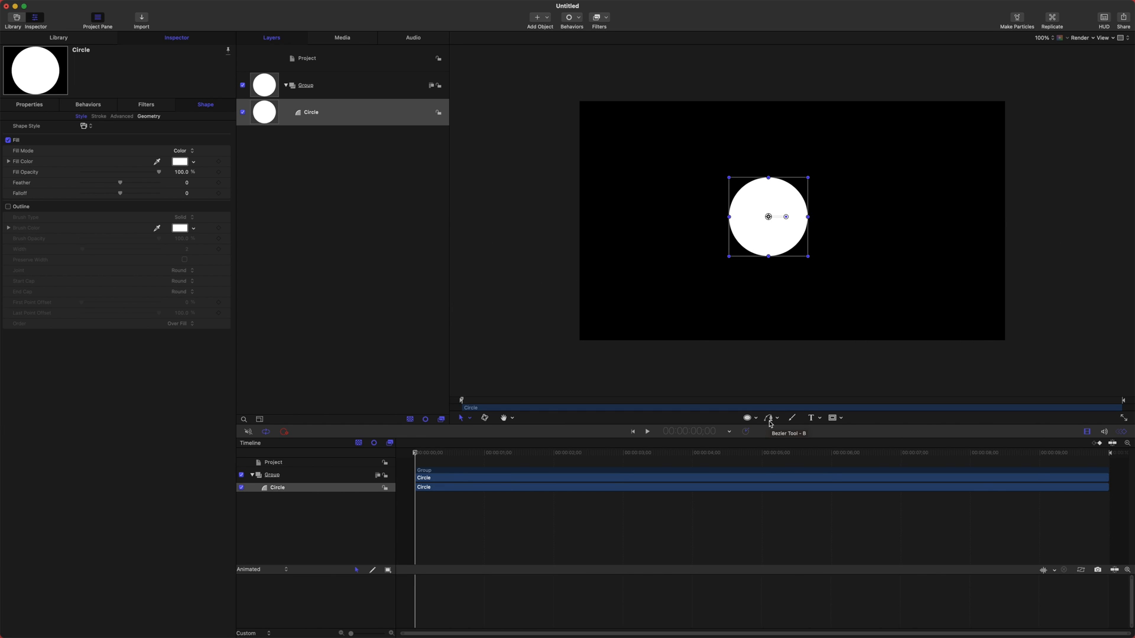
Draw a short slanted two-point Bezier line above and to the right of the circle.
{"action": "left_click", "coordinate": [770, 420]}
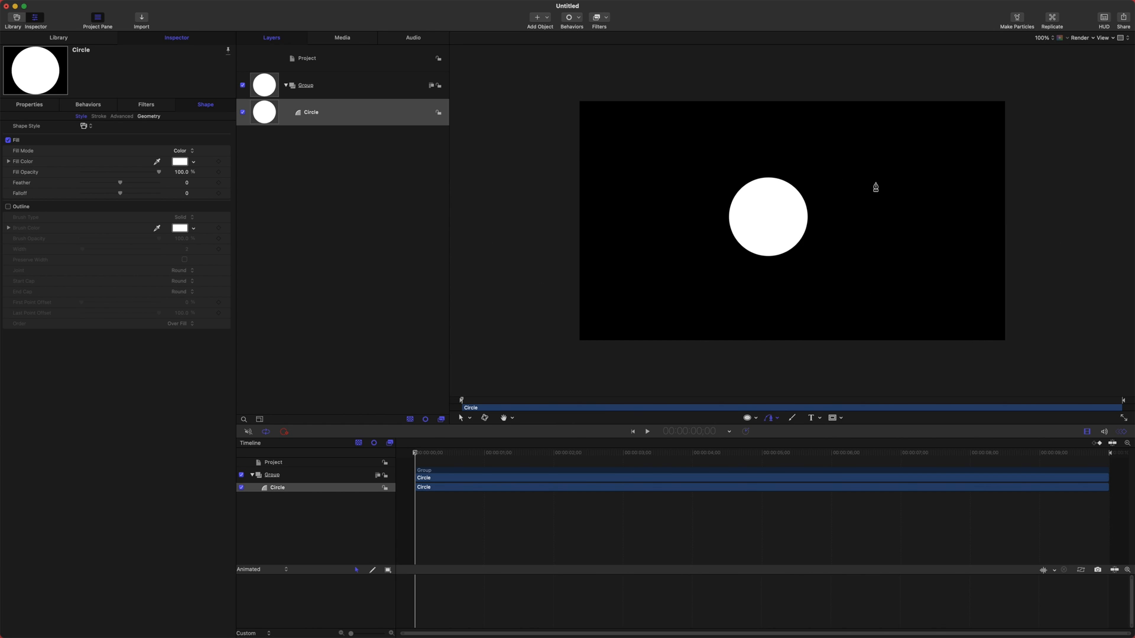
{"action": "left_click", "coordinate": [844, 181]}
{"action": "left_click", "coordinate": [856, 151]}
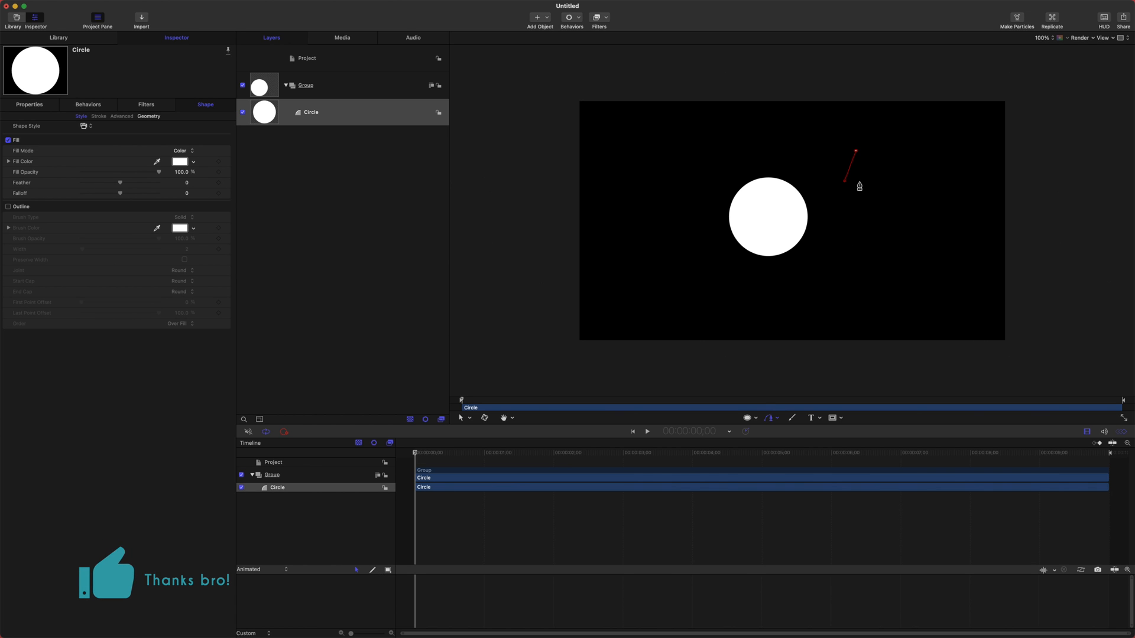
{"action": "left_click", "coordinate": [775, 419]}
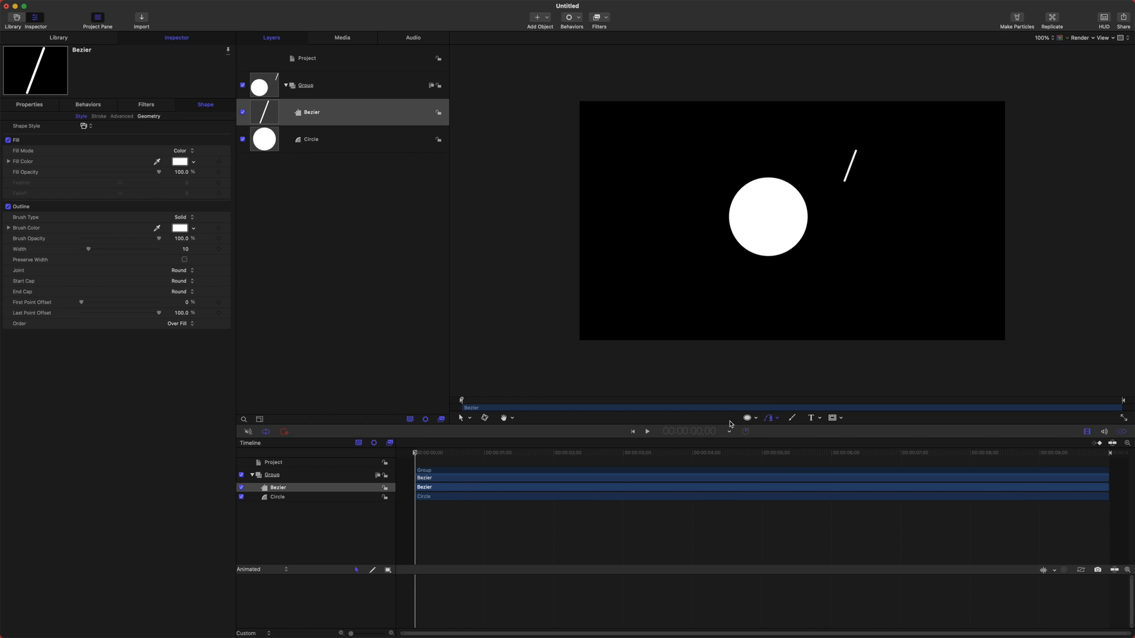
Delete the short Bezier line and draw a closed five-pointed star with the Bezier tool to the right of the circle.
{"action": "left_click", "coordinate": [773, 424]}
{"action": "key", "text": "Delete"}
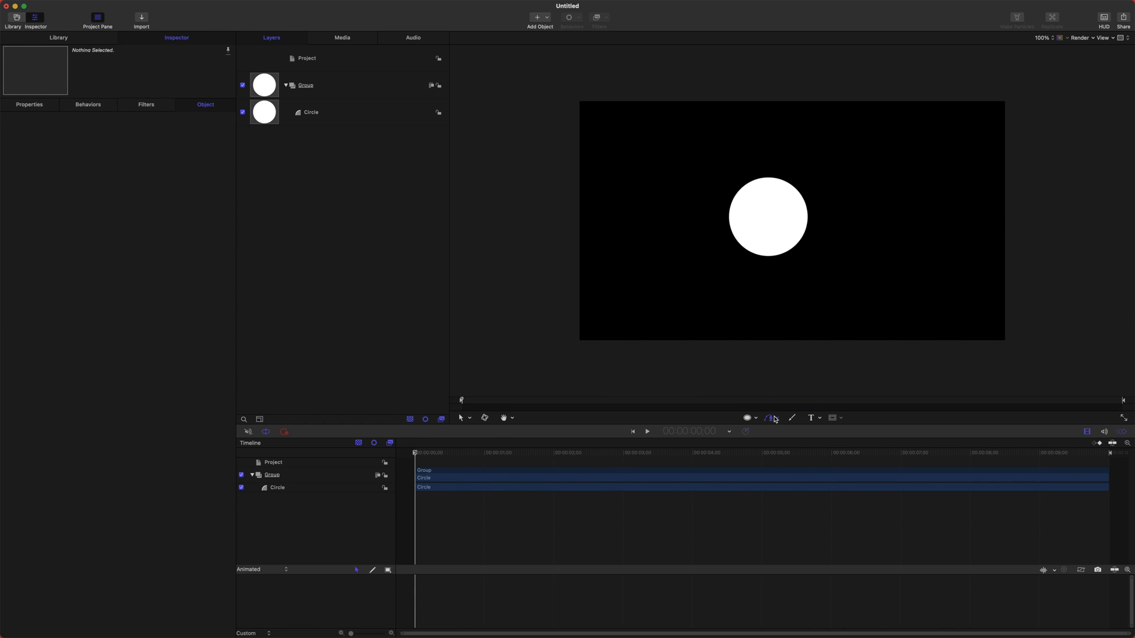
{"action": "left_click", "coordinate": [838, 184]}
{"action": "left_click", "coordinate": [857, 138]}
{"action": "left_click", "coordinate": [859, 190]}
{"action": "left_click", "coordinate": [904, 194]}
{"action": "left_click", "coordinate": [857, 208]}
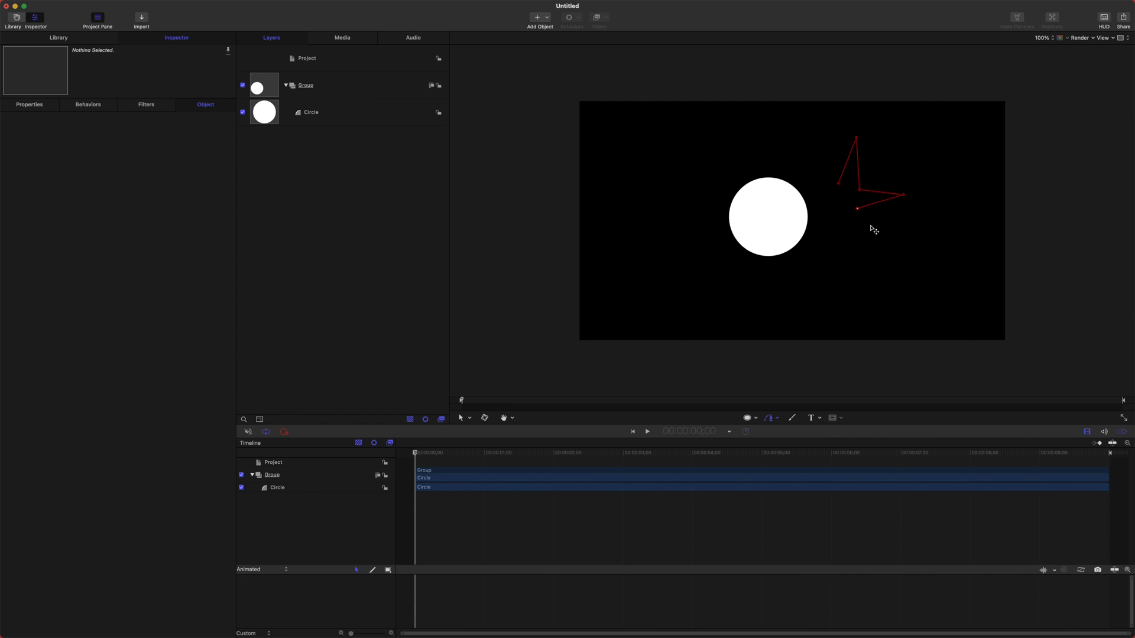
{"action": "left_click", "coordinate": [884, 252]}
{"action": "left_click", "coordinate": [846, 218]}
{"action": "left_click", "coordinate": [819, 248]}
{"action": "left_click", "coordinate": [828, 210]}
{"action": "left_click", "coordinate": [790, 162]}
{"action": "left_click", "coordinate": [836, 185]}
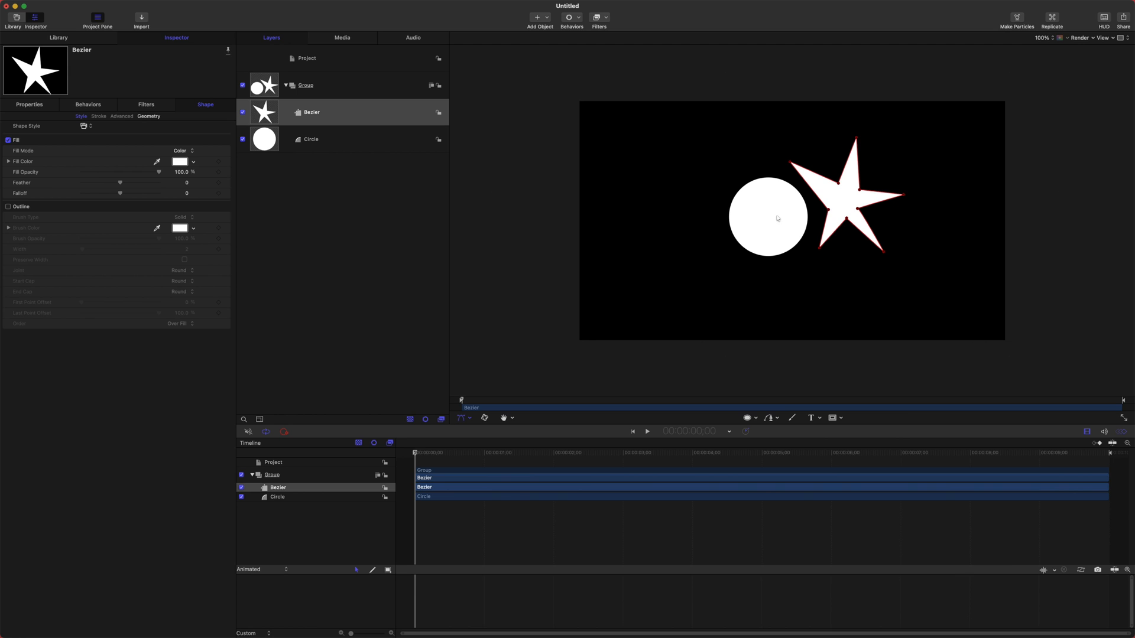
Even out the star by adjusting its control points, shift it slightly right of the circle and leave it selected for transforming.
{"action": "mouse_move", "coordinate": [830, 215]}
{"action": "left_mouse_down"}
{"action": "mouse_move", "coordinate": [795, 215]}
{"action": "mouse_move", "coordinate": [829, 202]}
{"action": "left_mouse_up"}
{"action": "left_click_drag", "start_coordinate": [793, 163], "coordinate": [790, 178]}
{"action": "left_click_drag", "start_coordinate": [857, 208], "coordinate": [861, 208]}
{"action": "left_click_drag", "start_coordinate": [856, 140], "coordinate": [855, 139]}
{"action": "left_click_drag", "start_coordinate": [860, 190], "coordinate": [835, 179]}
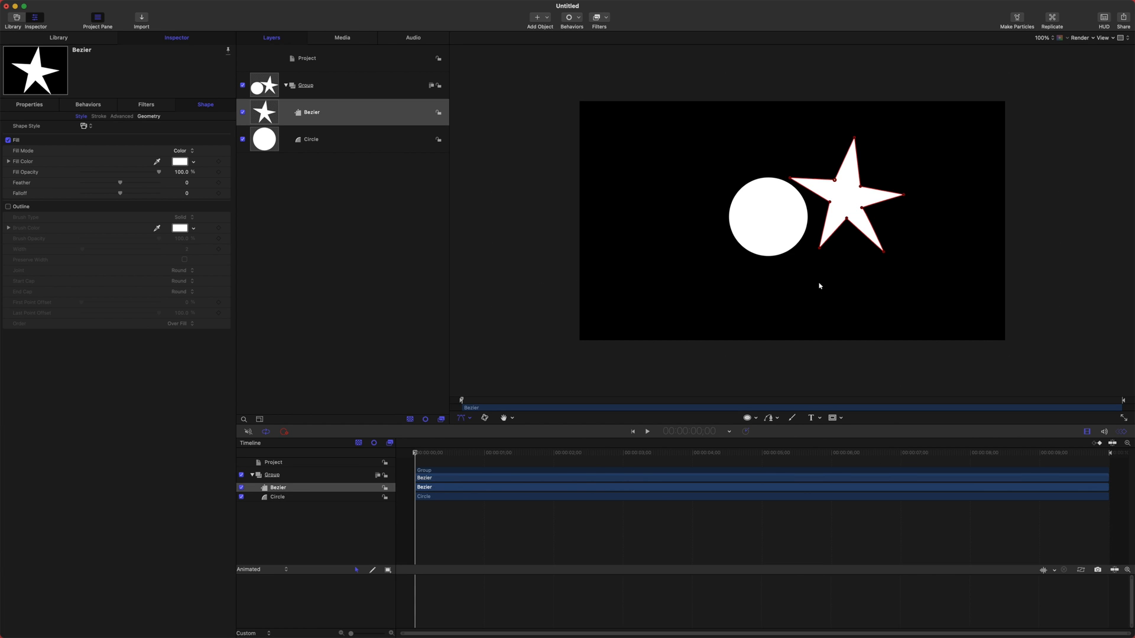
{"action": "left_click_drag", "start_coordinate": [833, 204], "coordinate": [850, 208]}
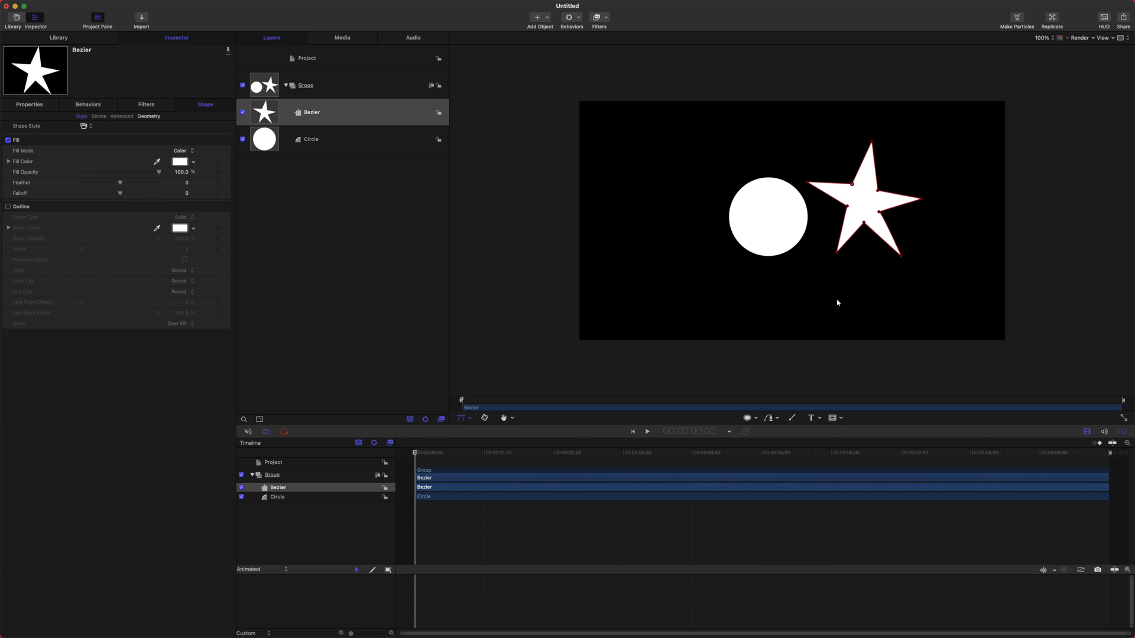
{"action": "left_click", "coordinate": [776, 218]}
{"action": "left_click", "coordinate": [840, 393]}
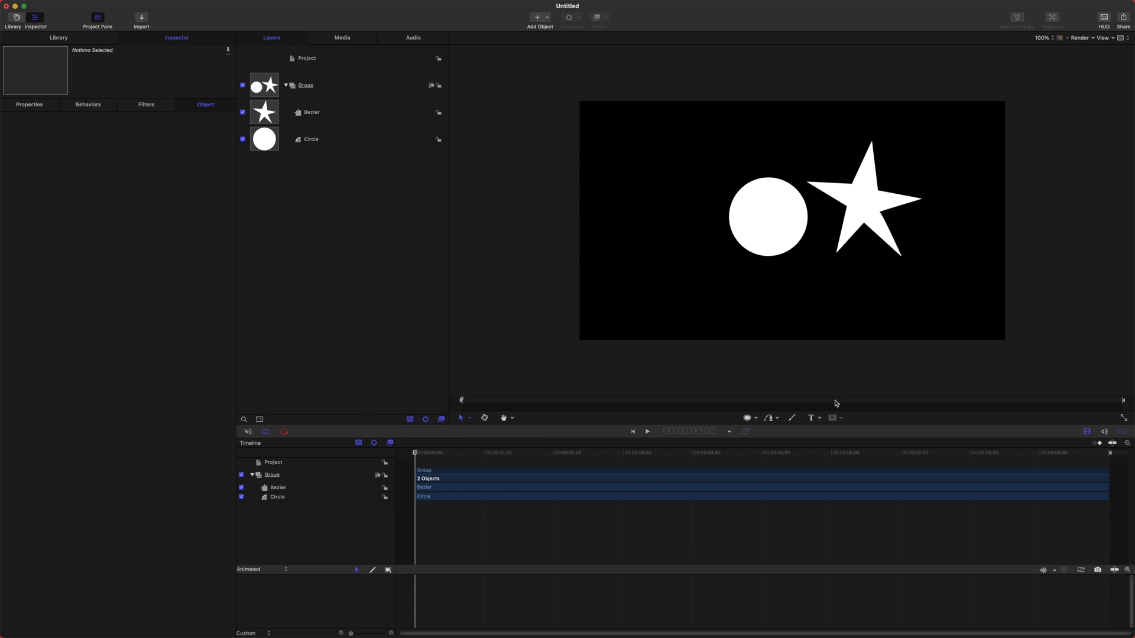
{"action": "left_click", "coordinate": [852, 224]}
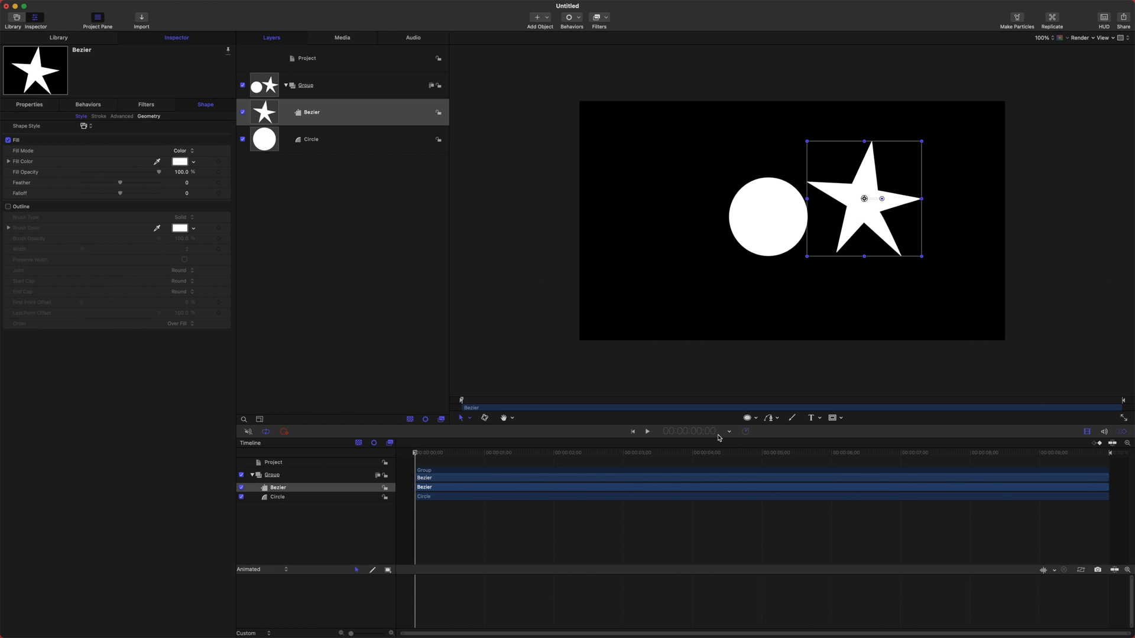
Paint three freehand strokes with the Paint Stroke tool, two above and left of the circle and one below it.
{"action": "left_click", "coordinate": [793, 418]}
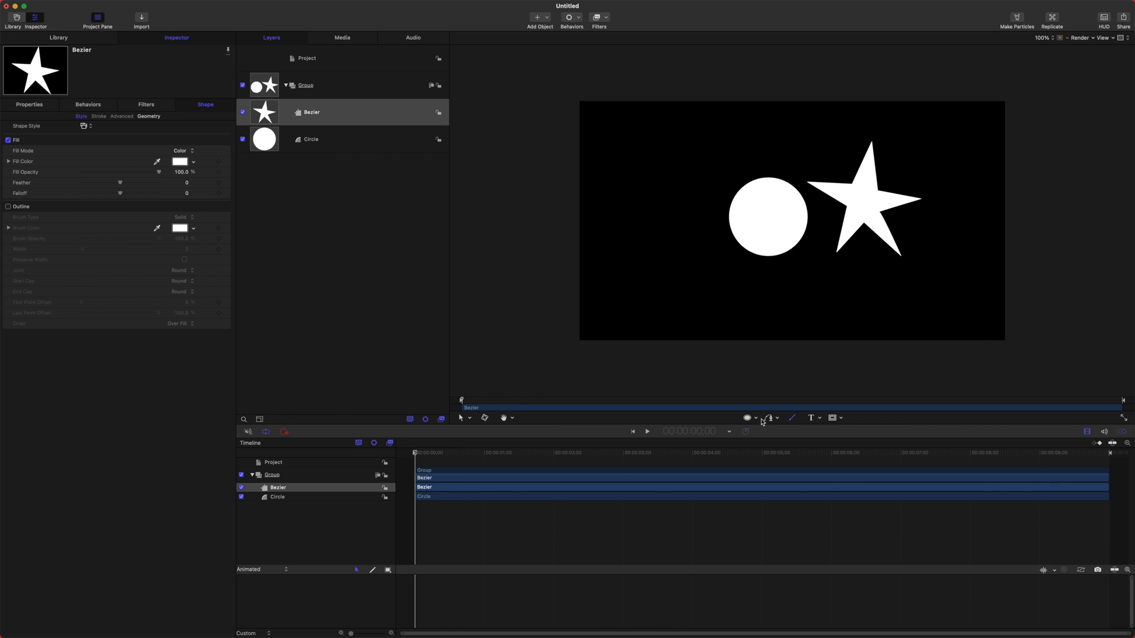
{"action": "mouse_move", "coordinate": [765, 165]}
{"action": "left_mouse_down"}
{"action": "mouse_move", "coordinate": [698, 180]}
{"action": "mouse_move", "coordinate": [683, 251]}
{"action": "left_mouse_up"}
{"action": "left_click_drag", "start_coordinate": [670, 142], "coordinate": [597, 183]}
{"action": "left_click_drag", "start_coordinate": [781, 297], "coordinate": [837, 308]}
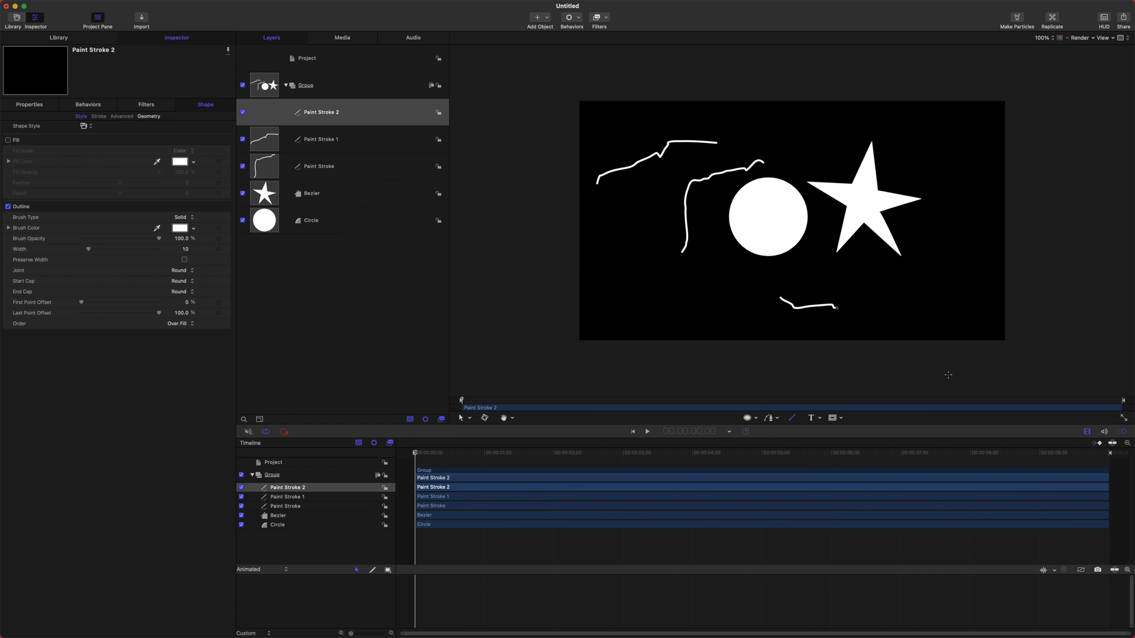
Delete the paint stroke below the circle and handwrite "Hello" in that area with the Paint Stroke tool.
{"action": "key", "text": "Delete"}
{"action": "left_click", "coordinate": [679, 282]}
{"action": "left_click", "coordinate": [677, 305]}
{"action": "key", "text": "Delete"}
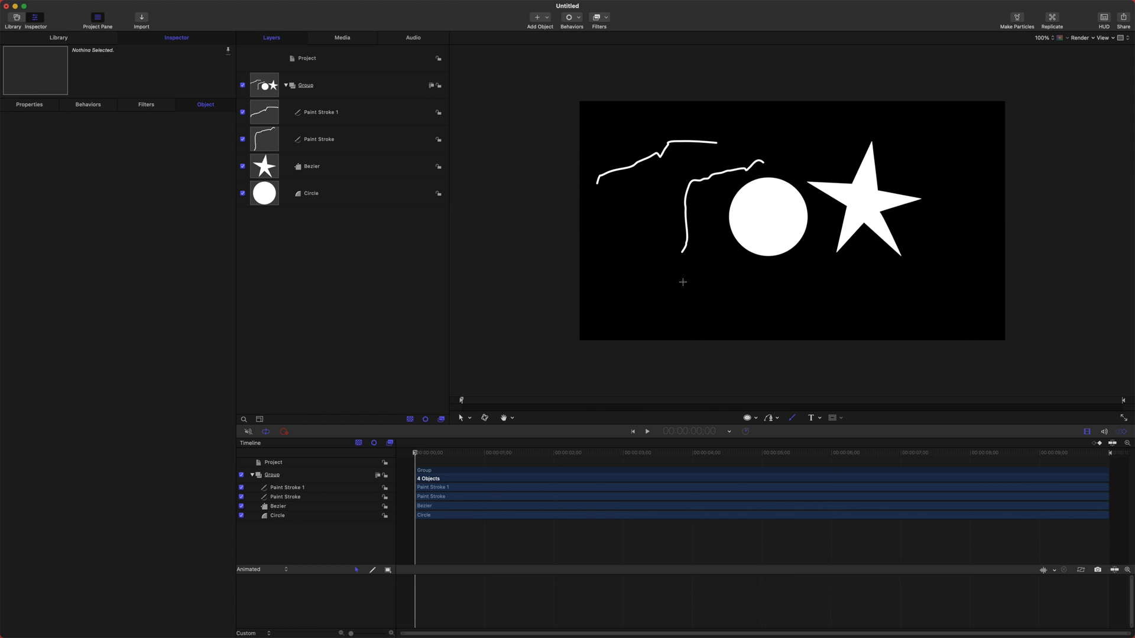
{"action": "left_click_drag", "start_coordinate": [683, 288], "coordinate": [690, 332]}
{"action": "mouse_move", "coordinate": [699, 289]}
{"action": "left_mouse_down"}
{"action": "mouse_move", "coordinate": [704, 329]}
{"action": "mouse_move", "coordinate": [698, 311]}
{"action": "mouse_move", "coordinate": [736, 325]}
{"action": "left_mouse_up"}
{"action": "mouse_move", "coordinate": [737, 283]}
{"action": "left_mouse_down"}
{"action": "mouse_move", "coordinate": [745, 326]}
{"action": "mouse_move", "coordinate": [754, 277]}
{"action": "mouse_move", "coordinate": [760, 325]}
{"action": "mouse_move", "coordinate": [779, 294]}
{"action": "mouse_move", "coordinate": [786, 323]}
{"action": "mouse_move", "coordinate": [805, 303]}
{"action": "mouse_move", "coordinate": [785, 284]}
{"action": "left_mouse_up"}
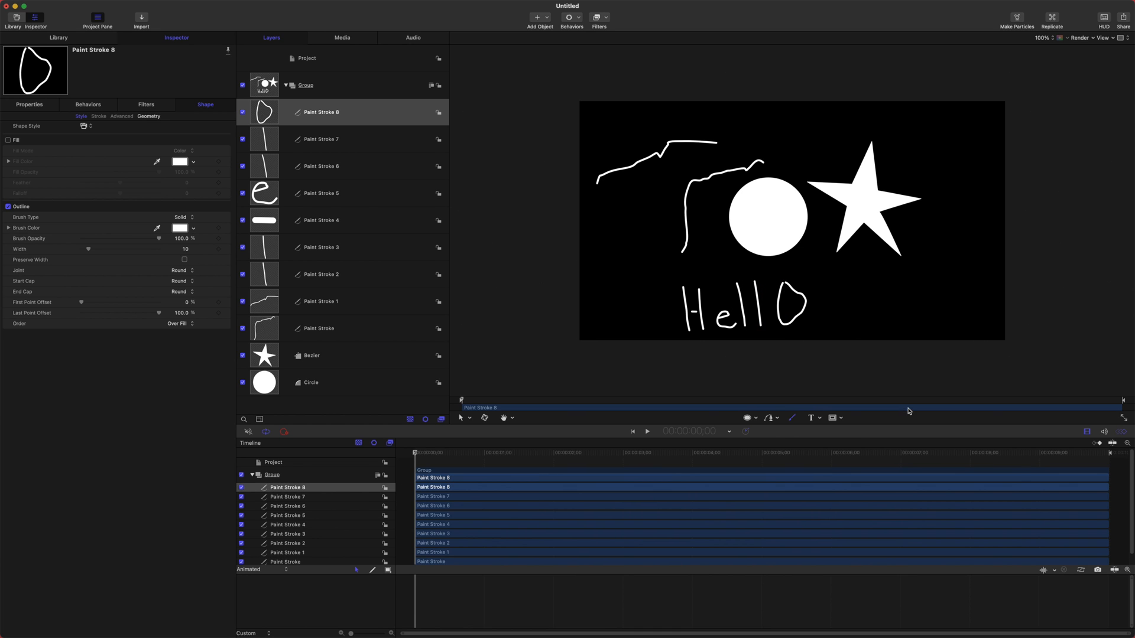
Add the 2D text "Subscribe" just below the star with the Text tool, and return to the Transform tool.
{"action": "left_click", "coordinate": [813, 419]}
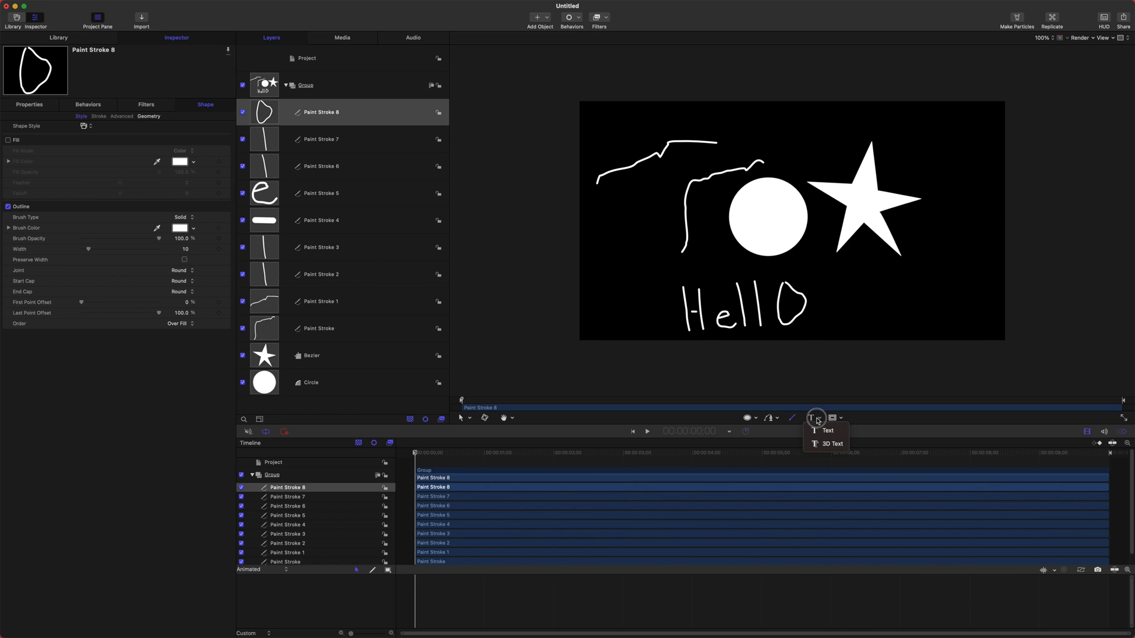
{"action": "left_click", "coordinate": [821, 431]}
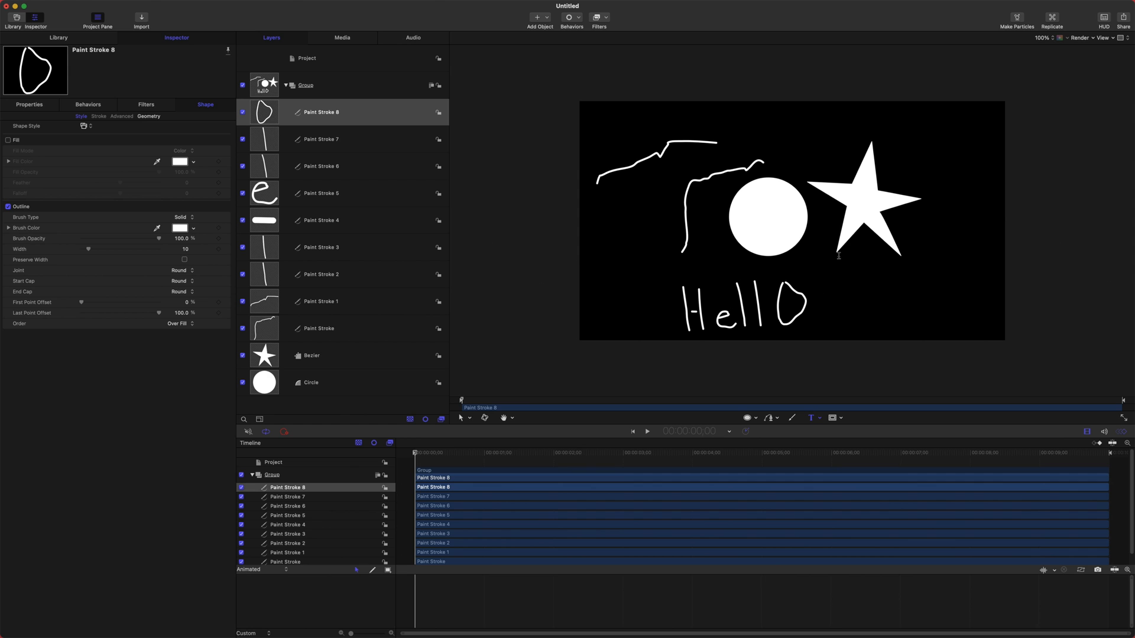
{"action": "left_click", "coordinate": [848, 283]}
{"action": "type", "text": "Subscribe"}
{"action": "left_click", "coordinate": [867, 279]}
{"action": "left_click", "coordinate": [859, 291]}
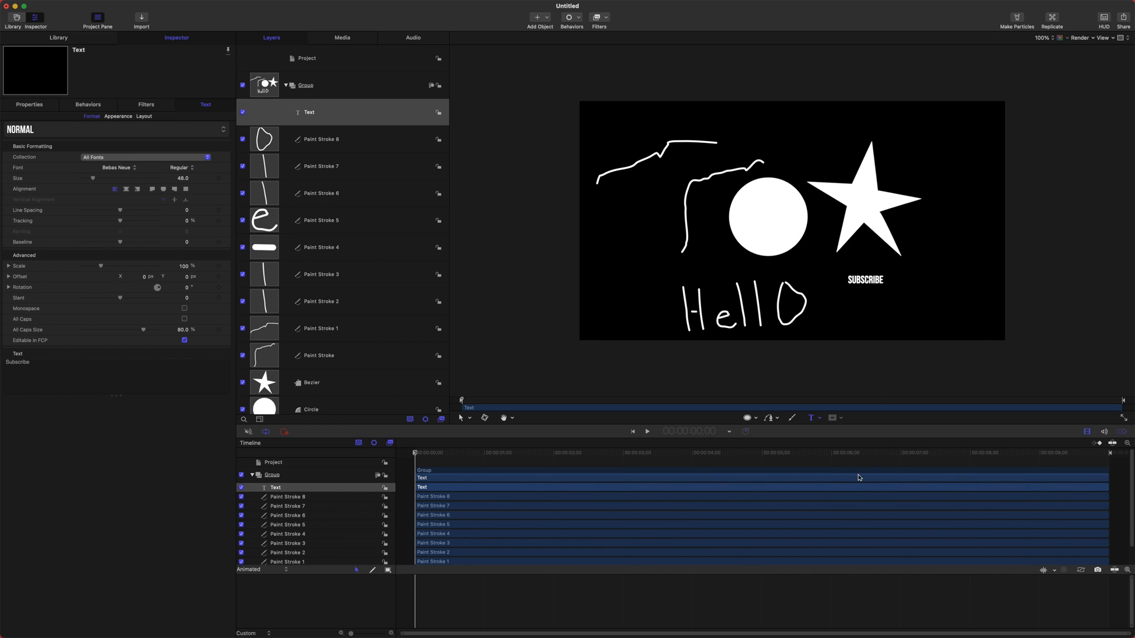
{"action": "left_click", "coordinate": [847, 386]}
{"action": "left_click", "coordinate": [461, 419]}
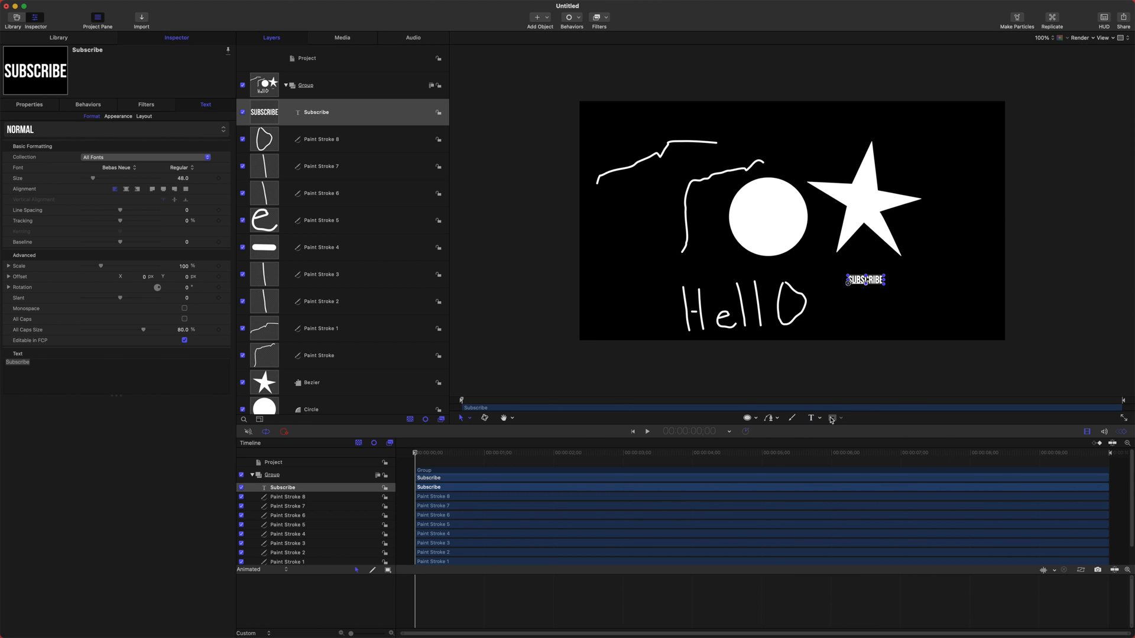
Draw a small Rectangle Mask on the upper left part of the circle.
{"action": "left_click", "coordinate": [764, 207]}
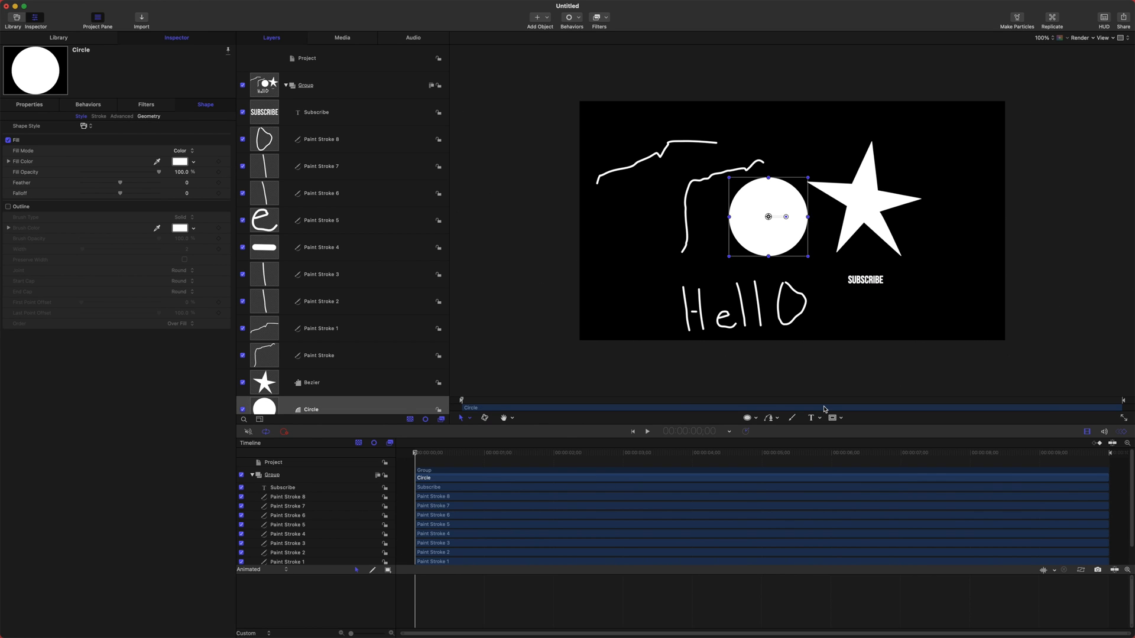
{"action": "left_click", "coordinate": [840, 418]}
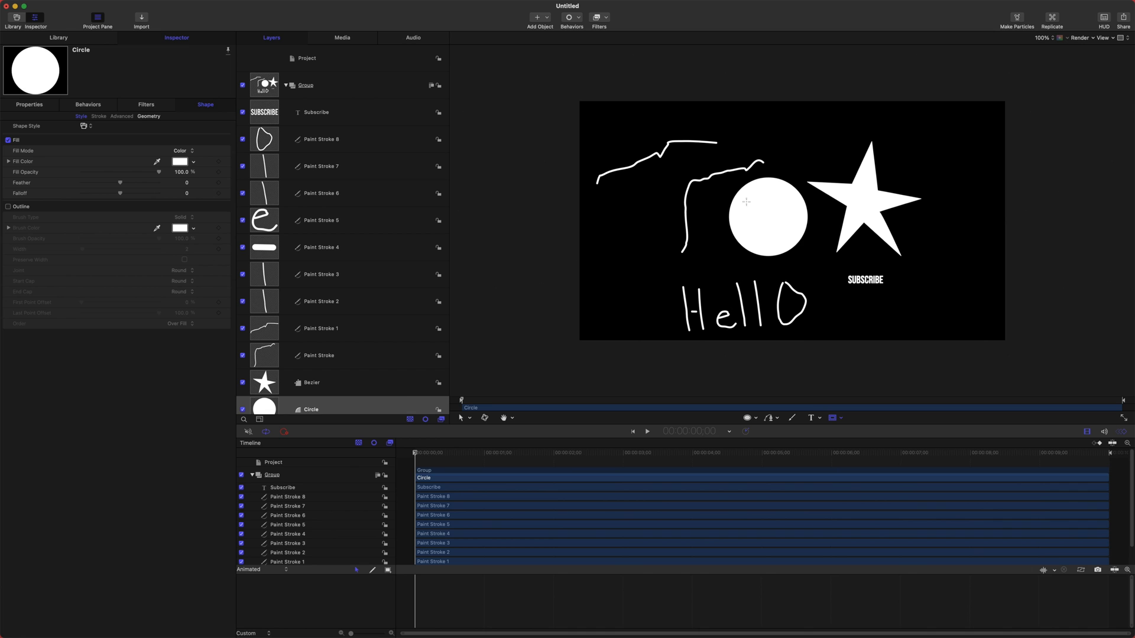
{"action": "left_click_drag", "start_coordinate": [750, 189], "coordinate": [775, 206]}
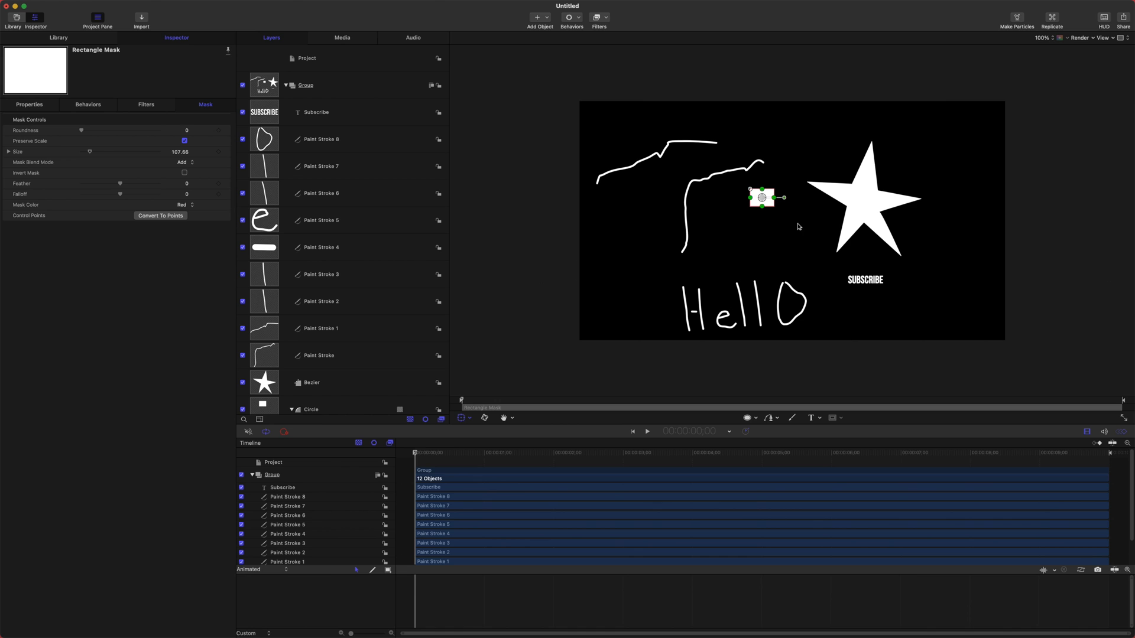
Show the HUD for the rectangle mask and move it up beside the circle over the canvas.
{"action": "left_click", "coordinate": [1104, 19]}
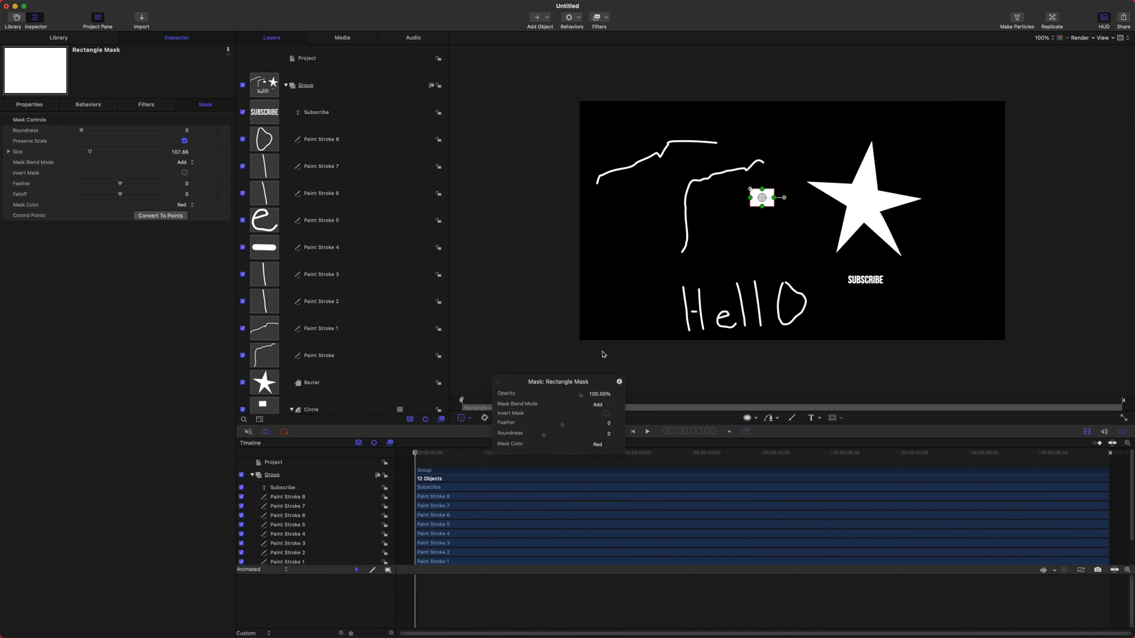
{"action": "left_click_drag", "start_coordinate": [542, 389], "coordinate": [518, 334]}
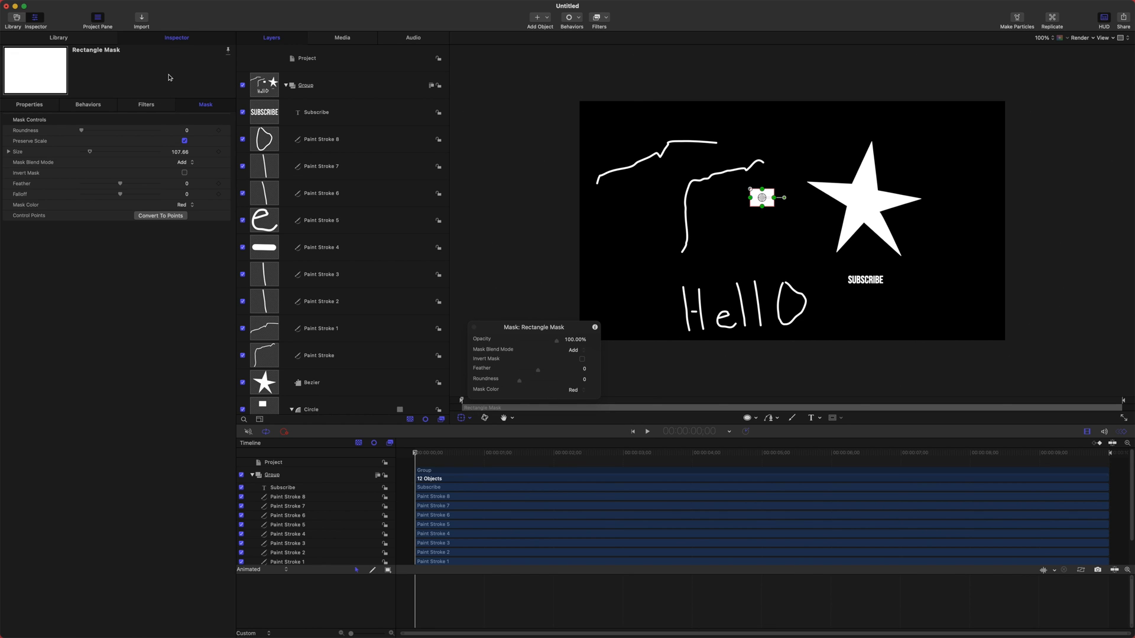
{"action": "left_click_drag", "start_coordinate": [510, 337], "coordinate": [499, 275]}
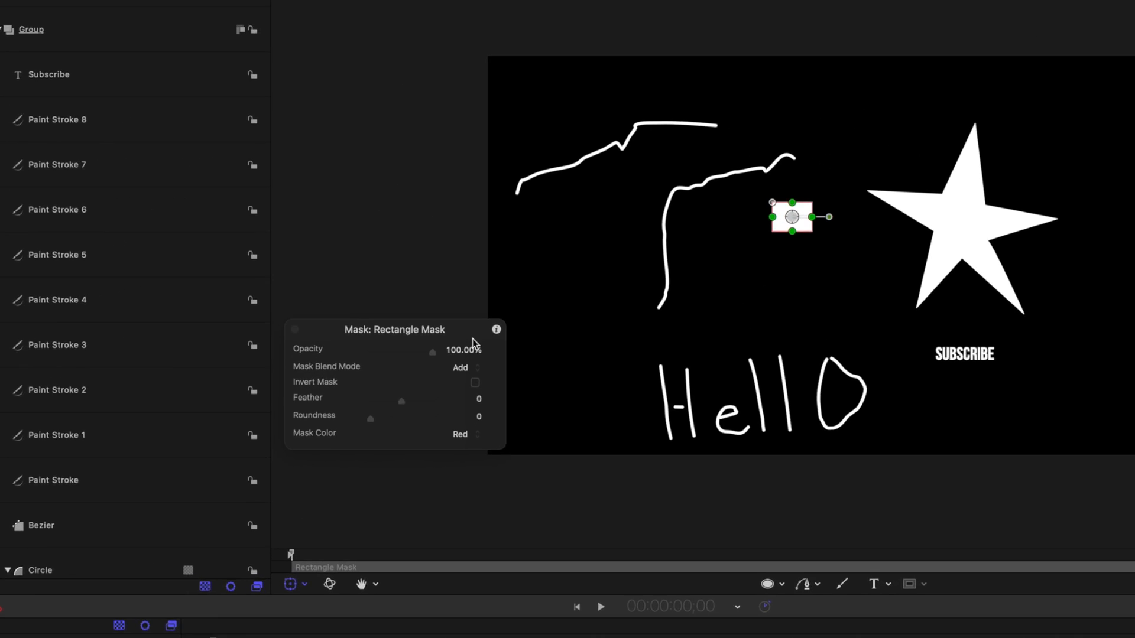
{"action": "left_click_drag", "start_coordinate": [578, 267], "coordinate": [614, 187]}
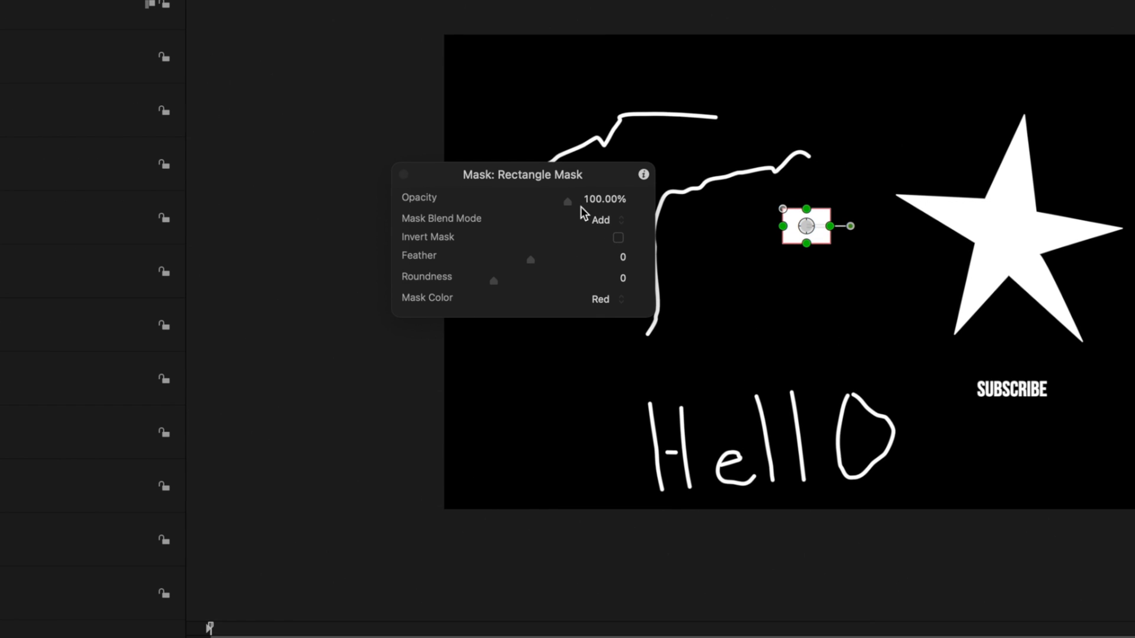
Invert the circle's mask with Feather -41 and Roundness 21, enlarge it downward to the left, and hide the HUD.
{"action": "left_click", "coordinate": [618, 237]}
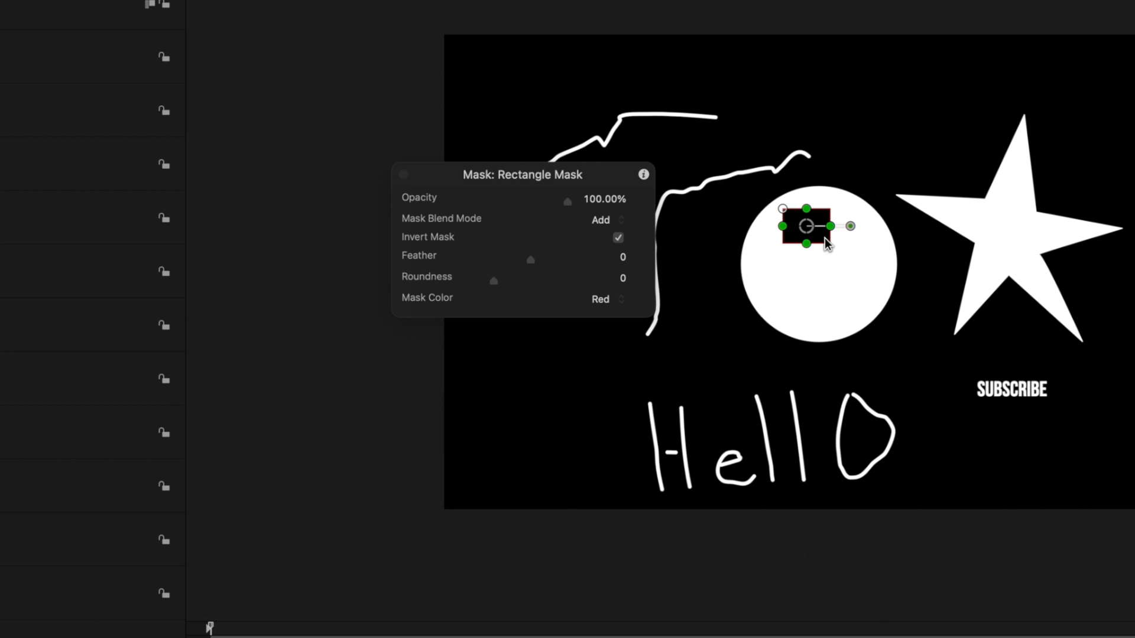
{"action": "mouse_move", "coordinate": [531, 258]}
{"action": "left_mouse_down"}
{"action": "mouse_move", "coordinate": [545, 258]}
{"action": "mouse_move", "coordinate": [525, 261]}
{"action": "left_mouse_up"}
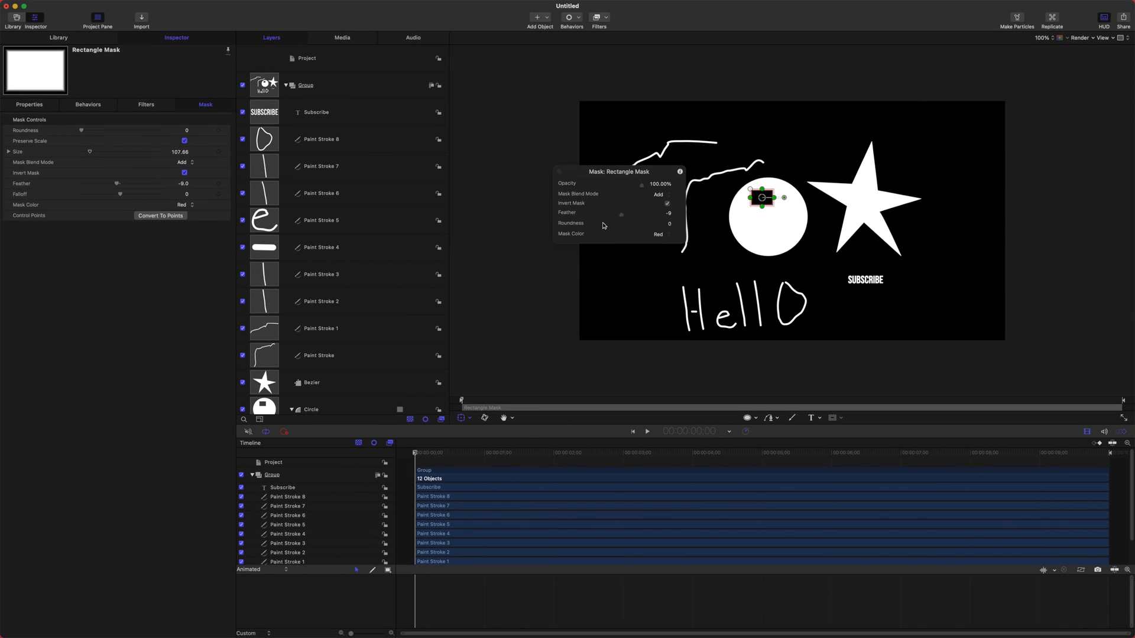
{"action": "left_click_drag", "start_coordinate": [603, 226], "coordinate": [619, 225]}
{"action": "mouse_move", "coordinate": [769, 205]}
{"action": "left_mouse_down"}
{"action": "mouse_move", "coordinate": [767, 234]}
{"action": "mouse_move", "coordinate": [792, 194]}
{"action": "mouse_move", "coordinate": [771, 220]}
{"action": "mouse_move", "coordinate": [758, 214]}
{"action": "left_mouse_up"}
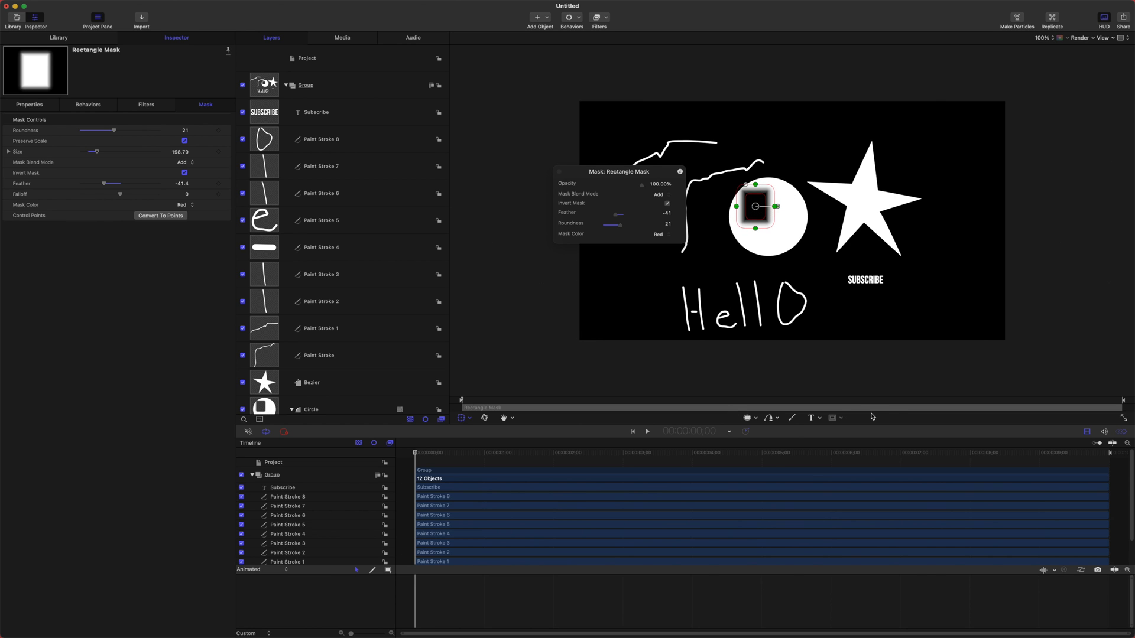
{"action": "key", "text": "F7"}
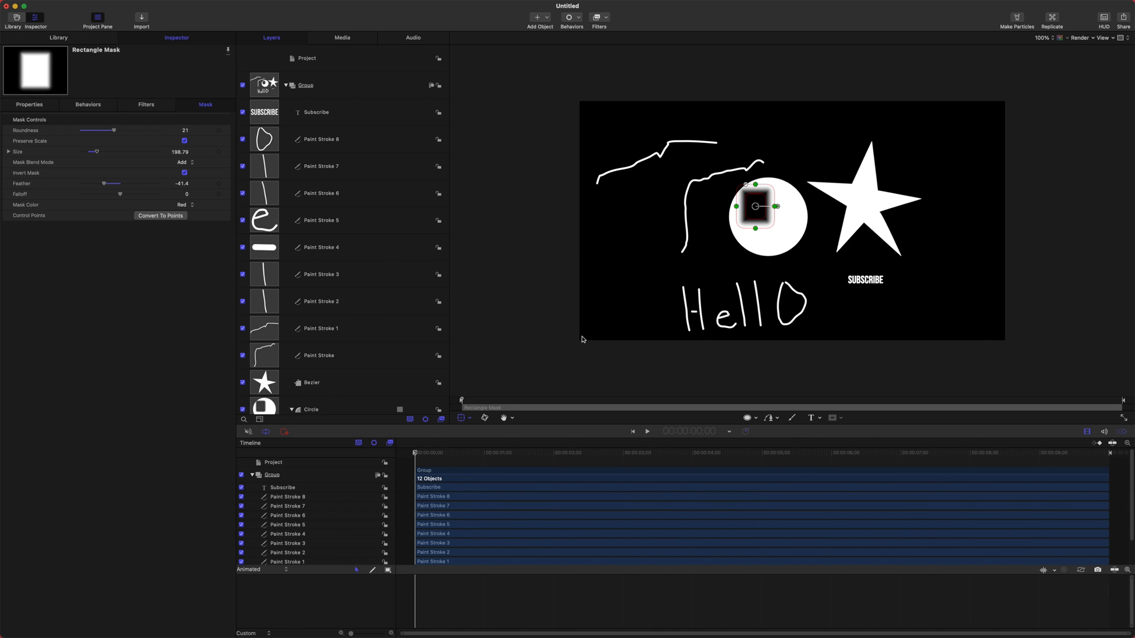
Draw a closed nine-point Bezier Mask of irregular outline inside the star.
{"action": "scroll", "coordinate": [334, 358], "scroll_direction": "down", "scroll_amount": 1}
{"action": "left_click", "coordinate": [341, 377]}
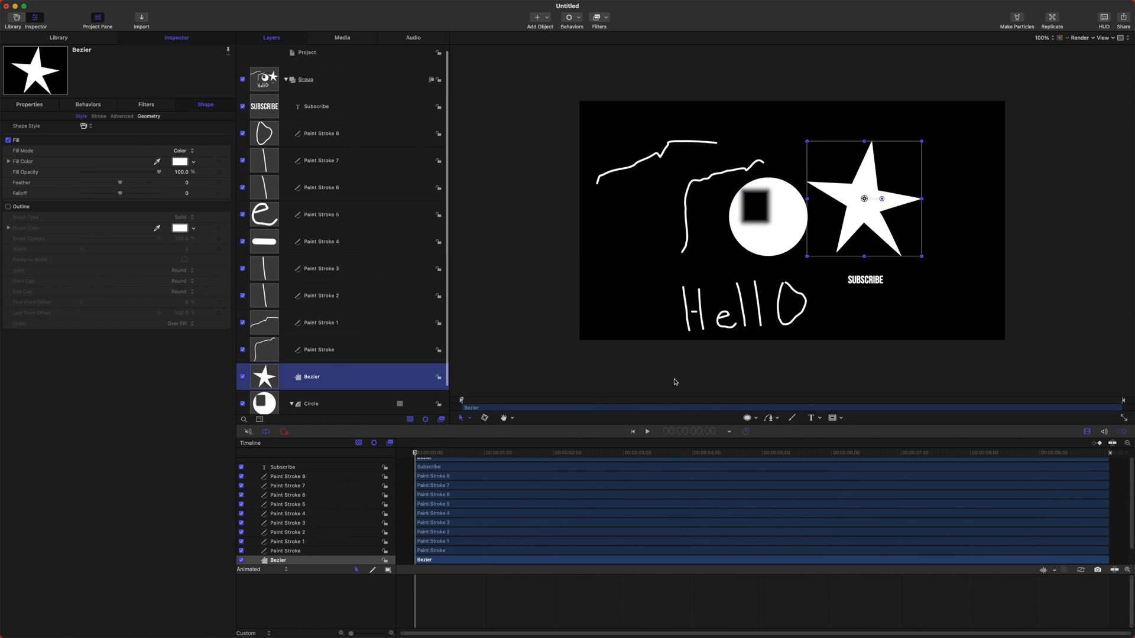
{"action": "left_click", "coordinate": [841, 418]}
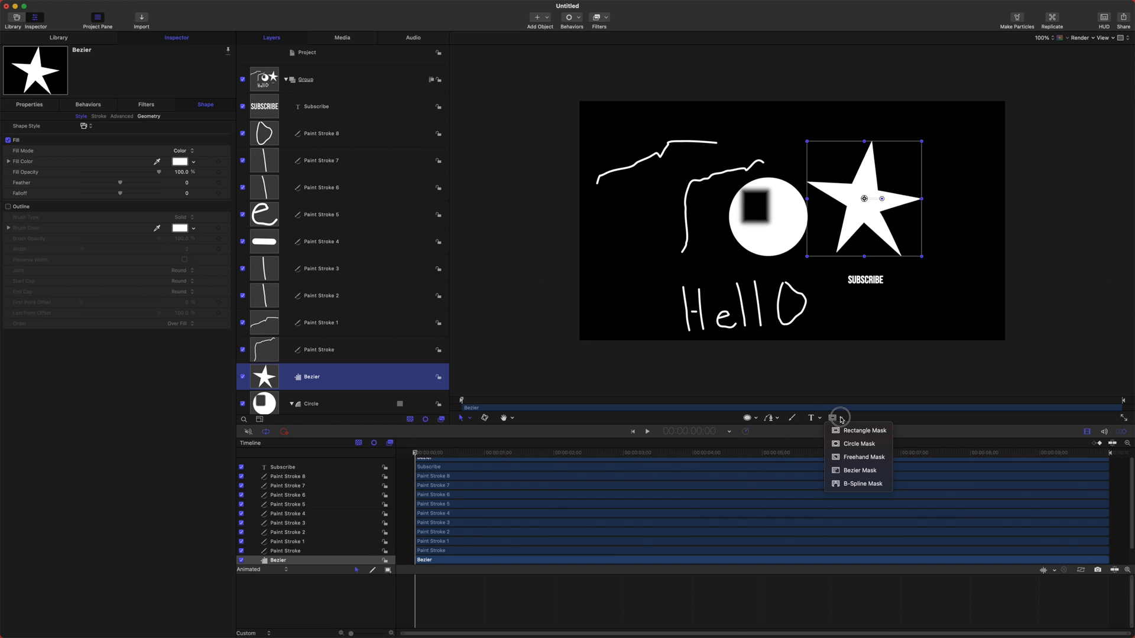
{"action": "left_click", "coordinate": [855, 473]}
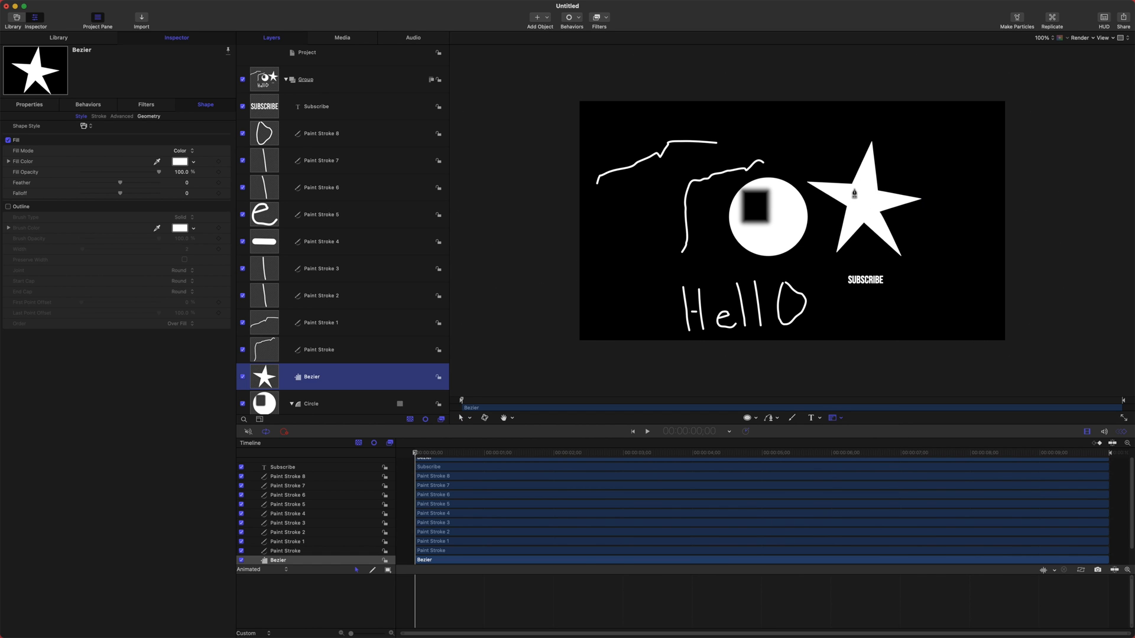
{"action": "left_click", "coordinate": [830, 188]}
{"action": "left_click", "coordinate": [855, 191]}
{"action": "left_click", "coordinate": [864, 174]}
{"action": "left_click", "coordinate": [877, 196]}
{"action": "left_click", "coordinate": [869, 203]}
{"action": "left_click", "coordinate": [876, 223]}
{"action": "left_click", "coordinate": [861, 218]}
{"action": "left_click", "coordinate": [858, 200]}
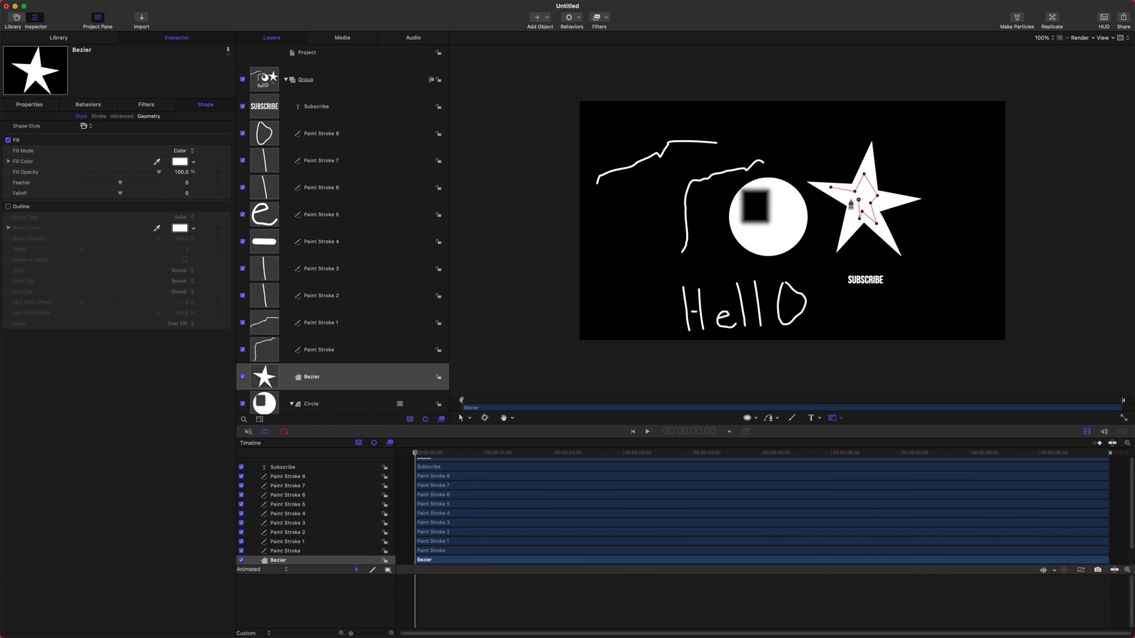
{"action": "left_click", "coordinate": [831, 188]}
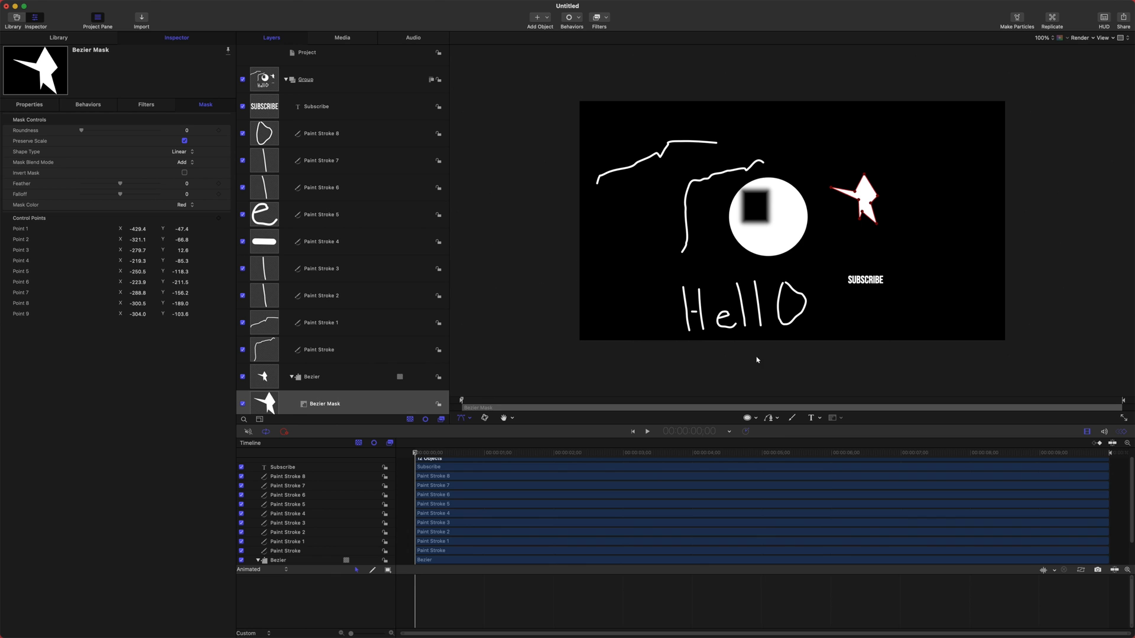
Show the HUD for the star's Bezier mask and switch Invert Mask on and back off.
{"action": "left_click", "coordinate": [1104, 19]}
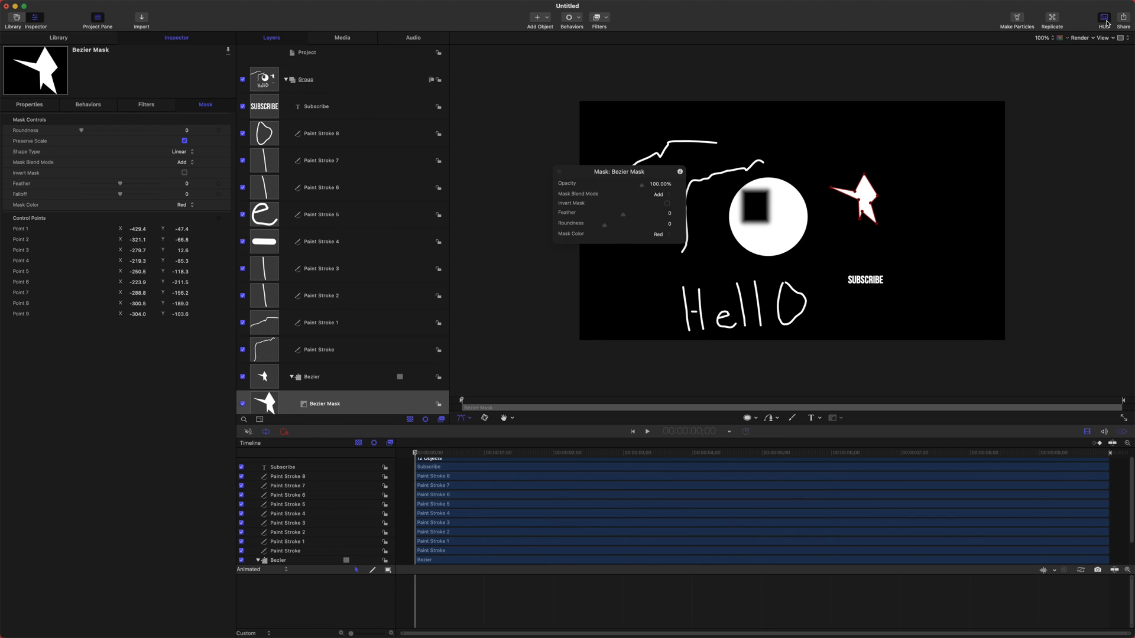
{"action": "left_click", "coordinate": [667, 204]}
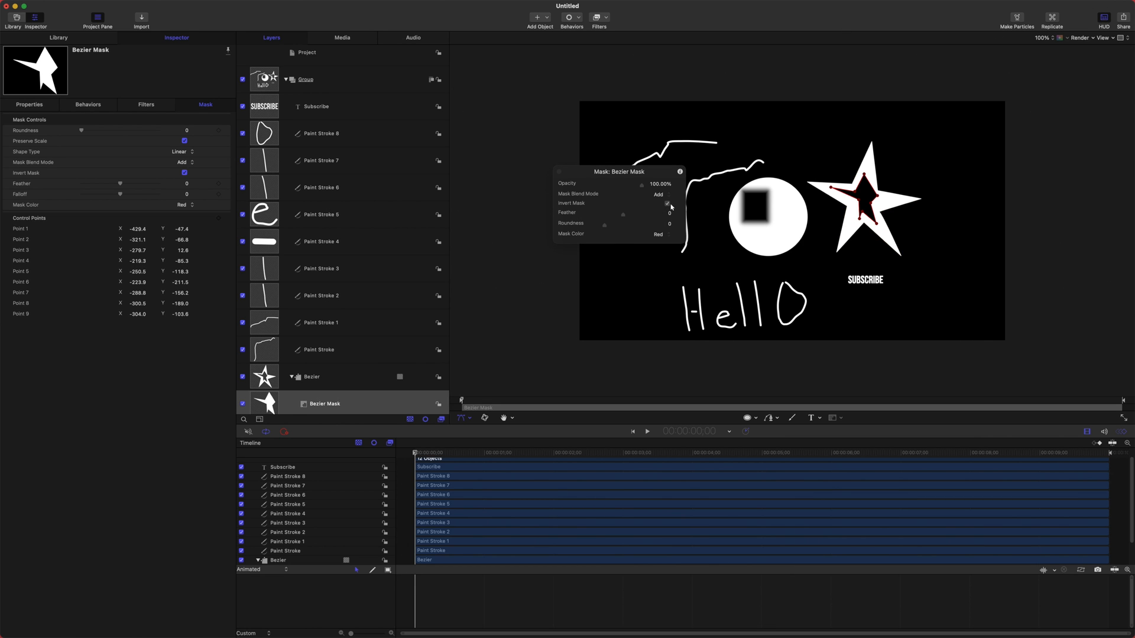
{"action": "left_click", "coordinate": [667, 204]}
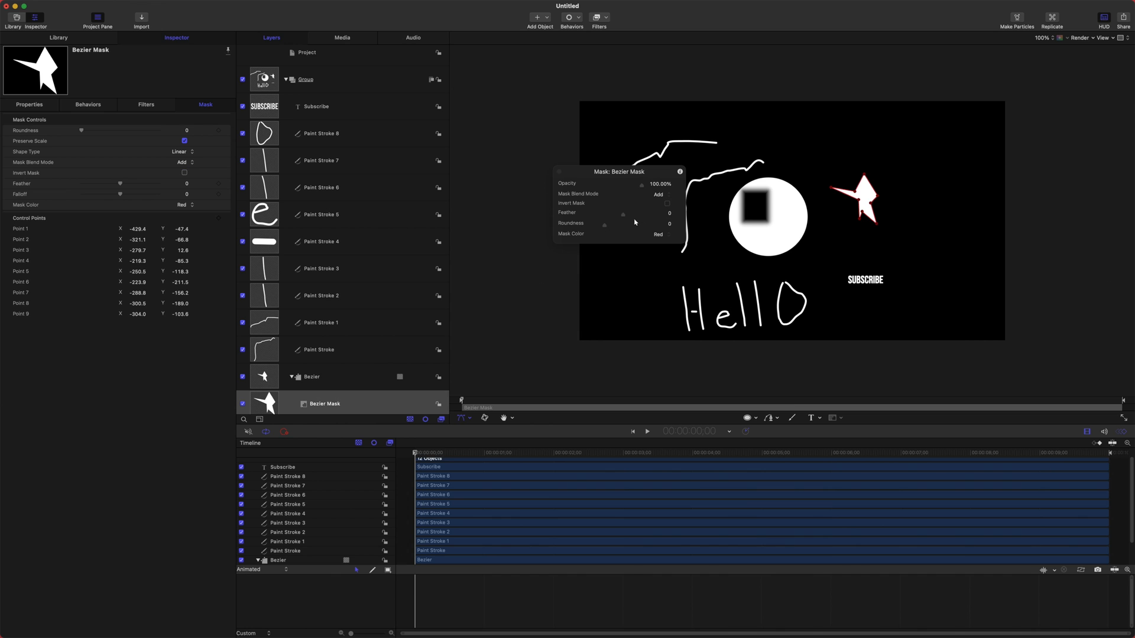
Set the star's Bezier mask color to Cyan, return it to Red, and hide the HUD.
{"action": "left_click", "coordinate": [659, 234]}
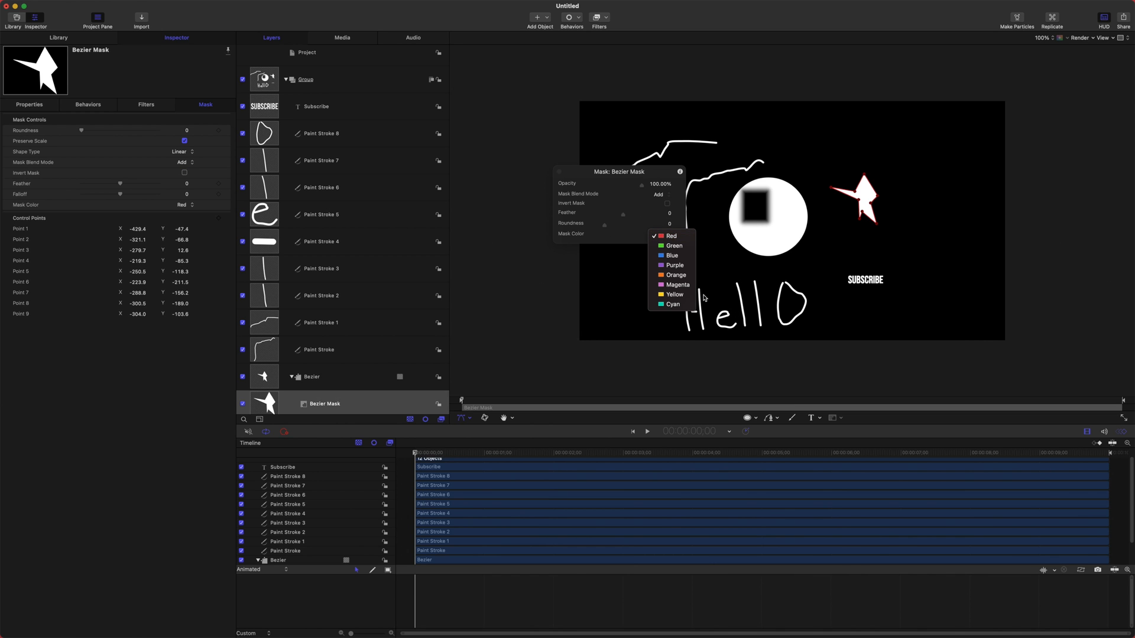
{"action": "left_click", "coordinate": [673, 304]}
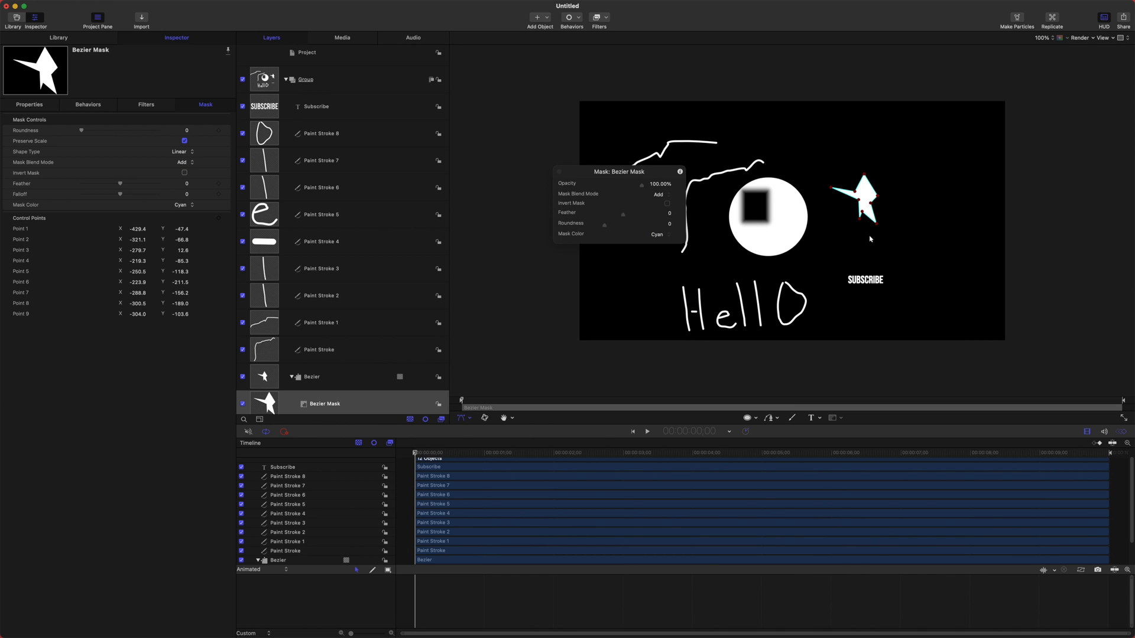
{"action": "left_click", "coordinate": [660, 236]}
{"action": "left_click", "coordinate": [655, 186]}
{"action": "left_click", "coordinate": [664, 237]}
{"action": "left_click", "coordinate": [661, 226]}
{"action": "key", "text": "F7"}
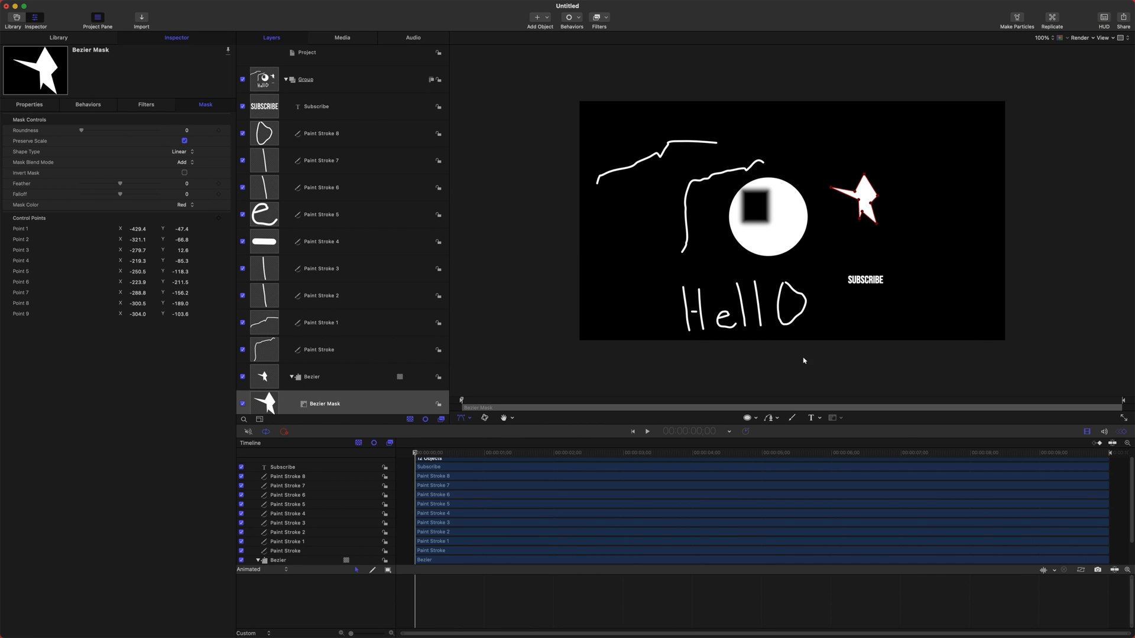
Look through the whole layer stack, then collapse and re-expand the main group.
{"action": "scroll", "coordinate": [397, 262], "scroll_direction": "down", "scroll_amount": 2}
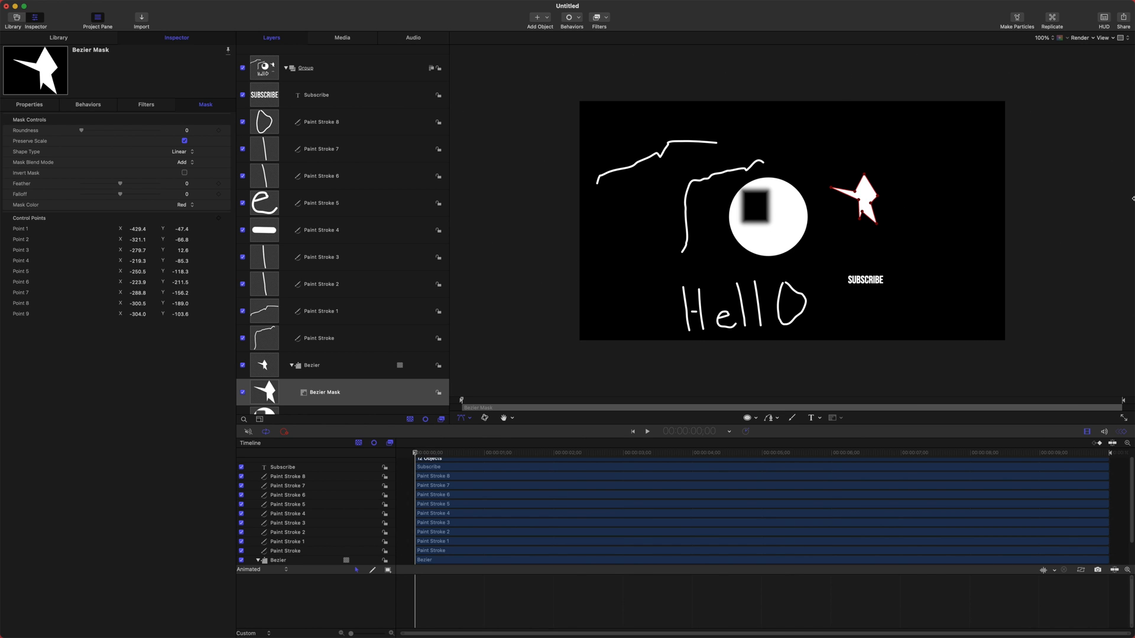
{"action": "scroll", "coordinate": [325, 333], "scroll_direction": "down", "scroll_amount": 3}
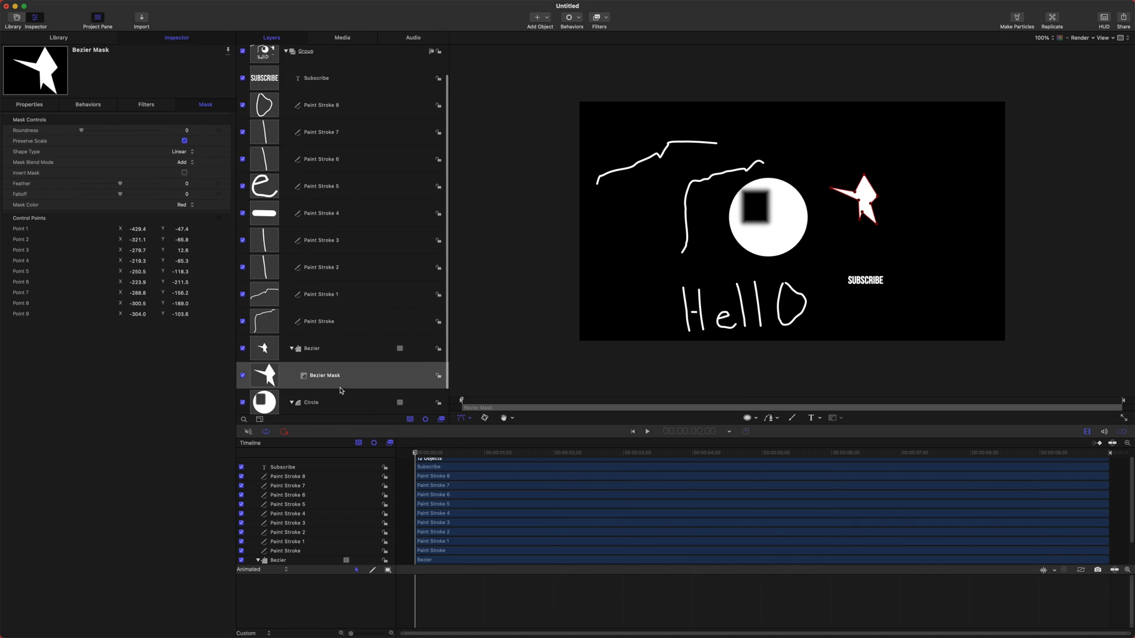
{"action": "scroll", "coordinate": [330, 340], "scroll_direction": "up", "scroll_amount": 4}
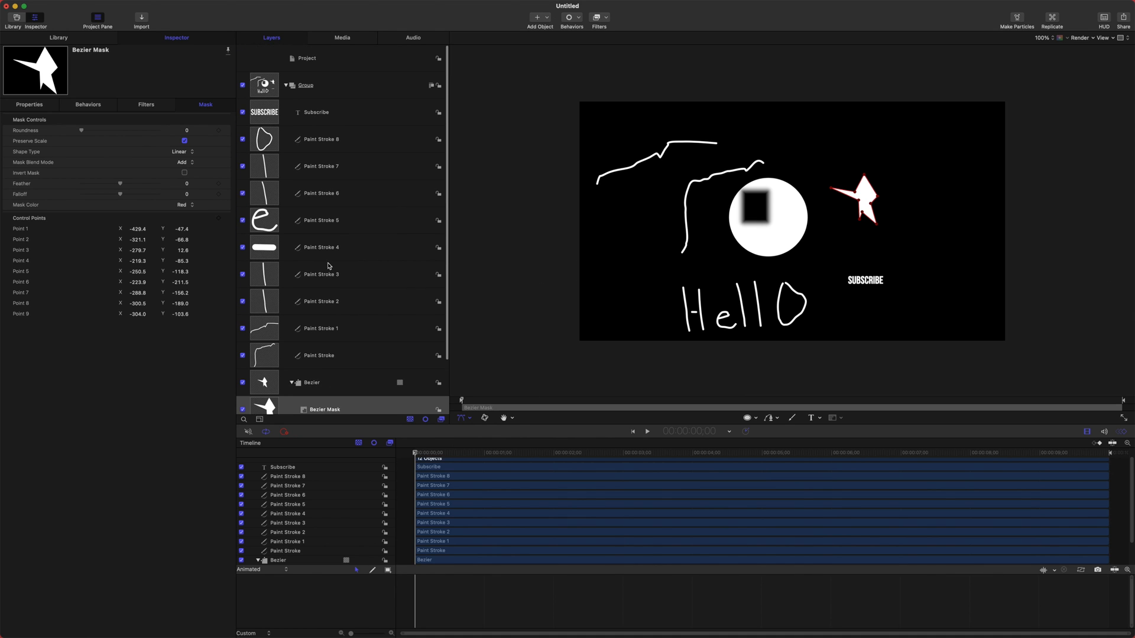
{"action": "scroll", "coordinate": [362, 339], "scroll_direction": "down", "scroll_amount": 4}
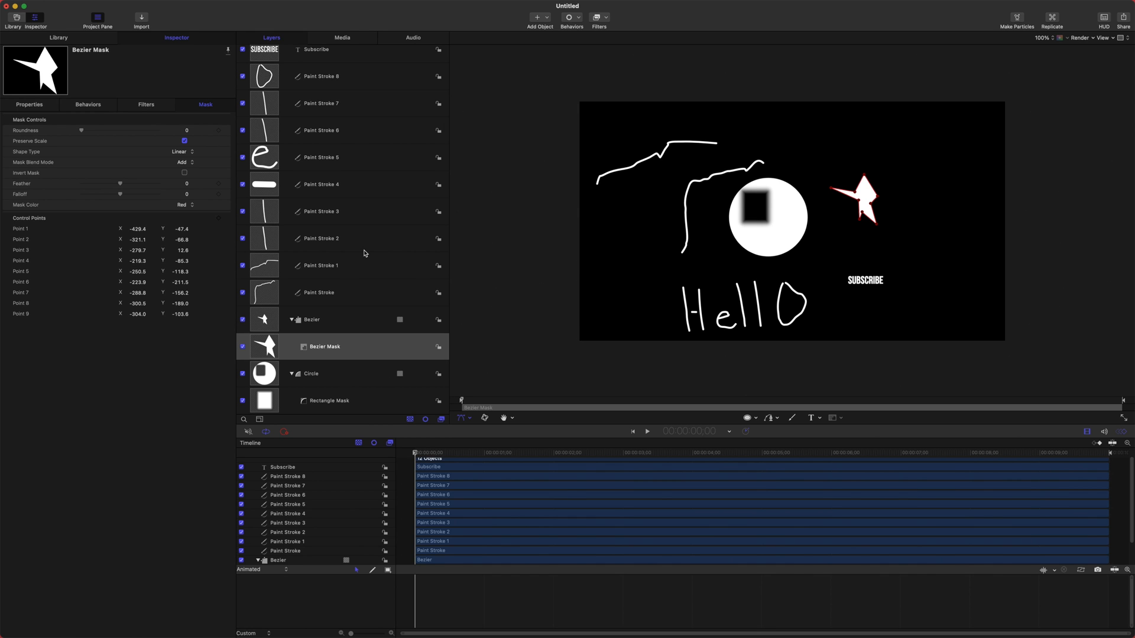
{"action": "scroll", "coordinate": [365, 254], "scroll_direction": "up", "scroll_amount": 4}
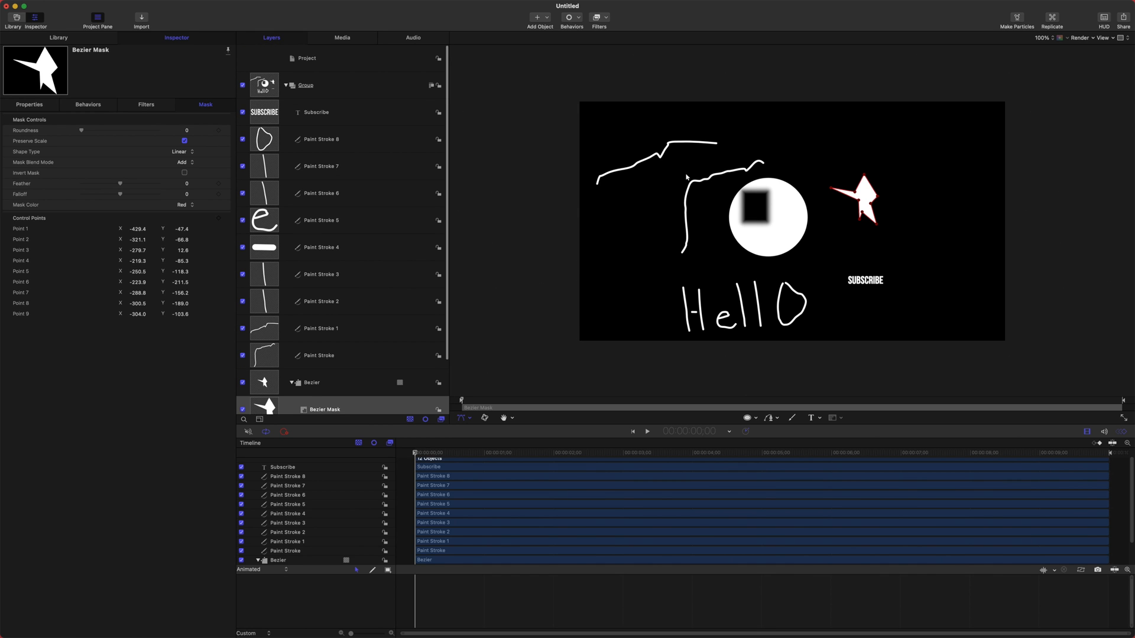
{"action": "left_click", "coordinate": [286, 87]}
{"action": "left_click", "coordinate": [286, 87]}
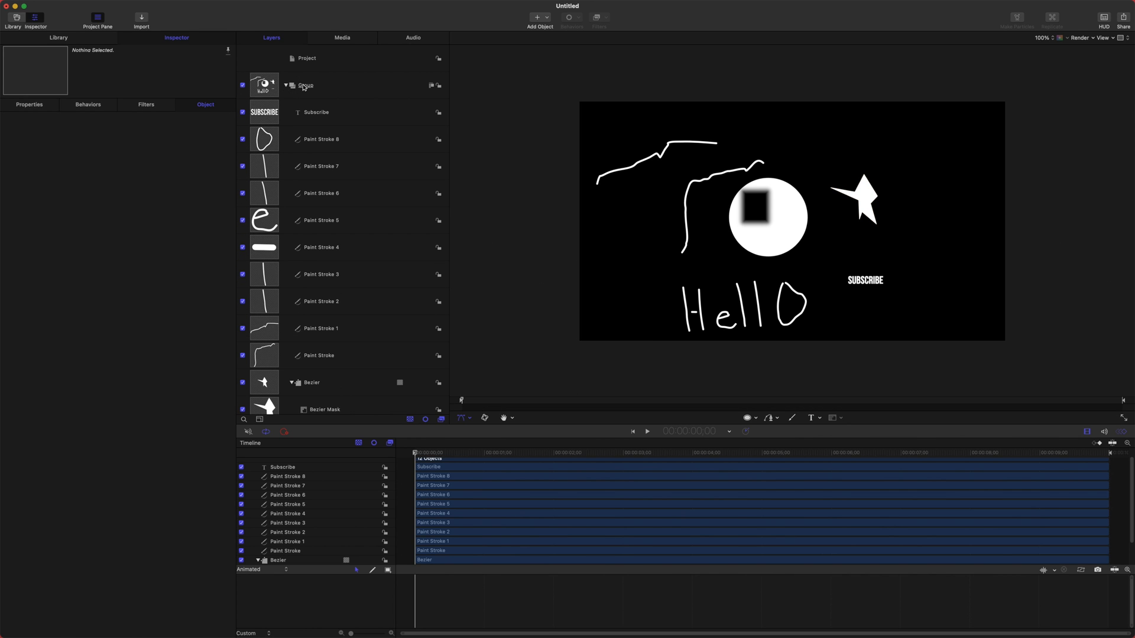
Rename the main group as Absolute Trash.
{"action": "left_click", "coordinate": [307, 85]}
{"action": "left_click", "coordinate": [308, 84]}
{"action": "type", "text": "Absolute T"}
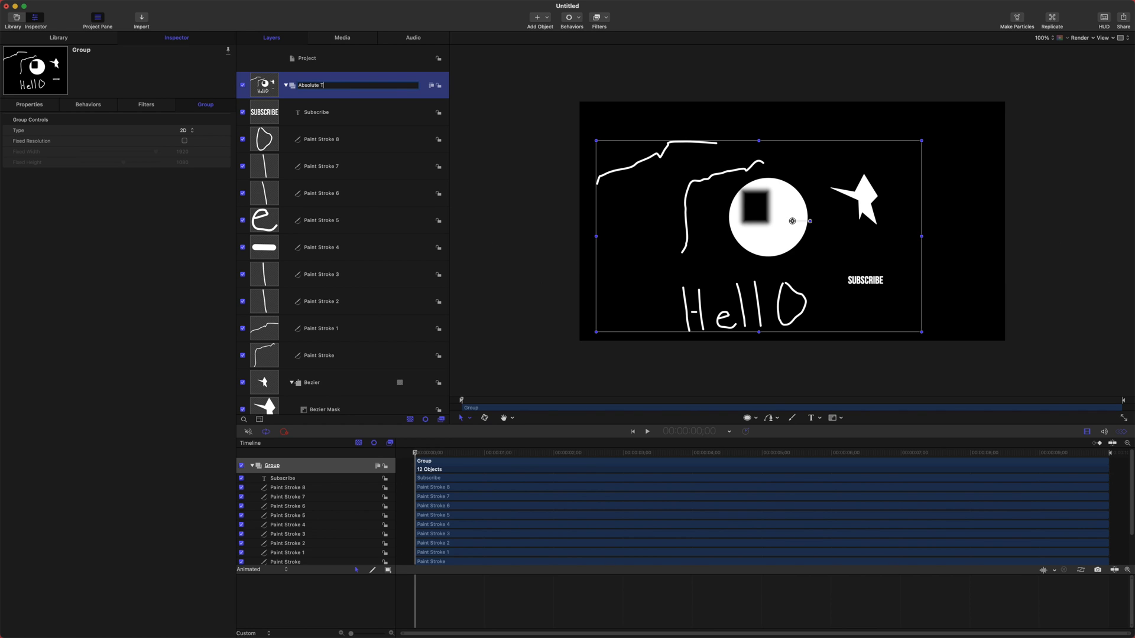
{"action": "type", "text": "rash"}
{"action": "key", "text": "Return"}
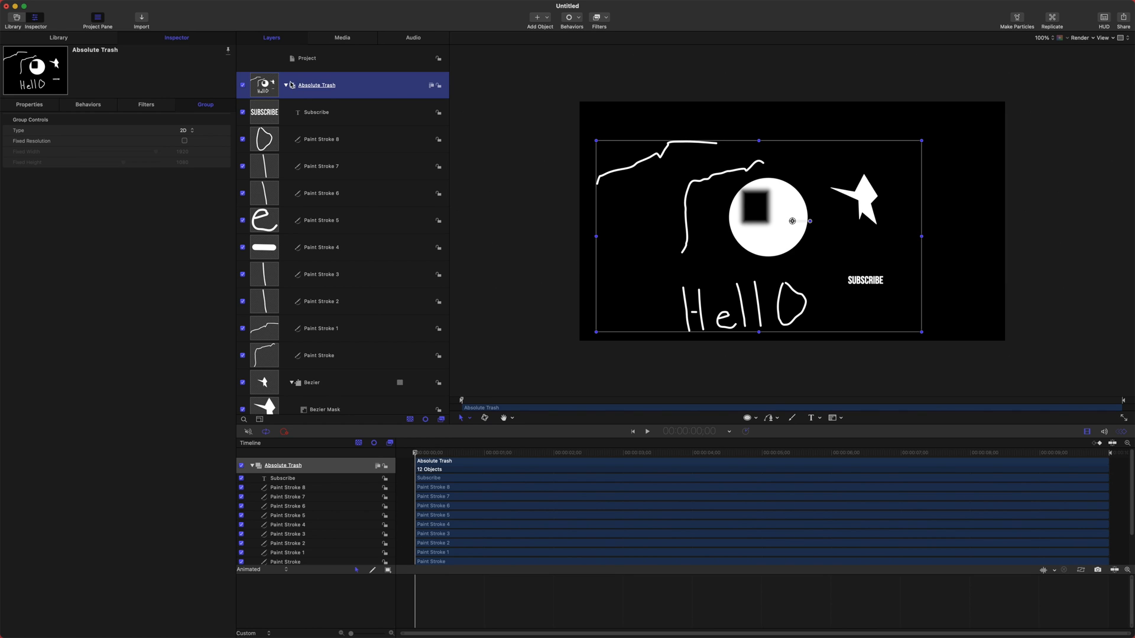
Collapse the Absolute Trash group, look over its layer commands, and open its name for editing.
{"action": "left_click", "coordinate": [340, 94]}
{"action": "left_click", "coordinate": [390, 94]}
{"action": "left_click", "coordinate": [285, 86]}
{"action": "right_click", "coordinate": [340, 86]}
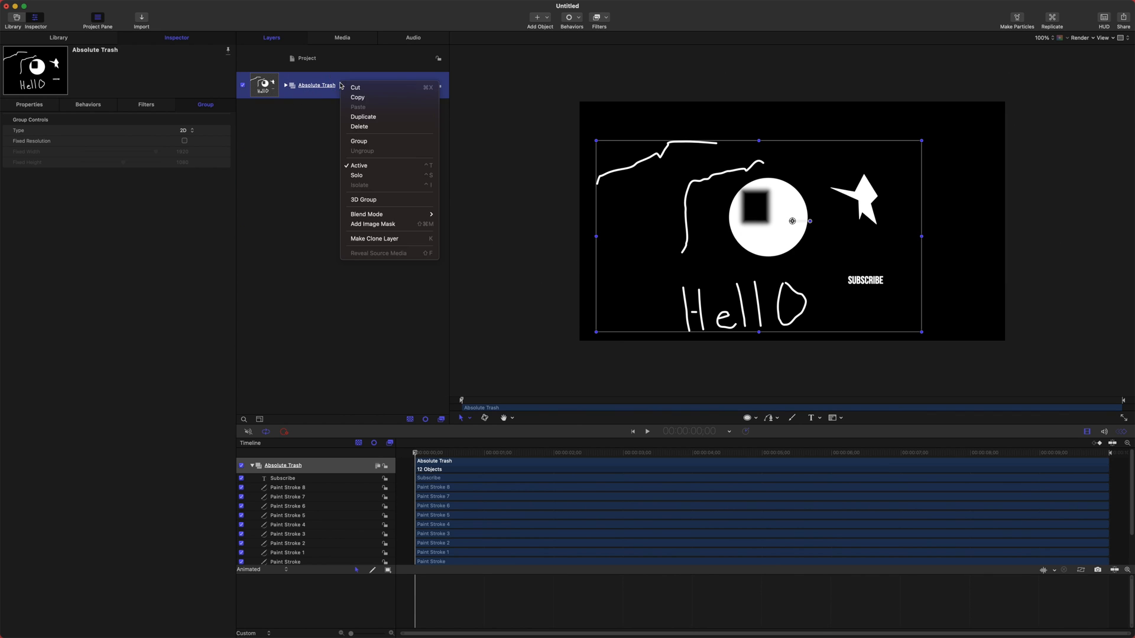
{"action": "left_click", "coordinate": [321, 80]}
{"action": "double_click", "coordinate": [317, 85]}
{"action": "left_click", "coordinate": [346, 84]}
{"action": "key", "text": "Return"}
Lock and unlock the Absolute Trash group, and switch it between 3D and 2D.
{"action": "left_click", "coordinate": [438, 85]}
{"action": "left_click", "coordinate": [438, 86]}
{"action": "left_click", "coordinate": [432, 86]}
{"action": "left_click", "coordinate": [432, 86]}
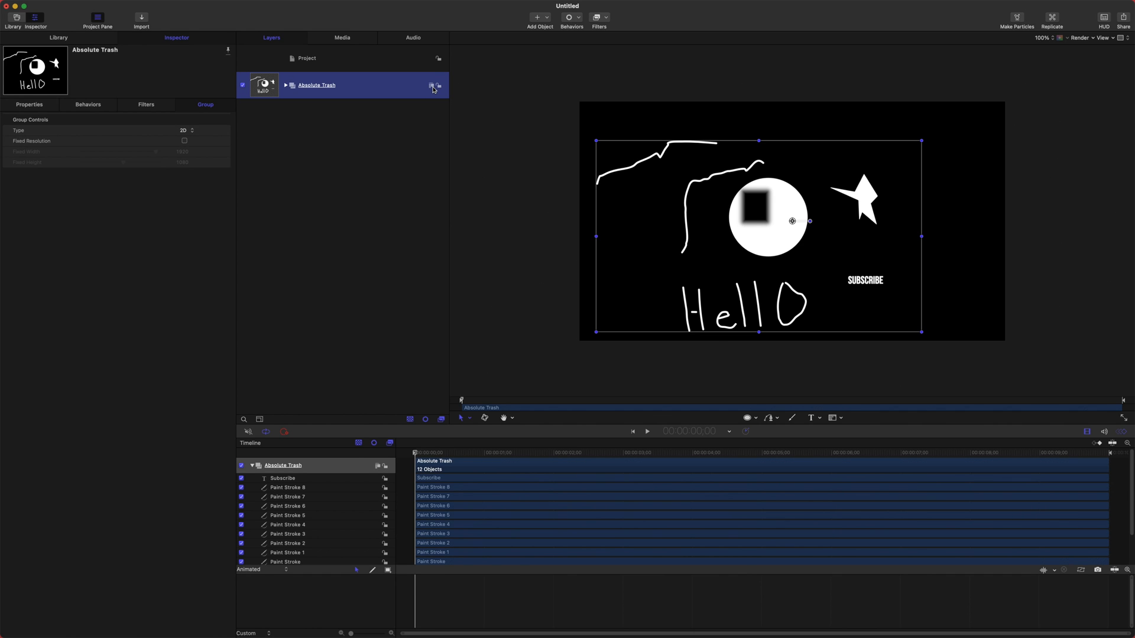
{"action": "left_click", "coordinate": [432, 86]}
{"action": "left_click", "coordinate": [431, 85]}
Expand the Absolute Trash group and move it slightly up and to the right on the canvas.
{"action": "left_click", "coordinate": [287, 86]}
{"action": "left_click", "coordinate": [286, 86]}
{"action": "left_click", "coordinate": [286, 85]}
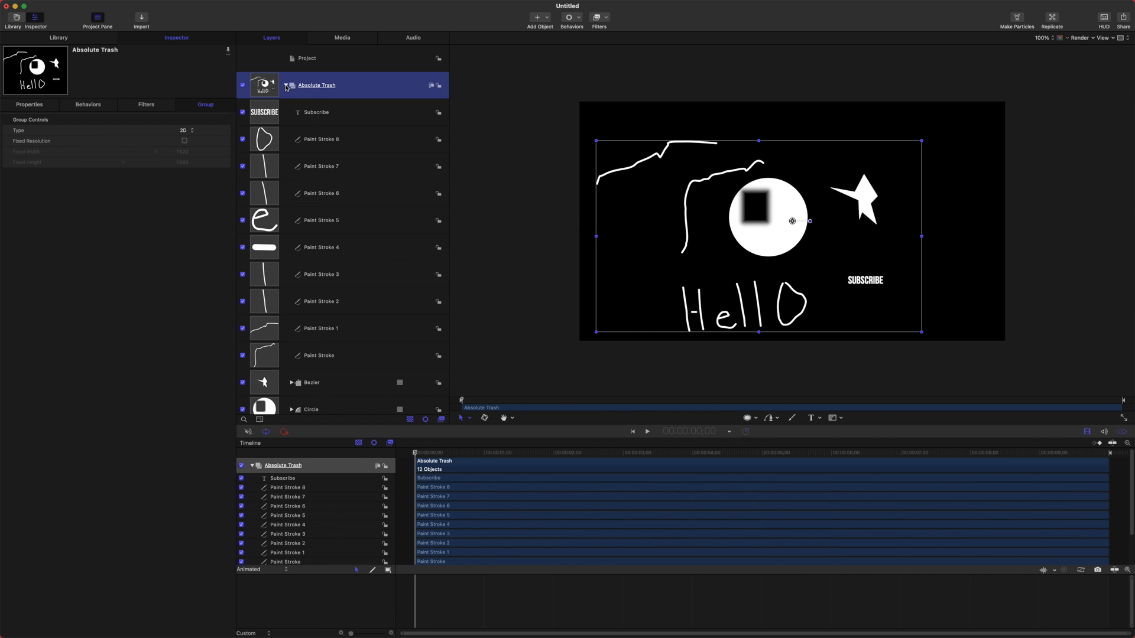
{"action": "scroll", "coordinate": [360, 203], "scroll_direction": "down", "scroll_amount": 1}
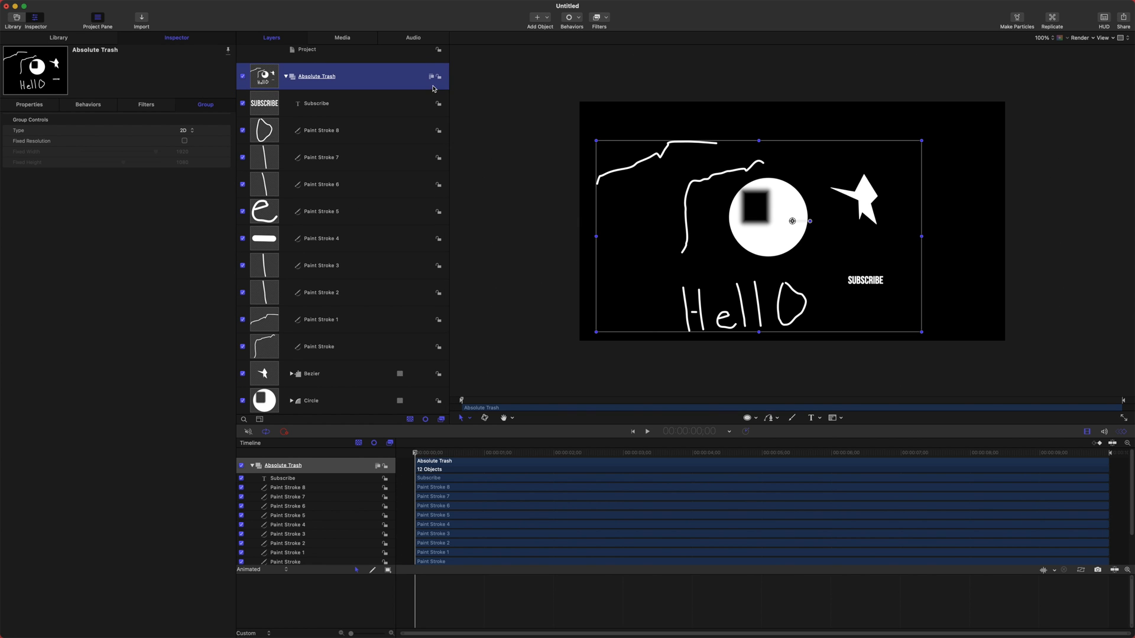
{"action": "scroll", "coordinate": [348, 288], "scroll_direction": "up", "scroll_amount": 1}
{"action": "scroll", "coordinate": [348, 288], "scroll_direction": "down", "scroll_amount": 1}
{"action": "scroll", "coordinate": [348, 288], "scroll_direction": "up", "scroll_amount": 1}
{"action": "scroll", "coordinate": [348, 288], "scroll_direction": "down", "scroll_amount": 1}
{"action": "left_click_drag", "start_coordinate": [706, 222], "coordinate": [725, 203]}
Group all nine paint strokes, from Paint Stroke 8 through Paint Stroke, inside Absolute Trash.
{"action": "left_click", "coordinate": [398, 133]}
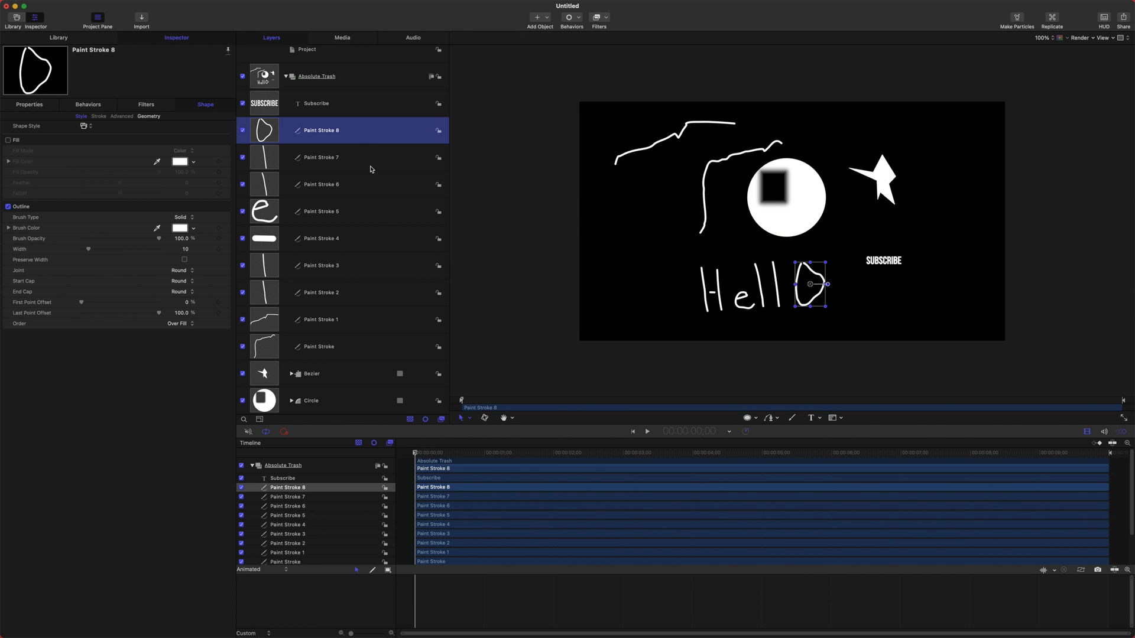
{"action": "left_click", "coordinate": [366, 355], "text": "shift"}
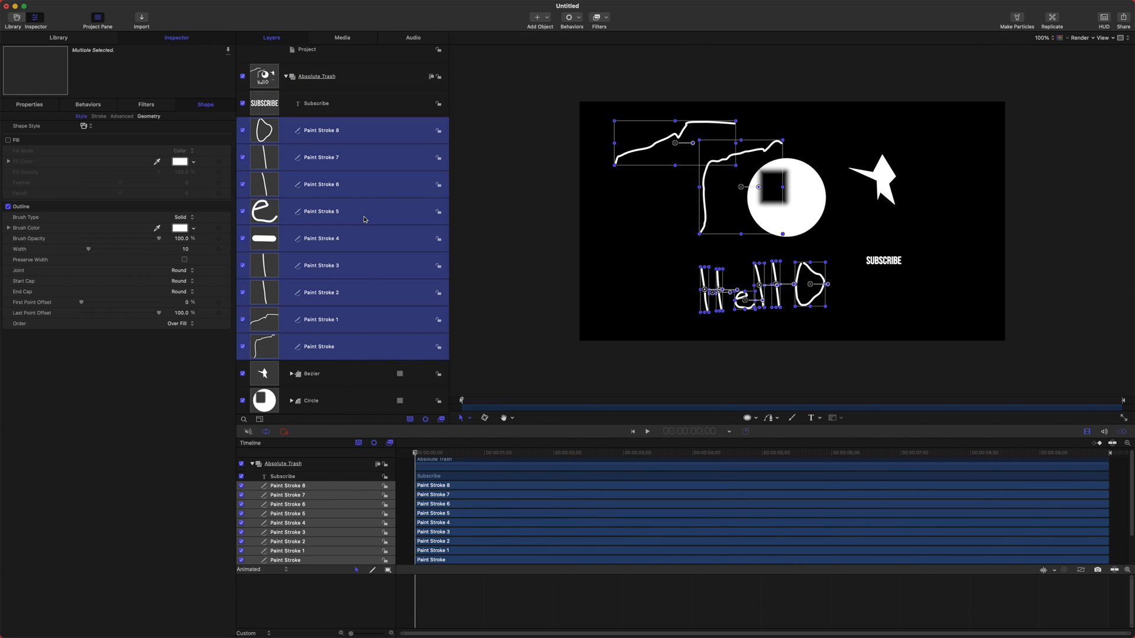
{"action": "right_click", "coordinate": [370, 191]}
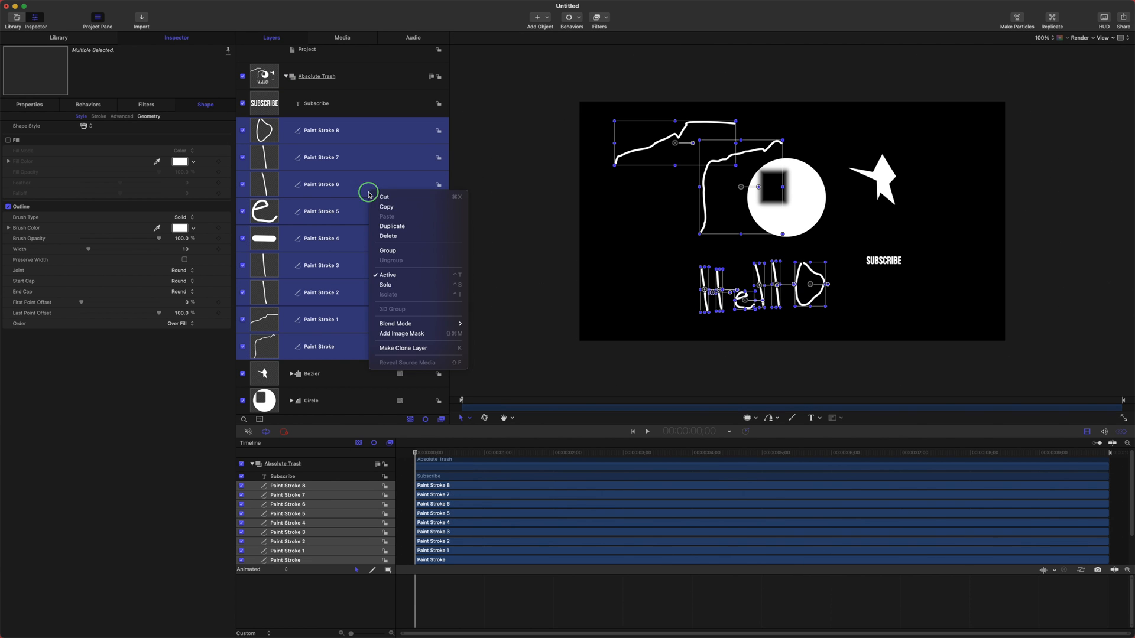
{"action": "left_click", "coordinate": [397, 250]}
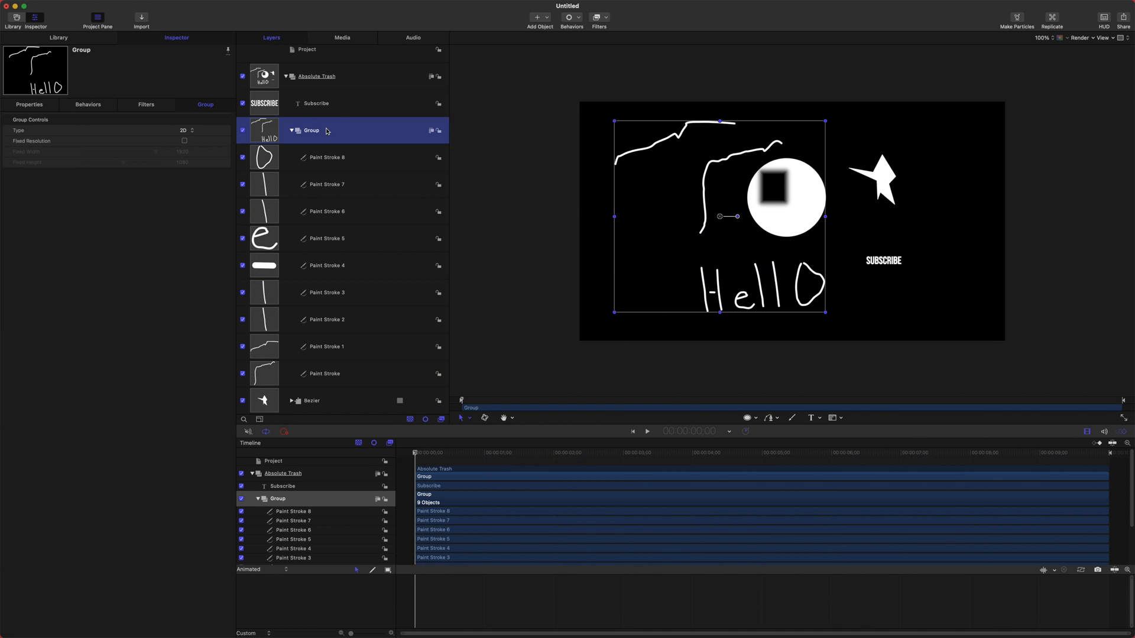
Try moving the paint stroke group and the whole Absolute Trash group on the canvas, and undo the moves.
{"action": "mouse_move", "coordinate": [771, 277]}
{"action": "left_mouse_down"}
{"action": "mouse_move", "coordinate": [633, 284]}
{"action": "mouse_move", "coordinate": [807, 286]}
{"action": "left_mouse_up"}
{"action": "left_click", "coordinate": [369, 71]}
{"action": "mouse_move", "coordinate": [881, 266]}
{"action": "left_mouse_down"}
{"action": "mouse_move", "coordinate": [881, 304]}
{"action": "mouse_move", "coordinate": [956, 223]}
{"action": "left_mouse_up"}
{"action": "key", "text": "super+z"}
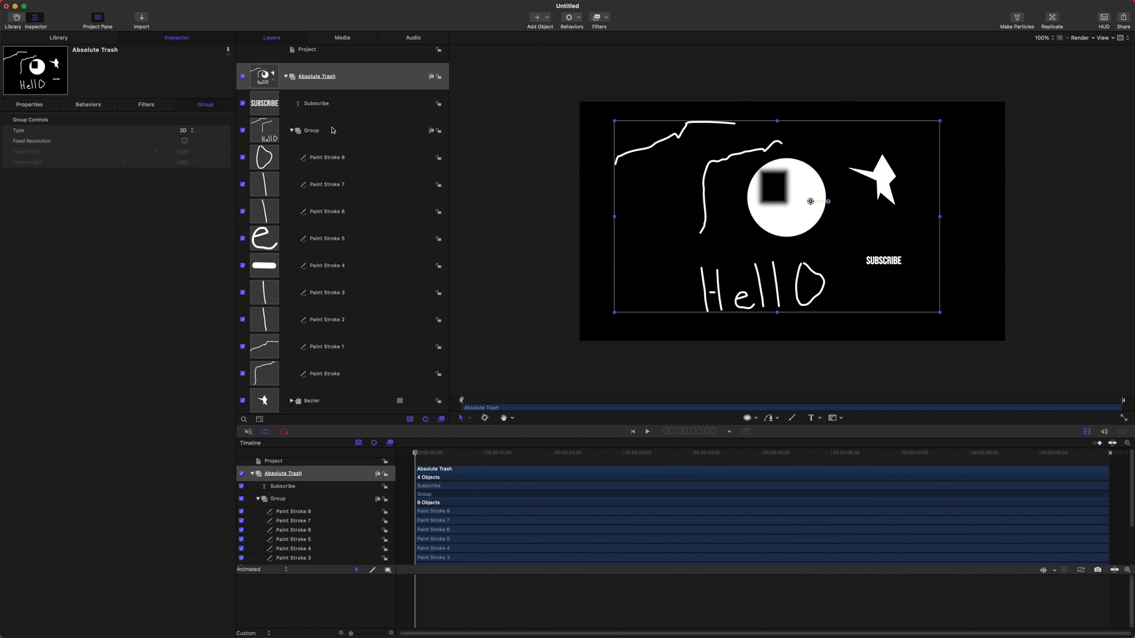
Move the paint stroke group out of Absolute Trash to the top of the layer stack and collapse both groups.
{"action": "left_click", "coordinate": [347, 132]}
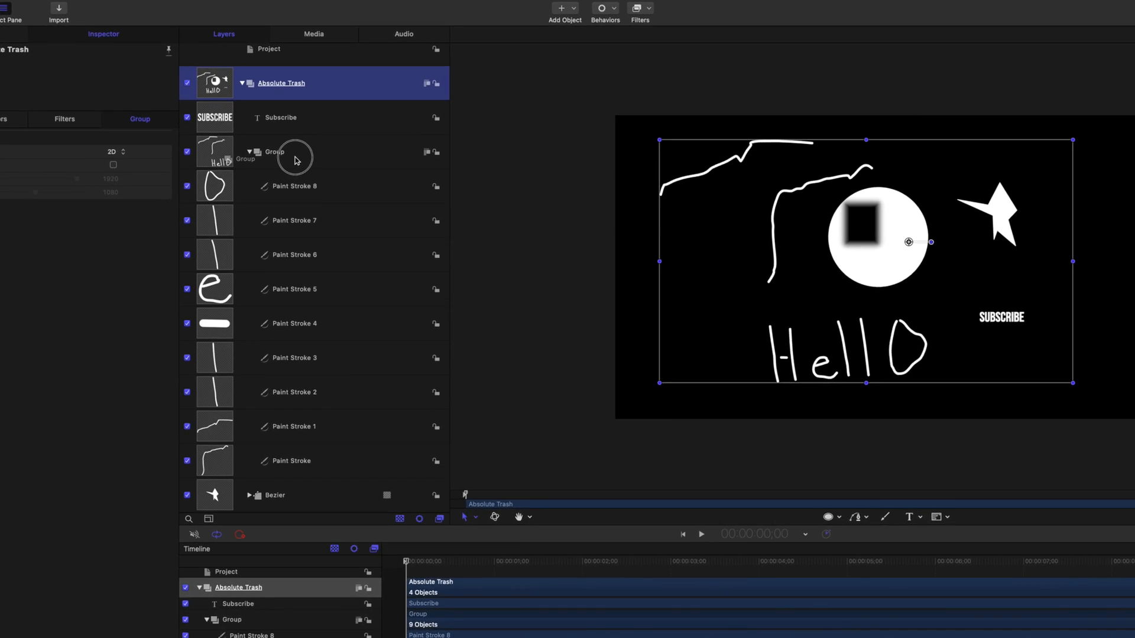
{"action": "left_click_drag", "start_coordinate": [299, 207], "coordinate": [132, 83]}
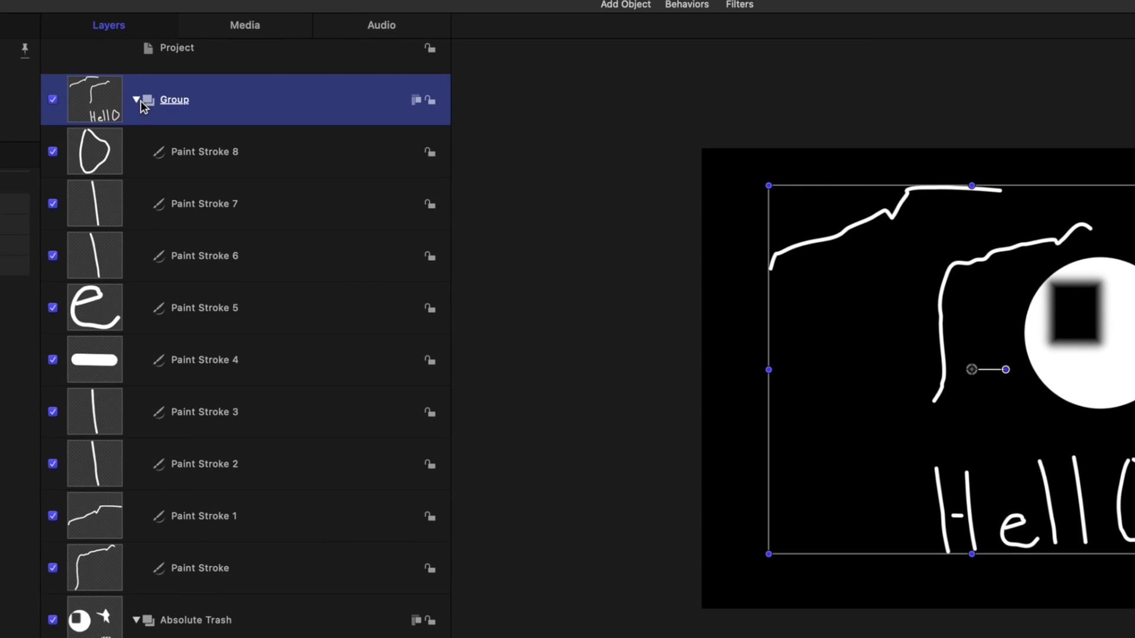
{"action": "left_click", "coordinate": [128, 101]}
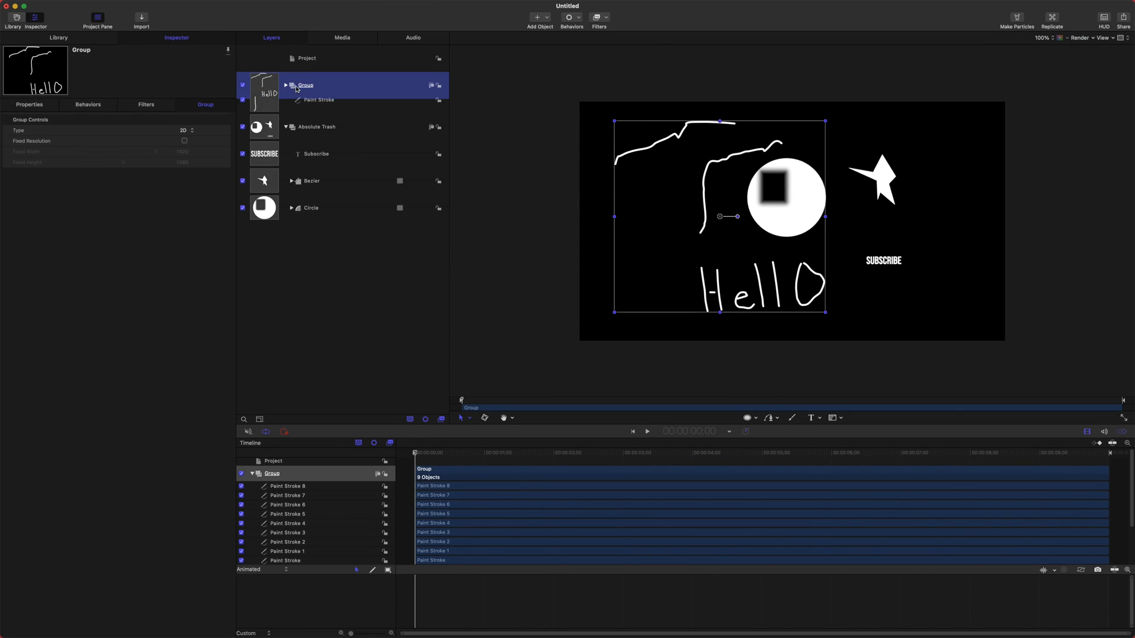
{"action": "left_click", "coordinate": [286, 113]}
{"action": "left_click", "coordinate": [386, 263]}
Duplicate the paint stroke group, move the copy to the right over the star, and delete the copy.
{"action": "left_click", "coordinate": [373, 82]}
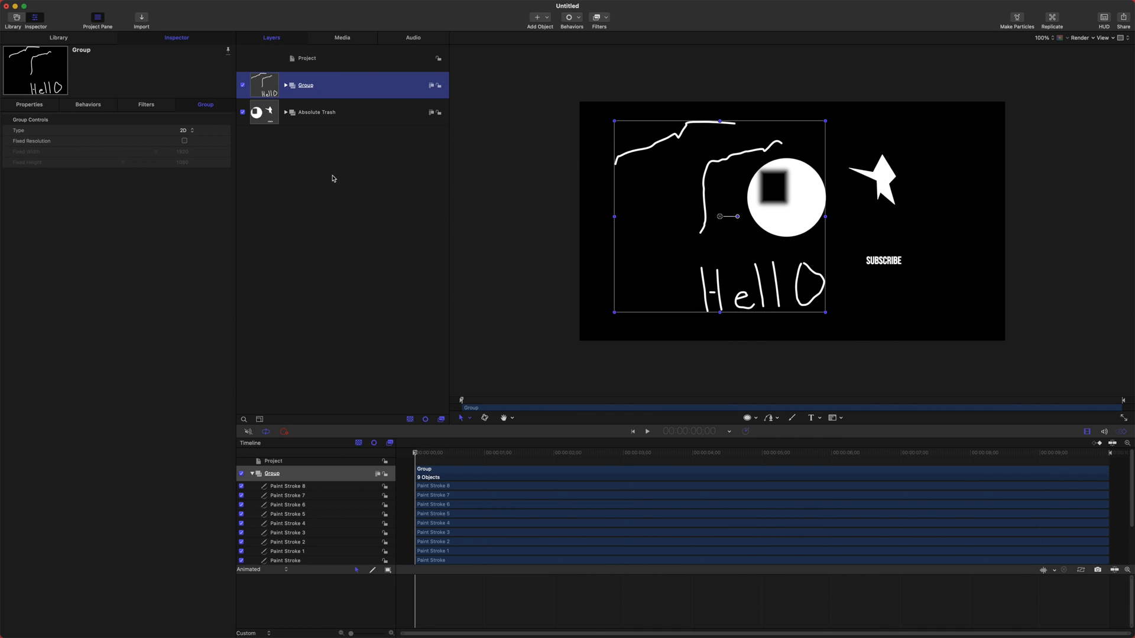
{"action": "right_click", "coordinate": [332, 87]}
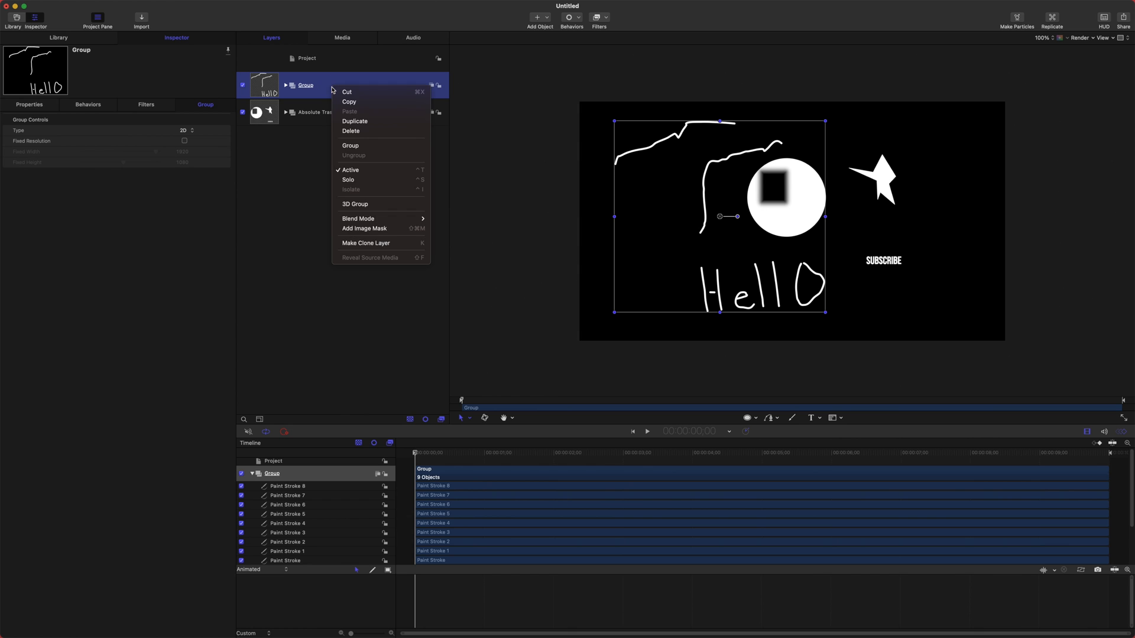
{"action": "left_click", "coordinate": [348, 125]}
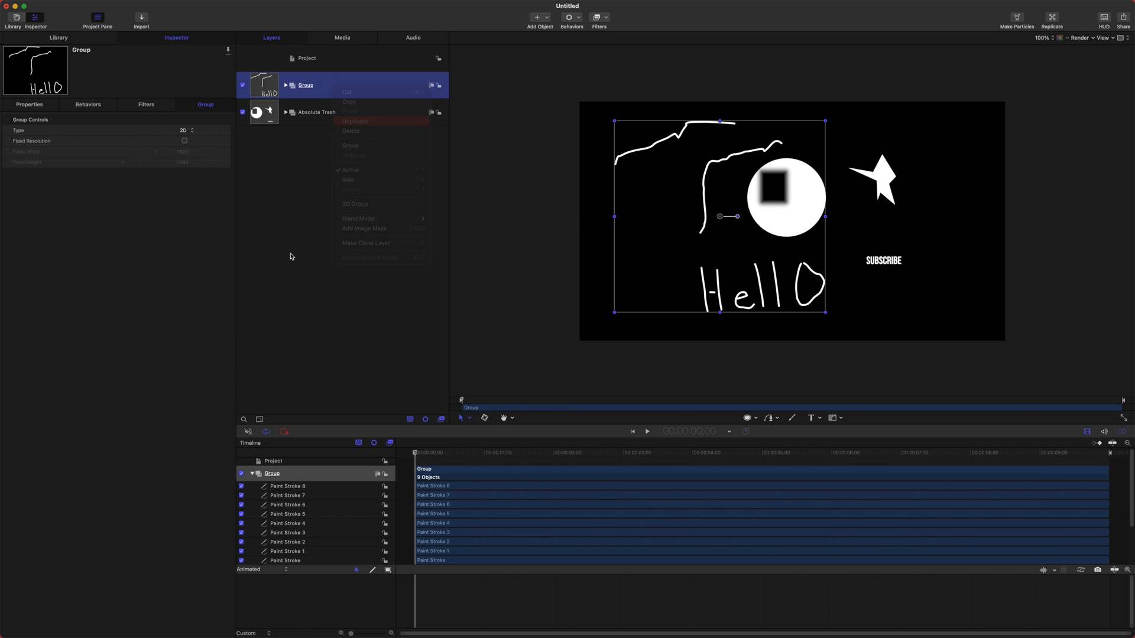
{"action": "left_click_drag", "start_coordinate": [768, 237], "coordinate": [928, 233]}
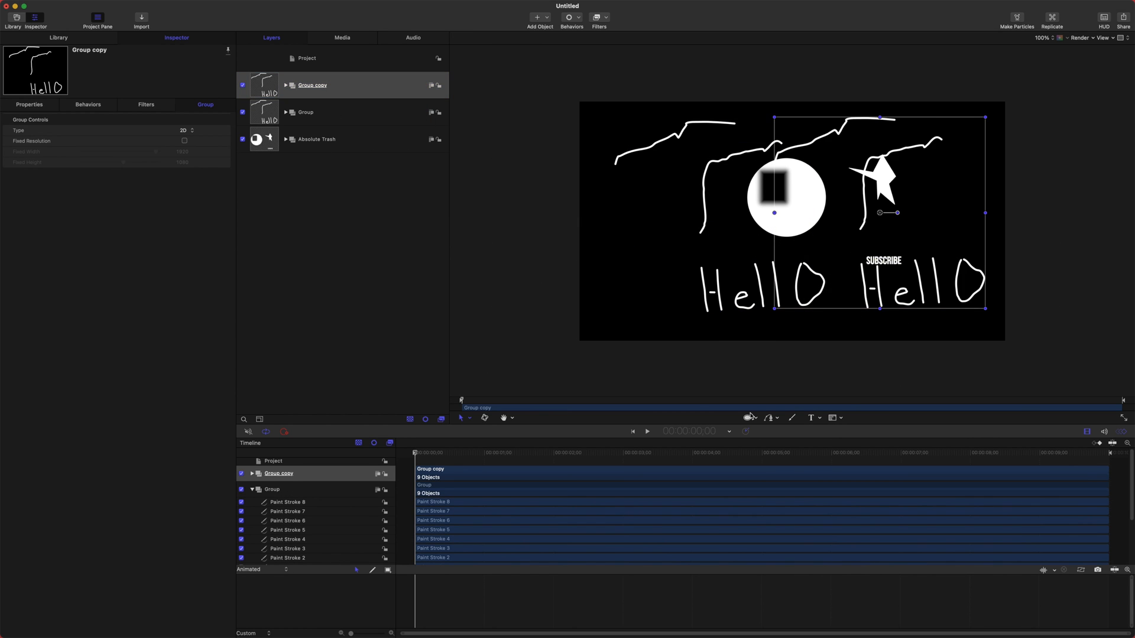
{"action": "key", "text": "Delete"}
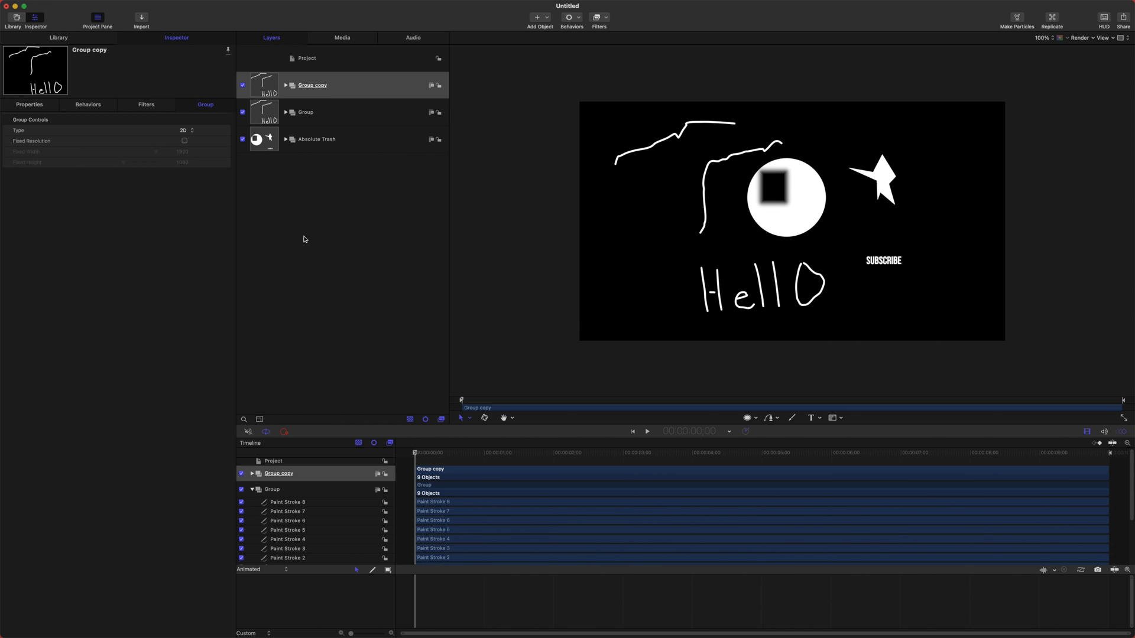
Make a clone layer of the paint stroke group.
{"action": "left_click", "coordinate": [270, 88]}
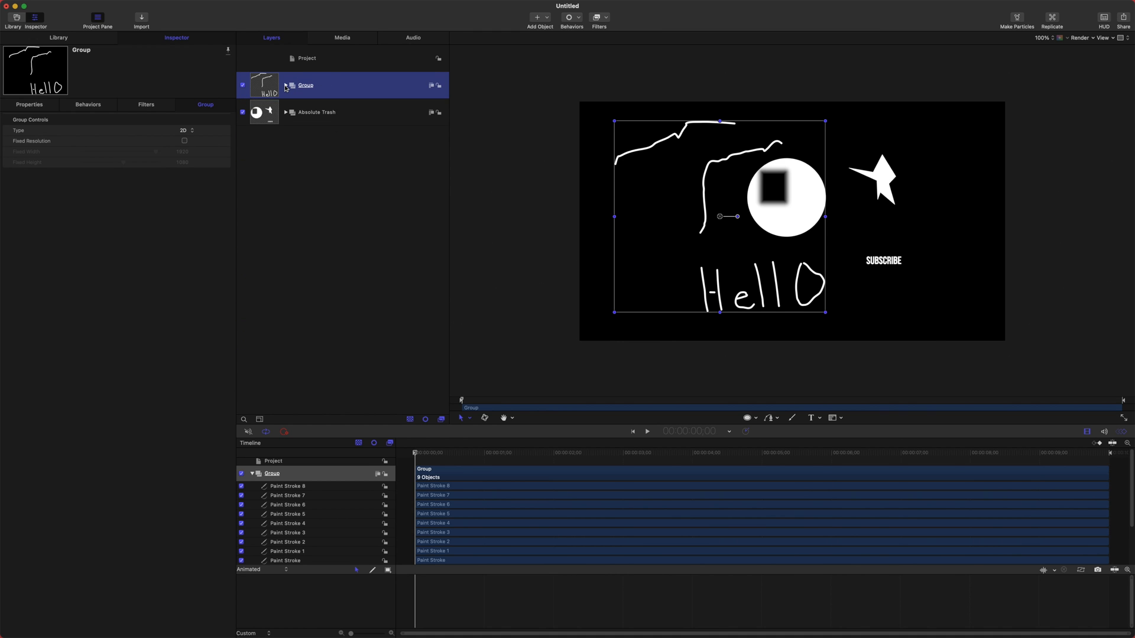
{"action": "right_click", "coordinate": [390, 77]}
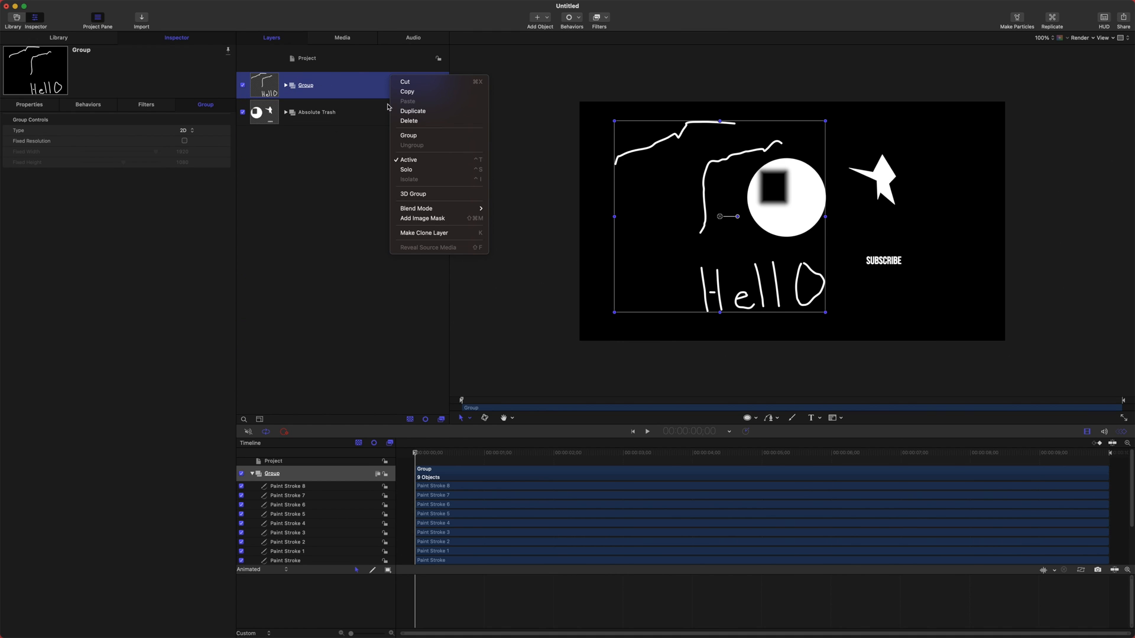
{"action": "left_click", "coordinate": [424, 233]}
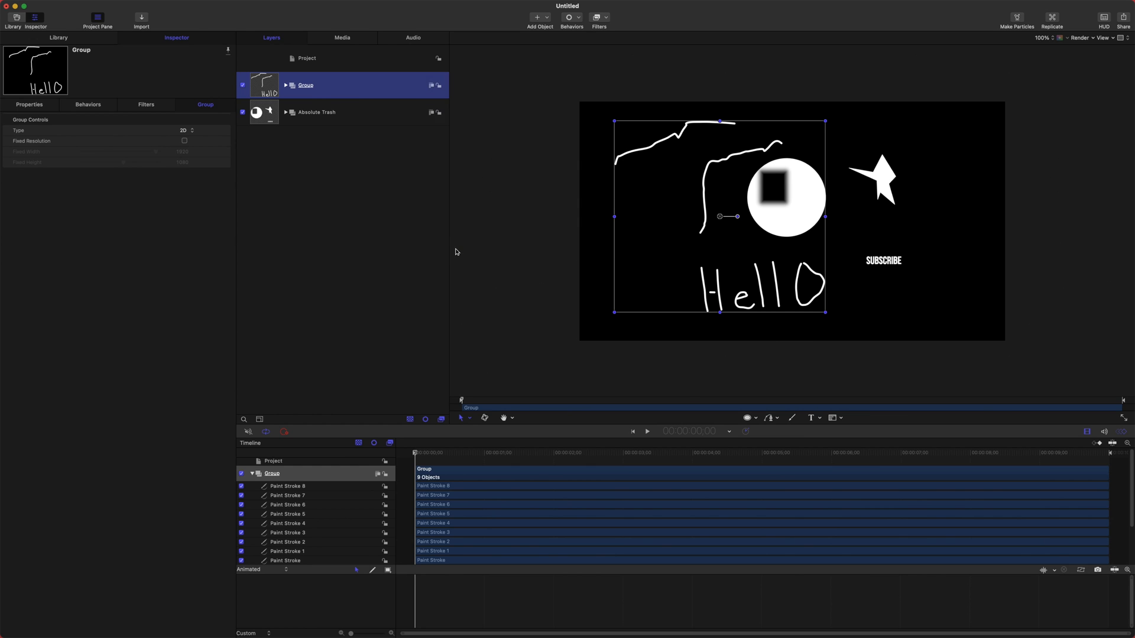
{"action": "left_click", "coordinate": [348, 135]}
{"action": "left_click", "coordinate": [355, 121]}
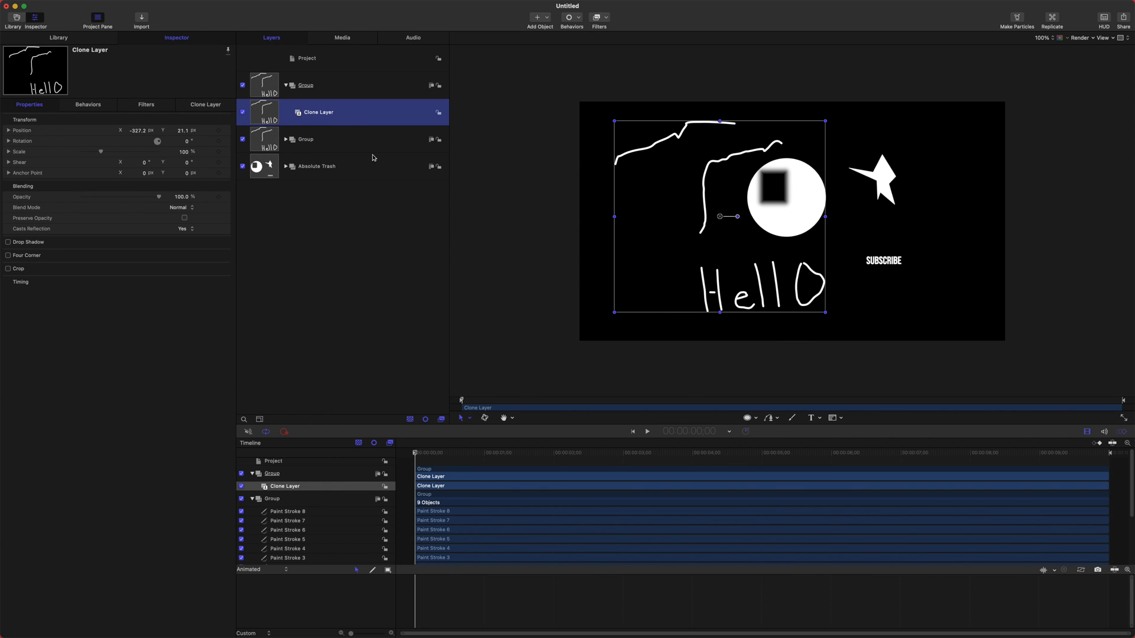
Move the original paint stroke group up and to the right, to about X 398 px and Y 154 px.
{"action": "left_click", "coordinate": [311, 133]}
{"action": "left_click_drag", "start_coordinate": [723, 245], "coordinate": [883, 216]}
{"action": "left_click", "coordinate": [289, 146]}
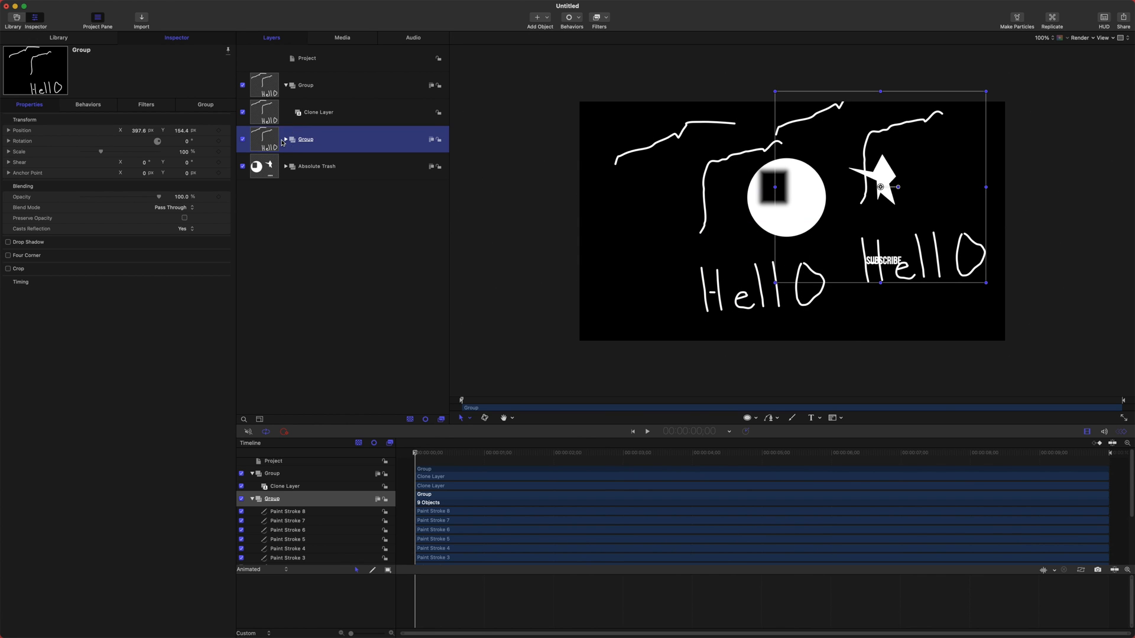
Expand the original group, try moving Paint Stroke 8 upward, undo the move, and collapse the group.
{"action": "left_click", "coordinate": [286, 140]}
{"action": "left_click", "coordinate": [332, 170]}
{"action": "mouse_move", "coordinate": [953, 259]}
{"action": "left_mouse_down"}
{"action": "mouse_move", "coordinate": [976, 283]}
{"action": "mouse_move", "coordinate": [1013, 271]}
{"action": "mouse_move", "coordinate": [970, 253]}
{"action": "mouse_move", "coordinate": [983, 235]}
{"action": "mouse_move", "coordinate": [963, 256]}
{"action": "mouse_move", "coordinate": [927, 205]}
{"action": "left_mouse_up"}
{"action": "key", "text": "super+z"}
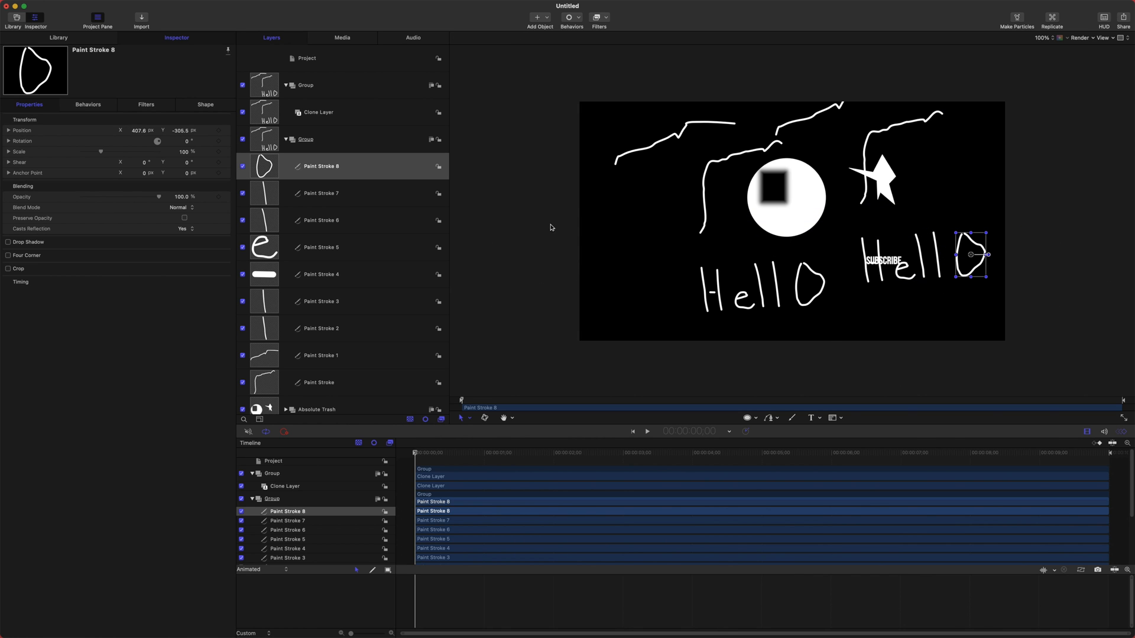
{"action": "left_click", "coordinate": [286, 139]}
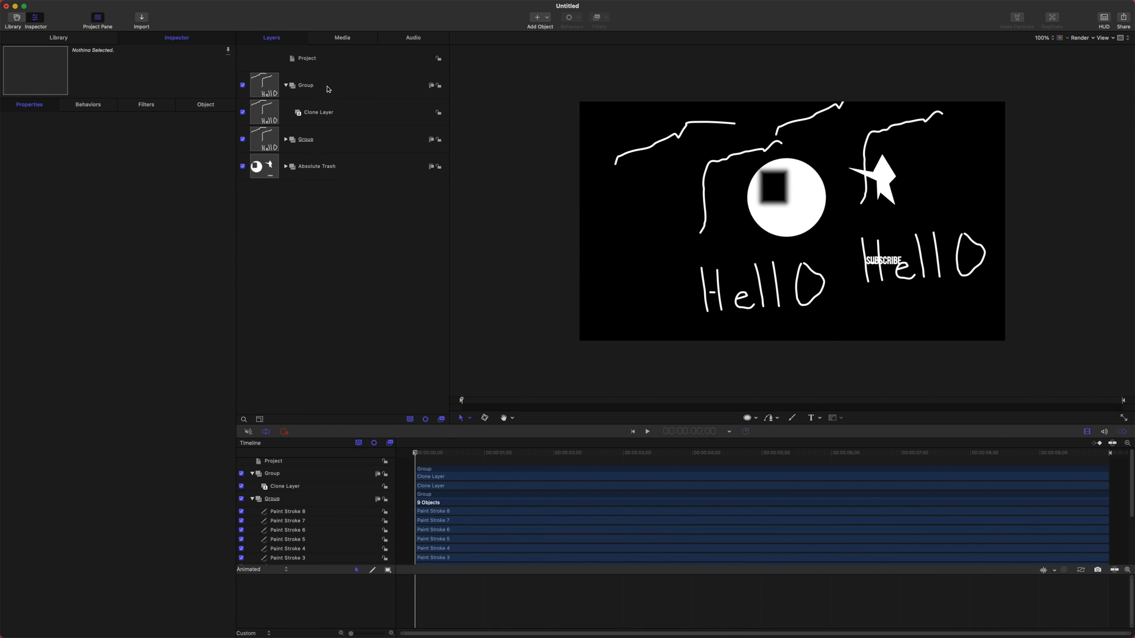
Delete the clone layer's group, the paint stroke group and the Absolute Trash group to empty the project.
{"action": "left_click", "coordinate": [327, 89]}
{"action": "key", "text": "Delete"}
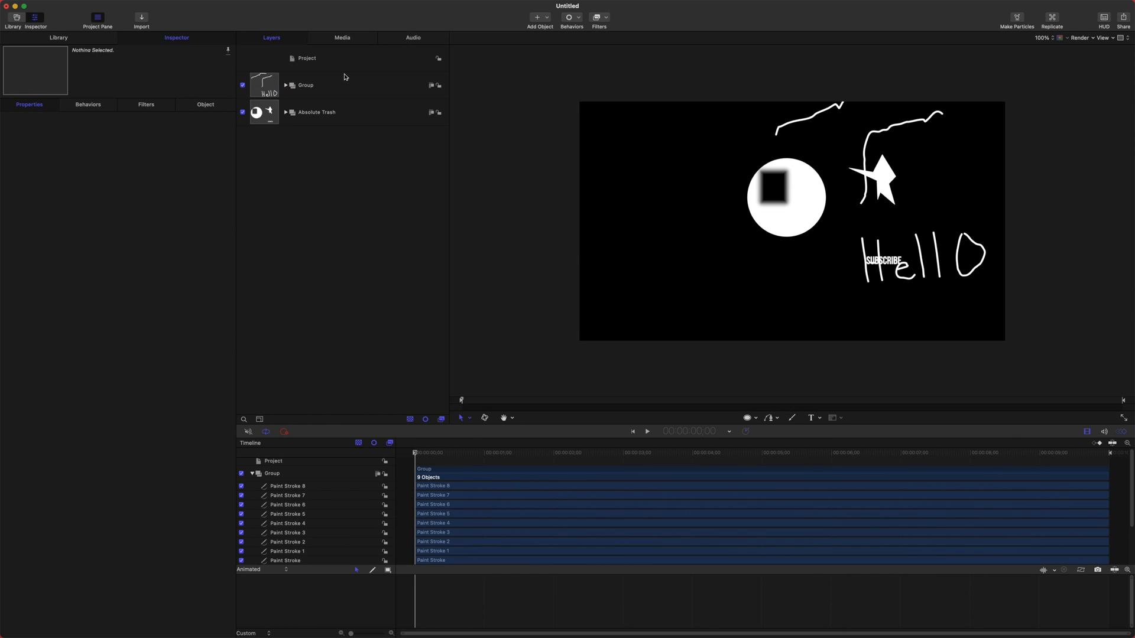
{"action": "left_click_drag", "start_coordinate": [983, 252], "coordinate": [831, 278]}
{"action": "key", "text": "super+z"}
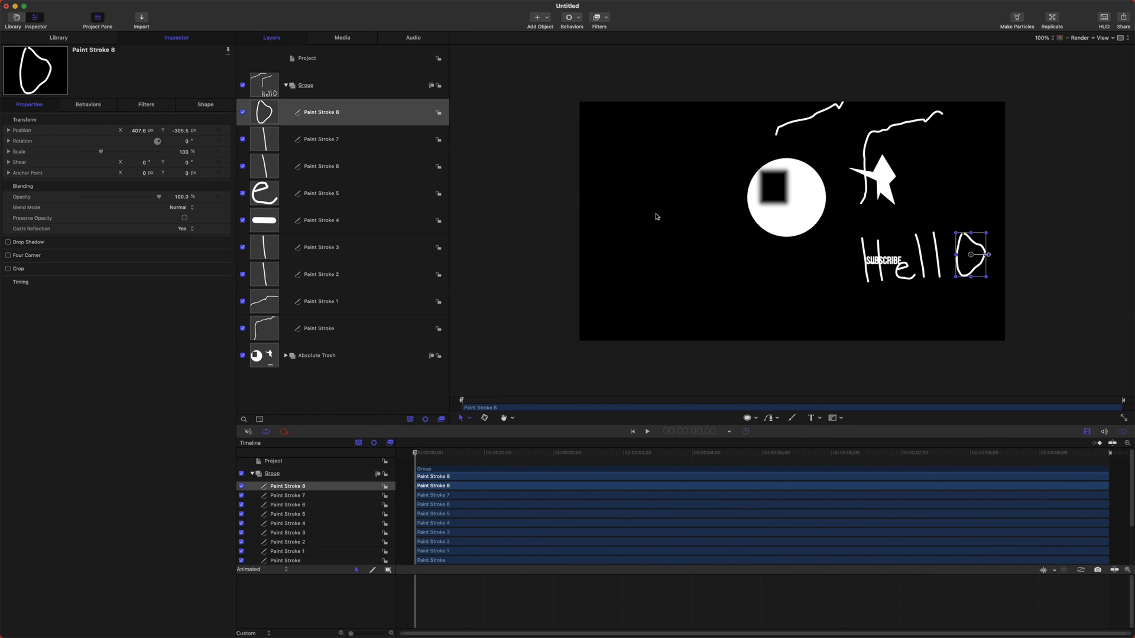
{"action": "left_click", "coordinate": [282, 92]}
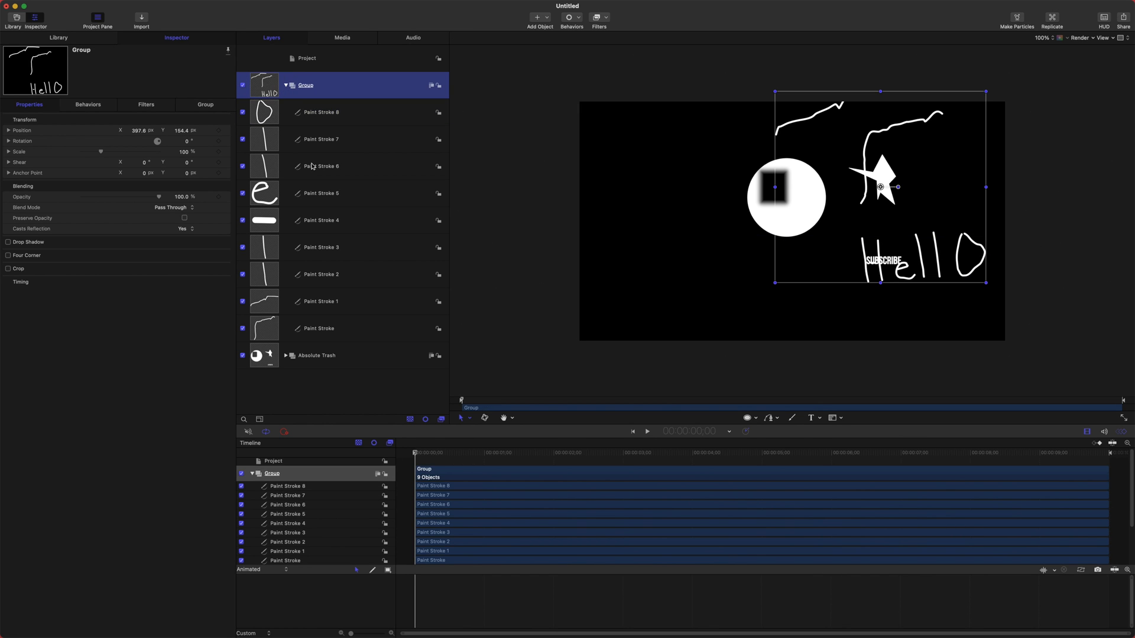
{"action": "key", "text": "Delete"}
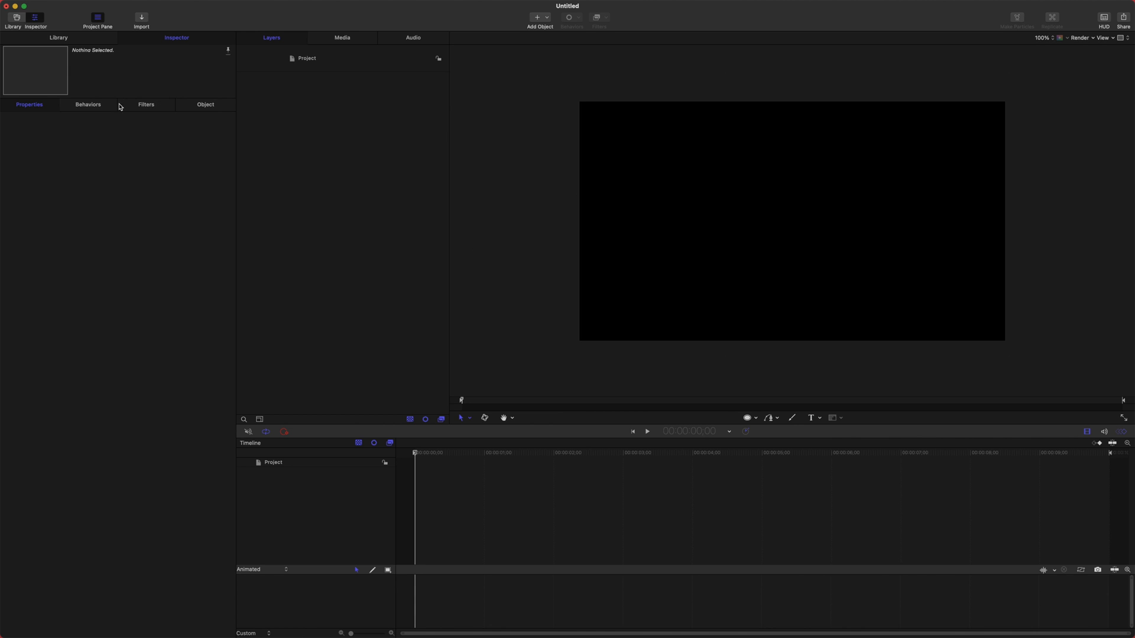
Browse the Library's categories, examining the Behaviors subcategories and the full list of Generators.
{"action": "left_click", "coordinate": [78, 41]}
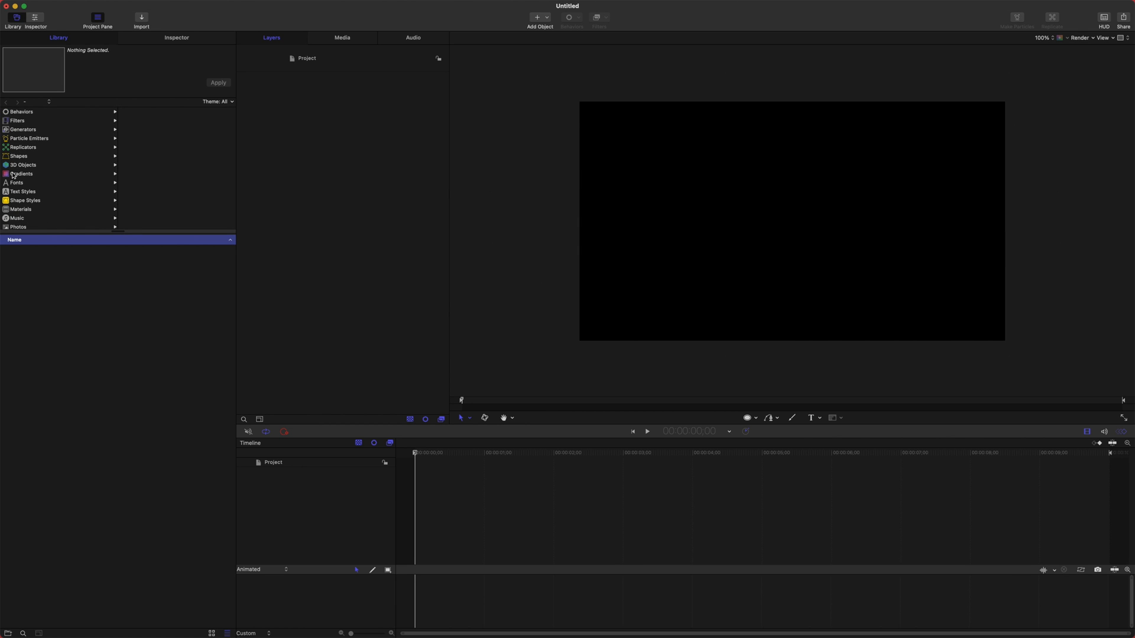
{"action": "left_click", "coordinate": [22, 112]}
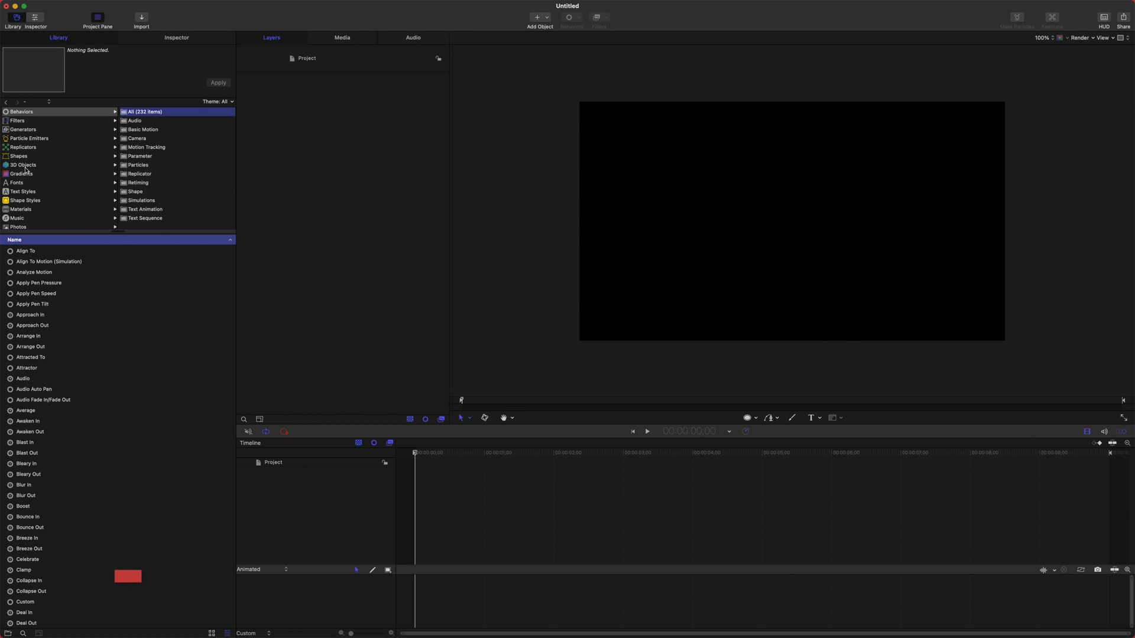
{"action": "scroll", "coordinate": [29, 195], "scroll_direction": "down", "scroll_amount": 2}
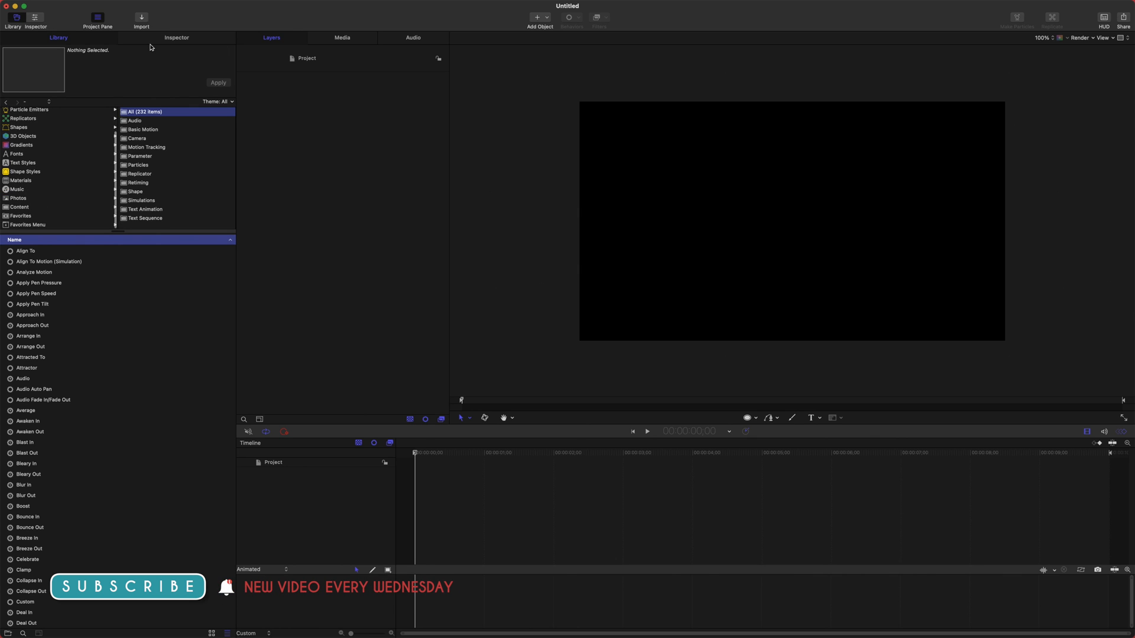
{"action": "scroll", "coordinate": [20, 176], "scroll_direction": "up", "scroll_amount": 2}
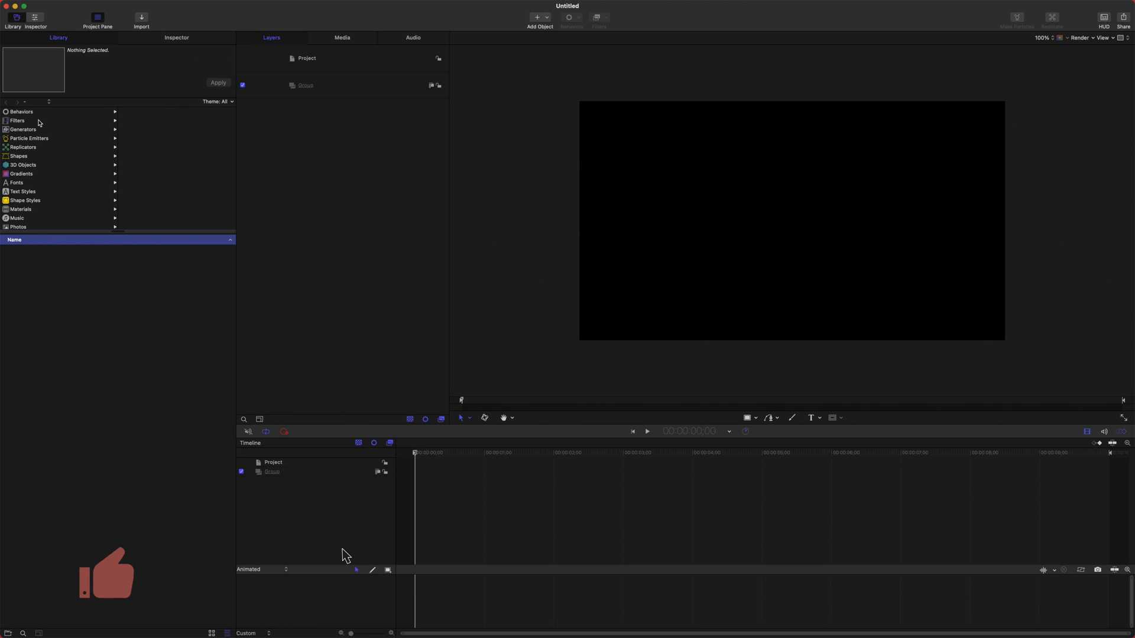
{"action": "left_click", "coordinate": [36, 130]}
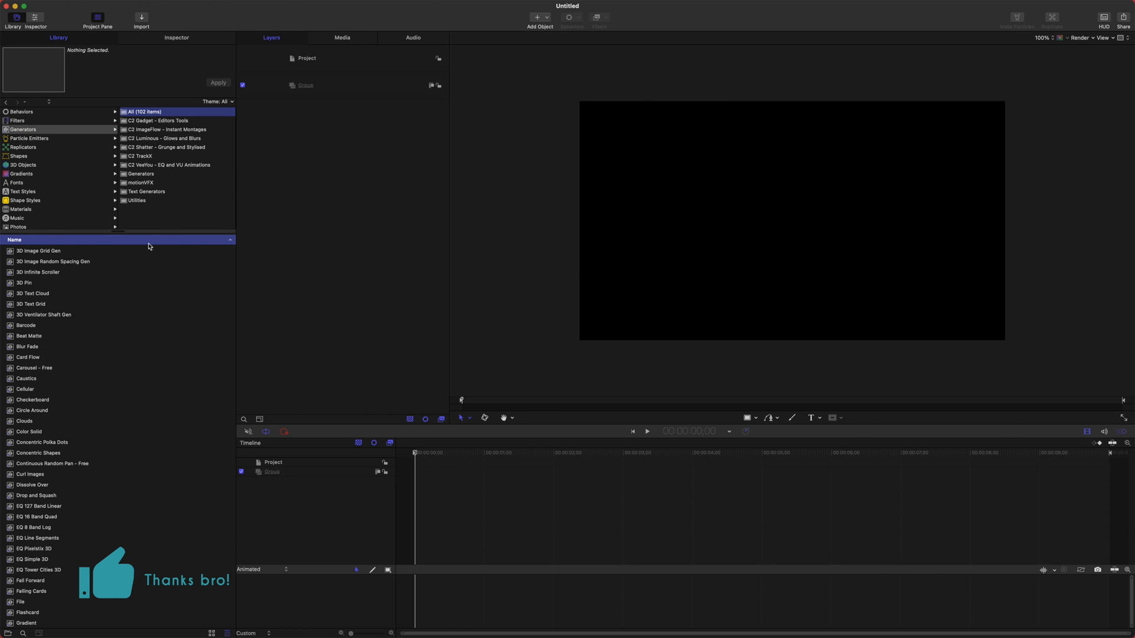
{"action": "scroll", "coordinate": [61, 368], "scroll_direction": "down", "scroll_amount": 10}
{"action": "scroll", "coordinate": [69, 418], "scroll_direction": "down", "scroll_amount": 8}
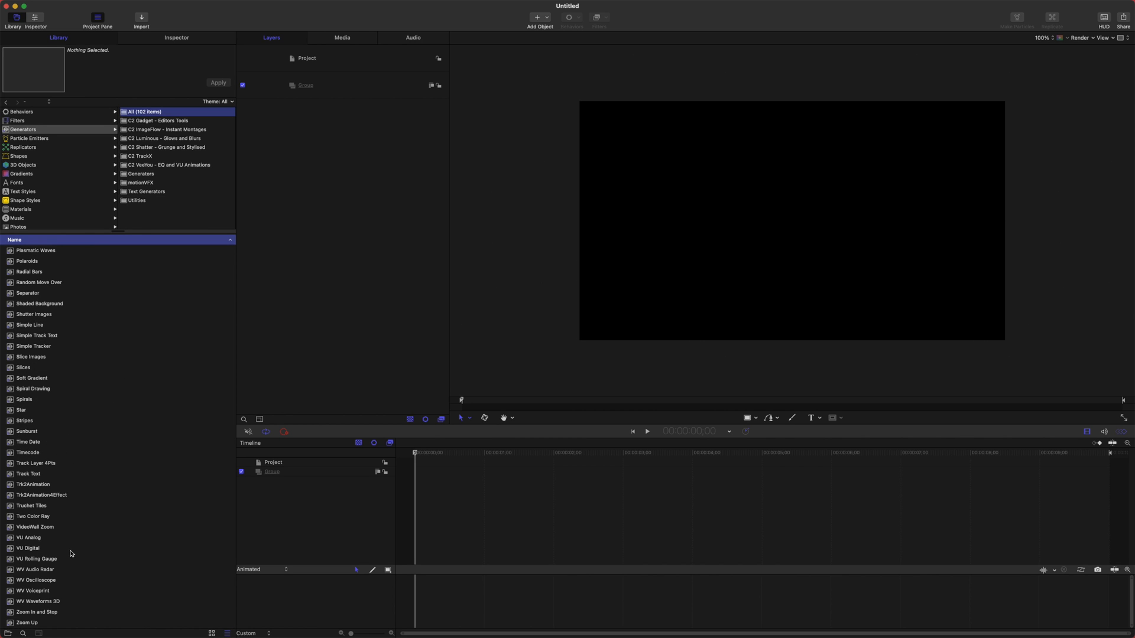
{"action": "scroll", "coordinate": [71, 553], "scroll_direction": "up", "scroll_amount": 5}
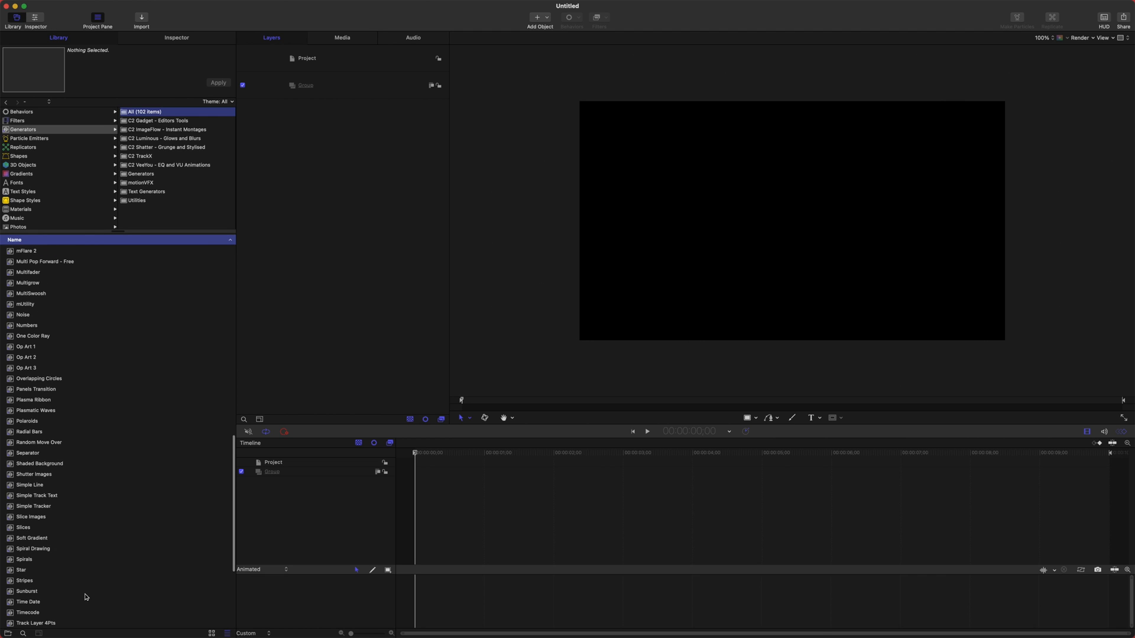
Search the generators for "cloud", add the Clouds generator to the project, and clear the search.
{"action": "left_click", "coordinate": [30, 635]}
{"action": "type", "text": "cloud"}
{"action": "left_click_drag", "start_coordinate": [12, 264], "coordinate": [378, 137]}
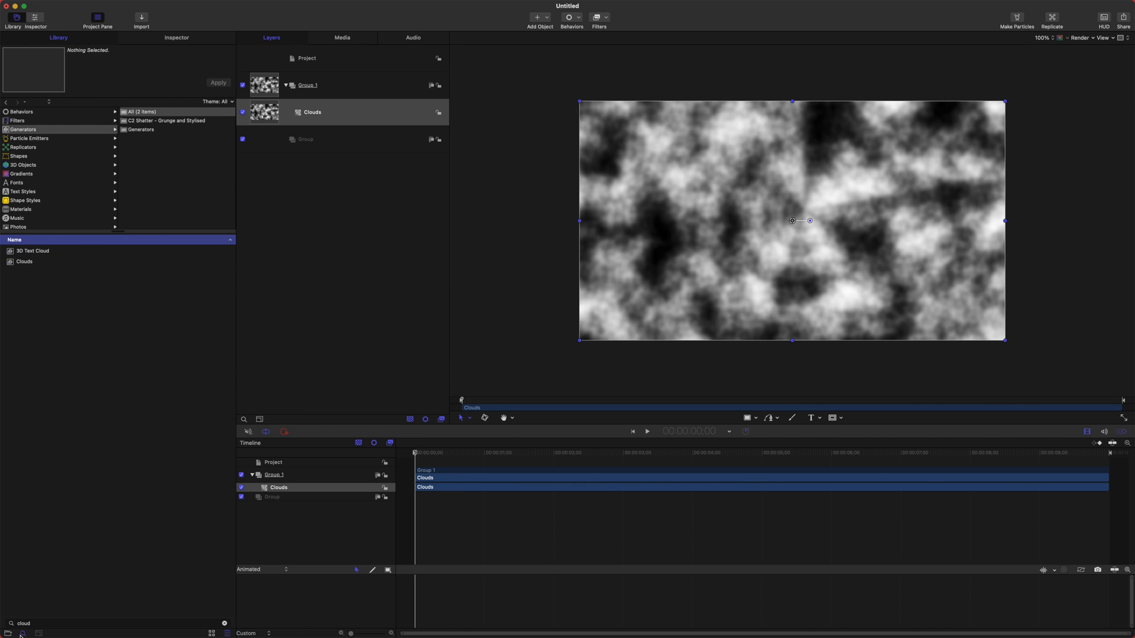
{"action": "left_click", "coordinate": [224, 624]}
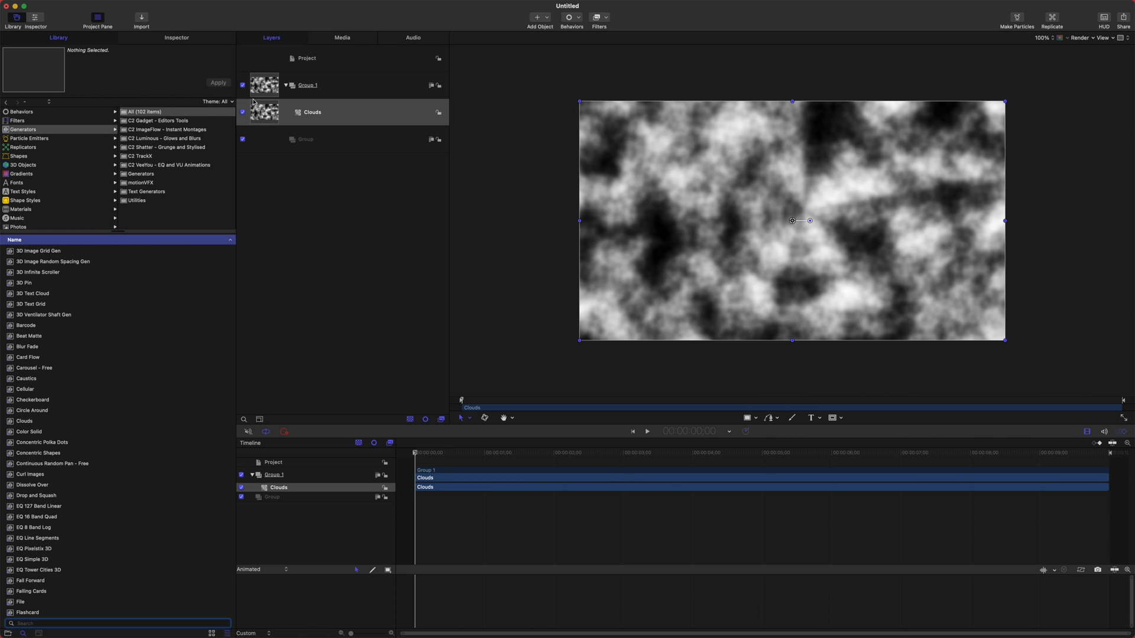
{"action": "left_click_drag", "start_coordinate": [476, 455], "coordinate": [373, 398]}
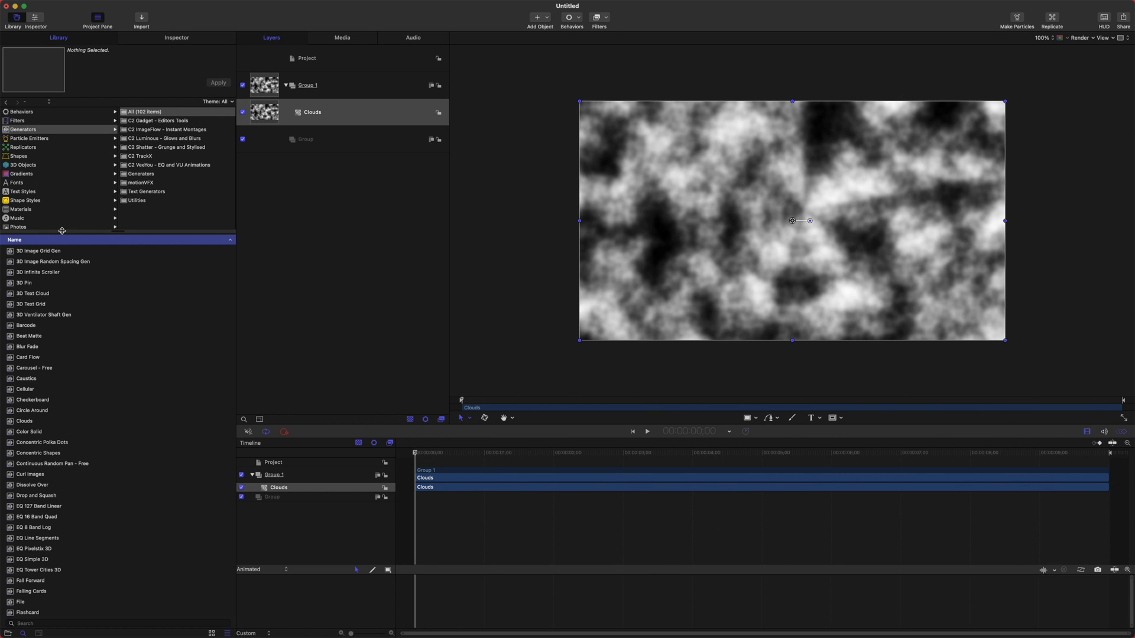
Stretch the Clouds generator into horizontal streaks with a horizontal scale of 256 and a vertical scale of 8.
{"action": "left_click", "coordinate": [203, 42]}
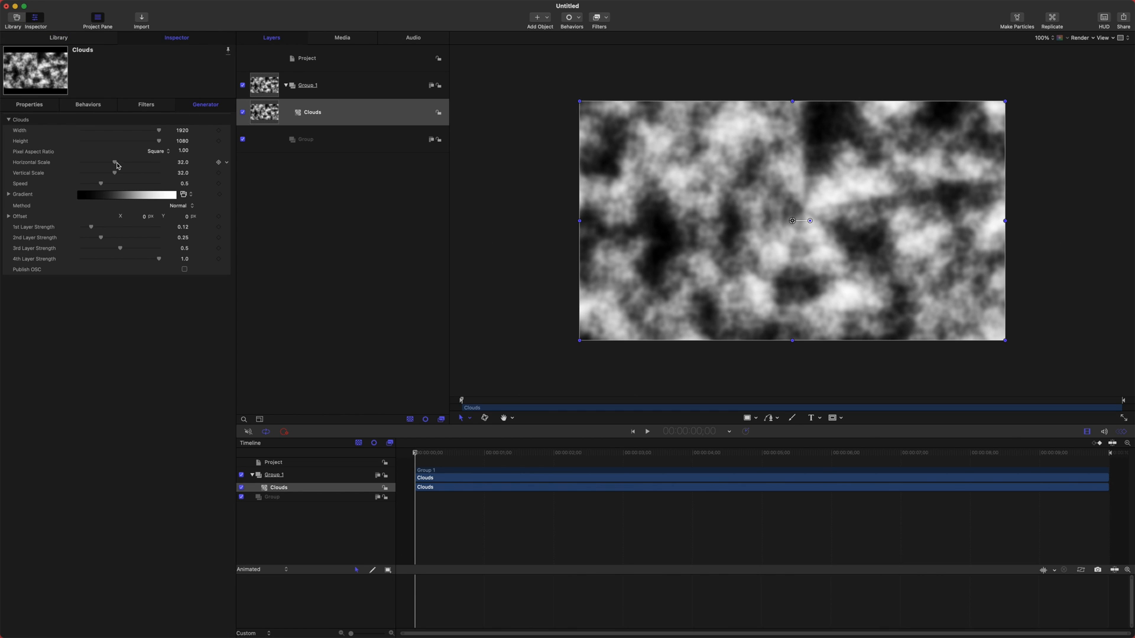
{"action": "mouse_move", "coordinate": [120, 175]}
{"action": "left_mouse_down"}
{"action": "mouse_move", "coordinate": [148, 177]}
{"action": "mouse_move", "coordinate": [44, 180]}
{"action": "left_mouse_up"}
{"action": "mouse_move", "coordinate": [114, 164]}
{"action": "left_mouse_down"}
{"action": "mouse_move", "coordinate": [225, 157]}
{"action": "mouse_move", "coordinate": [168, 183]}
{"action": "left_mouse_up"}
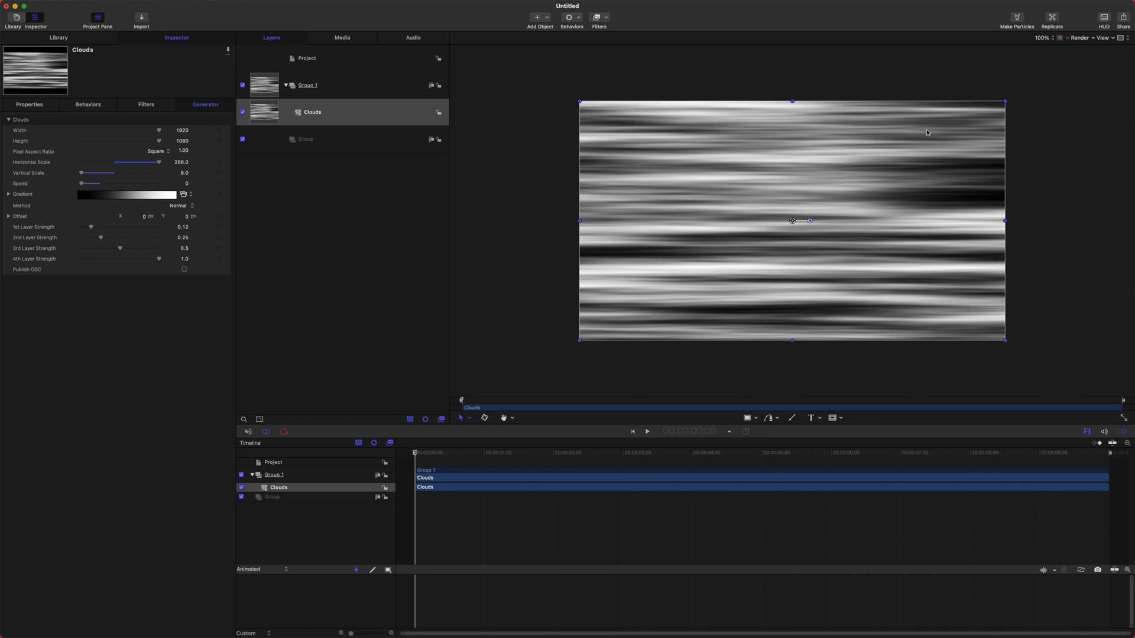
Set the Clouds speed to 0.06, the first three layer strengths to 1.0 and the fourth layer strength to 0.33.
{"action": "left_click_drag", "start_coordinate": [112, 186], "coordinate": [116, 186]}
{"action": "mouse_move", "coordinate": [94, 227]}
{"action": "left_mouse_down"}
{"action": "mouse_move", "coordinate": [159, 227]}
{"action": "mouse_move", "coordinate": [177, 234]}
{"action": "mouse_move", "coordinate": [175, 253]}
{"action": "mouse_move", "coordinate": [81, 259]}
{"action": "left_mouse_up"}
{"action": "left_click", "coordinate": [107, 259]}
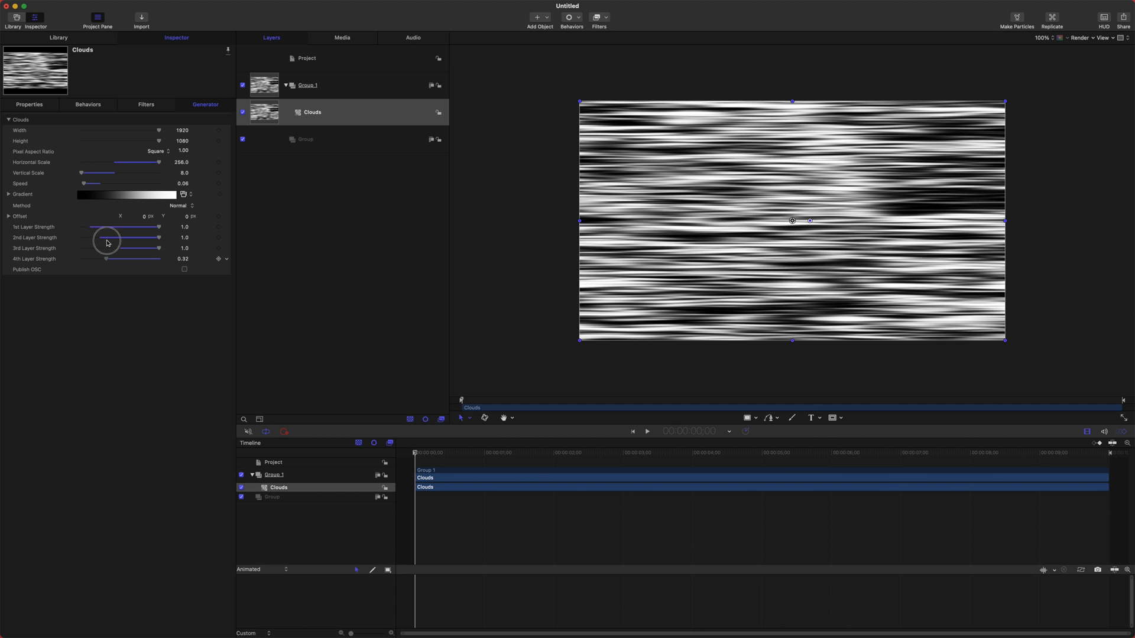
Toggle Publish OSC on and off for the Clouds generator, ending with it off, and reselect the Clouds layer.
{"action": "left_click", "coordinate": [184, 270]}
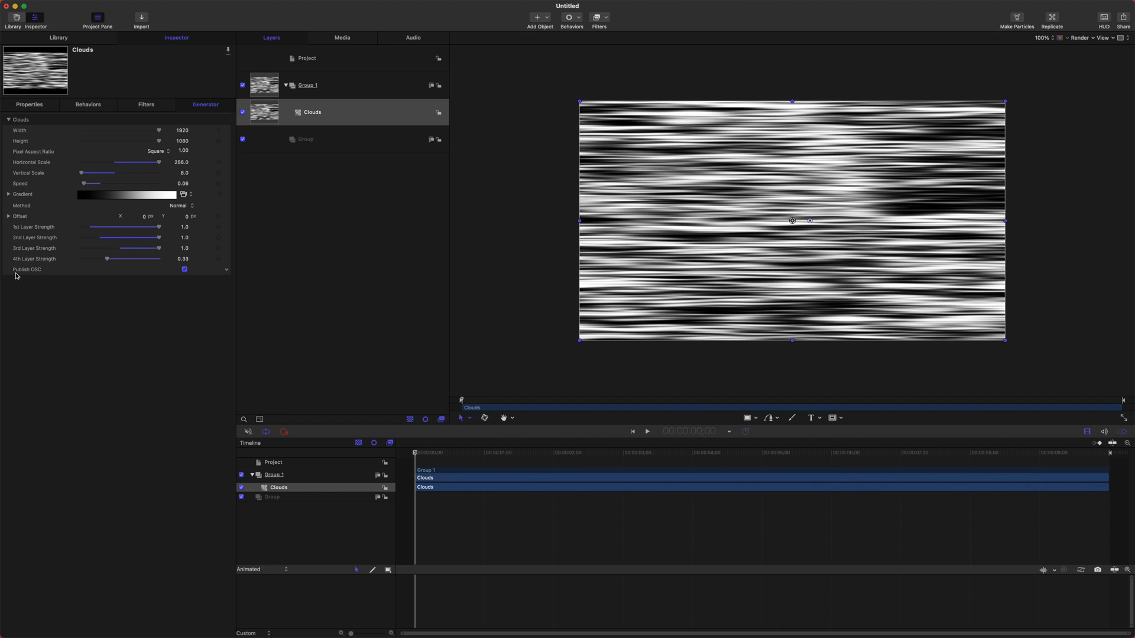
{"action": "left_click", "coordinate": [184, 269]}
{"action": "left_click", "coordinate": [184, 270]}
{"action": "left_click", "coordinate": [184, 270]}
{"action": "left_click", "coordinate": [347, 230]}
{"action": "left_click", "coordinate": [327, 112]}
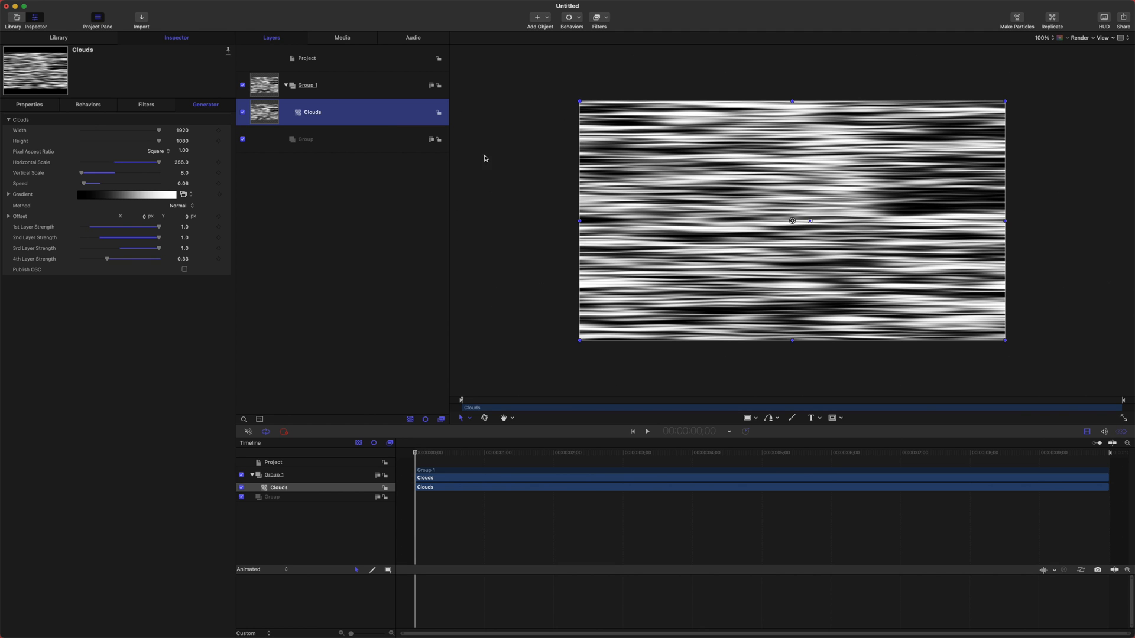
Set the Clouds speed to 1.34 while previewing playback, and undo a trial change to the offset.
{"action": "left_click_drag", "start_coordinate": [106, 131], "coordinate": [161, 139]}
{"action": "left_click_drag", "start_coordinate": [107, 184], "coordinate": [355, 175]}
{"action": "left_click", "coordinate": [503, 457]}
{"action": "left_click_drag", "start_coordinate": [502, 456], "coordinate": [617, 461]}
{"action": "key", "text": "space"}
{"action": "left_click_drag", "start_coordinate": [158, 183], "coordinate": [133, 184]}
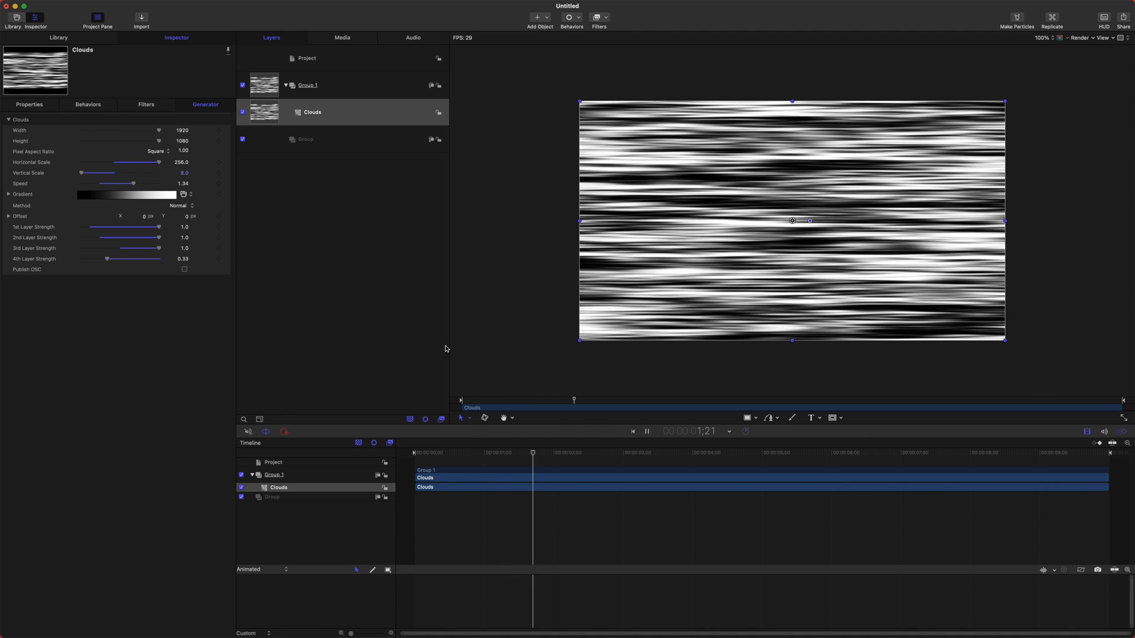
{"action": "key", "text": "space"}
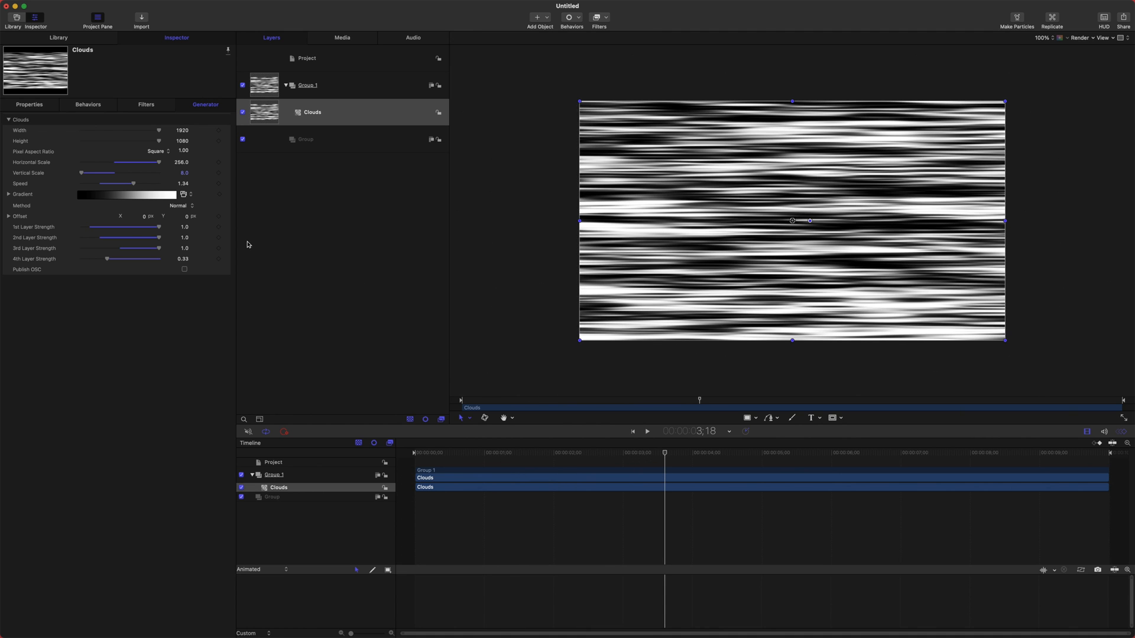
{"action": "left_click_drag", "start_coordinate": [144, 217], "coordinate": [151, 228]}
{"action": "key", "text": "super+z"}
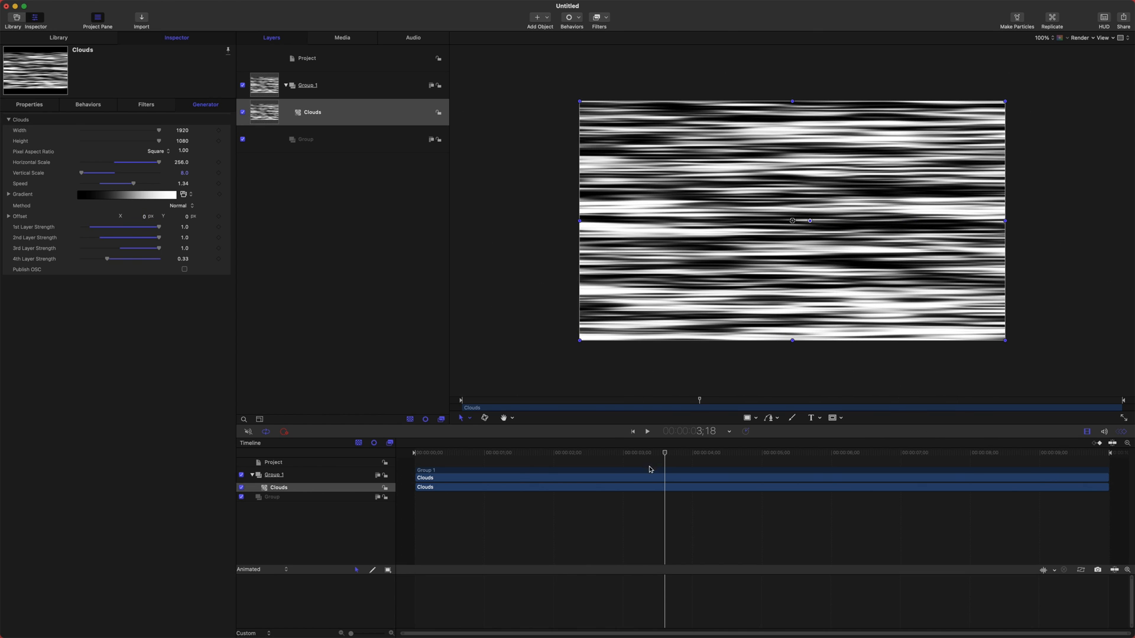
Add keyframes to the Clouds generator's width at the start of the timeline and at 5:05.
{"action": "left_click", "coordinate": [595, 463]}
{"action": "left_click_drag", "start_coordinate": [593, 454], "coordinate": [393, 446]}
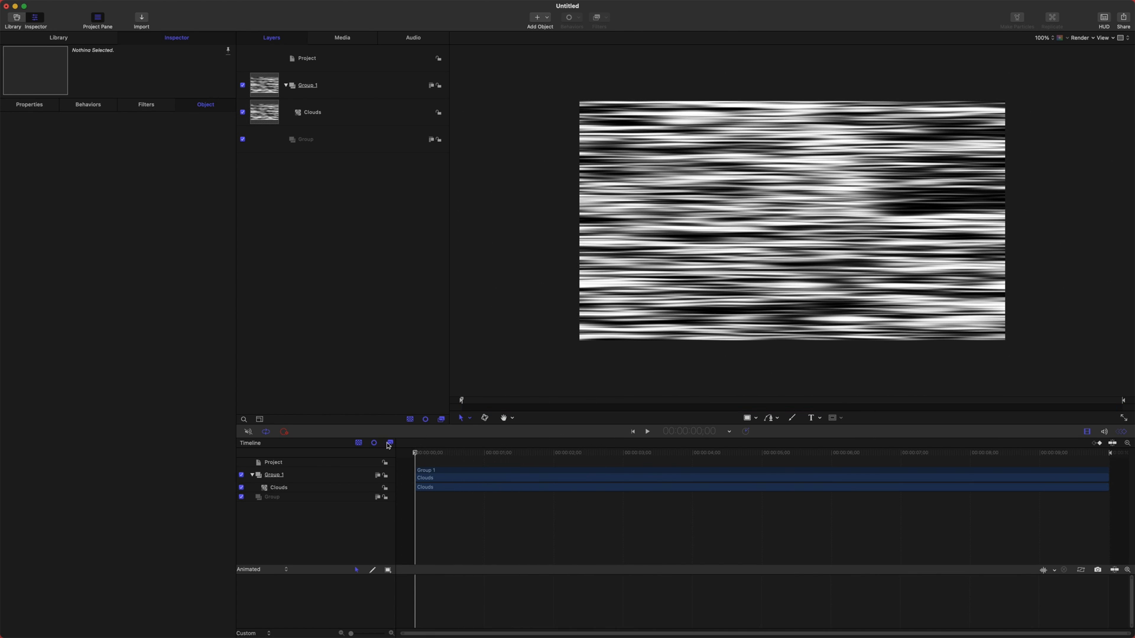
{"action": "left_click", "coordinate": [355, 113]}
{"action": "left_click", "coordinate": [461, 448]}
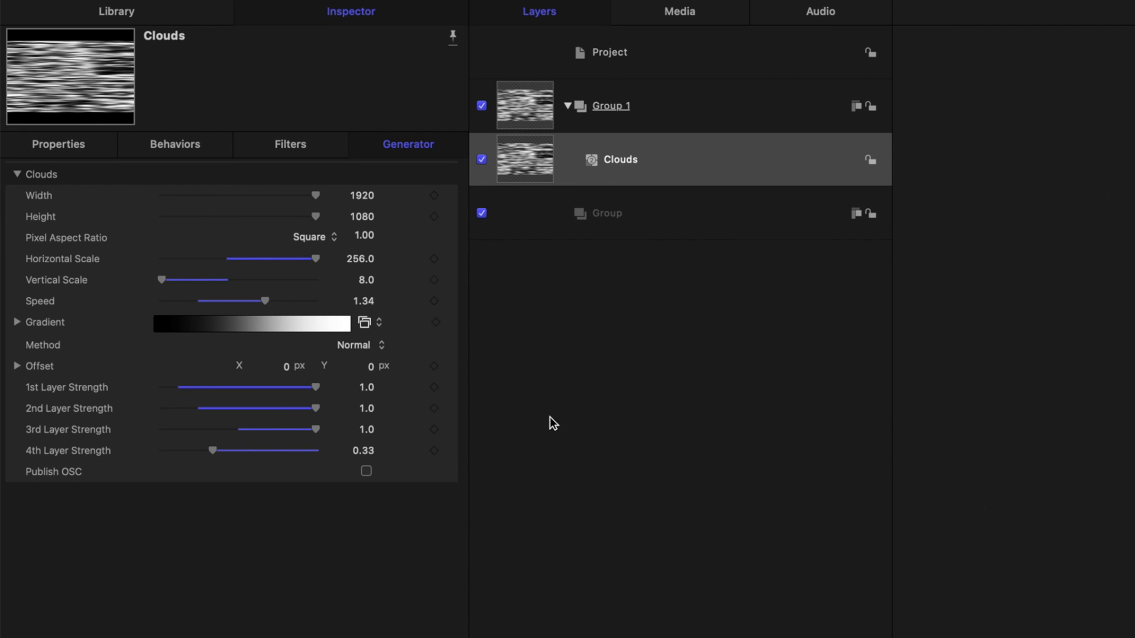
{"action": "left_click", "coordinate": [434, 195]}
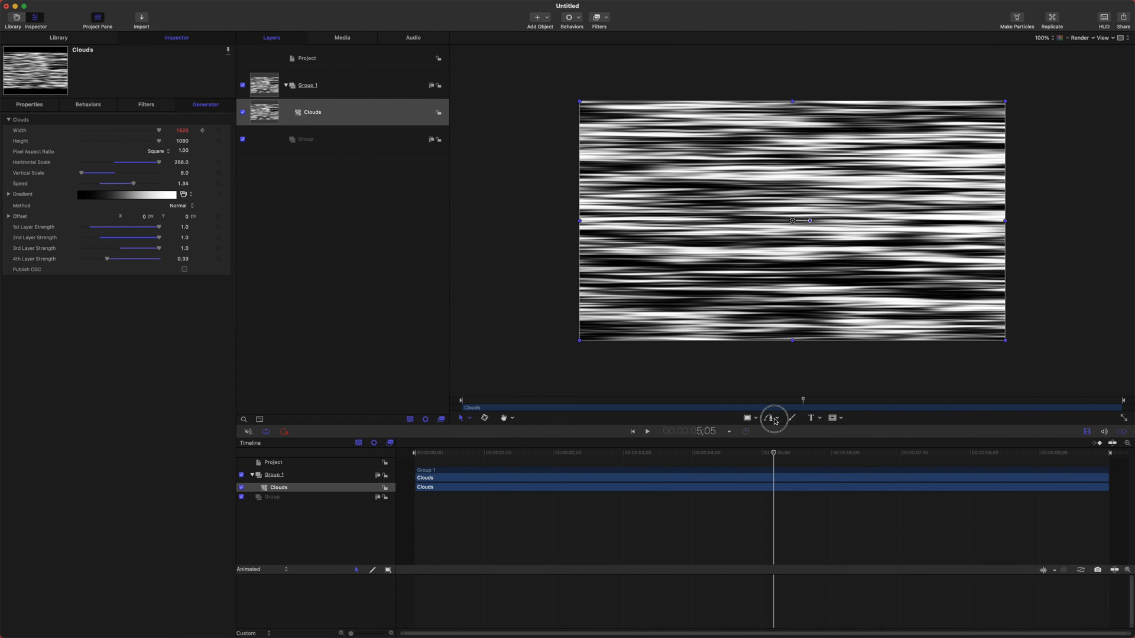
{"action": "left_click", "coordinate": [218, 131]}
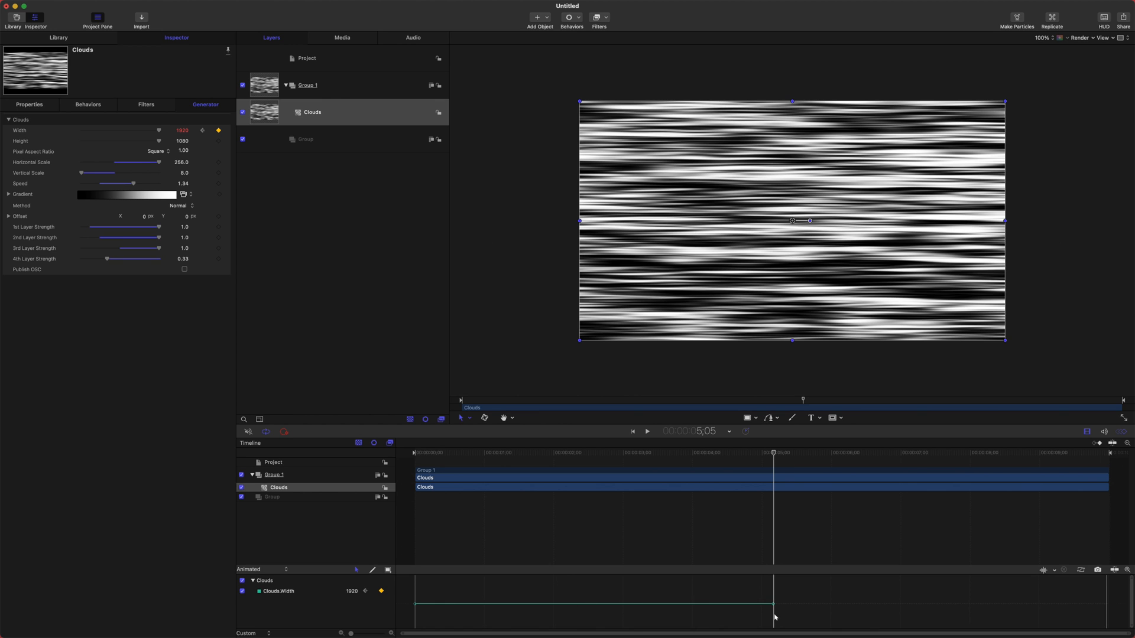
Undo a trial move of the width keyframe, and set the Clouds width to 689 at the 5:05 keyframe.
{"action": "left_click_drag", "start_coordinate": [773, 607], "coordinate": [759, 587]}
{"action": "key", "text": "super+z"}
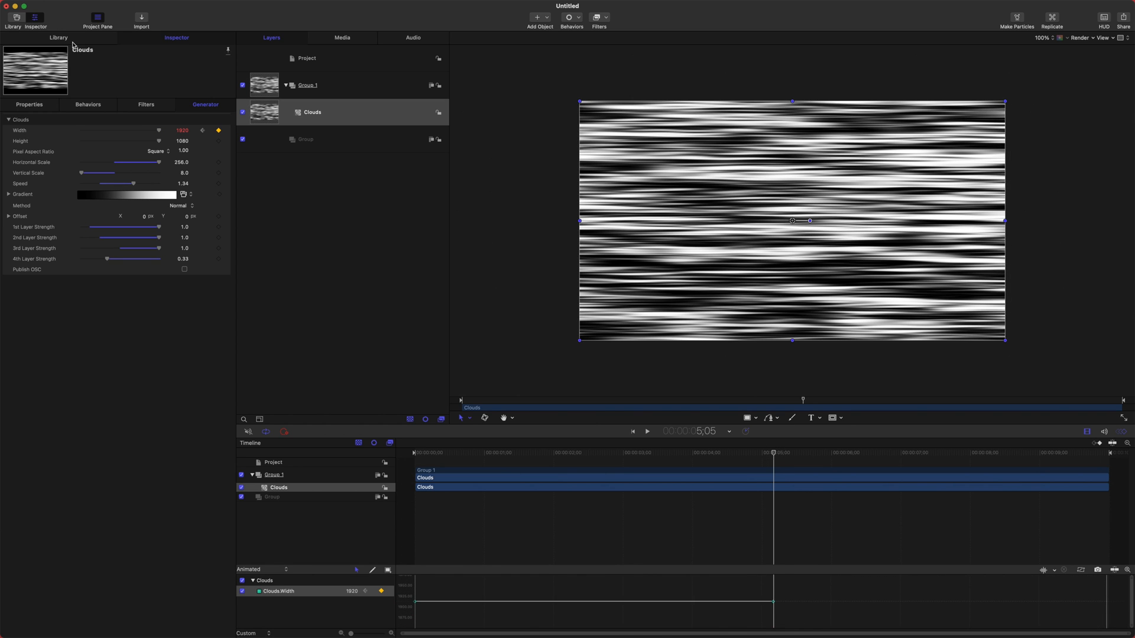
{"action": "left_click_drag", "start_coordinate": [736, 456], "coordinate": [604, 453]}
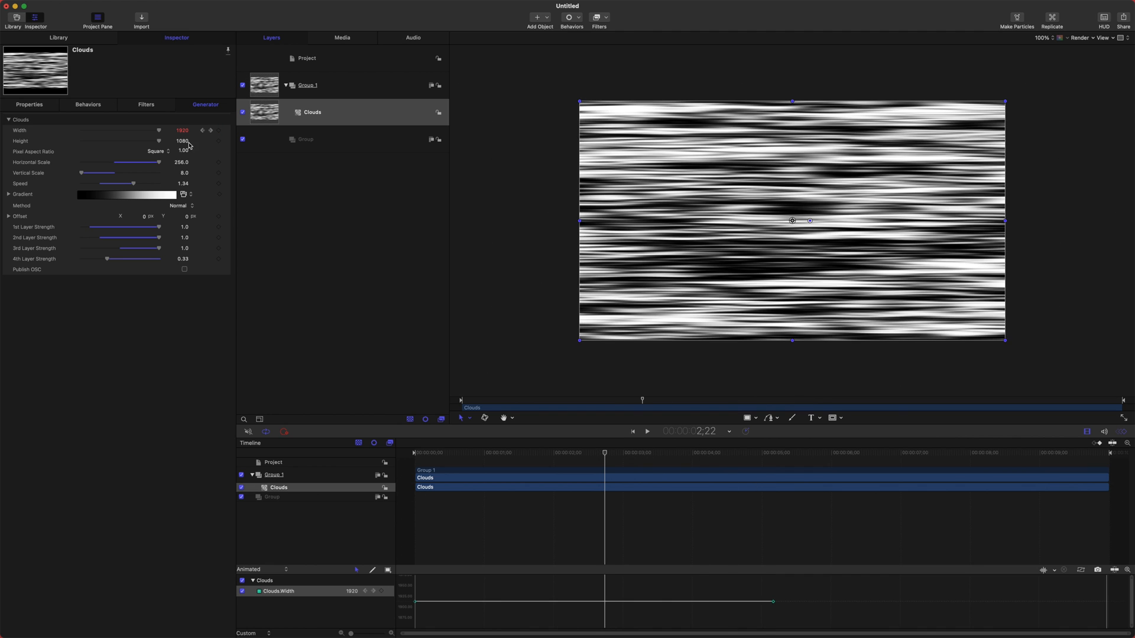
{"action": "left_click_drag", "start_coordinate": [724, 456], "coordinate": [739, 455]}
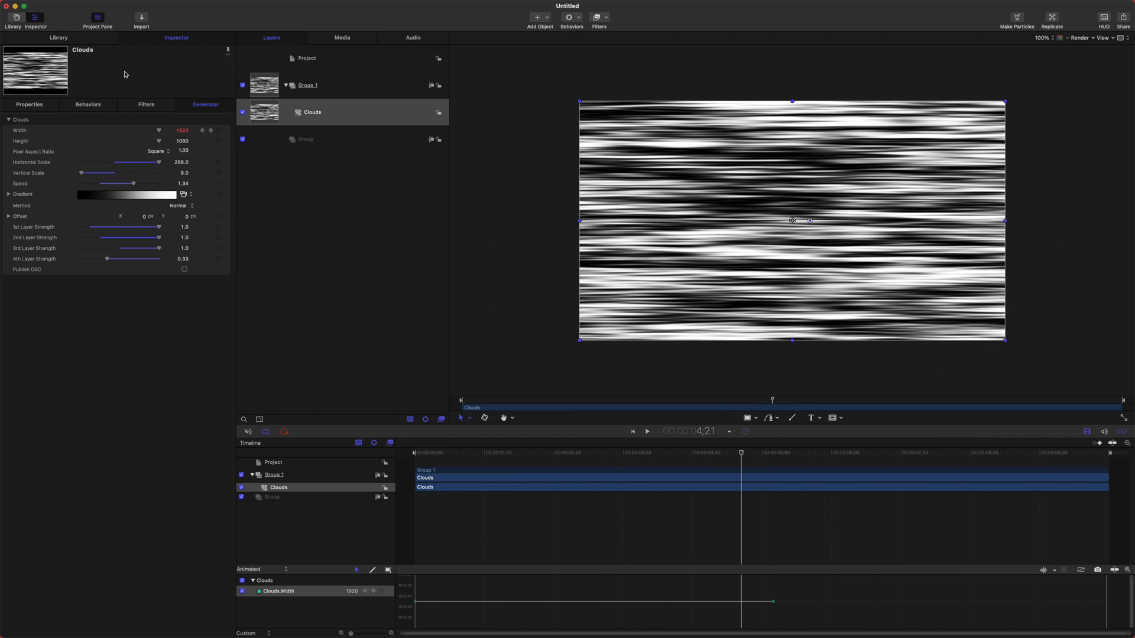
{"action": "left_click", "coordinate": [211, 130]}
{"action": "left_click_drag", "start_coordinate": [185, 134], "coordinate": [202, 133]}
Play the Clouds width animation from the start and examine its curve in the Keyframe Editor.
{"action": "left_click_drag", "start_coordinate": [645, 454], "coordinate": [459, 424]}
{"action": "key", "text": "space"}
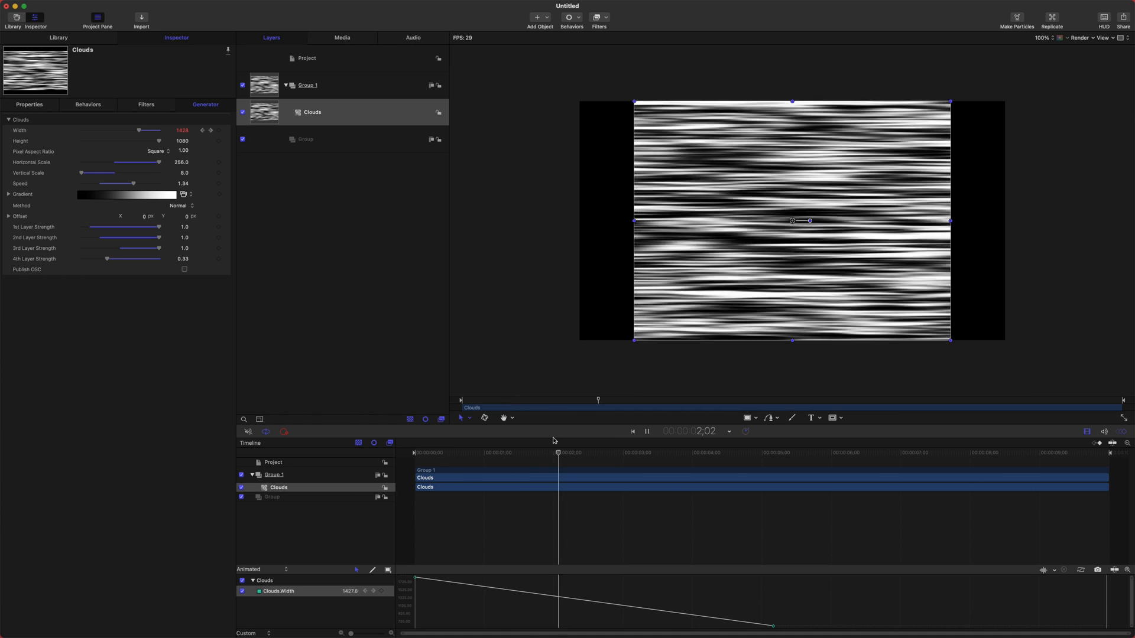
{"action": "scroll", "coordinate": [731, 589], "scroll_direction": "down", "scroll_amount": 3}
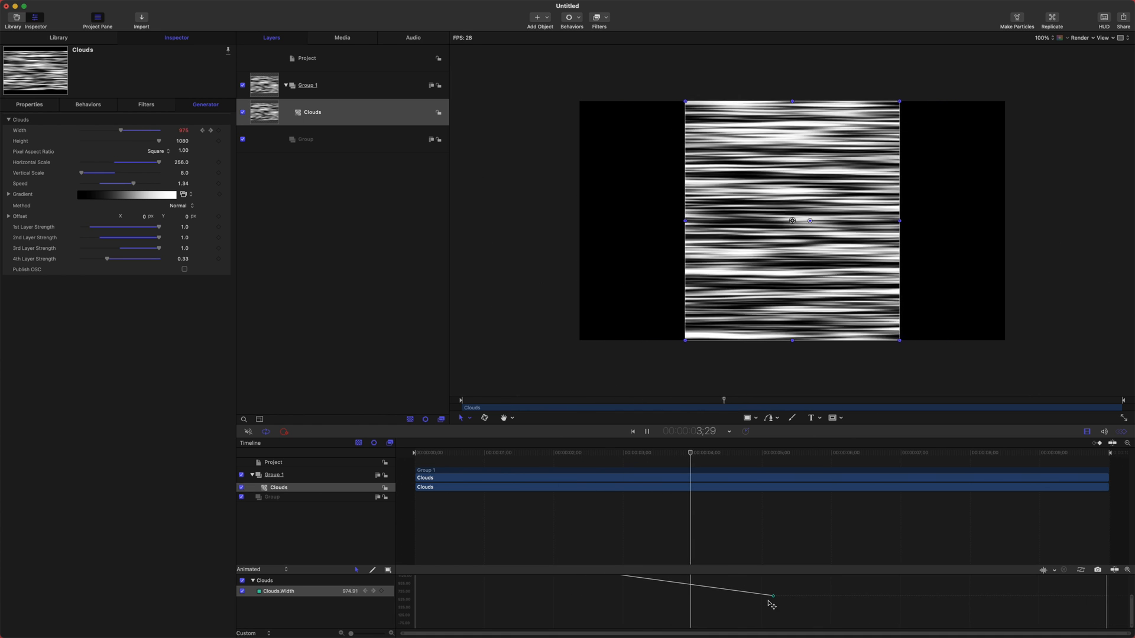
{"action": "key", "text": "space"}
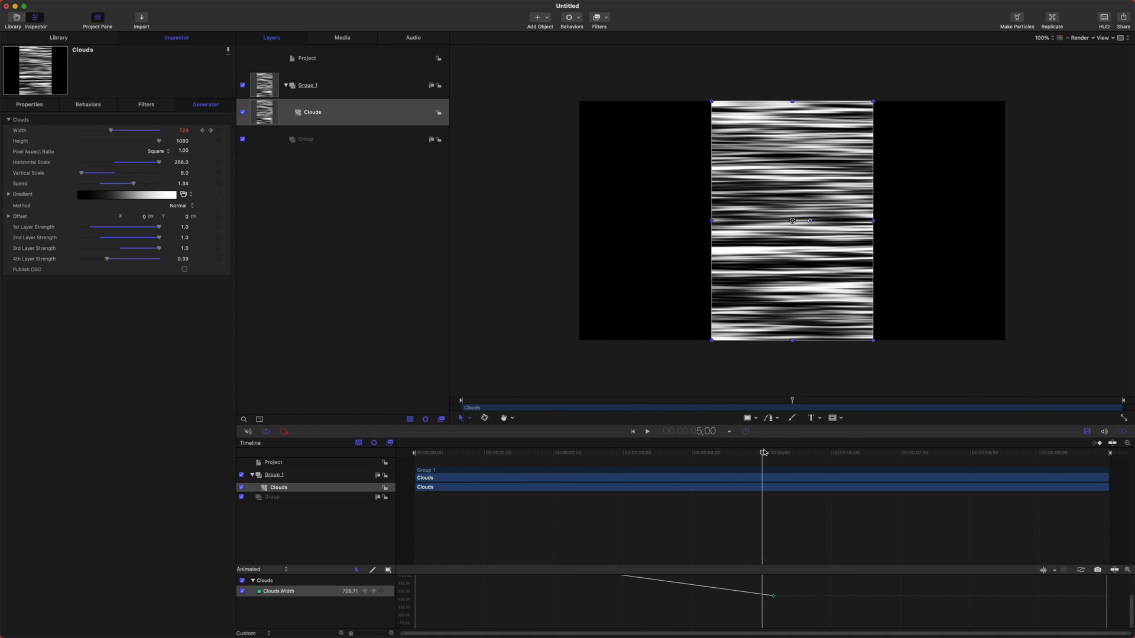
Turn on keyframe recording, increase the Clouds height at 7:04, and scrub back to about 2:24 to check the animation.
{"action": "left_click_drag", "start_coordinate": [763, 452], "coordinate": [773, 452]}
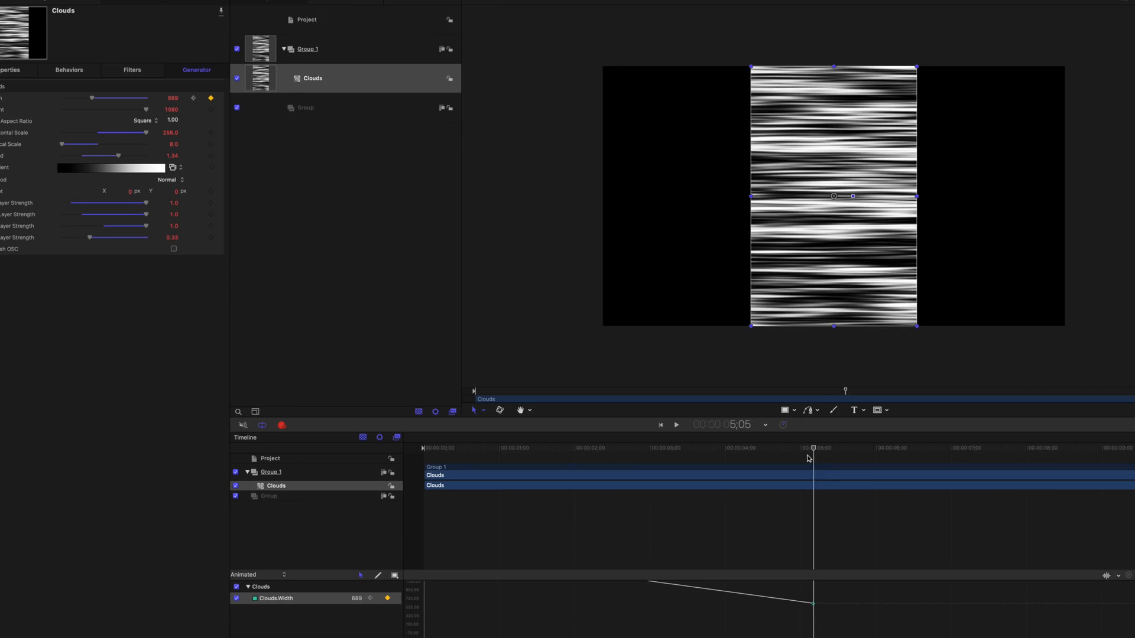
{"action": "left_click_drag", "start_coordinate": [776, 457], "coordinate": [911, 454]}
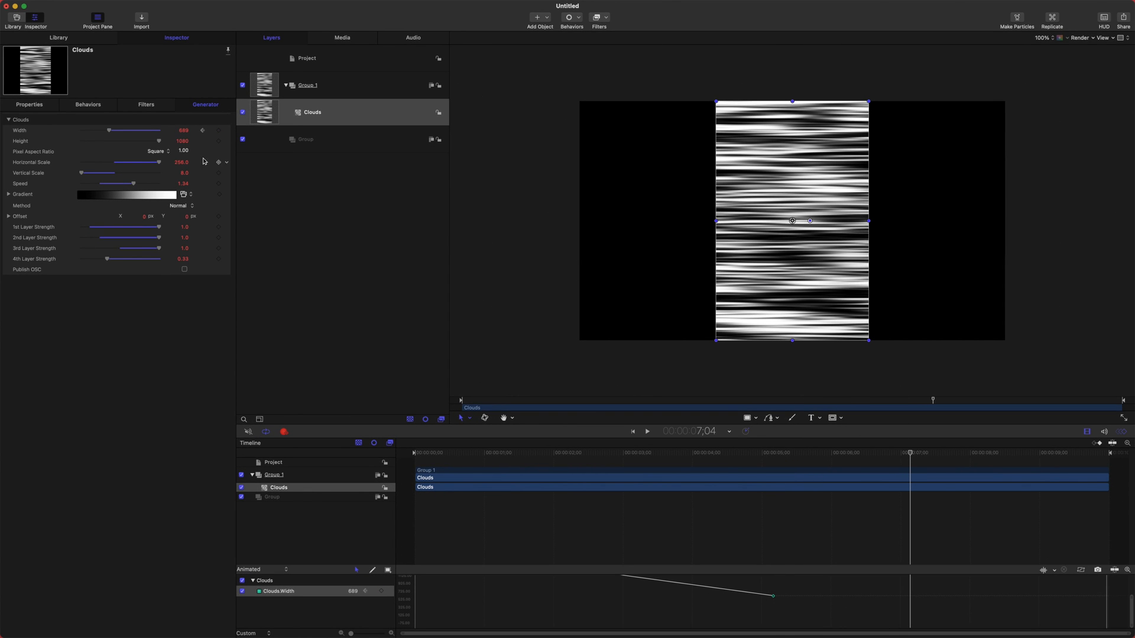
{"action": "left_click_drag", "start_coordinate": [187, 145], "coordinate": [194, 144]}
{"action": "left_click_drag", "start_coordinate": [776, 454], "coordinate": [609, 454]}
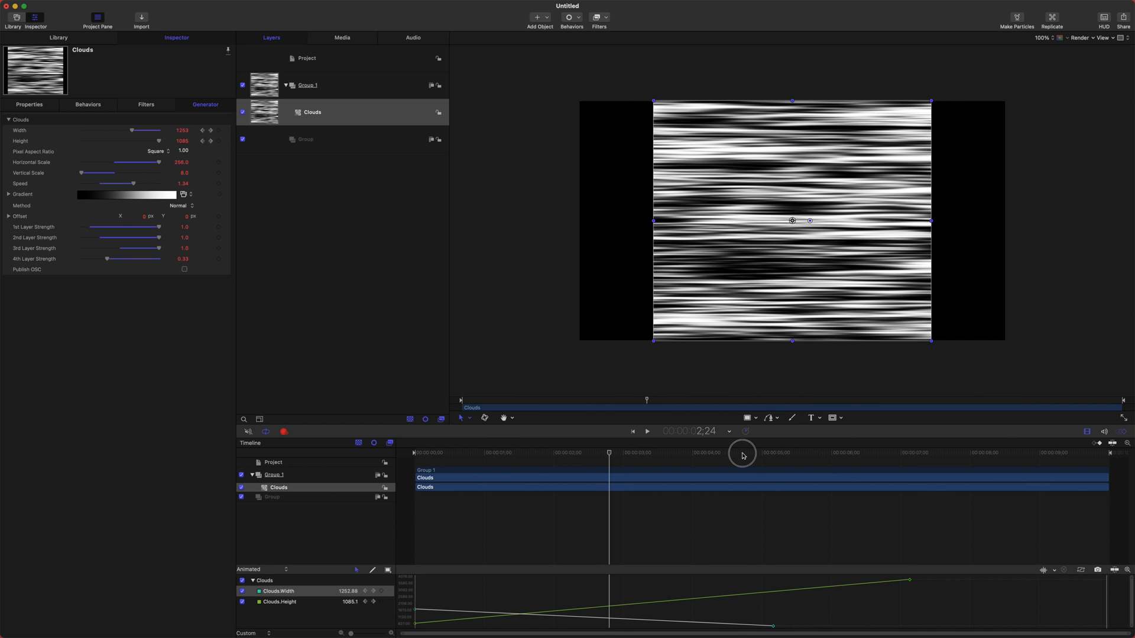
At 7:20, scale the Clouds generator to about 64% width and 74% height, and move it to about X 390, Y -156.
{"action": "left_click_drag", "start_coordinate": [740, 454], "coordinate": [948, 454]}
{"action": "left_click_drag", "start_coordinate": [867, 343], "coordinate": [816, 281]}
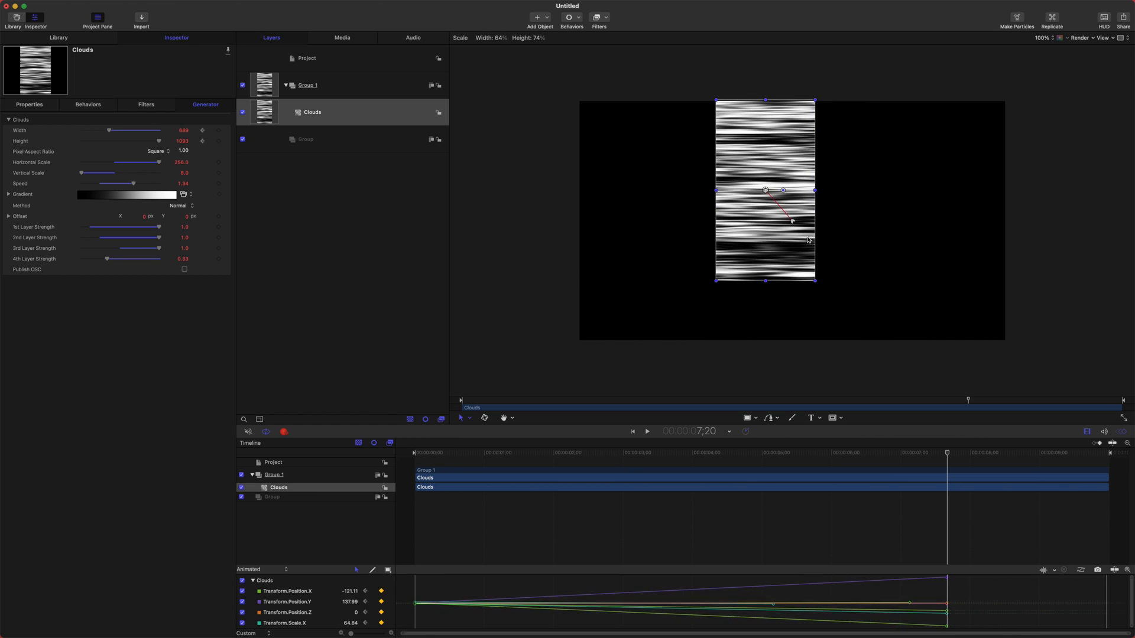
{"action": "left_click_drag", "start_coordinate": [804, 204], "coordinate": [917, 269]}
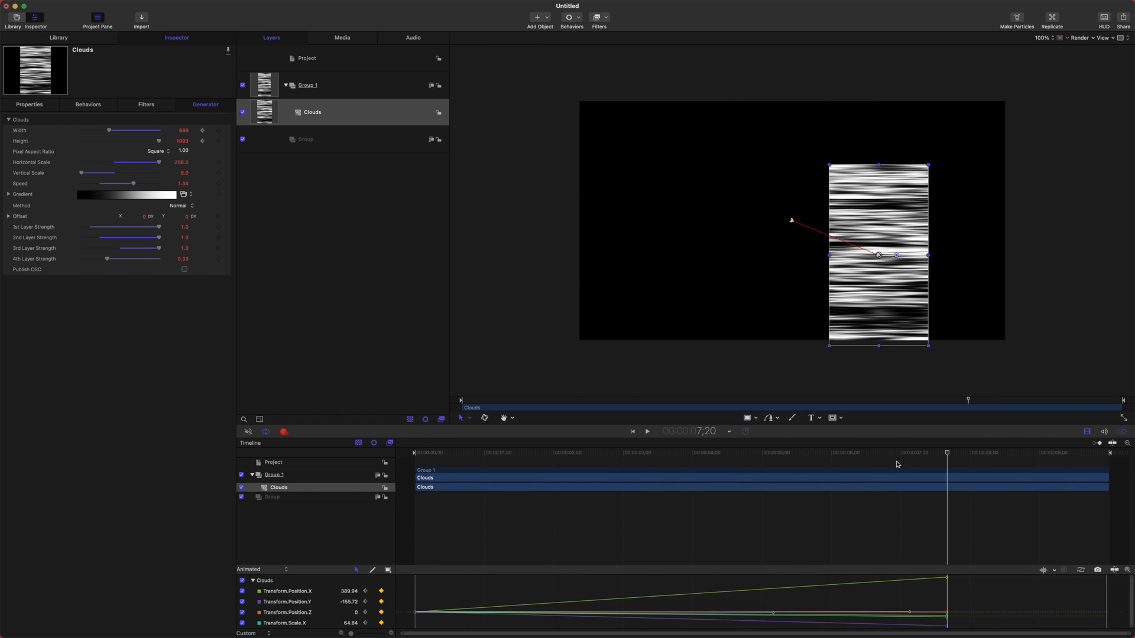
Play and scrub the recorded Clouds animation from the start to check its scaling and motion.
{"action": "left_click_drag", "start_coordinate": [856, 451], "coordinate": [381, 469]}
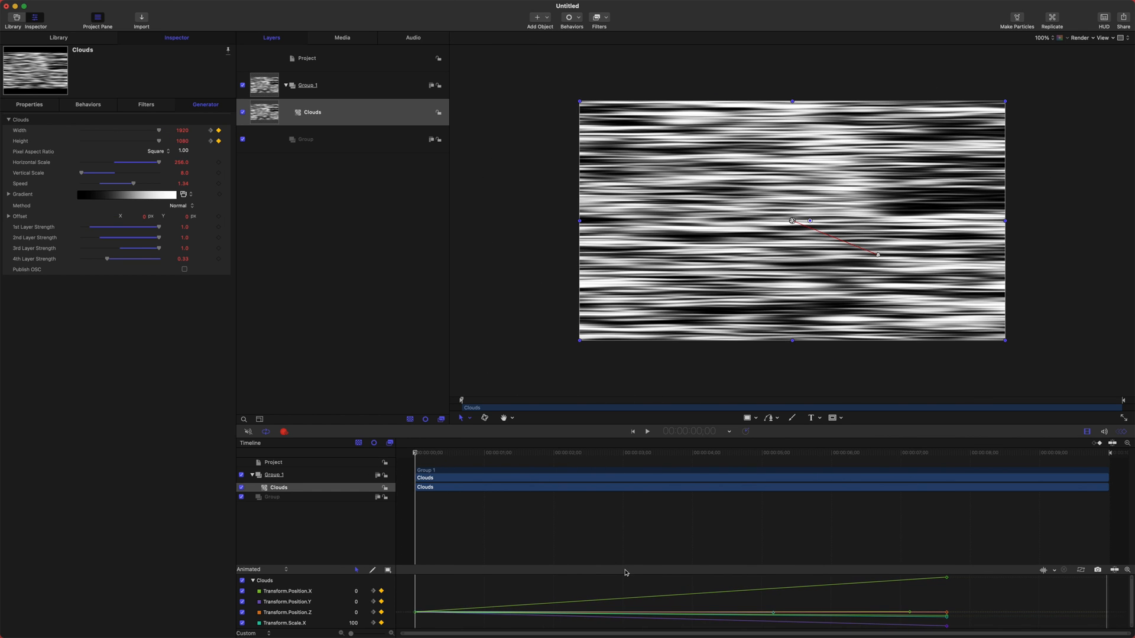
{"action": "left_click_drag", "start_coordinate": [585, 453], "coordinate": [401, 469]}
{"action": "key", "text": "space"}
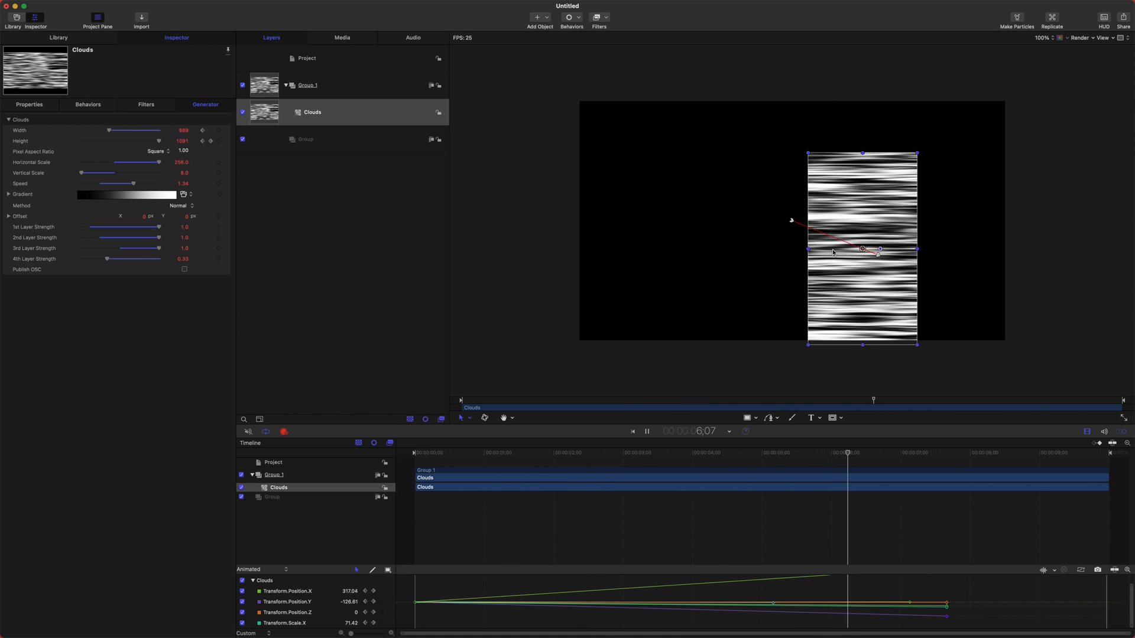
{"action": "key", "text": "space"}
{"action": "left_click", "coordinate": [940, 454]}
{"action": "left_click_drag", "start_coordinate": [940, 454], "coordinate": [438, 467]}
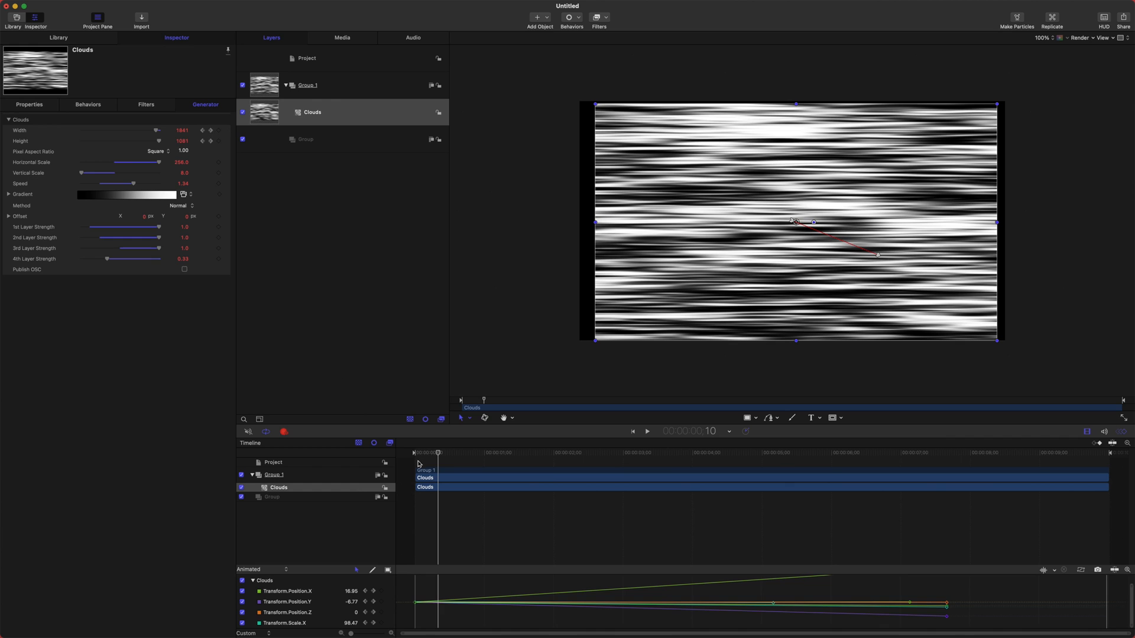
Turn off keyframe recording, go to the Clouds height keyframe at 7:04, and delete it.
{"action": "left_click", "coordinate": [283, 433]}
{"action": "left_click", "coordinate": [211, 142]}
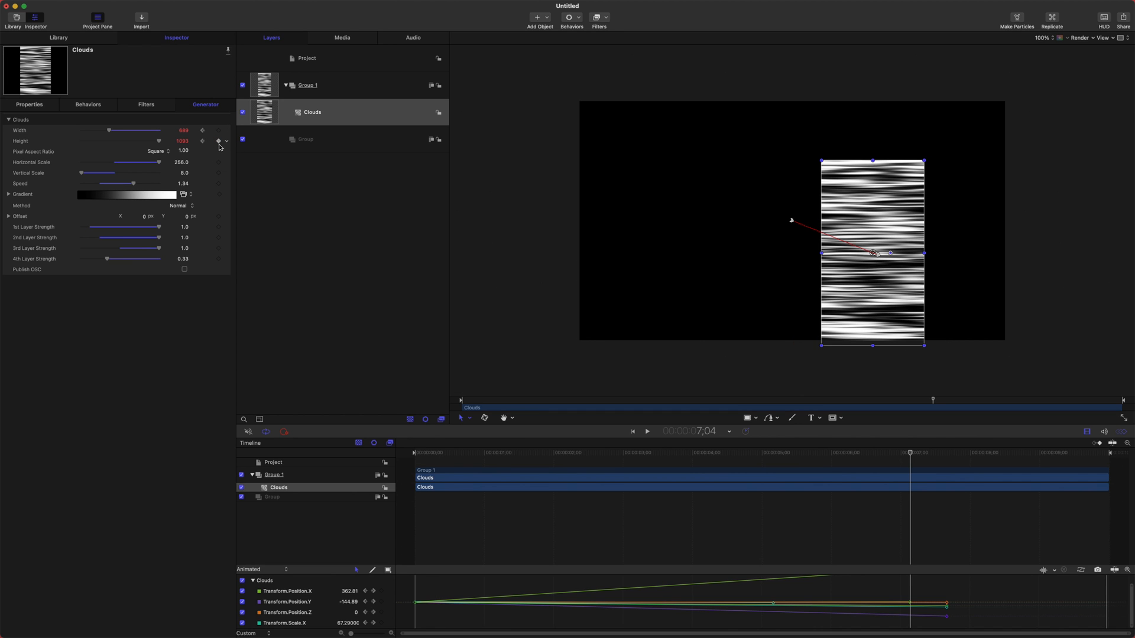
{"action": "left_click_drag", "start_coordinate": [901, 596], "coordinate": [919, 624]}
{"action": "key", "text": "Delete"}
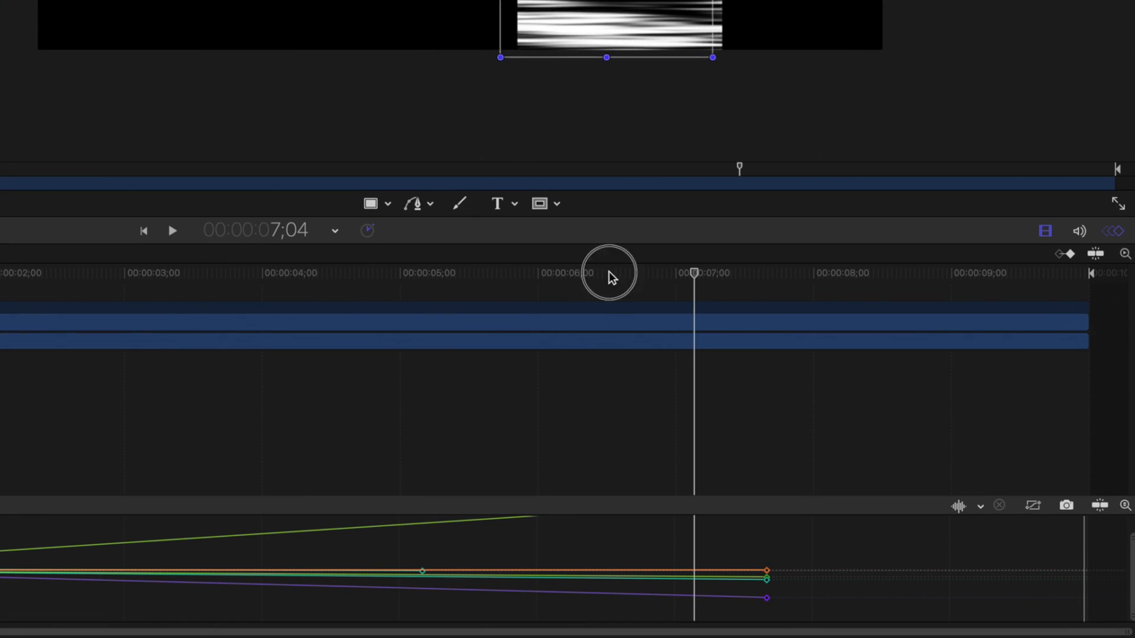
Scrub the playhead back to 5:09 and hide the Keyframe Editor.
{"action": "left_click_drag", "start_coordinate": [859, 446], "coordinate": [794, 443]}
{"action": "left_click_drag", "start_coordinate": [489, 268], "coordinate": [441, 272]}
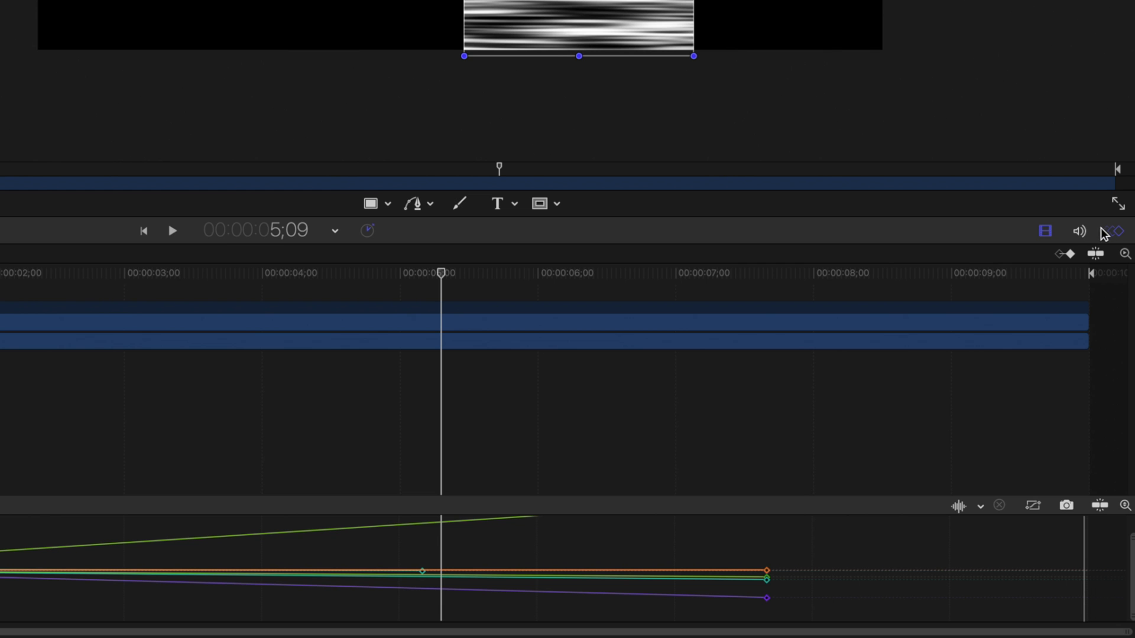
{"action": "left_click", "coordinate": [1117, 232]}
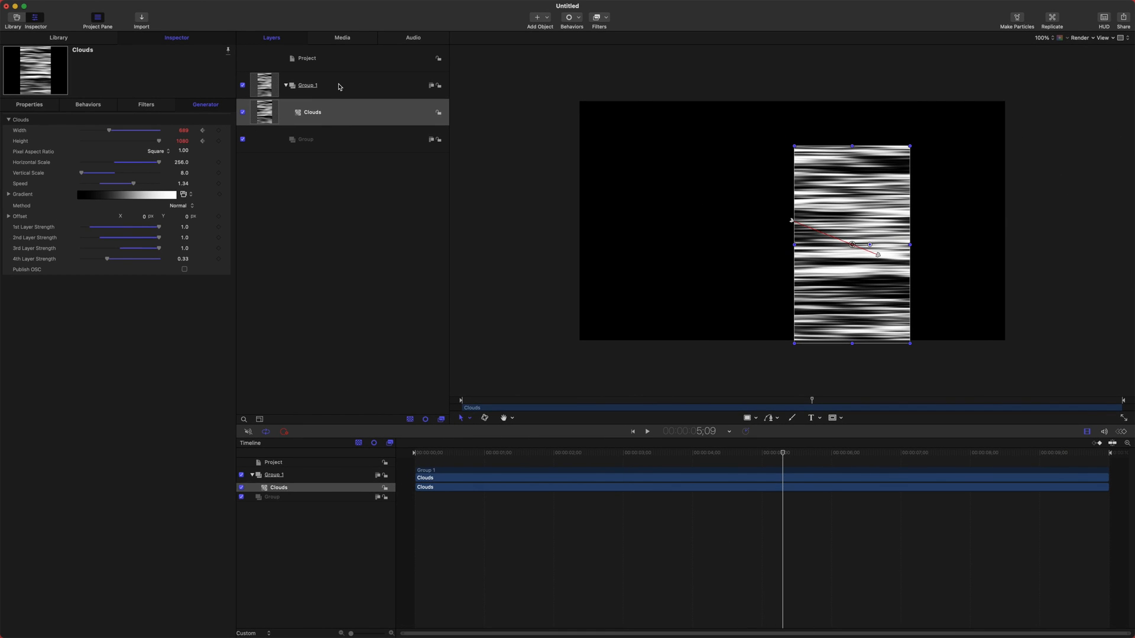
Reset the Clouds generator's height and width parameters to remove their keyframes.
{"action": "left_click", "coordinate": [337, 135]}
{"action": "left_click", "coordinate": [330, 122]}
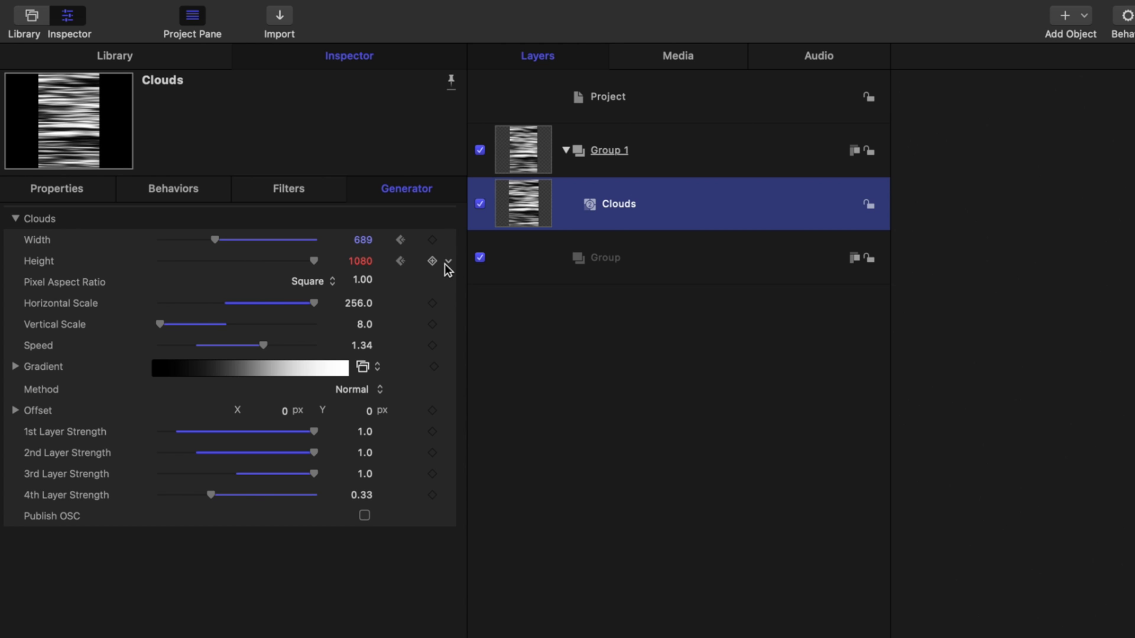
{"action": "left_click", "coordinate": [450, 265]}
{"action": "left_click", "coordinate": [461, 277]}
{"action": "left_click", "coordinate": [445, 244]}
{"action": "left_click", "coordinate": [459, 250]}
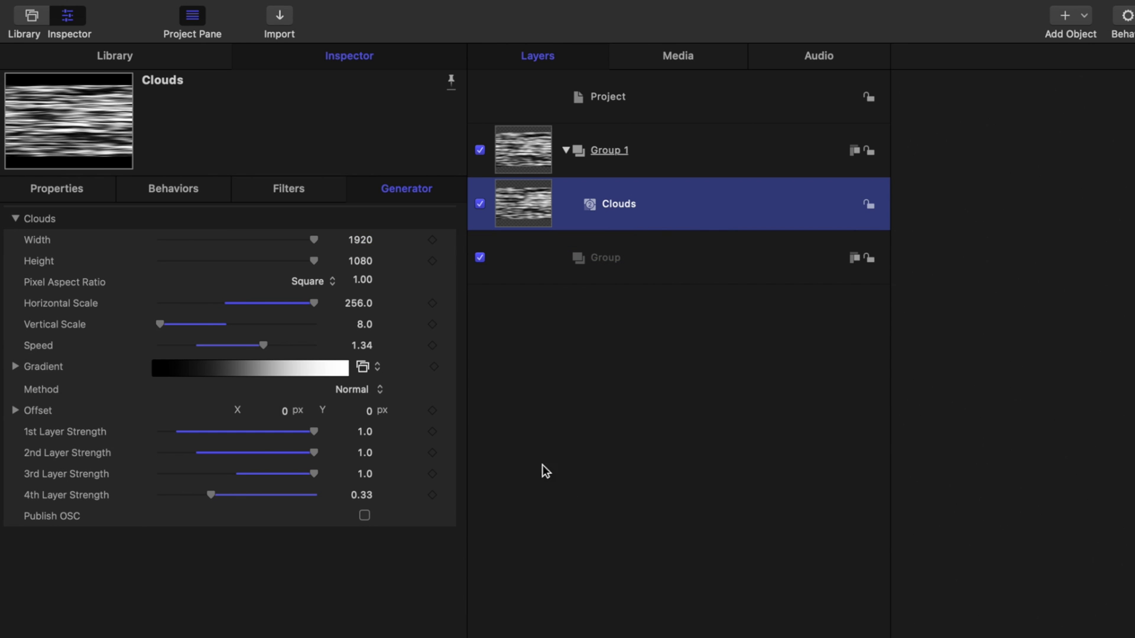
Reset the Clouds layer's position and scale parameters, and return the playhead to the start of the project.
{"action": "left_click", "coordinate": [56, 190]}
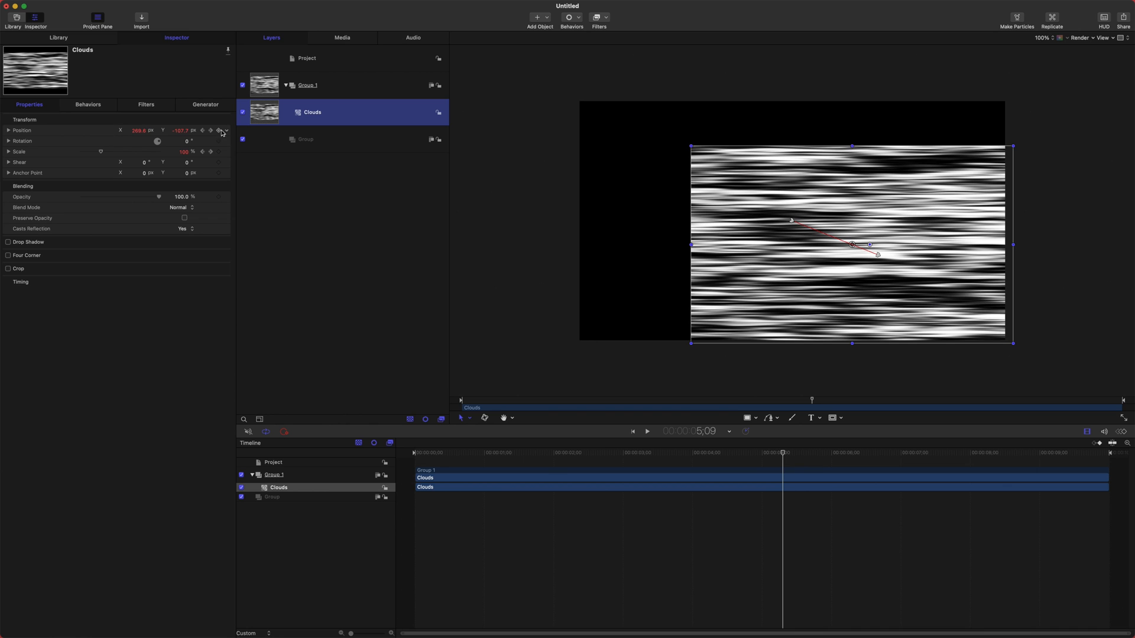
{"action": "left_click", "coordinate": [227, 132]}
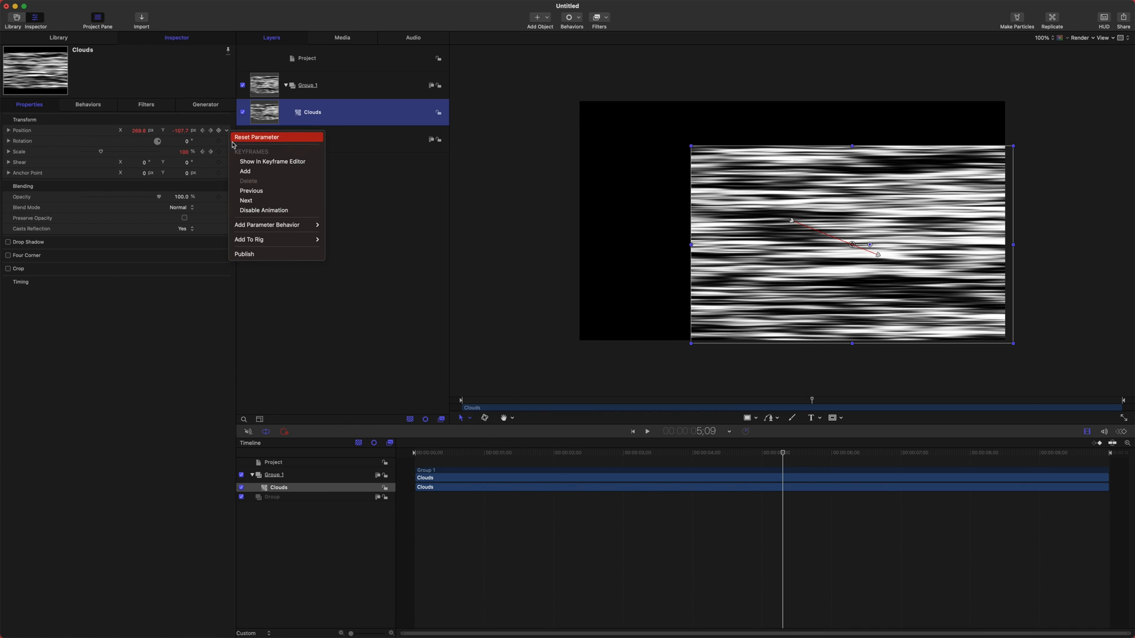
{"action": "left_click", "coordinate": [255, 138]}
{"action": "left_click", "coordinate": [227, 152]}
{"action": "left_click", "coordinate": [256, 158]}
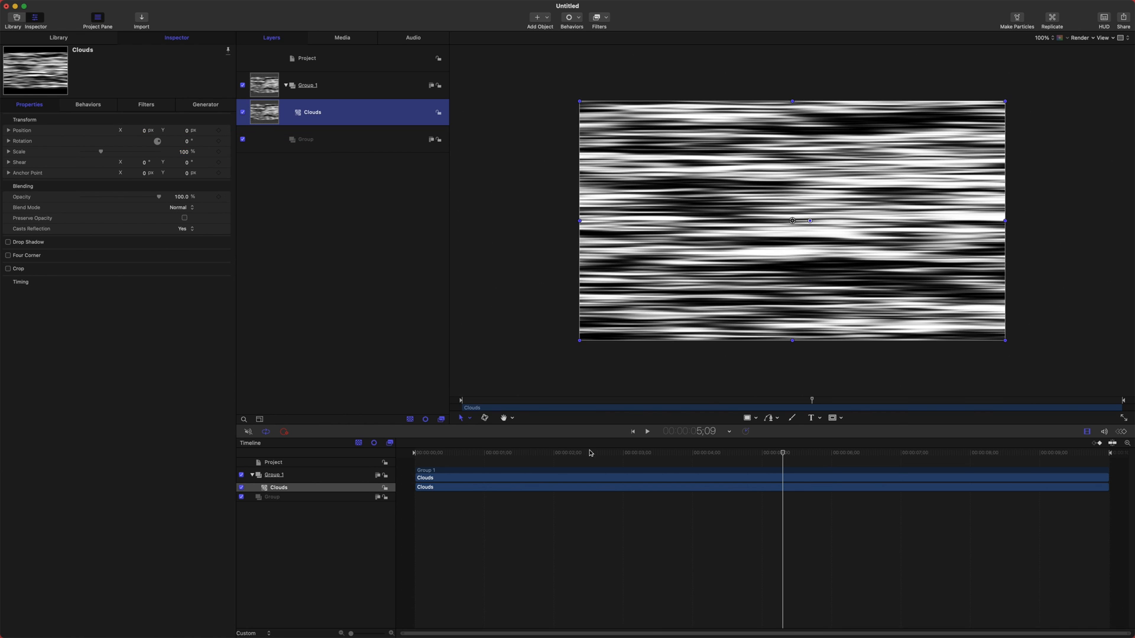
{"action": "left_click_drag", "start_coordinate": [638, 462], "coordinate": [46, 221]}
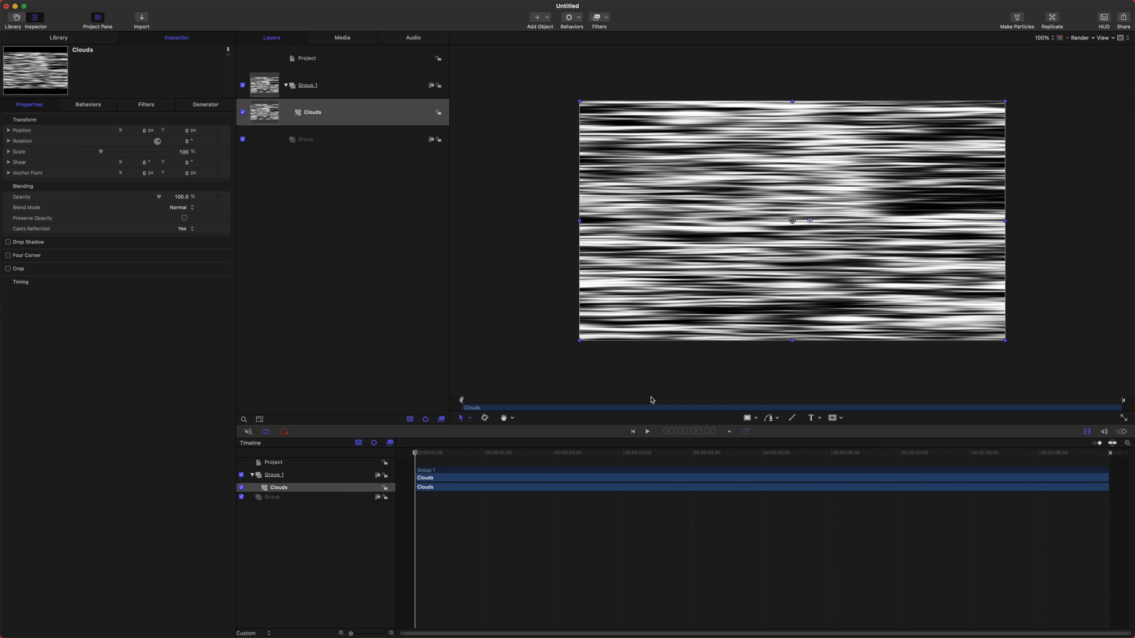
{"action": "left_click_drag", "start_coordinate": [454, 461], "coordinate": [415, 453]}
Apply the Pixellate filter from the Stylize category to the Clouds layer.
{"action": "left_click", "coordinate": [371, 114]}
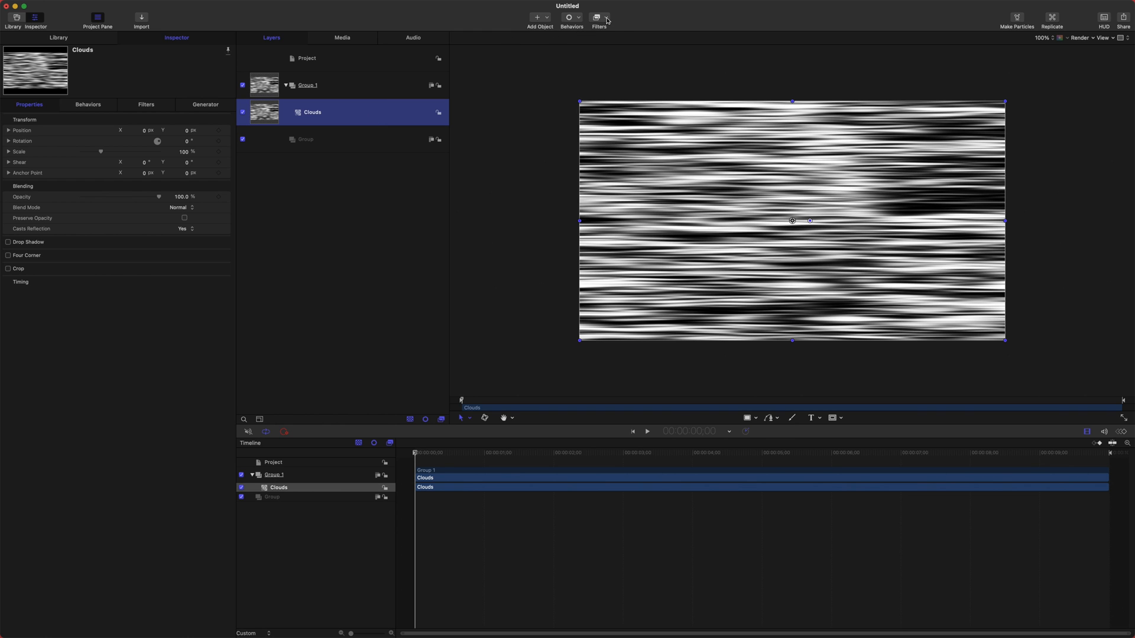
{"action": "left_click", "coordinate": [70, 37]}
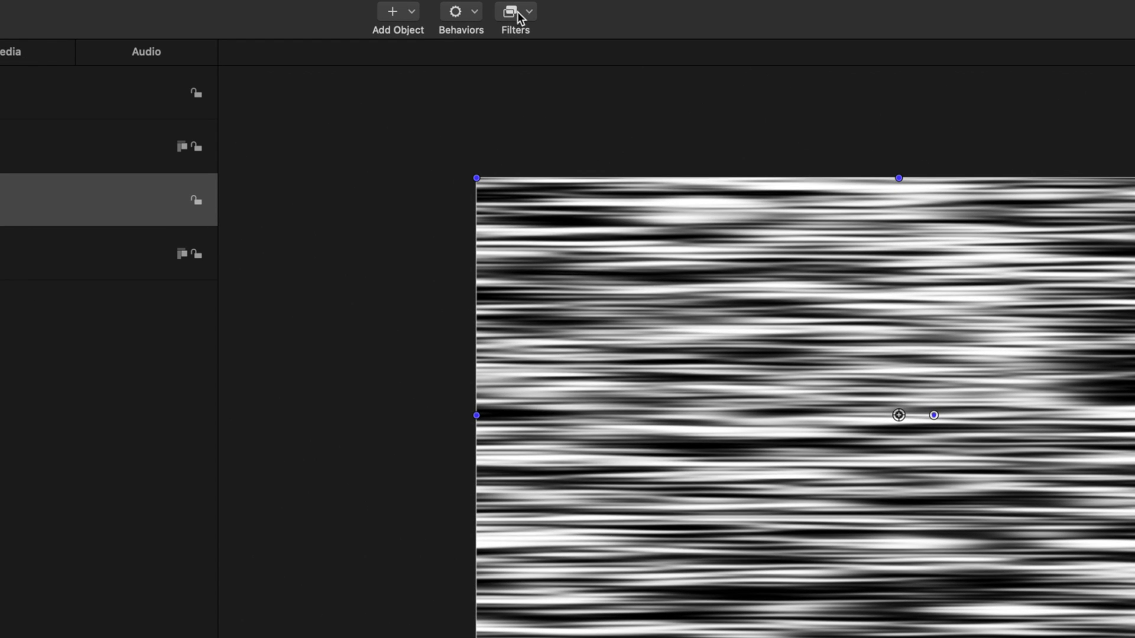
{"action": "left_click", "coordinate": [519, 15]}
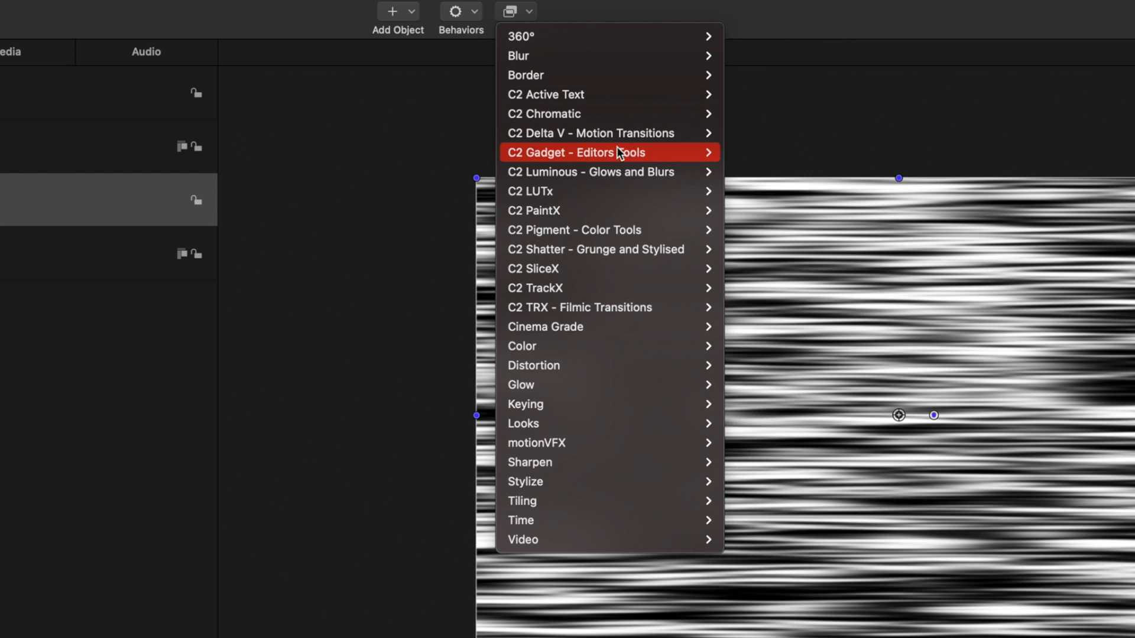
{"action": "mouse_move", "coordinate": [542, 374]}
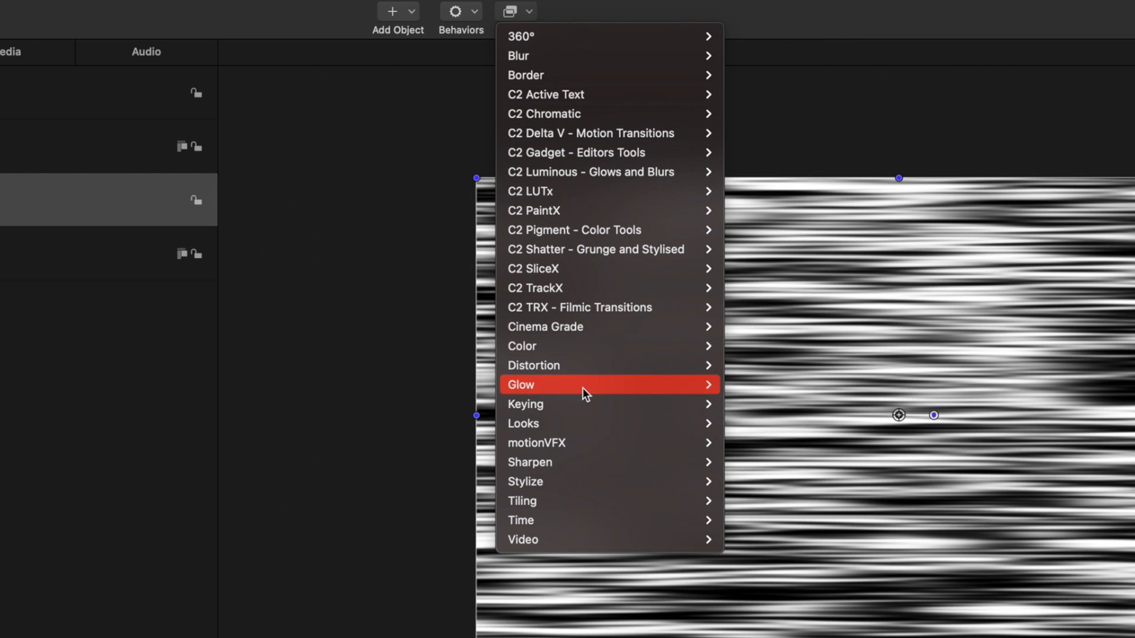
{"action": "mouse_move", "coordinate": [583, 346]}
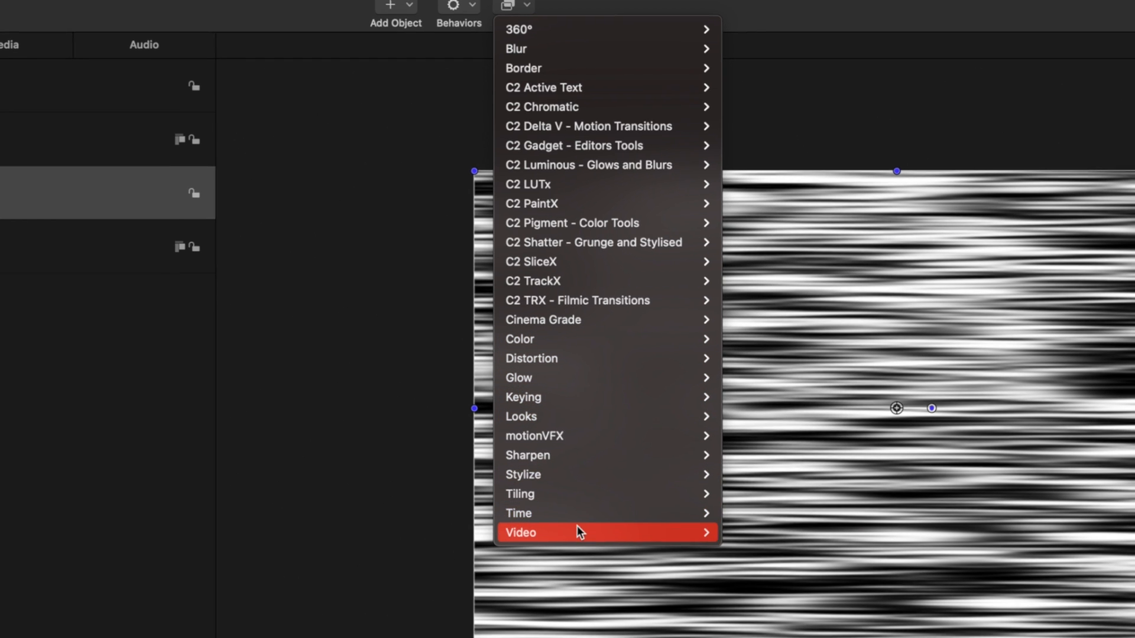
{"action": "mouse_move", "coordinate": [583, 479]}
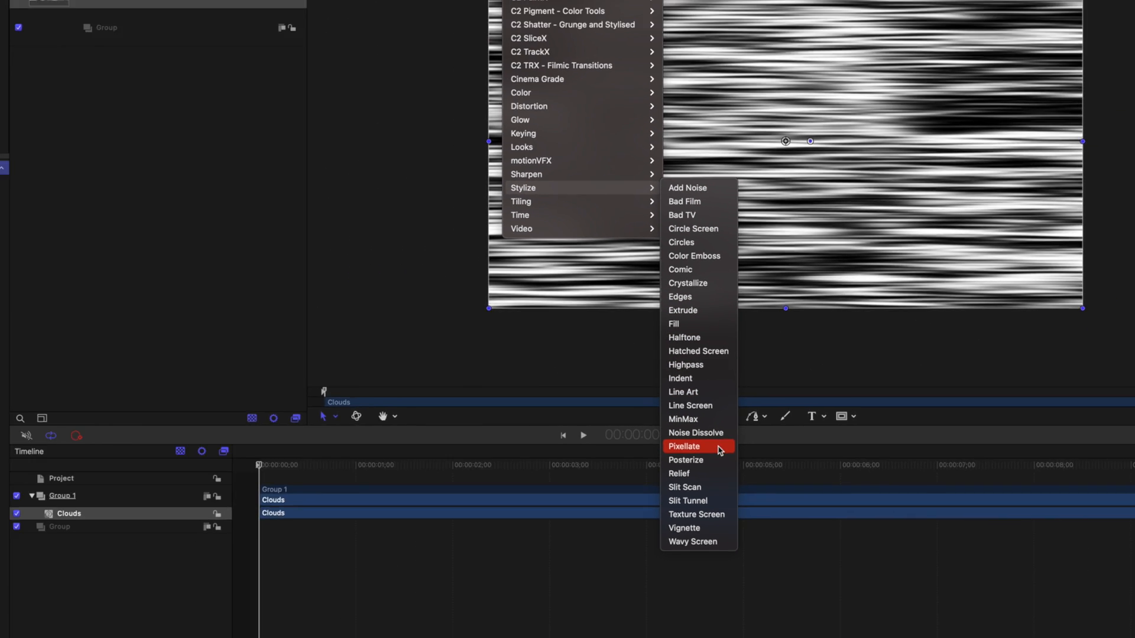
{"action": "left_click", "coordinate": [680, 457]}
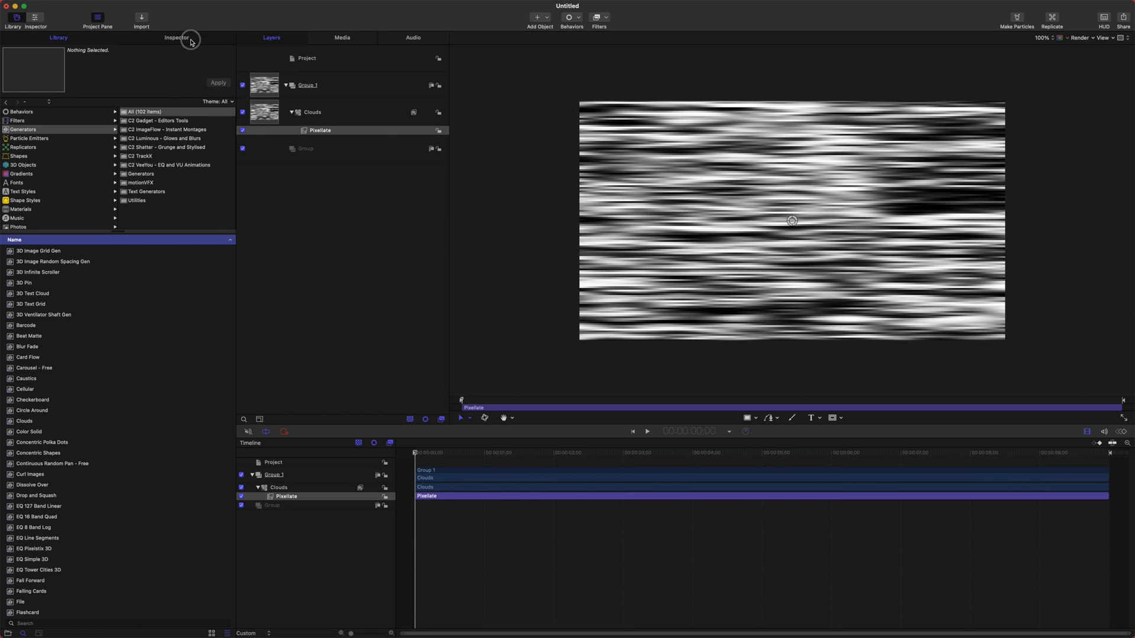
Set the Pixellate filter's scale to 38 and shift its center to about X -64, Y 32 px.
{"action": "left_click", "coordinate": [191, 42]}
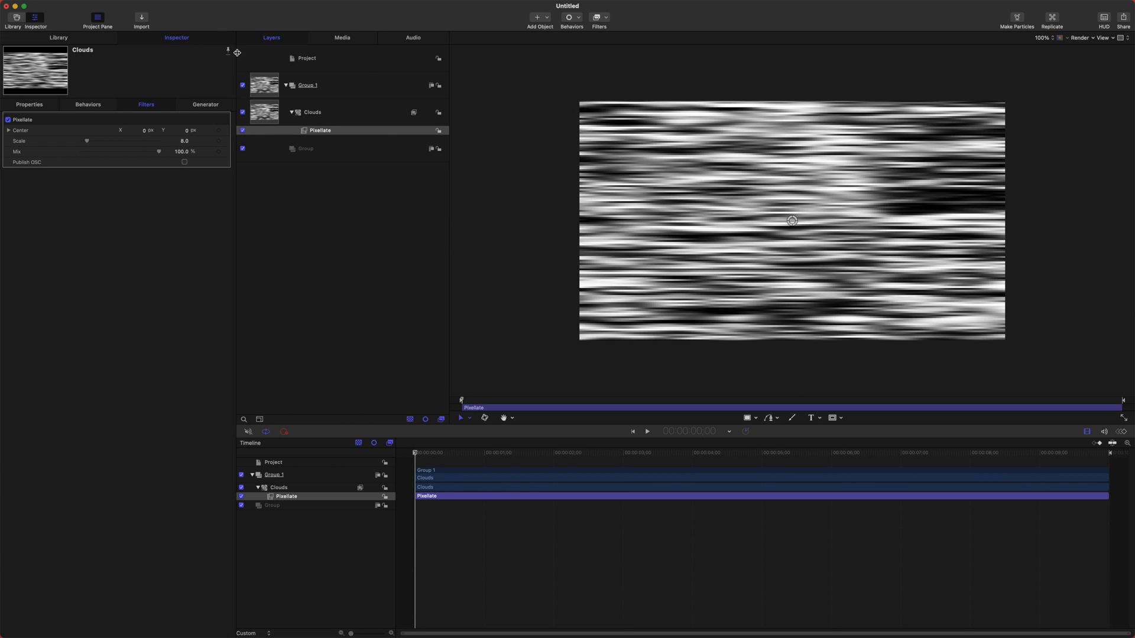
{"action": "mouse_move", "coordinate": [88, 142]}
{"action": "left_mouse_down"}
{"action": "mouse_move", "coordinate": [157, 149]}
{"action": "mouse_move", "coordinate": [68, 145]}
{"action": "mouse_move", "coordinate": [105, 147]}
{"action": "left_mouse_up"}
{"action": "mouse_move", "coordinate": [792, 221]}
{"action": "left_mouse_down"}
{"action": "mouse_move", "coordinate": [735, 251]}
{"action": "mouse_move", "coordinate": [765, 144]}
{"action": "mouse_move", "coordinate": [922, 231]}
{"action": "mouse_move", "coordinate": [774, 219]}
{"action": "left_mouse_up"}
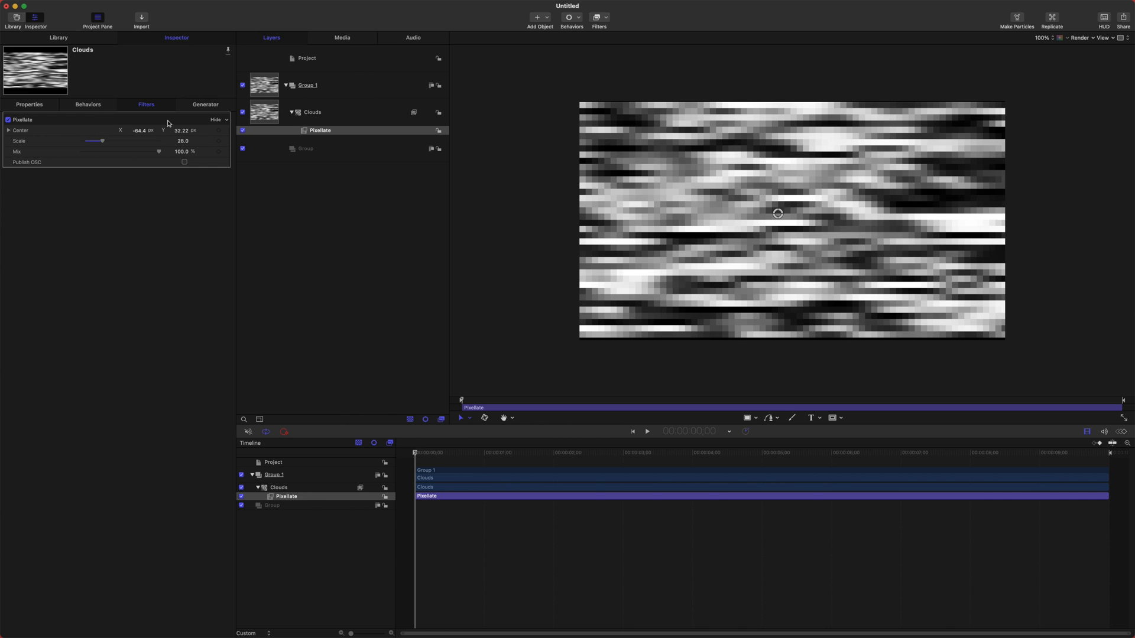
{"action": "left_click_drag", "start_coordinate": [103, 141], "coordinate": [110, 141]}
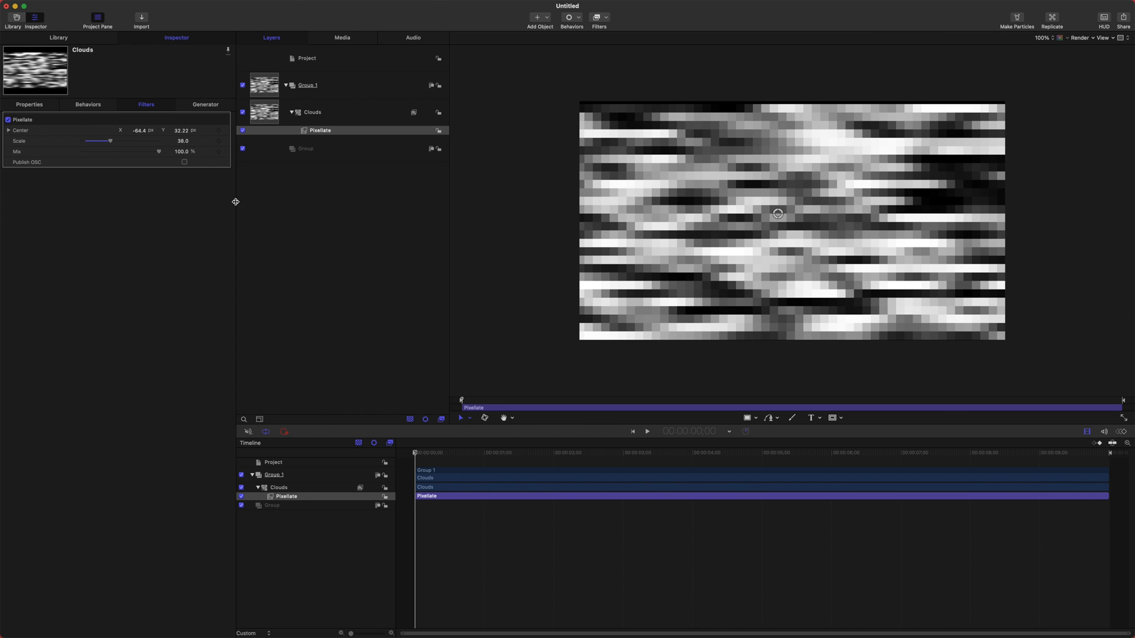
Try the Pixellate filter's Publish OSC option, and move the filter's center to about X -45, Y 104 px.
{"action": "left_click", "coordinate": [185, 162]}
{"action": "left_click_drag", "start_coordinate": [765, 213], "coordinate": [769, 197]}
{"action": "left_click", "coordinate": [182, 162]}
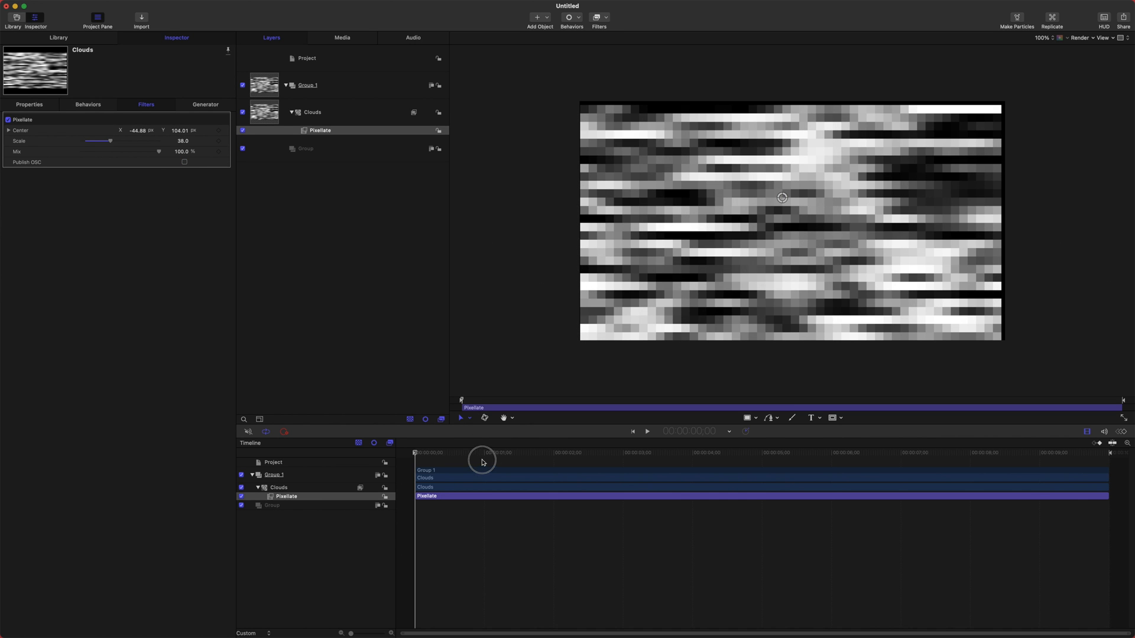
Keyframe the Pixellate filter's scale at the start of the timeline, and set the scale to 1 at 3:25.
{"action": "key", "text": "super+a"}
{"action": "left_click", "coordinate": [346, 145]}
{"action": "left_click", "coordinate": [346, 133]}
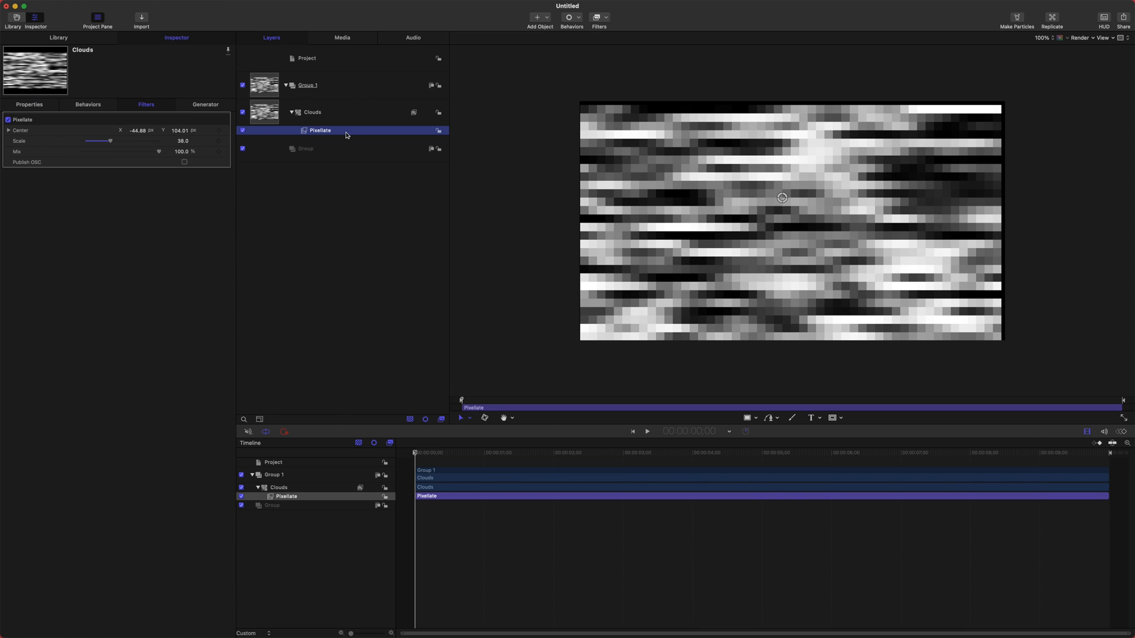
{"action": "left_click", "coordinate": [219, 141]}
{"action": "left_click_drag", "start_coordinate": [498, 449], "coordinate": [681, 452]}
{"action": "left_click_drag", "start_coordinate": [110, 141], "coordinate": [81, 140]}
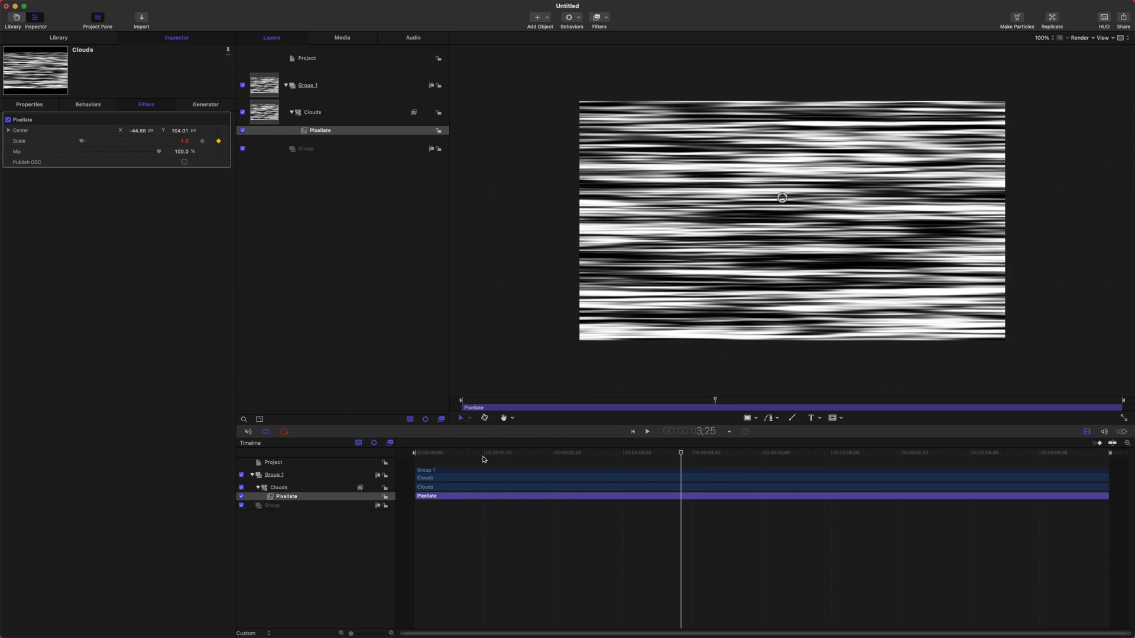
Play the Pixellate scale animation from the start, scrub through it, and bring the playhead back near the start.
{"action": "key", "text": "Home"}
{"action": "key", "text": "space"}
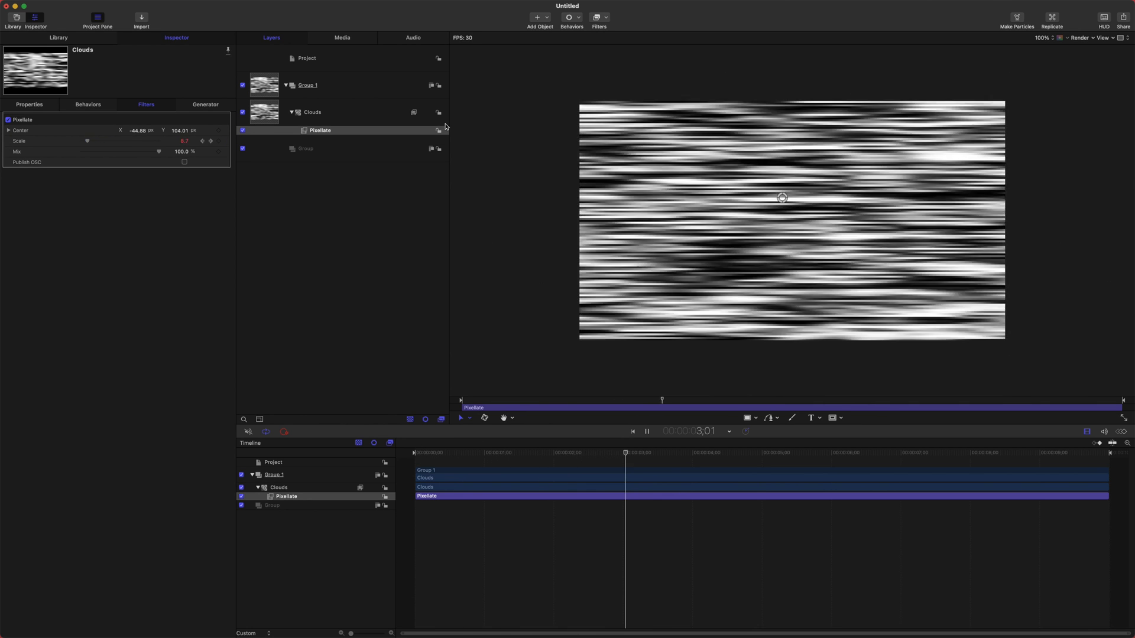
{"action": "key", "text": "space"}
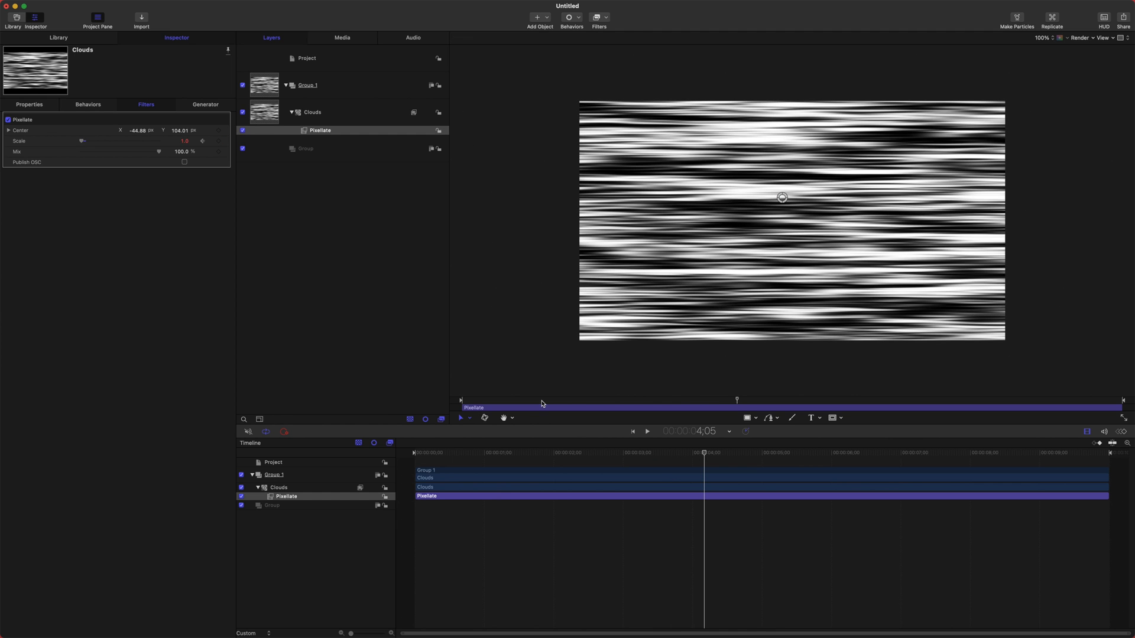
{"action": "left_click_drag", "start_coordinate": [566, 453], "coordinate": [526, 603]}
{"action": "left_click_drag", "start_coordinate": [542, 453], "coordinate": [727, 550]}
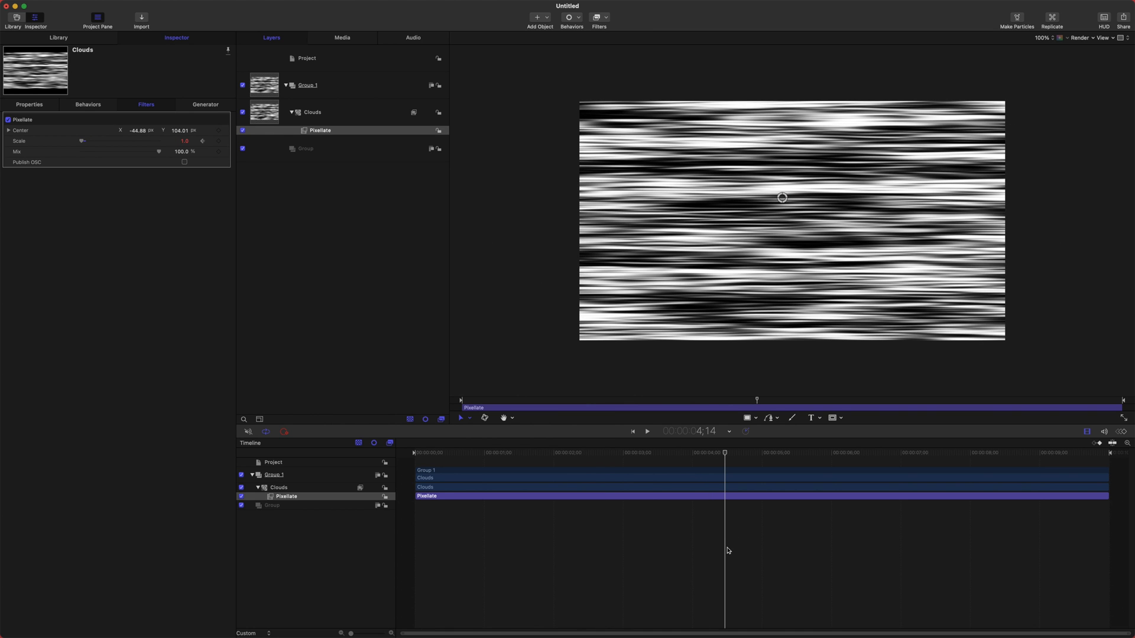
{"action": "left_click_drag", "start_coordinate": [615, 451], "coordinate": [350, 503]}
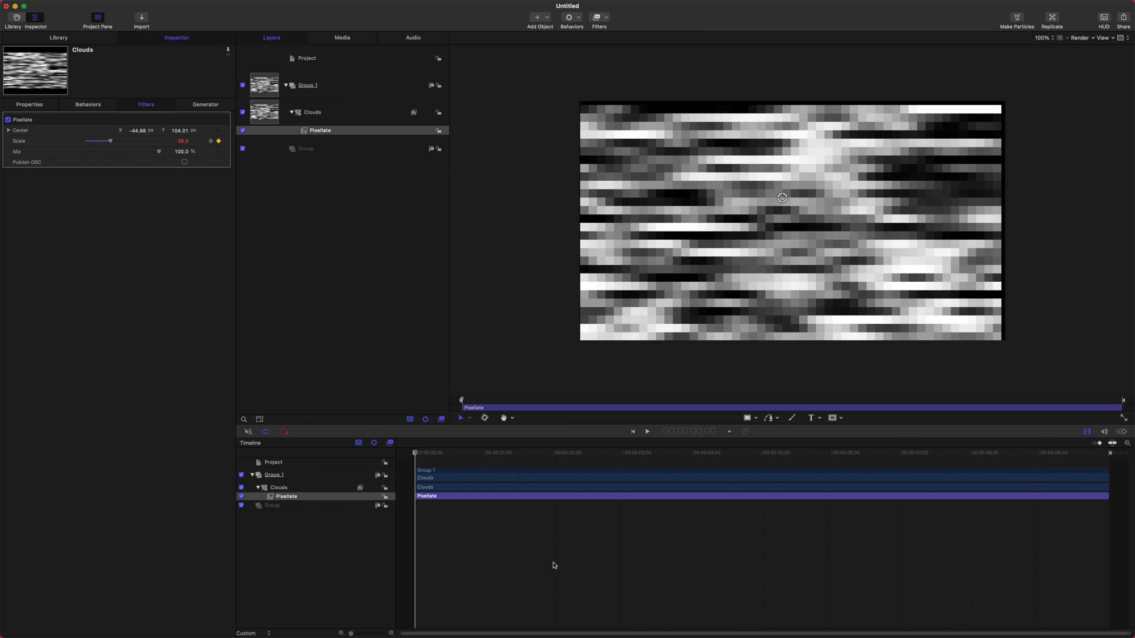
{"action": "left_click_drag", "start_coordinate": [491, 458], "coordinate": [417, 461]}
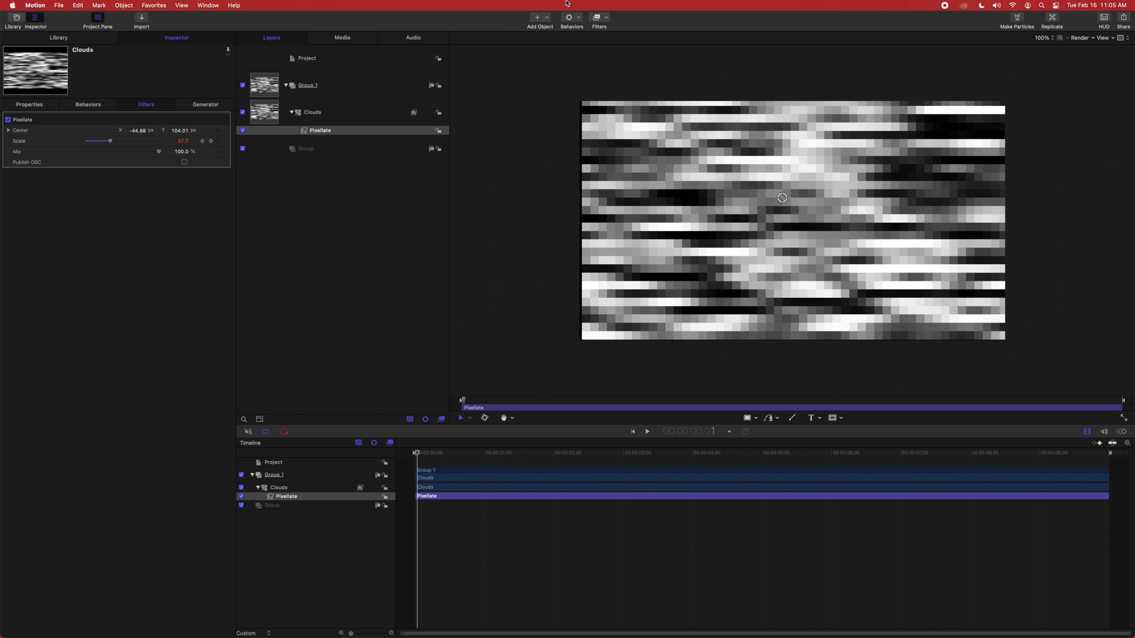
Add the Bad TV stylize filter to the Clouds generator and raise its waviness to 200.
{"action": "left_click", "coordinate": [604, 18]}
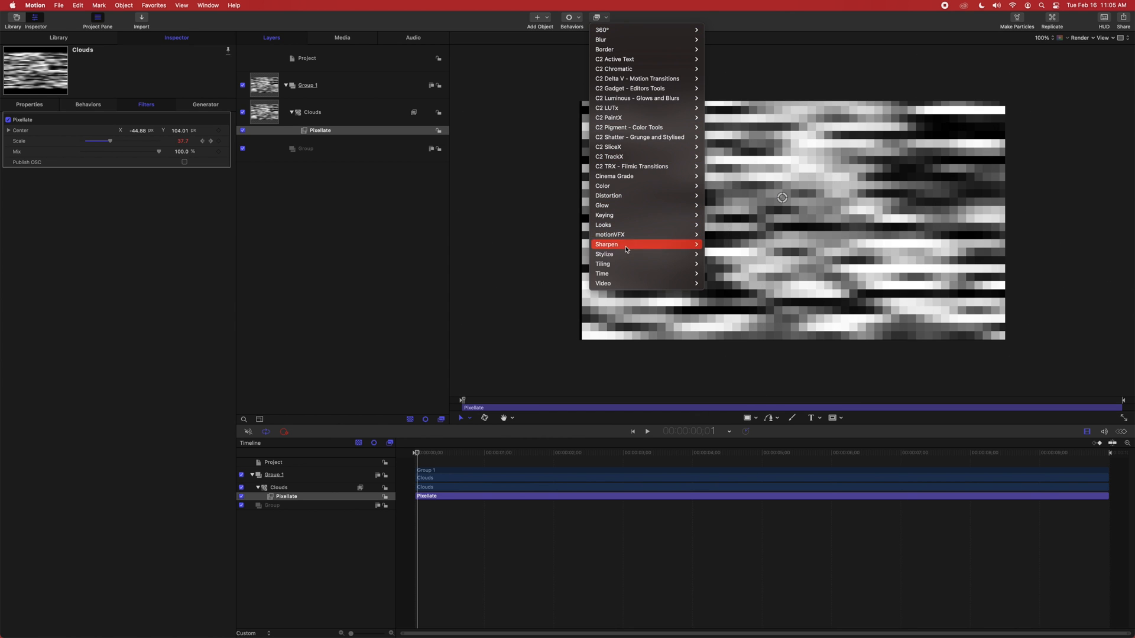
{"action": "mouse_move", "coordinate": [637, 220]}
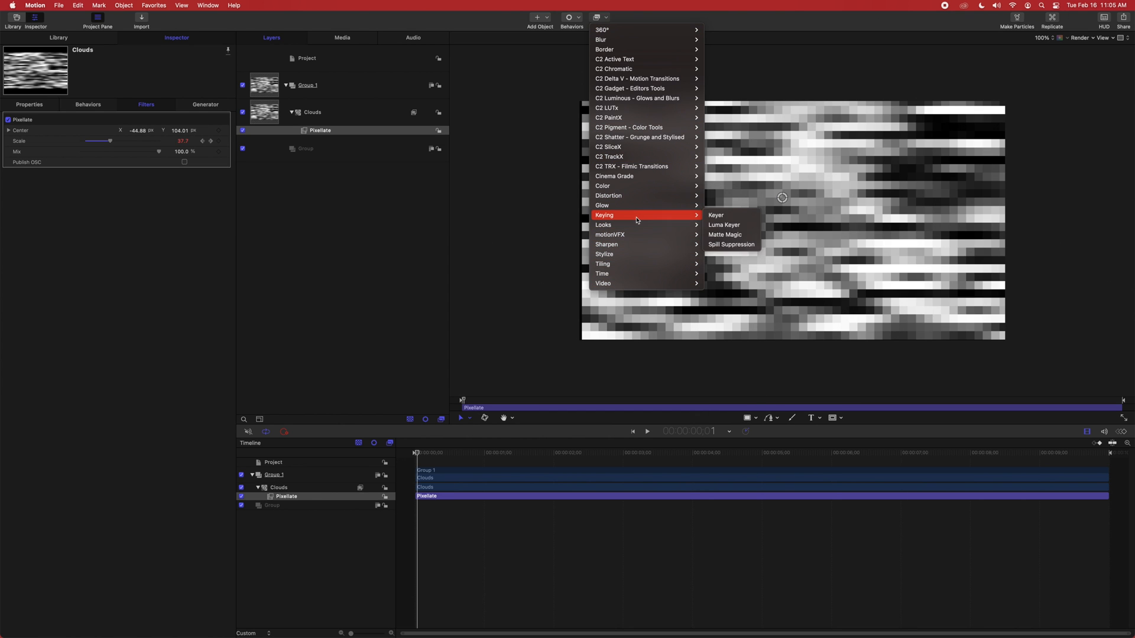
{"action": "mouse_move", "coordinate": [645, 255]}
{"action": "left_click", "coordinate": [718, 274]}
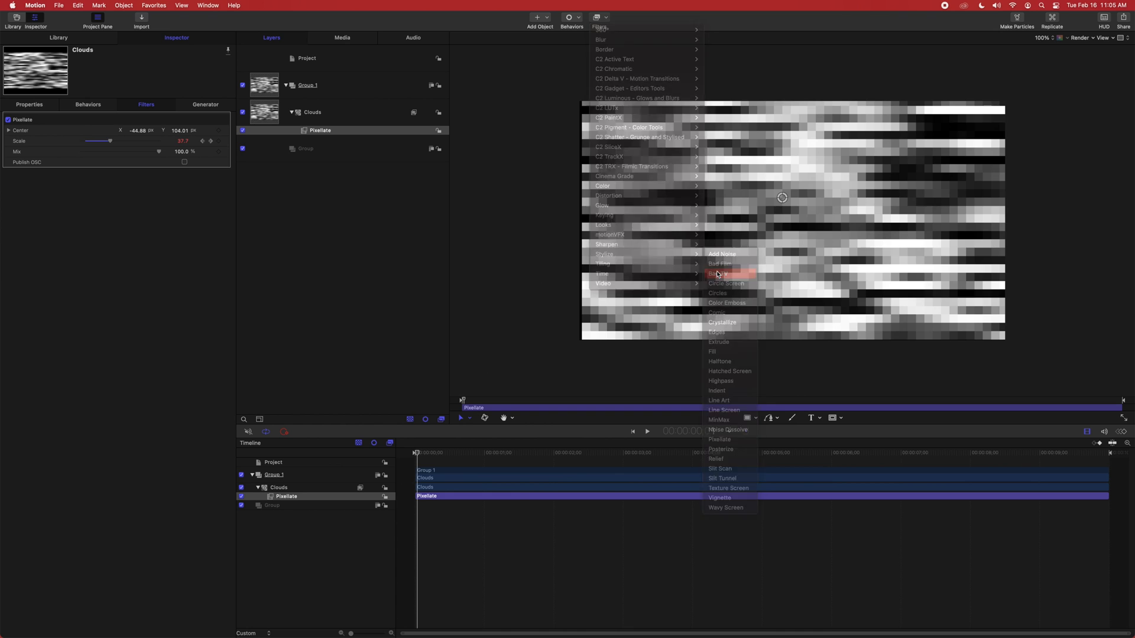
{"action": "left_click_drag", "start_coordinate": [98, 134], "coordinate": [160, 131]}
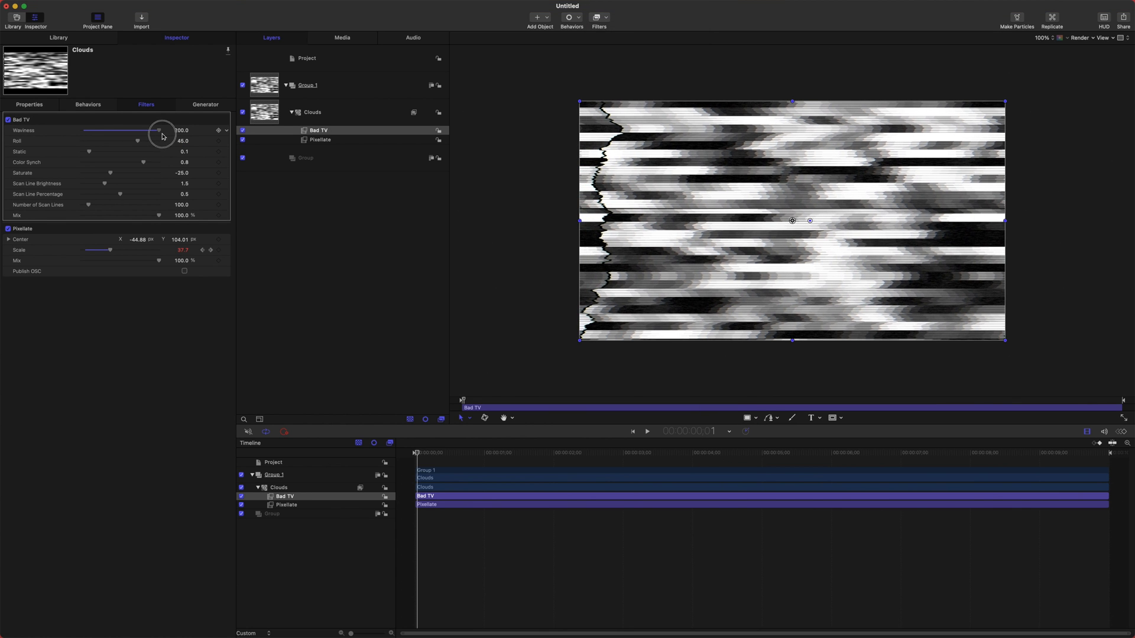
Set the Bad TV filter's waviness to 0 and roll to -78 during playback, and return the playhead to the start.
{"action": "left_click_drag", "start_coordinate": [430, 454], "coordinate": [463, 466]}
{"action": "key", "text": "space"}
{"action": "left_click_drag", "start_coordinate": [158, 130], "coordinate": [80, 130]}
{"action": "left_click_drag", "start_coordinate": [141, 149], "coordinate": [90, 143]}
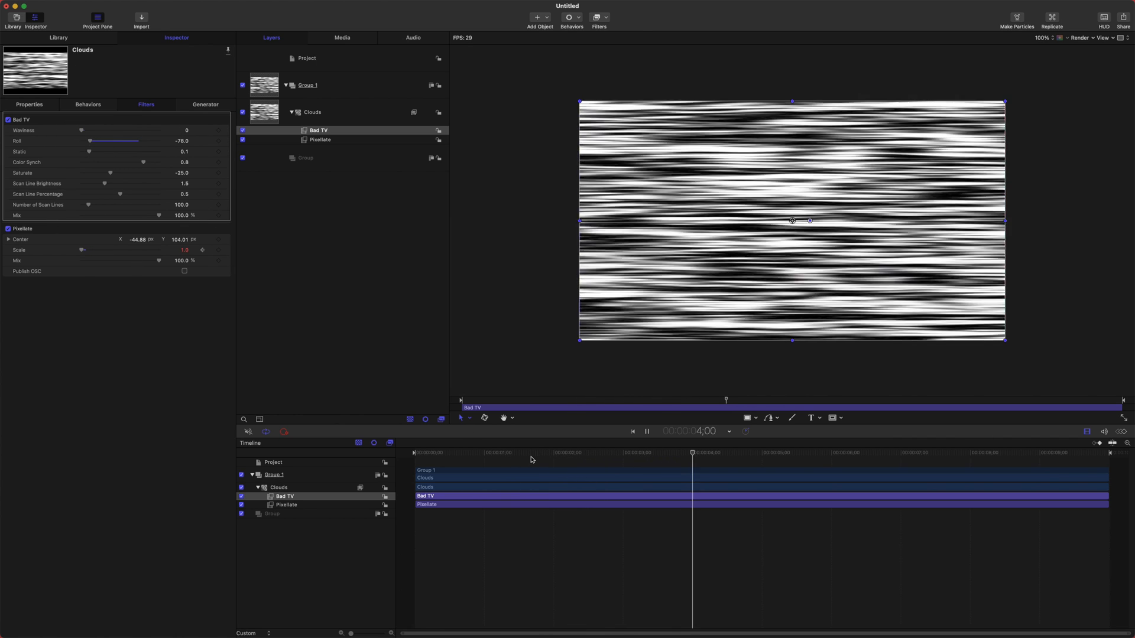
{"action": "key", "text": "space"}
{"action": "left_click_drag", "start_coordinate": [532, 460], "coordinate": [252, 447]}
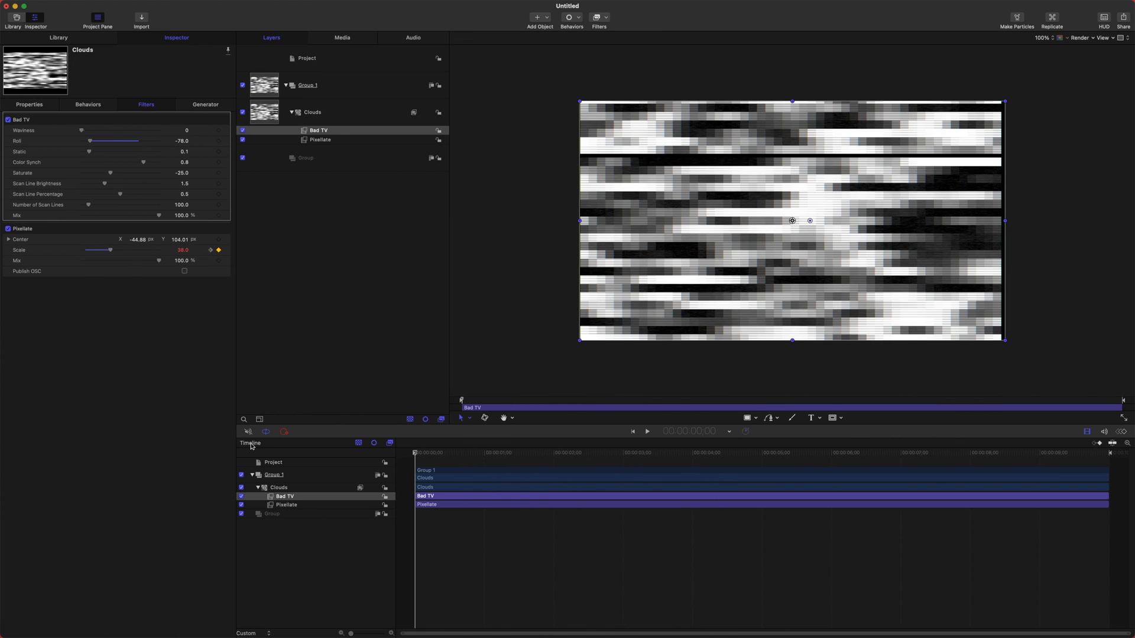
Reorder the Clouds filters so that Pixellate sits above Bad TV.
{"action": "left_click", "coordinate": [496, 240]}
{"action": "key", "text": "super+minus"}
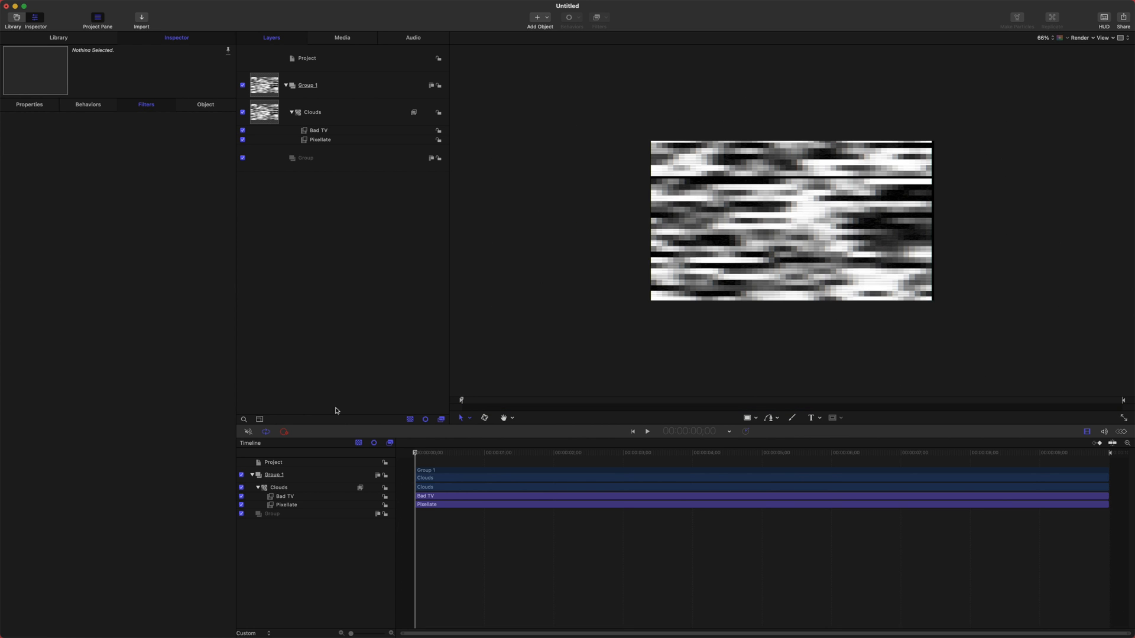
{"action": "left_click", "coordinate": [346, 130]}
{"action": "left_click", "coordinate": [340, 140]}
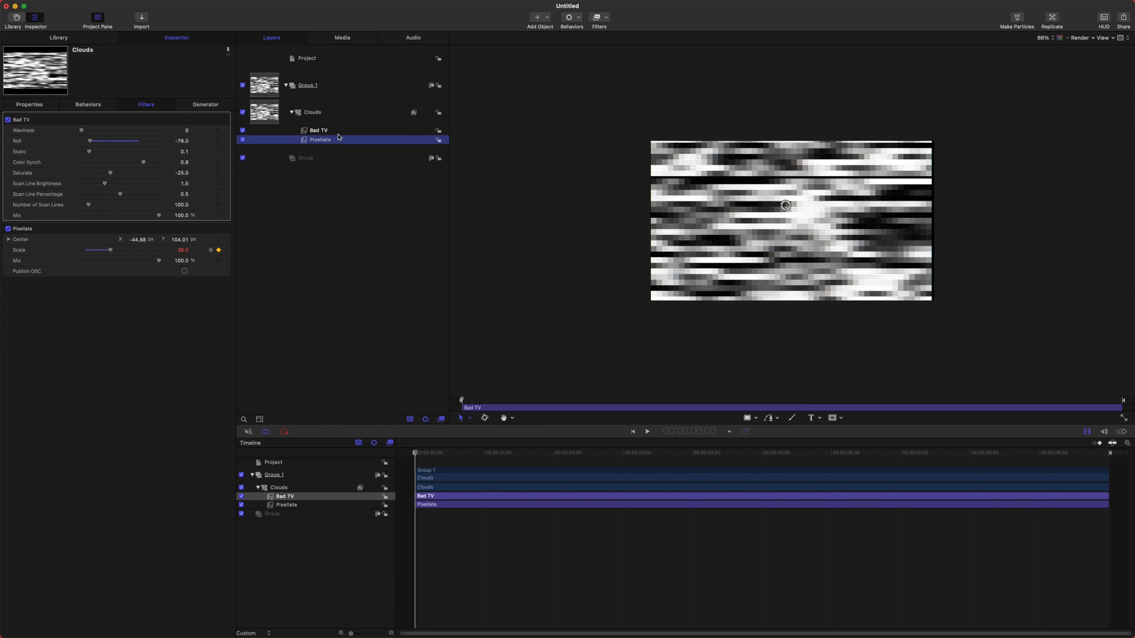
{"action": "left_click", "coordinate": [135, 213]}
{"action": "left_click_drag", "start_coordinate": [135, 213], "coordinate": [152, 123]}
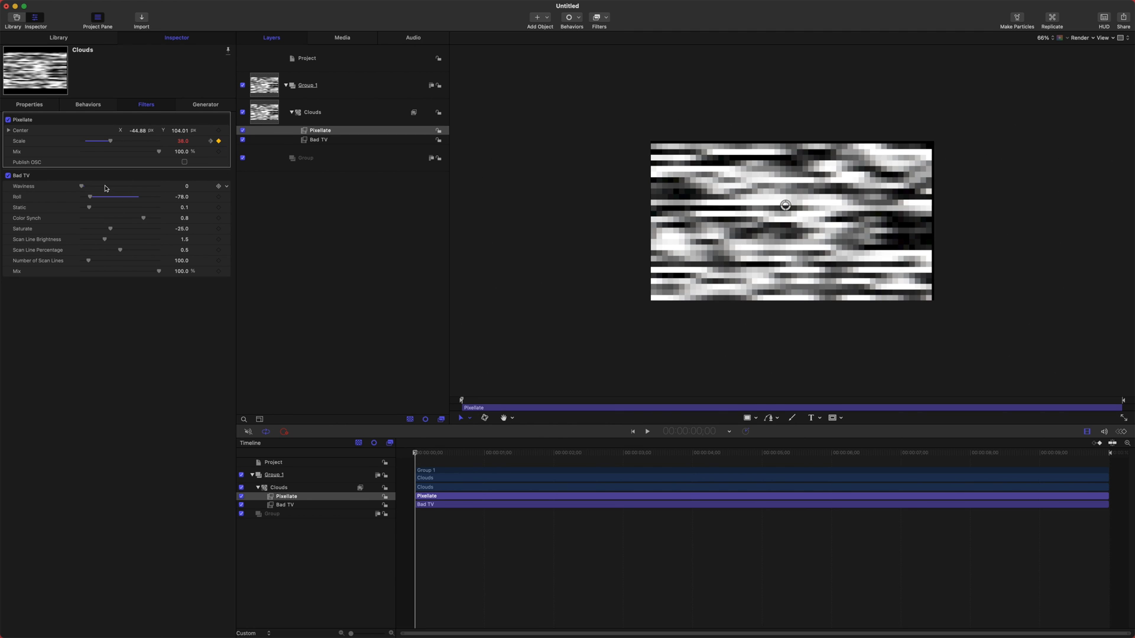
Raise the Pixellate scale at the first frame, scrub the result, and set the Bad TV filter's waviness to 136.
{"action": "left_click_drag", "start_coordinate": [92, 186], "coordinate": [180, 185]}
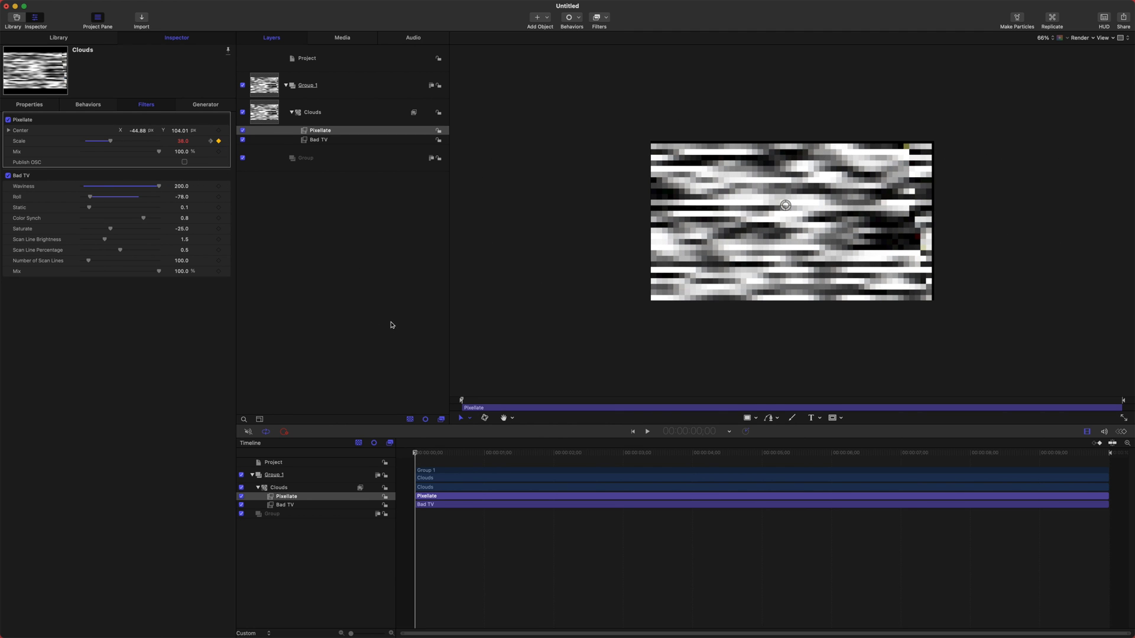
{"action": "left_click_drag", "start_coordinate": [110, 141], "coordinate": [121, 141]}
{"action": "left_click_drag", "start_coordinate": [511, 454], "coordinate": [762, 410]}
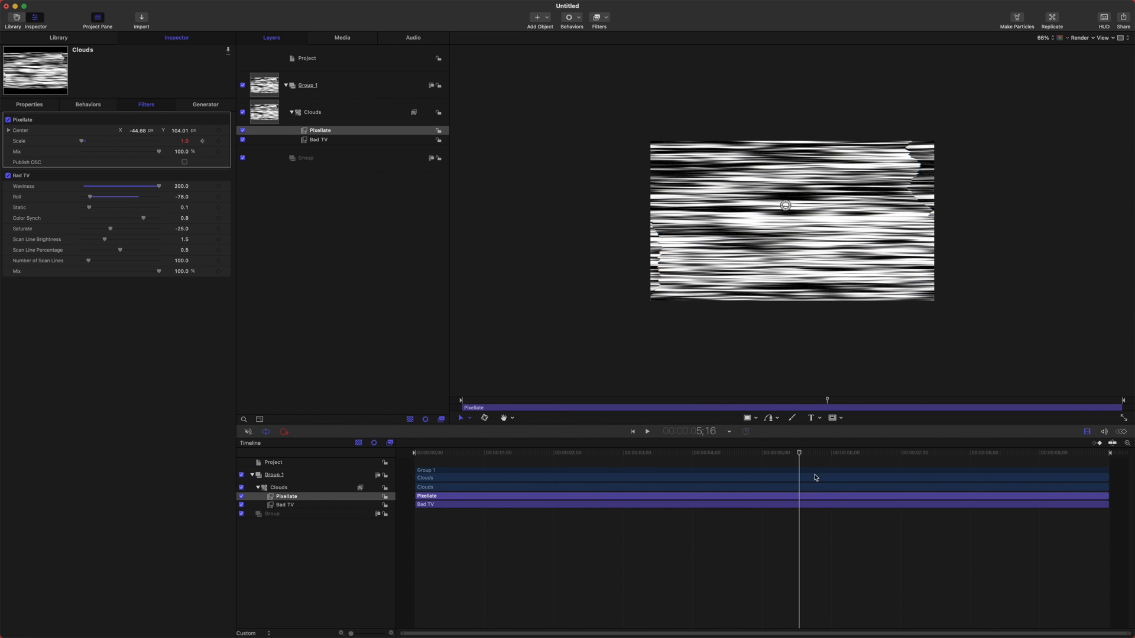
{"action": "left_click_drag", "start_coordinate": [773, 451], "coordinate": [575, 438]}
{"action": "left_click_drag", "start_coordinate": [159, 186], "coordinate": [134, 187]}
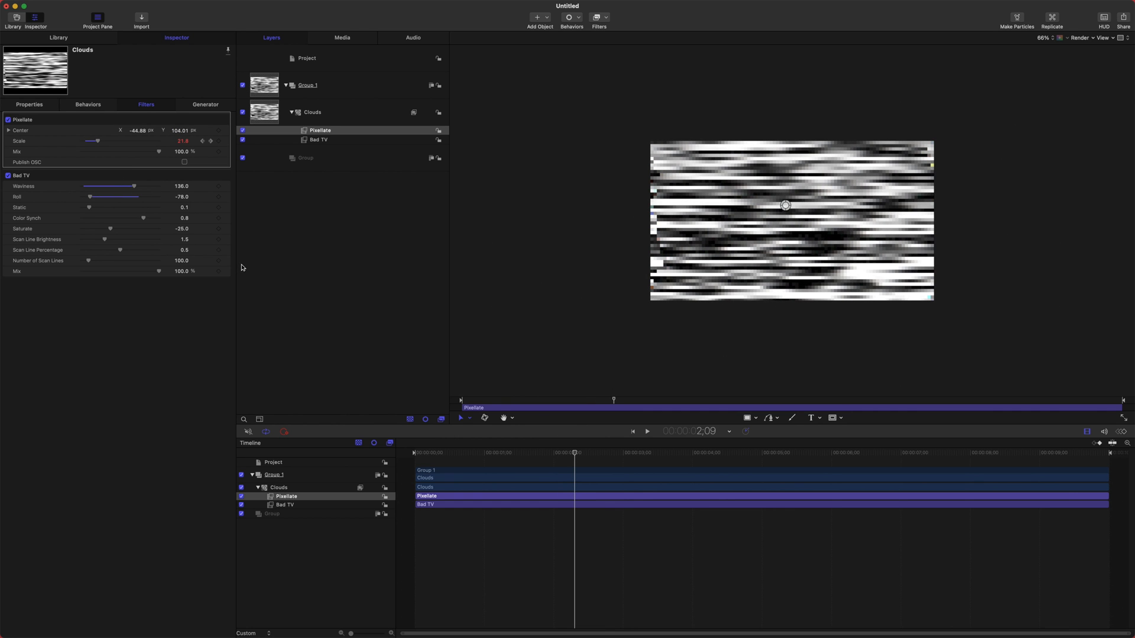
Shift the Pixellate filter's center X to about -112 px and show the filter's parameters in the Keyframe Editor.
{"action": "left_click_drag", "start_coordinate": [143, 133], "coordinate": [102, 231]}
{"action": "left_click", "coordinate": [85, 175]}
{"action": "left_click", "coordinate": [37, 118]}
{"action": "left_click", "coordinate": [227, 122]}
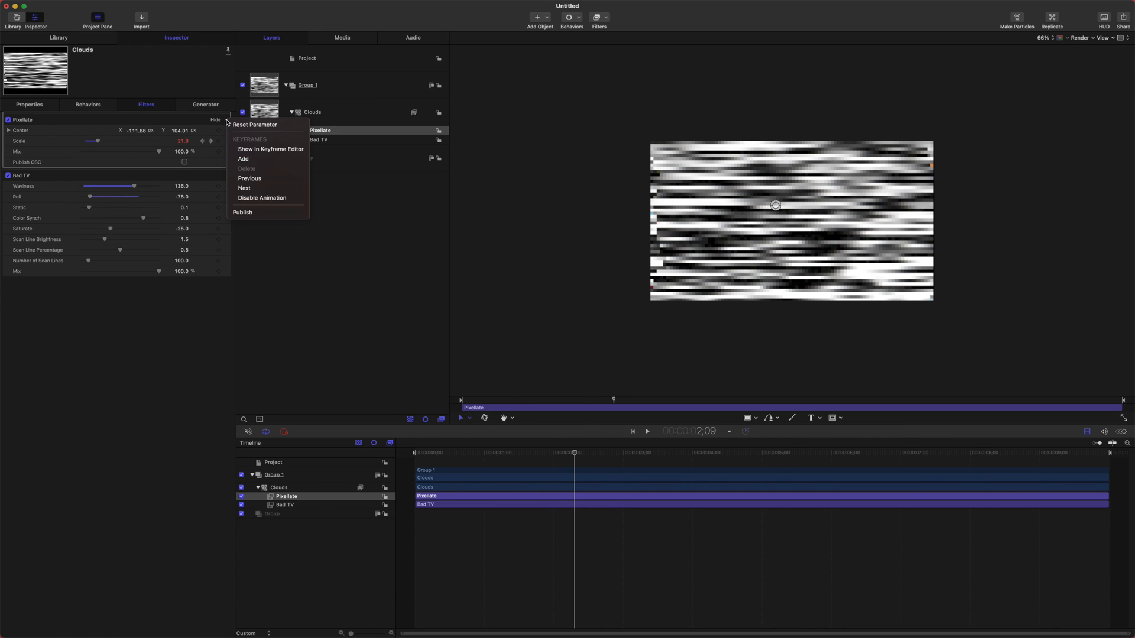
{"action": "left_click", "coordinate": [269, 149]}
Move the last Pixellate Scale keyframe to about 5:00 at a much higher value, and curve its path with a tangent handle.
{"action": "left_click_drag", "start_coordinate": [681, 589], "coordinate": [764, 574]}
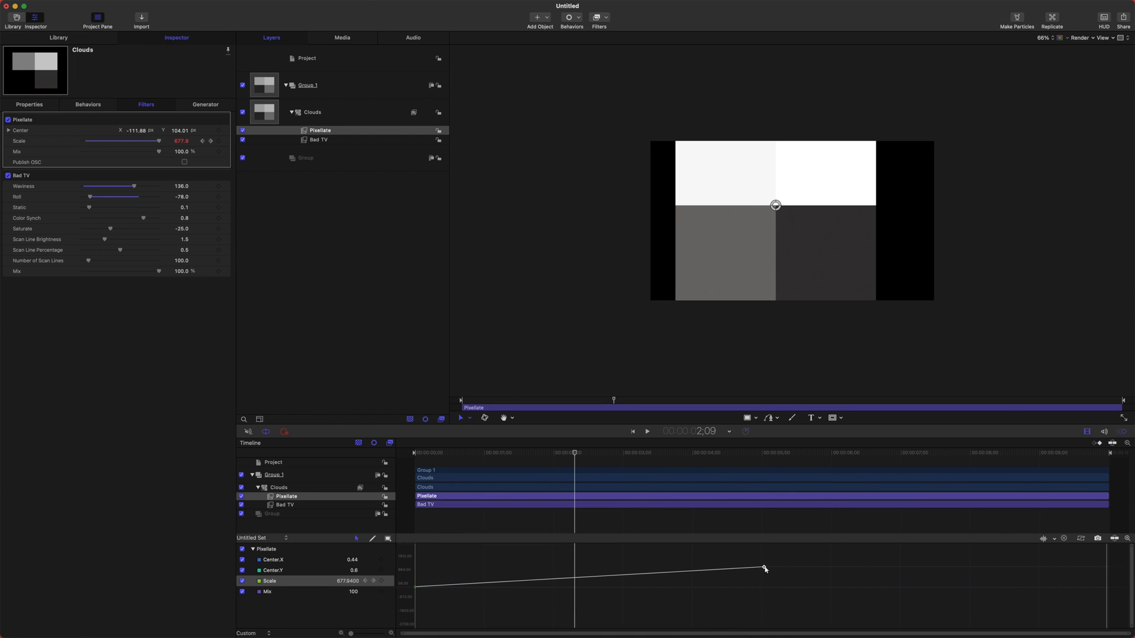
{"action": "right_click", "coordinate": [764, 568]}
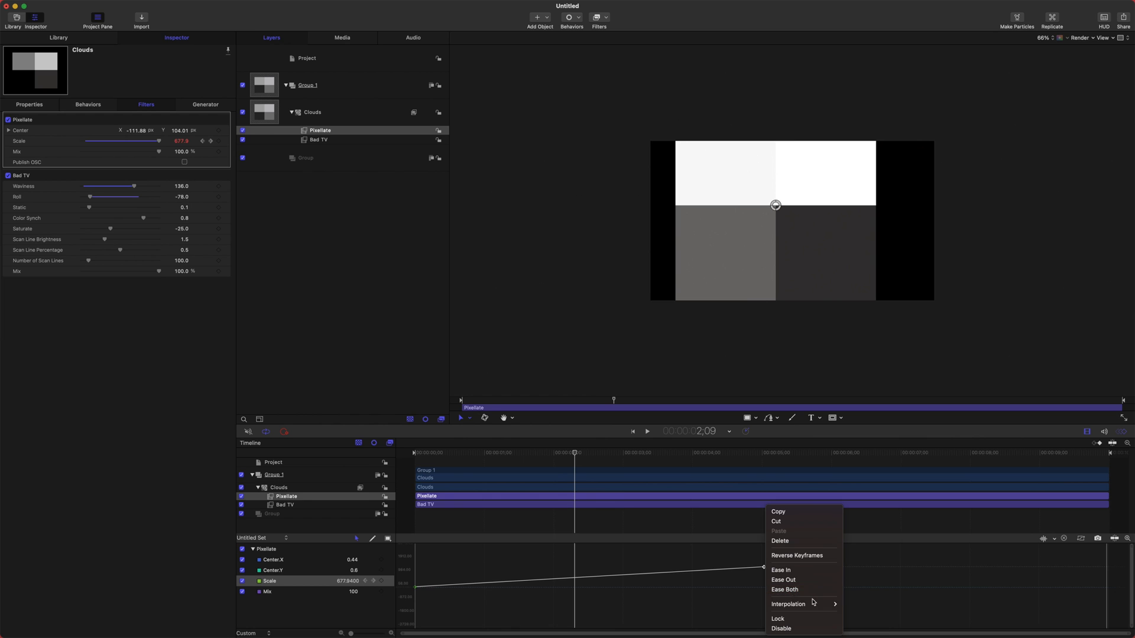
{"action": "mouse_move", "coordinate": [810, 605]}
{"action": "left_click", "coordinate": [865, 609]}
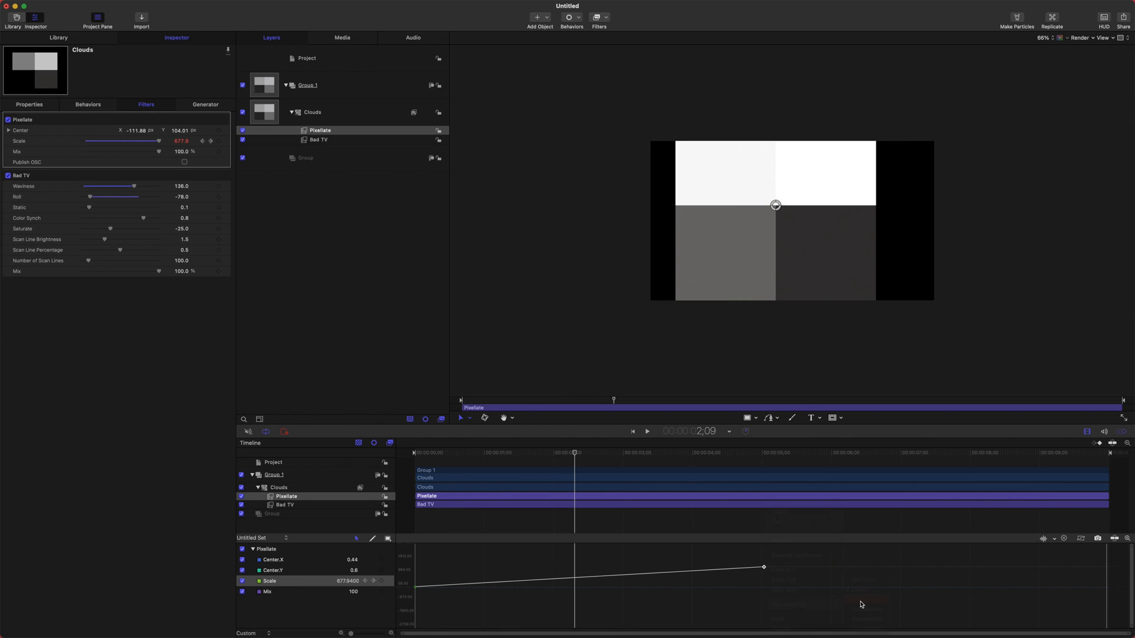
{"action": "left_click_drag", "start_coordinate": [652, 569], "coordinate": [549, 551]}
Play the curved Pixellate scale animation twice from near the start of the timeline.
{"action": "left_click_drag", "start_coordinate": [551, 453], "coordinate": [486, 457]}
{"action": "key", "text": "space"}
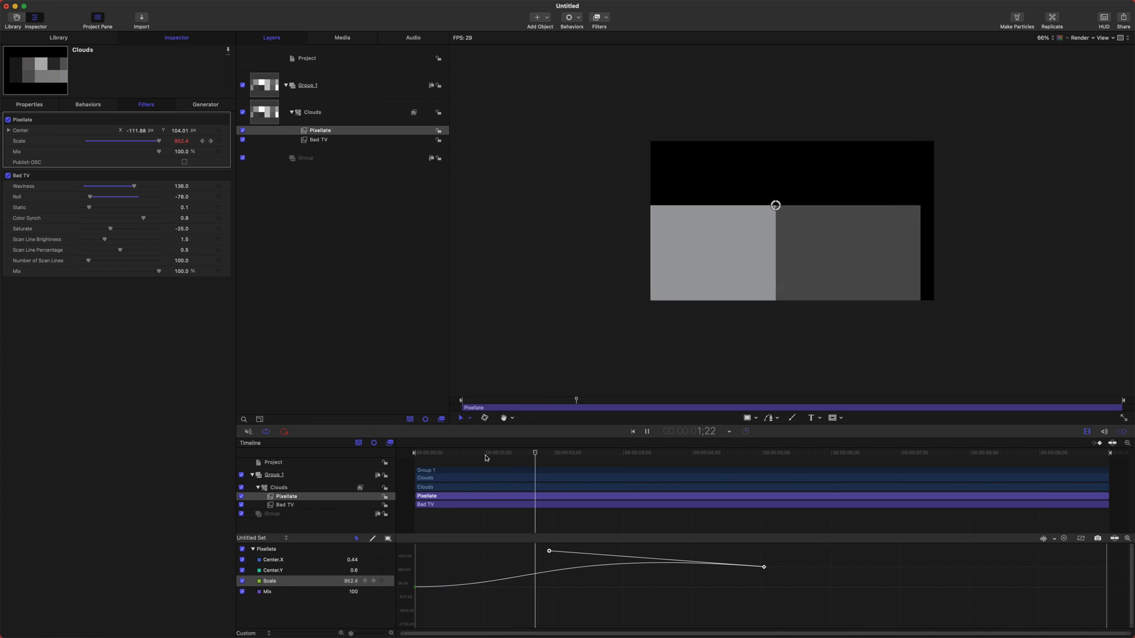
{"action": "left_click_drag", "start_coordinate": [594, 454], "coordinate": [426, 475]}
{"action": "key", "text": "space"}
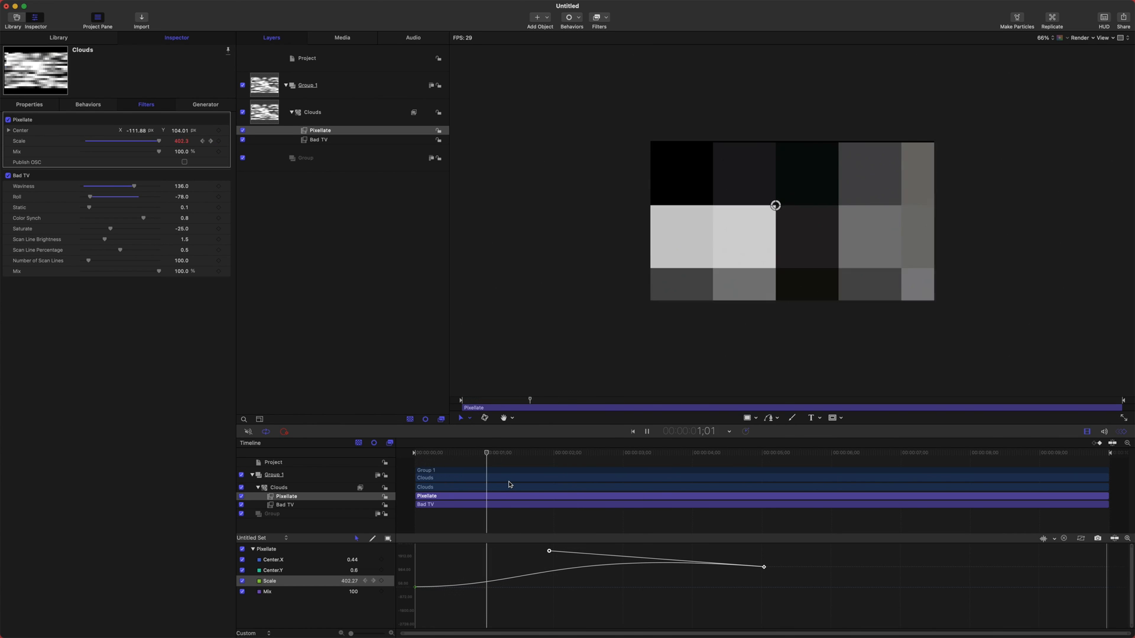
{"action": "key", "text": "space"}
Delete the Pixellate and Bad TV filters, the Clouds generator and the empty lower Group, keeping only Group 1.
{"action": "left_click", "coordinate": [332, 211]}
{"action": "left_click", "coordinate": [347, 131]}
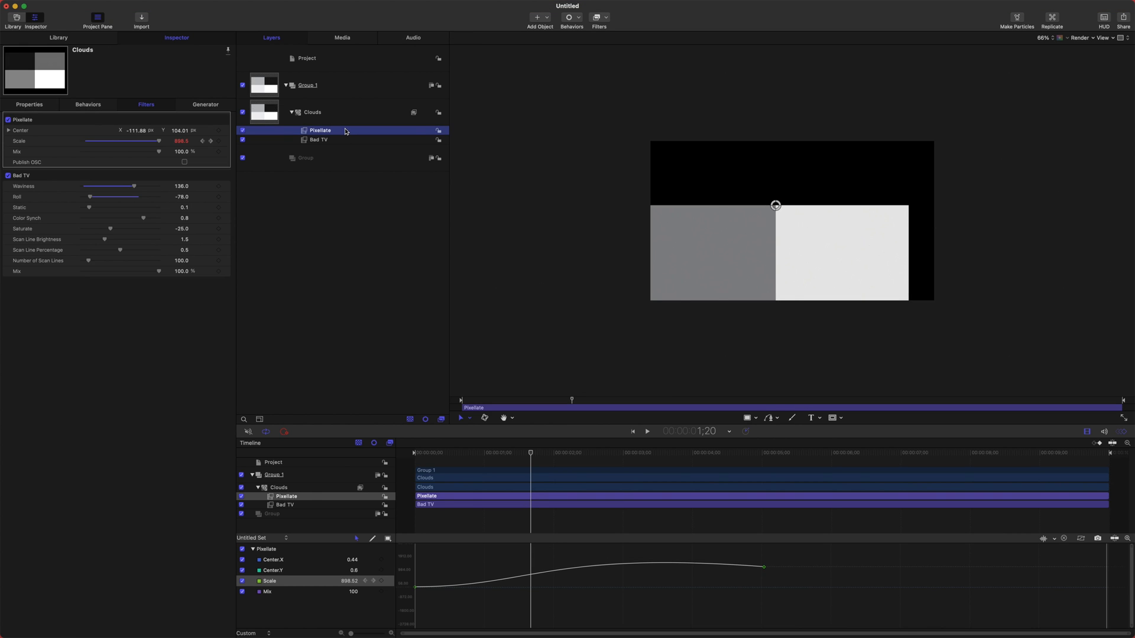
{"action": "key", "text": "Delete"}
{"action": "left_click", "coordinate": [346, 132]}
{"action": "key", "text": "Delete"}
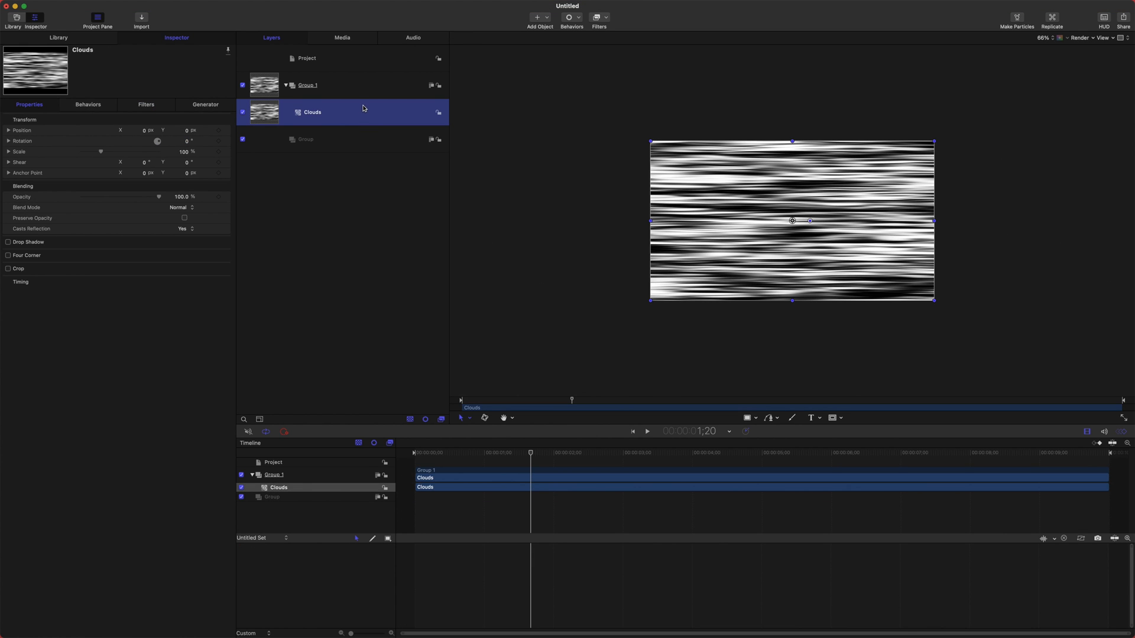
{"action": "key", "text": "Delete"}
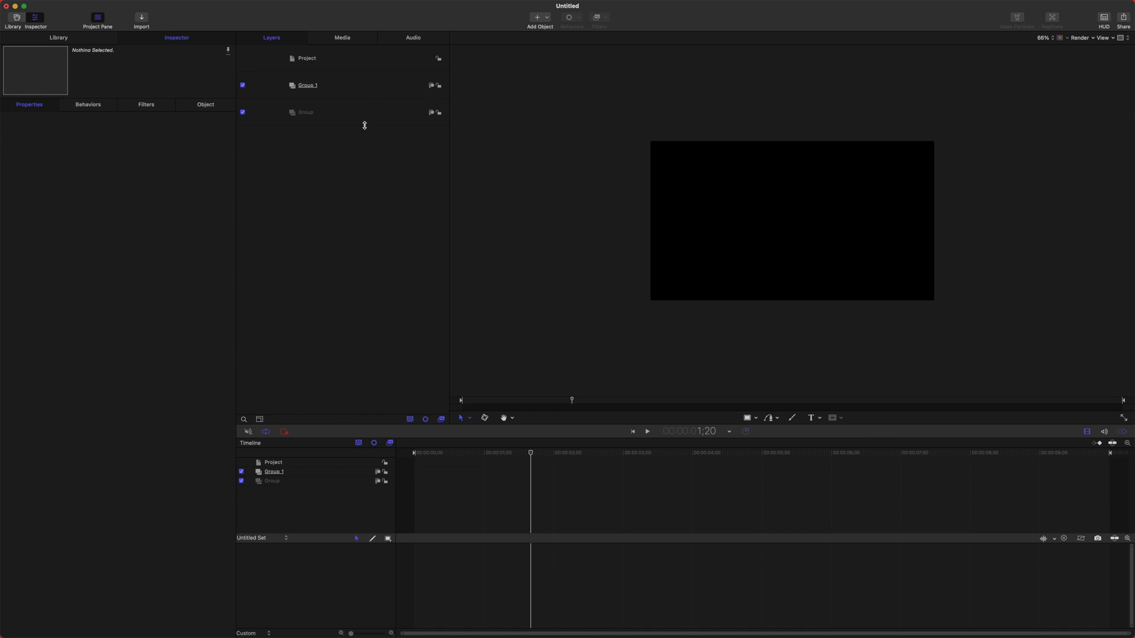
{"action": "left_click", "coordinate": [394, 109]}
{"action": "key", "text": "Delete"}
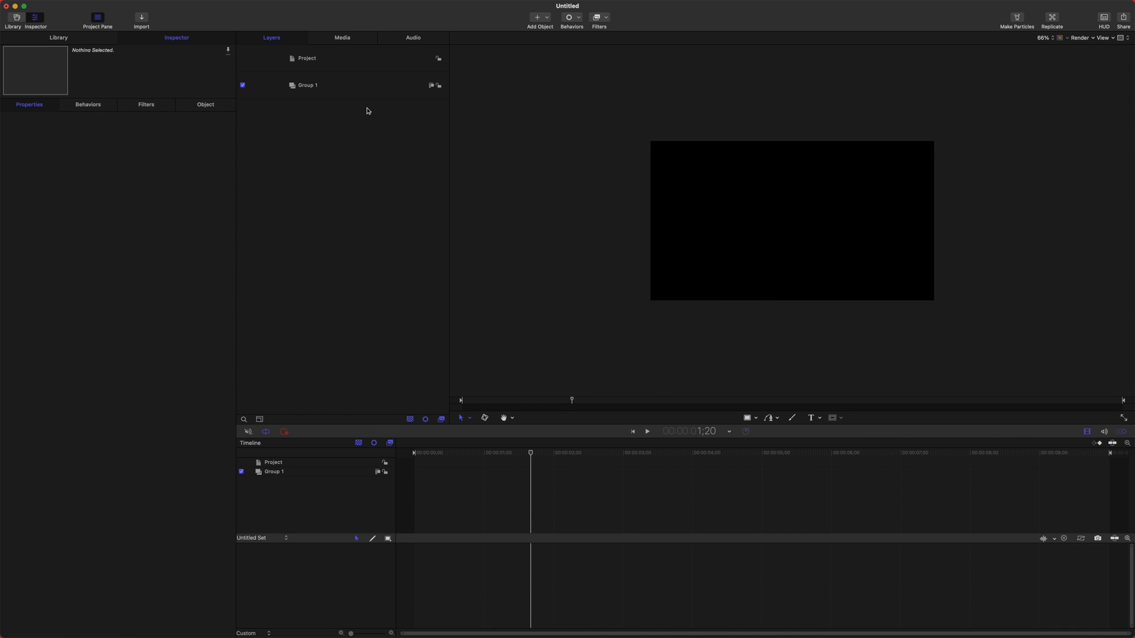
Add the text "Subscribe" to Group 1 at size 275, and place its HUD beside the canvas.
{"action": "left_click", "coordinate": [346, 87]}
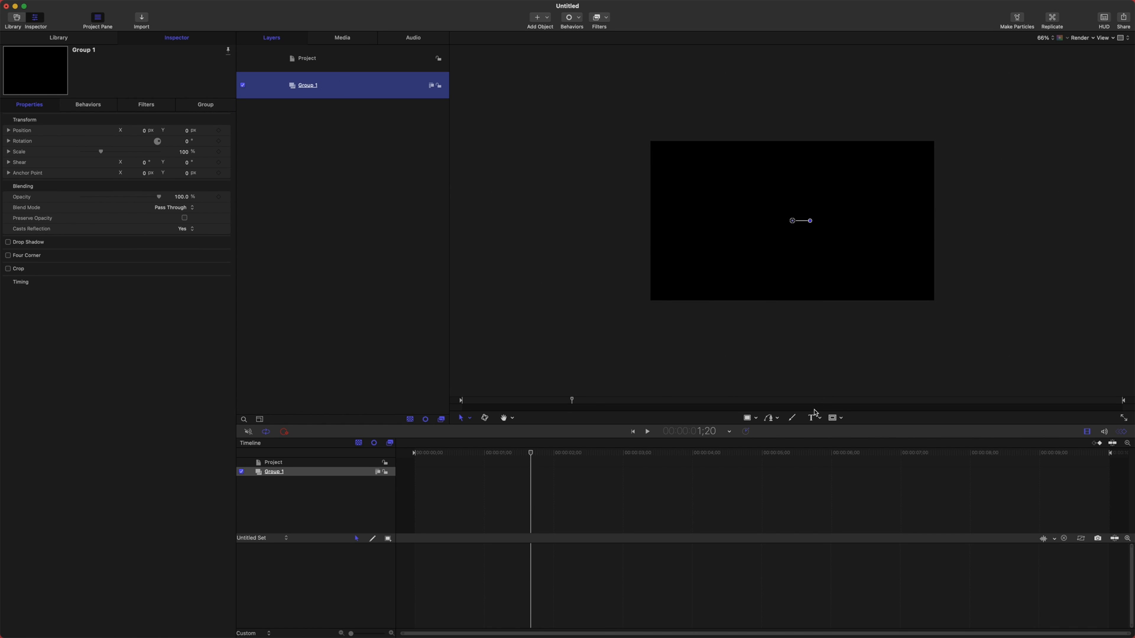
{"action": "left_click", "coordinate": [748, 201]}
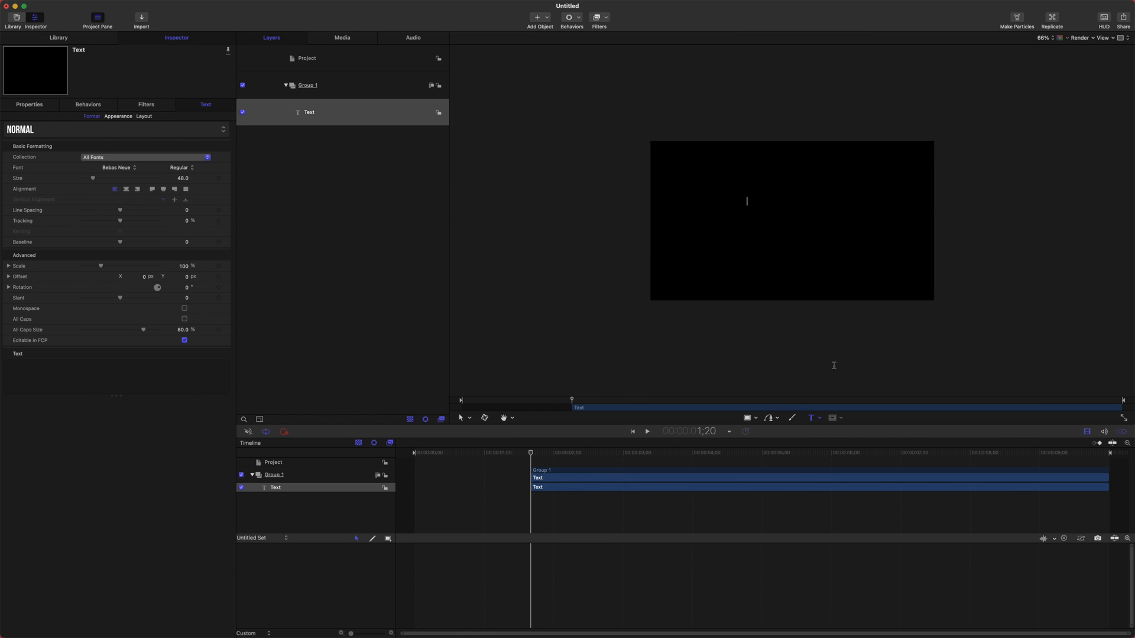
{"action": "left_click", "coordinate": [550, 201]}
{"action": "left_click_drag", "start_coordinate": [185, 180], "coordinate": [1062, 14]}
{"action": "left_click", "coordinate": [1103, 18]}
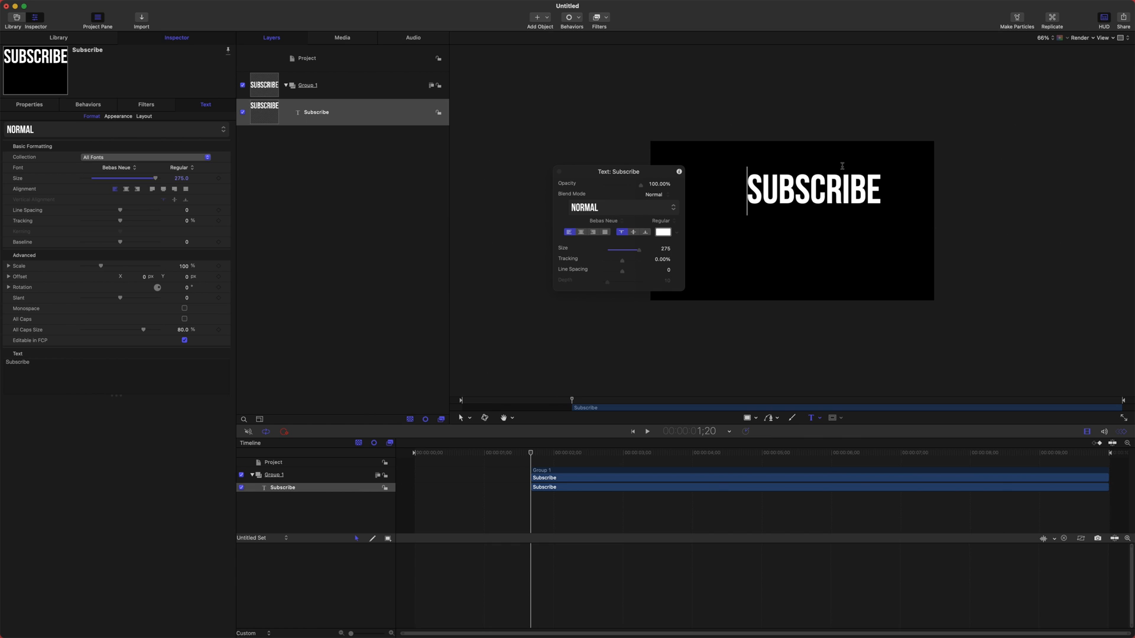
{"action": "left_click_drag", "start_coordinate": [620, 181], "coordinate": [522, 179]}
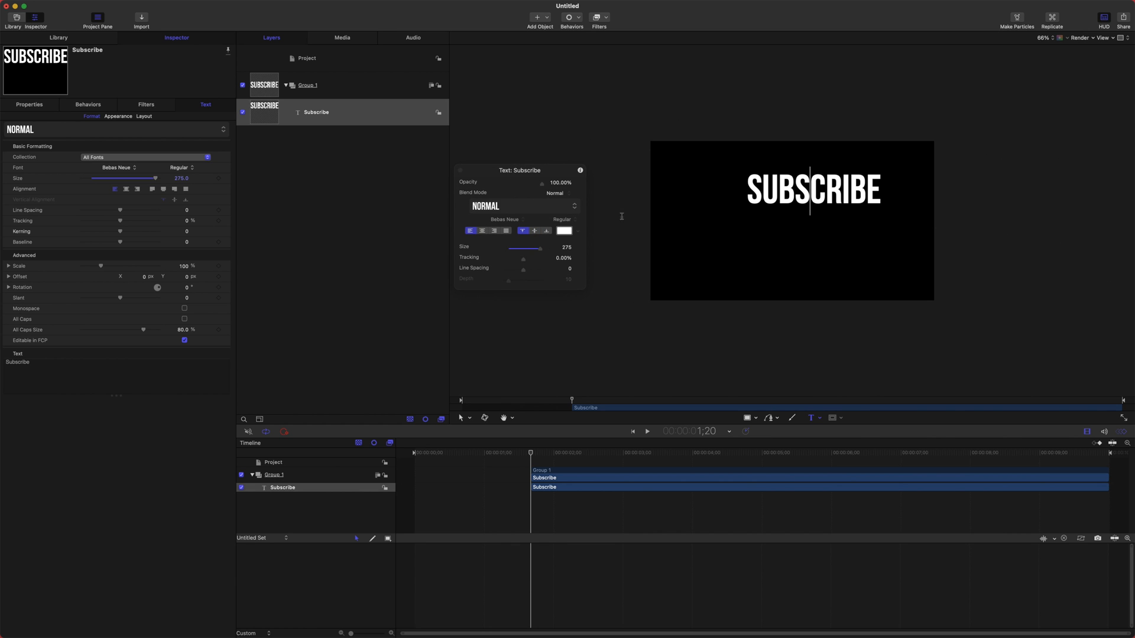
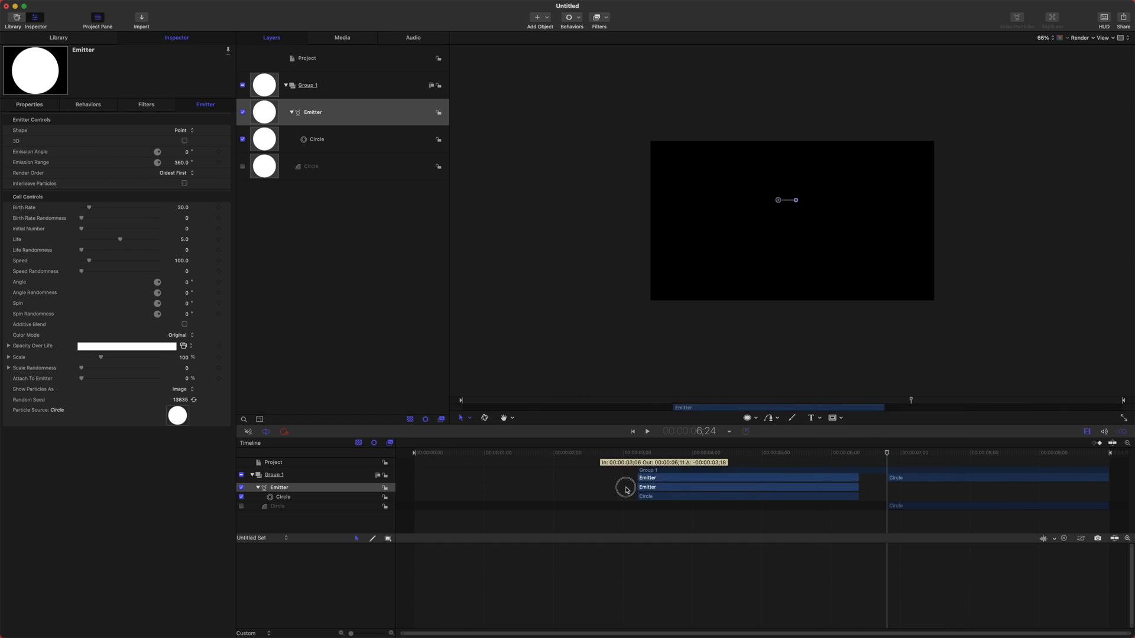
Undo the Emitter's last timeline move, shift the Emitter and Circle to the project start, and return the playhead there.
{"action": "key", "text": "super+z"}
{"action": "left_click_drag", "start_coordinate": [915, 468], "coordinate": [443, 476]}
{"action": "left_click_drag", "start_coordinate": [476, 450], "coordinate": [232, 463]}
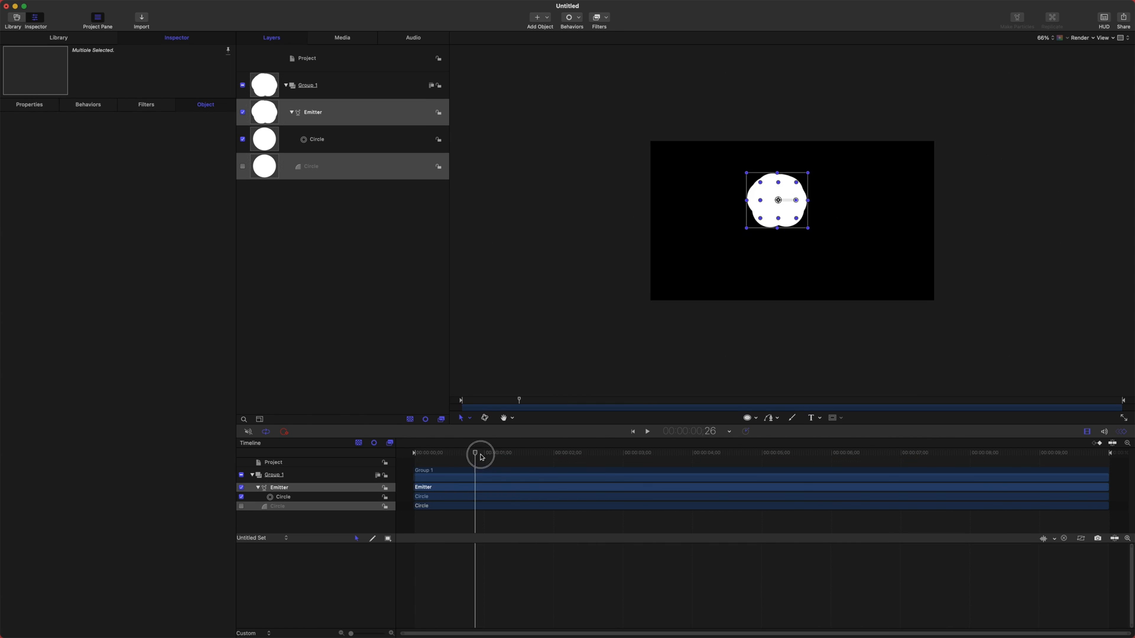
{"action": "left_click", "coordinate": [357, 227]}
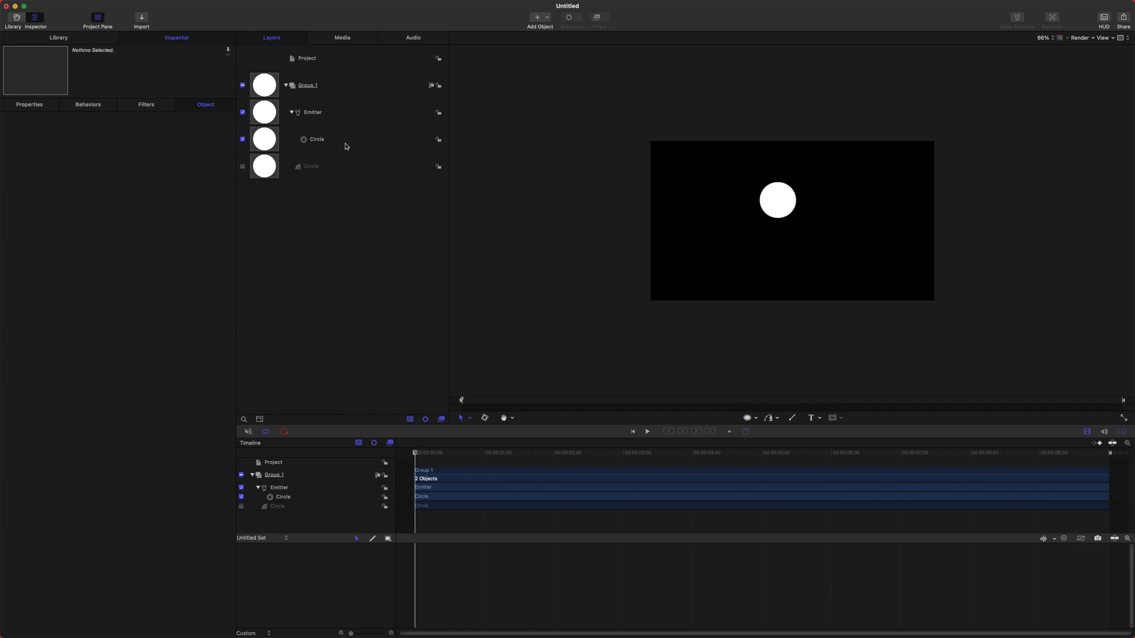
Move the Emitter diagonally toward the middle of the canvas, away from its hidden source Circle.
{"action": "left_click", "coordinate": [343, 166]}
{"action": "left_click", "coordinate": [344, 113]}
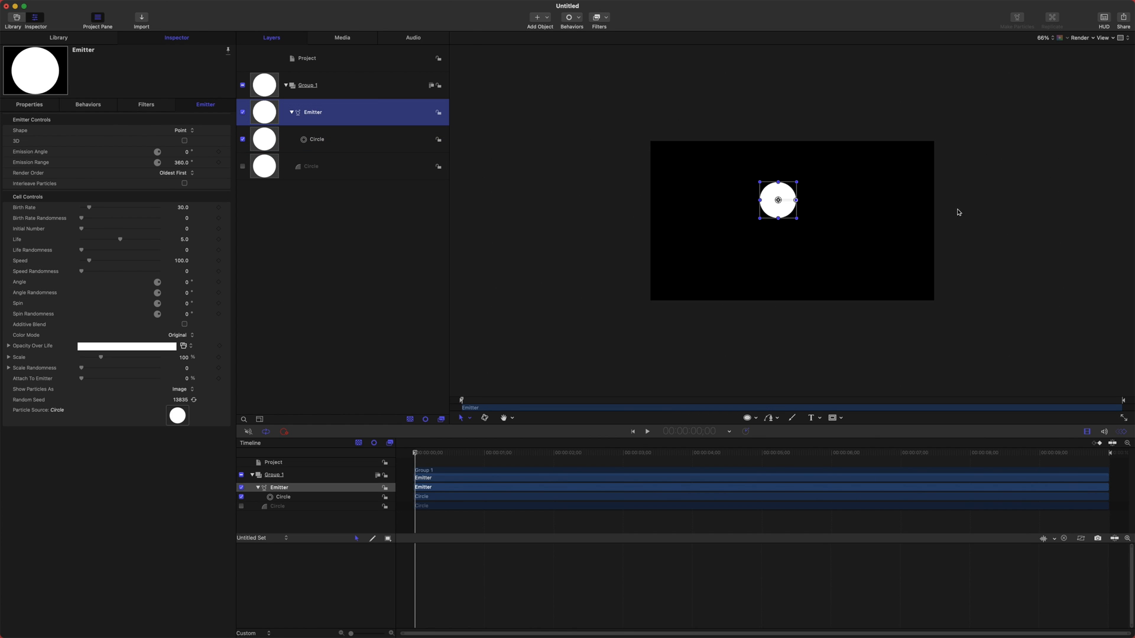
{"action": "left_click_drag", "start_coordinate": [778, 210], "coordinate": [798, 232]}
{"action": "left_click_drag", "start_coordinate": [339, 168], "coordinate": [334, 178]}
{"action": "key", "text": "super+z"}
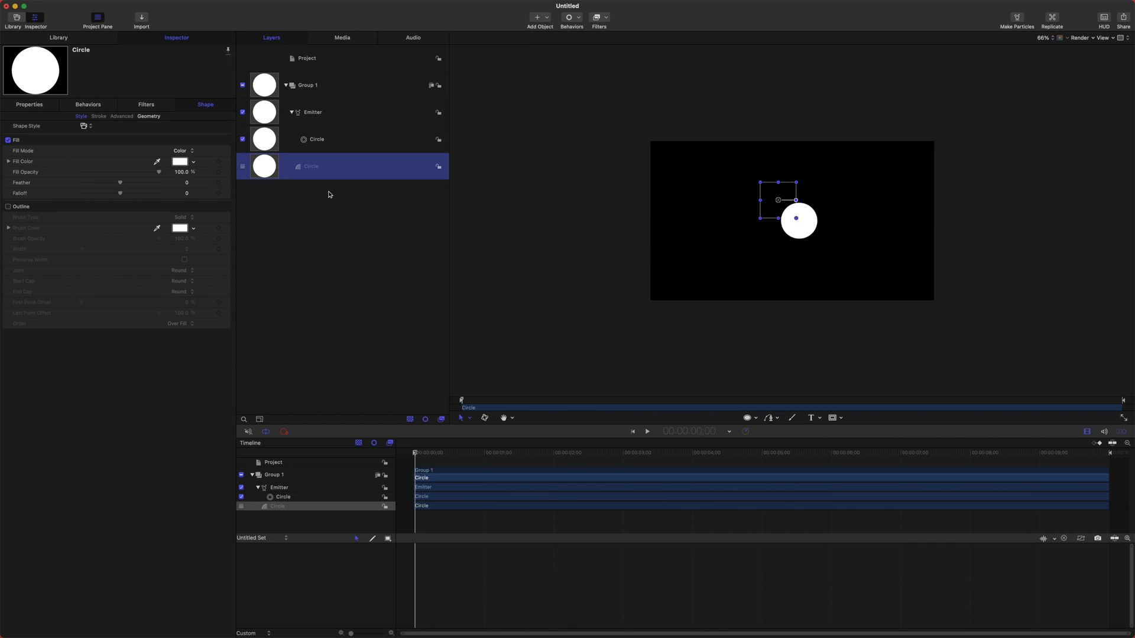
Try a different fill color on the hidden source Circle, and undo the change.
{"action": "left_click", "coordinate": [180, 161]}
{"action": "left_click_drag", "start_coordinate": [66, 533], "coordinate": [147, 534]}
{"action": "key", "text": "super+z"}
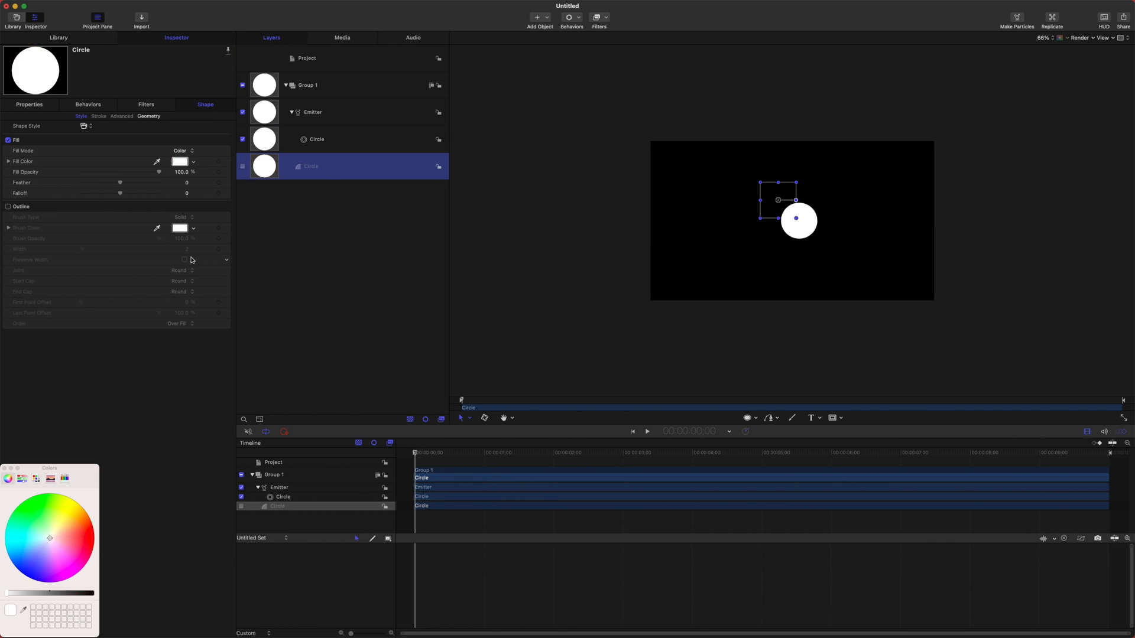
Try an extreme particle Speed of 100000 on the Emitter.
{"action": "left_click", "coordinate": [355, 123]}
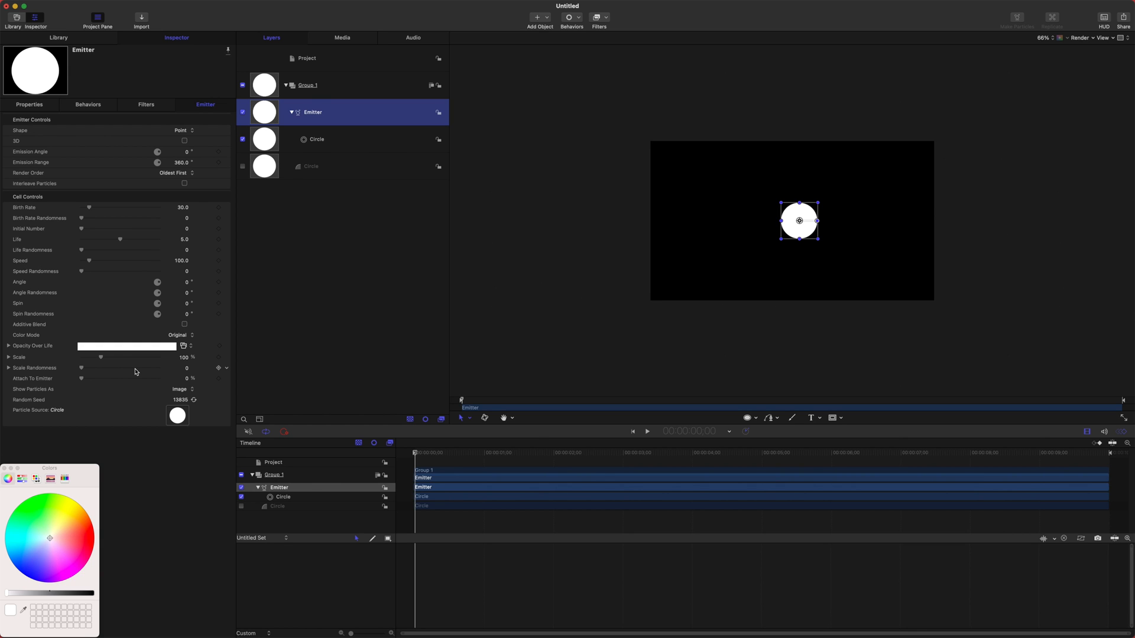
{"action": "left_click_drag", "start_coordinate": [90, 263], "coordinate": [159, 262]}
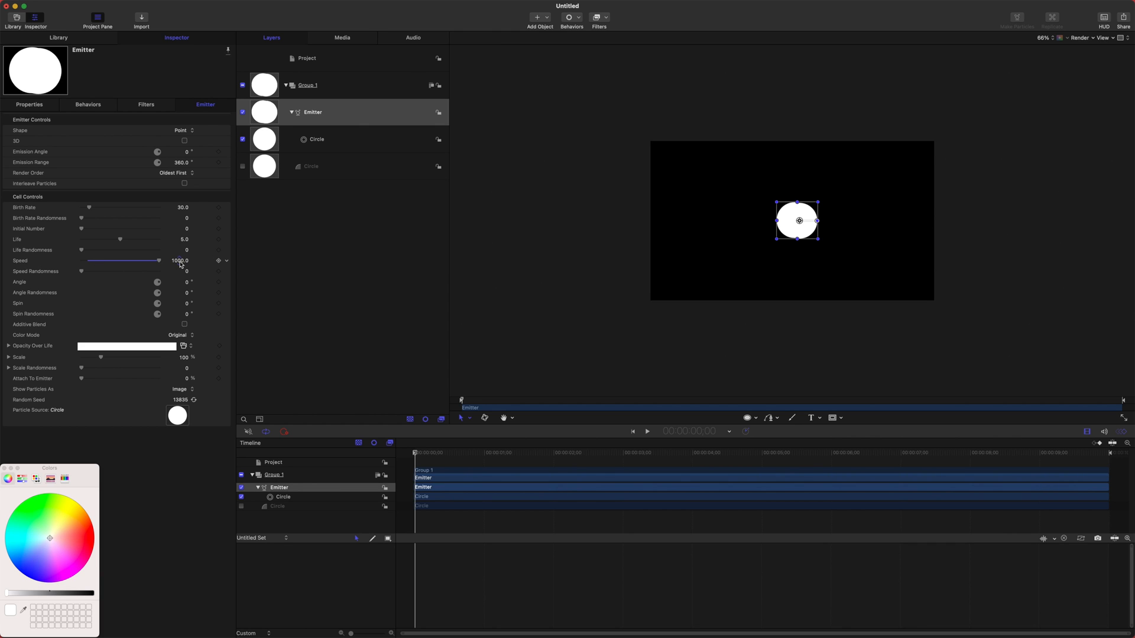
{"action": "mouse_move", "coordinate": [181, 264]}
{"action": "left_mouse_down"}
{"action": "mouse_move", "coordinate": [225, 264]}
{"action": "mouse_move", "coordinate": [180, 263]}
{"action": "left_mouse_up"}
{"action": "type", "text": "10"}
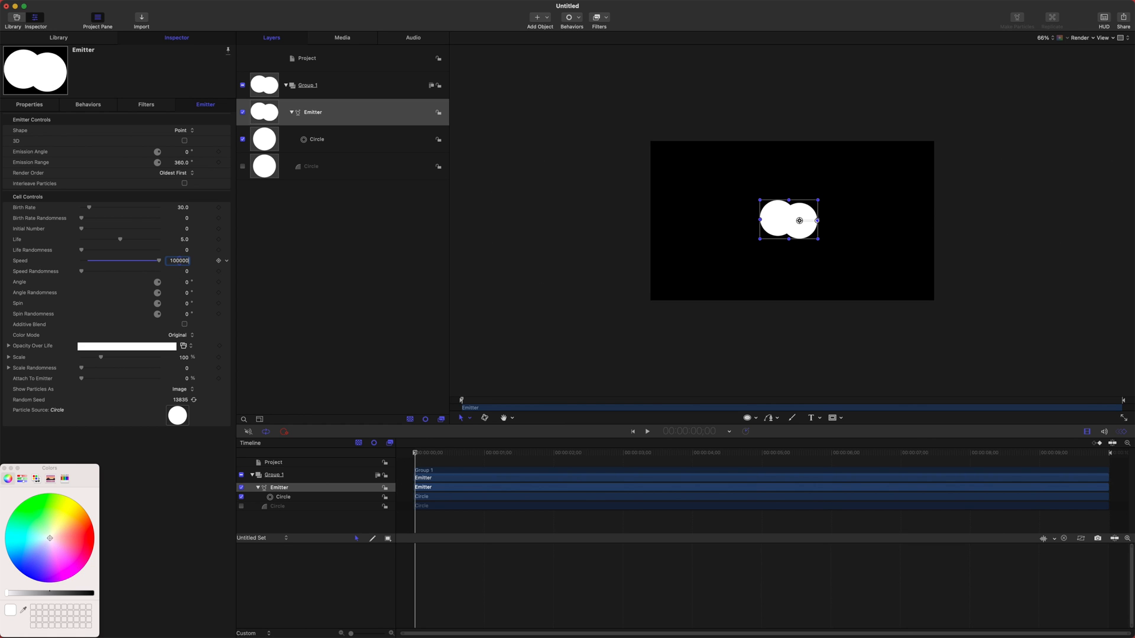
{"action": "key", "text": "Return"}
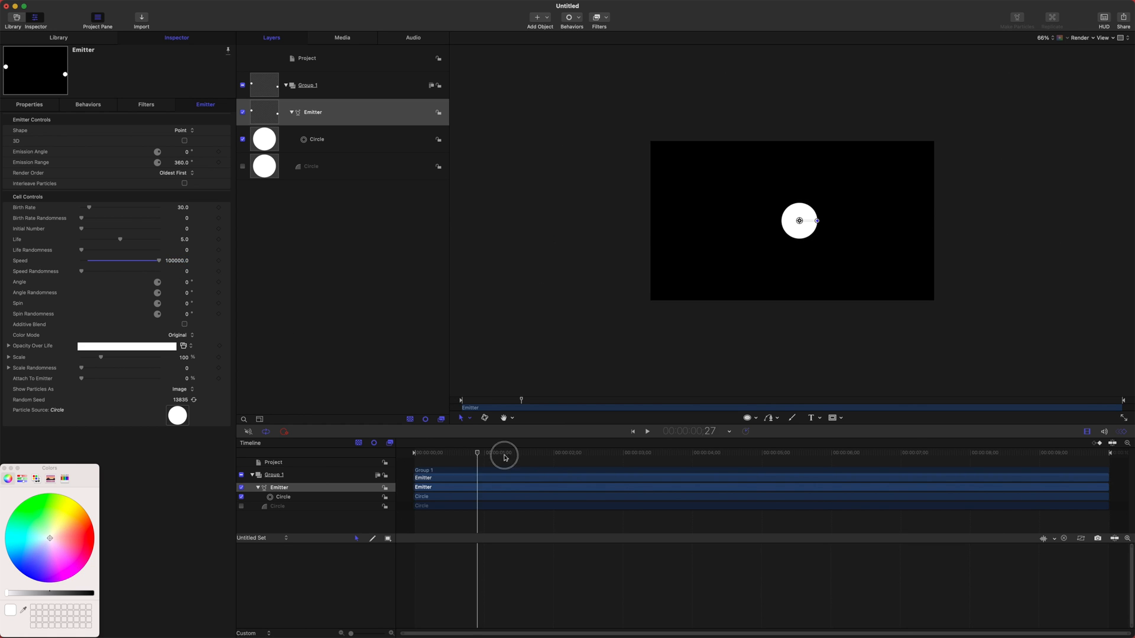
Set the Emitter's particle Speed to 0.
{"action": "left_click", "coordinate": [172, 260]}
{"action": "key", "text": "BackSpace"}
{"action": "type", "text": "0"}
{"action": "key", "text": "Return"}
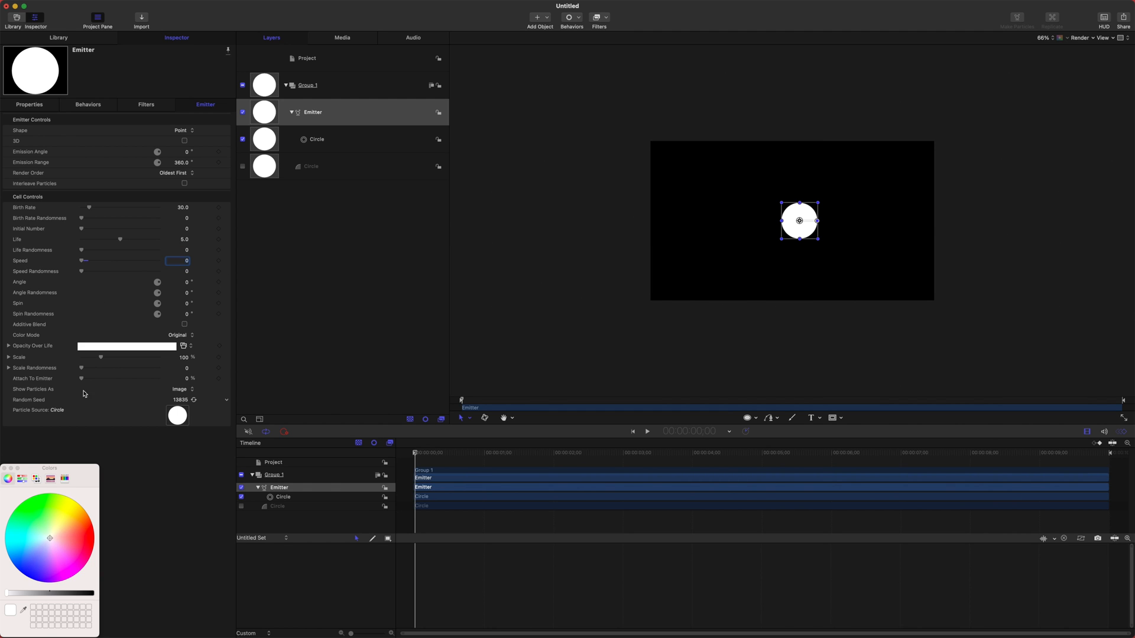
Set the Emitter's Scale to 30%, Scale Randomness to 184 and Speed to 457, and preview the particles.
{"action": "left_click_drag", "start_coordinate": [100, 358], "coordinate": [145, 368]}
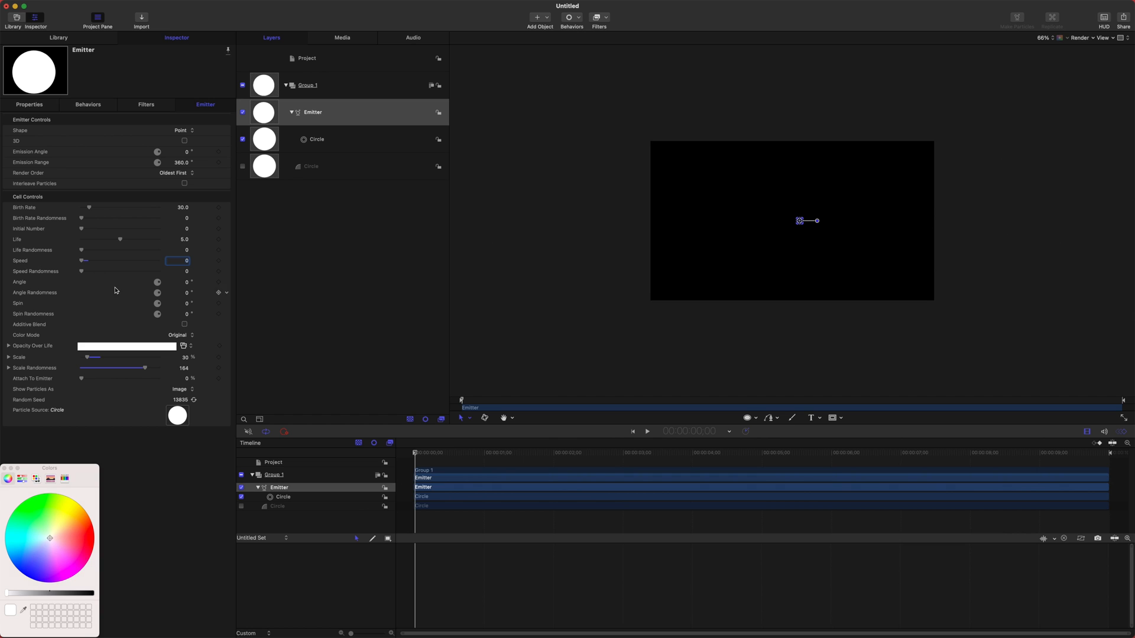
{"action": "left_click_drag", "start_coordinate": [91, 264], "coordinate": [117, 261]}
{"action": "mouse_move", "coordinate": [442, 454]}
{"action": "left_mouse_down"}
{"action": "mouse_move", "coordinate": [474, 453]}
{"action": "mouse_move", "coordinate": [423, 447]}
{"action": "left_mouse_up"}
{"action": "key", "text": "space"}
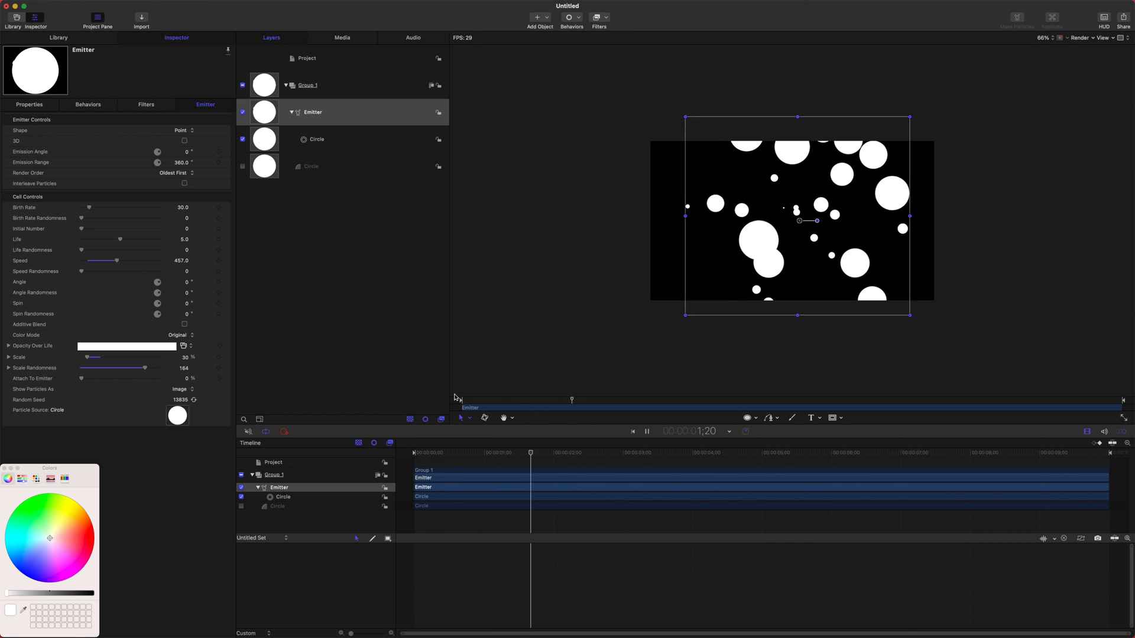
{"action": "key", "text": "space"}
Reduce the Emitter's Scale to 13% and Scale Randomness to 20, and preview the smaller particles.
{"action": "mouse_move", "coordinate": [92, 360]}
{"action": "left_mouse_down"}
{"action": "mouse_move", "coordinate": [177, 363]}
{"action": "mouse_move", "coordinate": [89, 370]}
{"action": "left_mouse_up"}
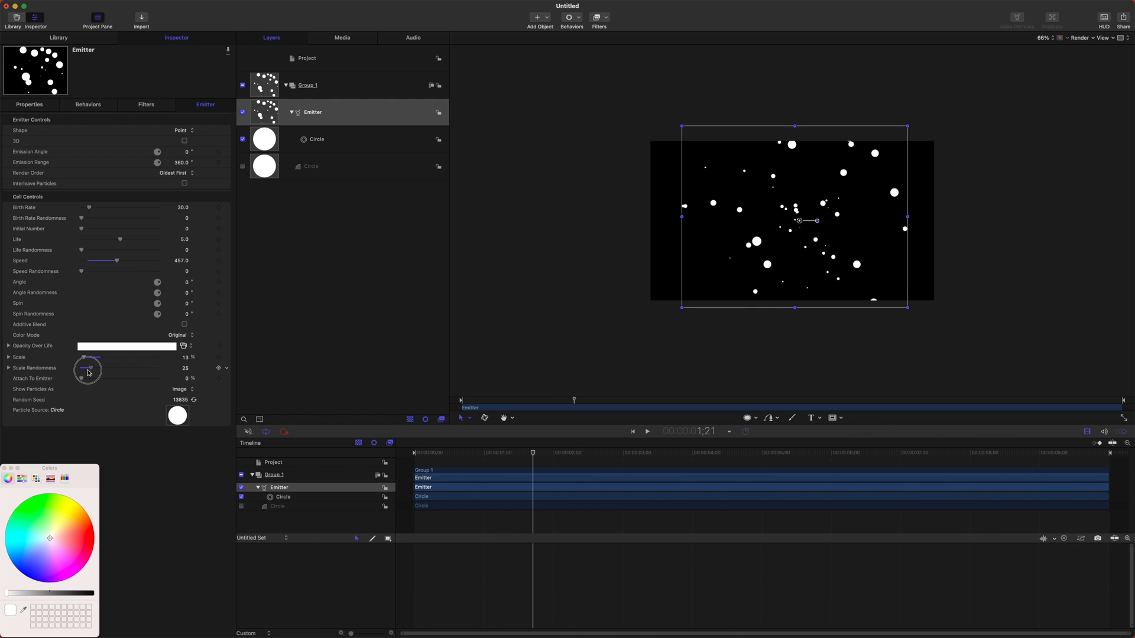
{"action": "left_click_drag", "start_coordinate": [465, 453], "coordinate": [434, 454]}
{"action": "key", "text": "space"}
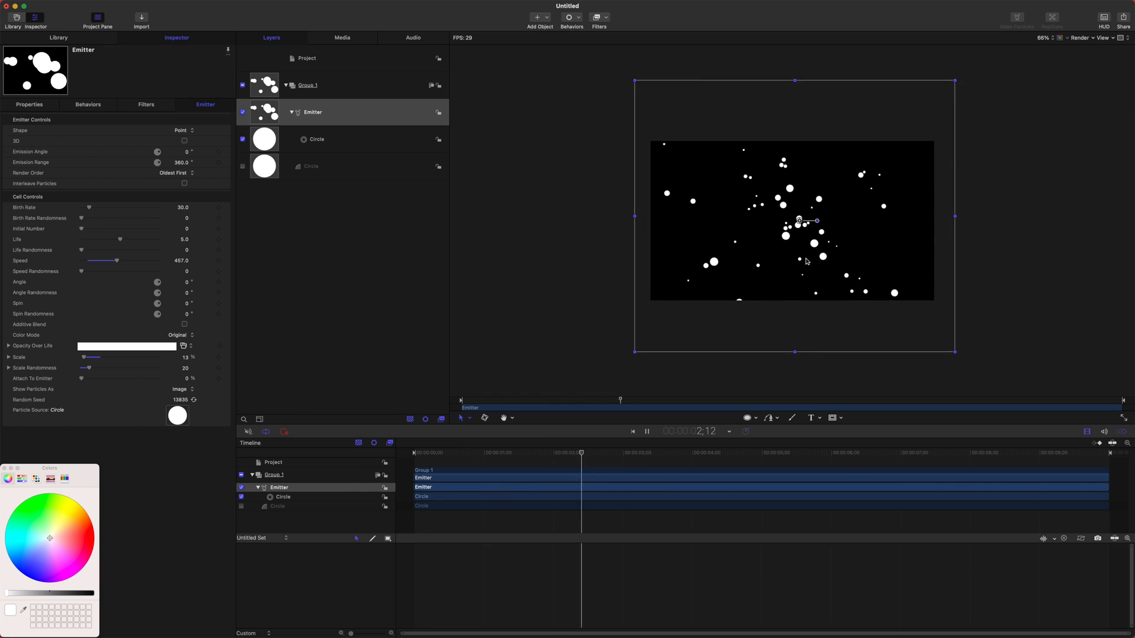
{"action": "key", "text": "space"}
{"action": "left_click_drag", "start_coordinate": [594, 454], "coordinate": [412, 443]}
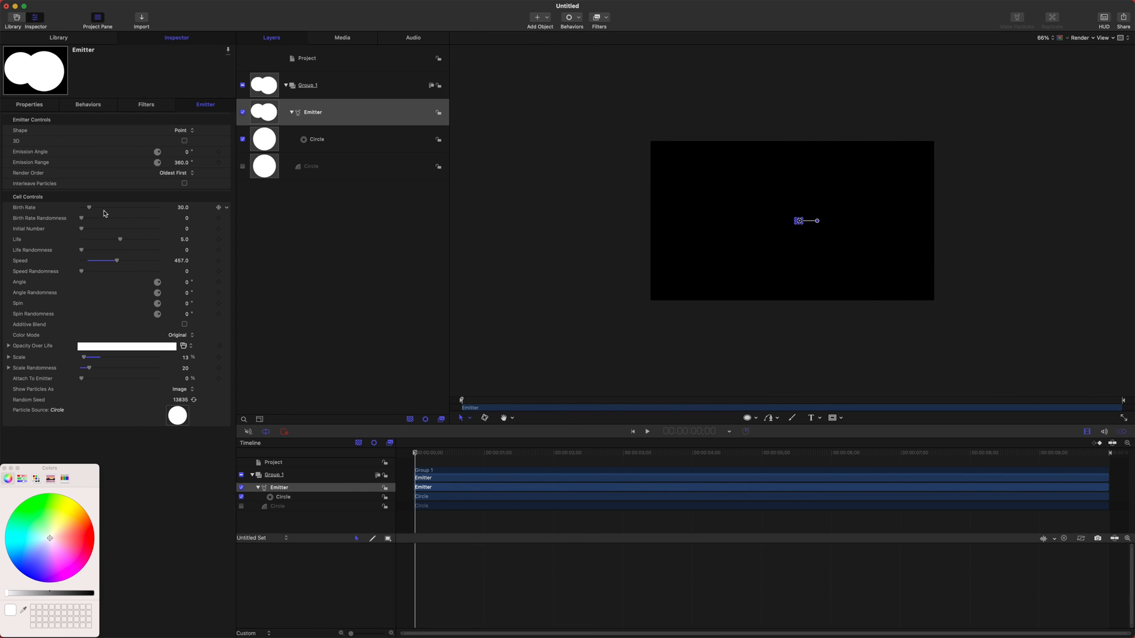
Set the Emitter's Birth Rate to 300 and Birth Rate Randomness to 100, previewing each change.
{"action": "left_click_drag", "start_coordinate": [92, 210], "coordinate": [158, 208]}
{"action": "key", "text": "space"}
{"action": "key", "text": "space"}
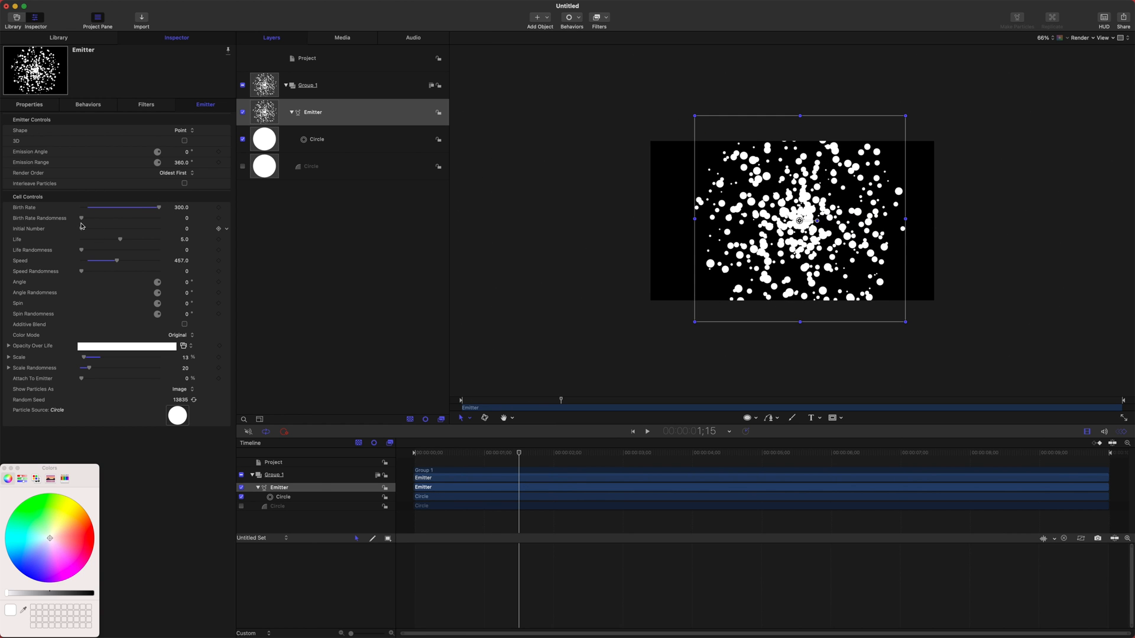
{"action": "left_click_drag", "start_coordinate": [81, 218], "coordinate": [158, 218]}
{"action": "key", "text": "space"}
{"action": "key", "text": "space"}
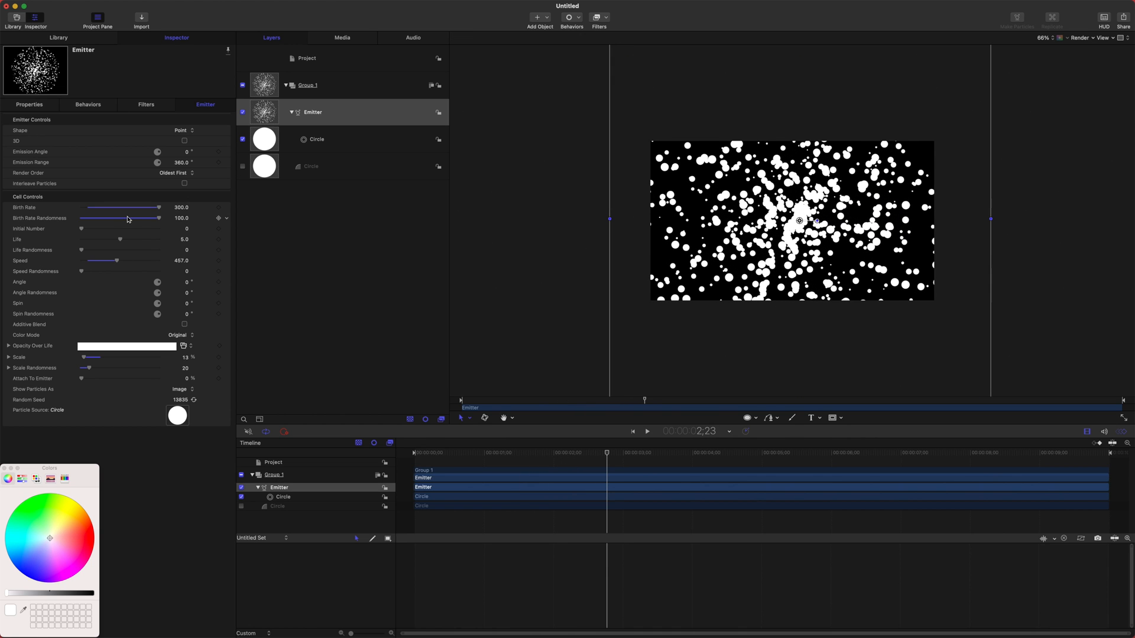
Set the Emitter's Speed Randomness to 1000 and preview the particle motion along the timeline.
{"action": "left_click_drag", "start_coordinate": [95, 271], "coordinate": [183, 271]}
{"action": "left_click_drag", "start_coordinate": [478, 455], "coordinate": [450, 455]}
{"action": "key", "text": "space"}
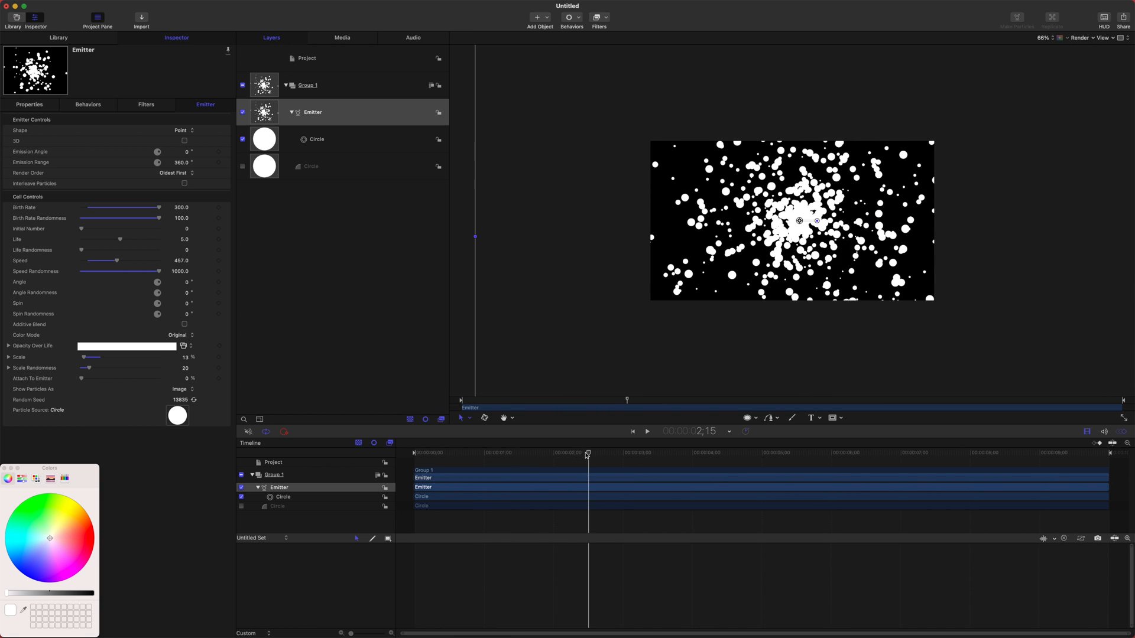
{"action": "left_click_drag", "start_coordinate": [586, 455], "coordinate": [445, 462]}
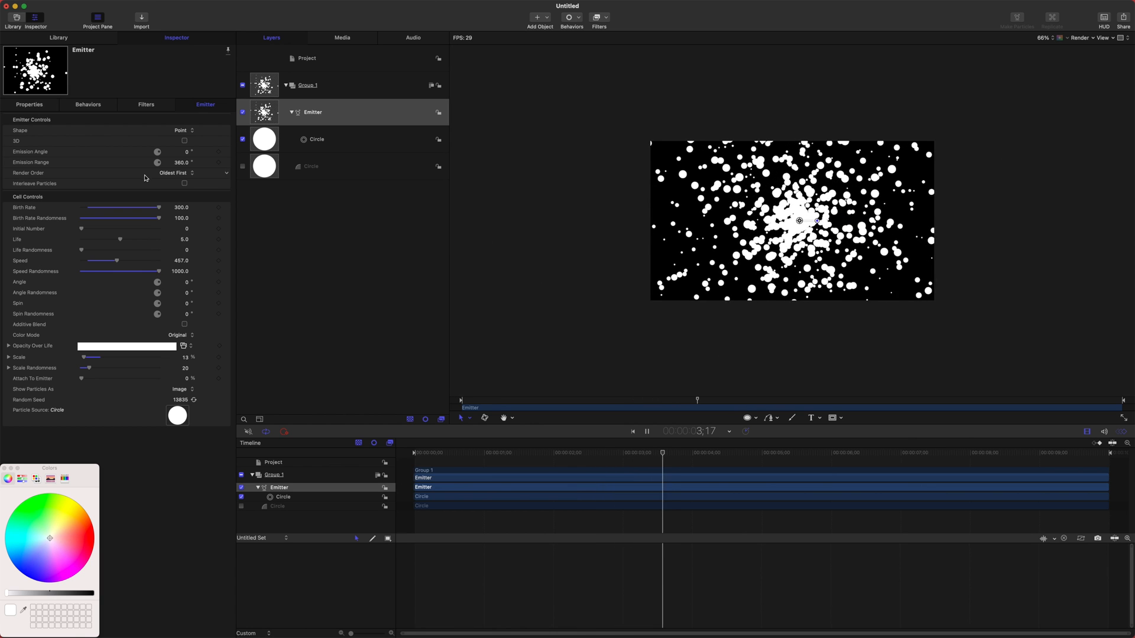
{"action": "key", "text": "space"}
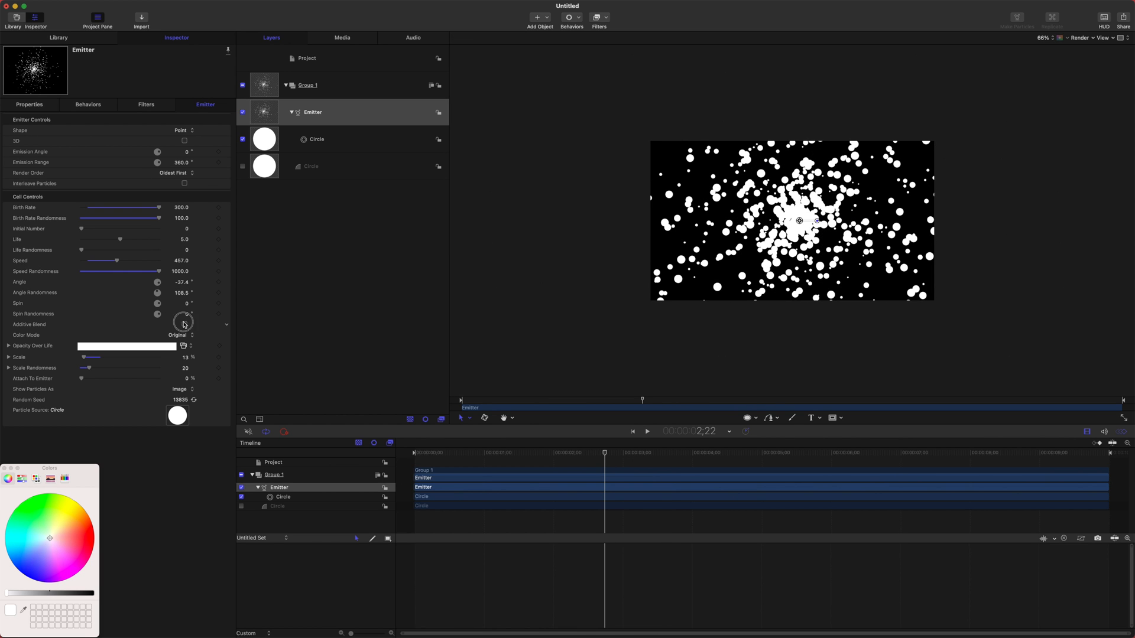
{"action": "left_click_drag", "start_coordinate": [553, 448], "coordinate": [512, 451]}
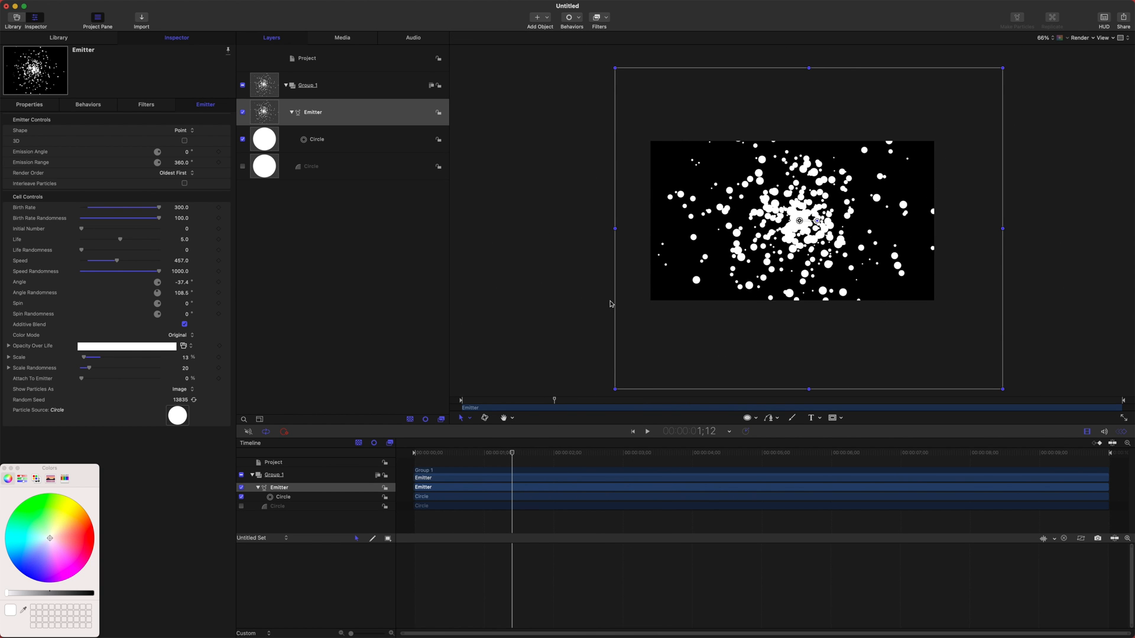
{"action": "key", "text": "space"}
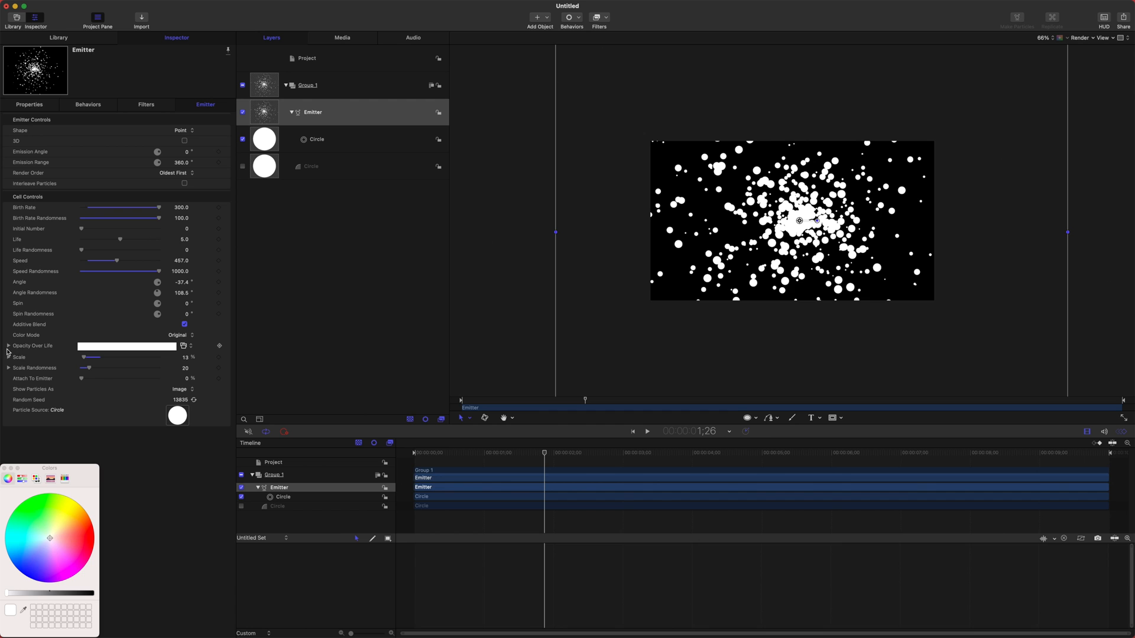
Lower the end point of the Emitter's Opacity Over Life gradient to 0% opacity and preview from the start.
{"action": "left_click", "coordinate": [8, 346]}
{"action": "left_click", "coordinate": [208, 365]}
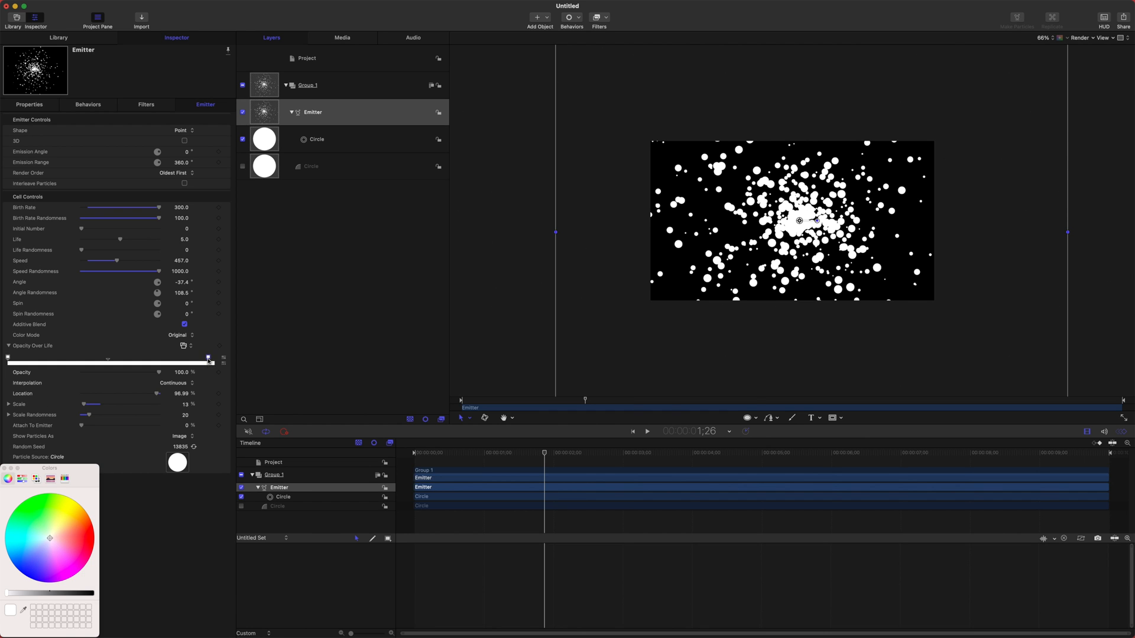
{"action": "left_click_drag", "start_coordinate": [166, 373], "coordinate": [1, 365]}
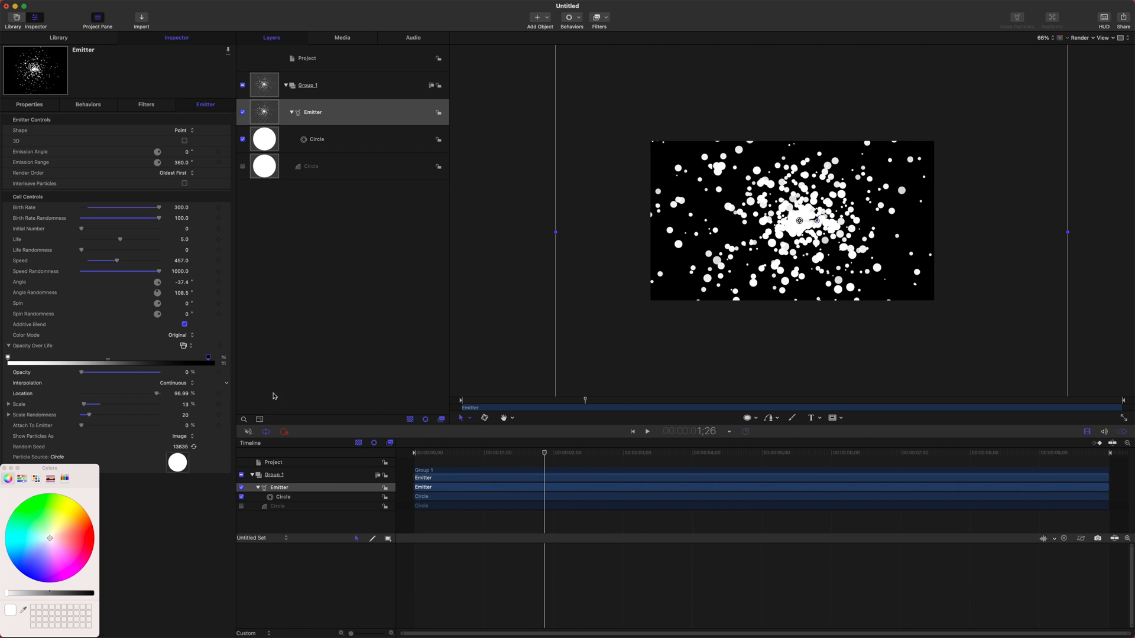
{"action": "key", "text": "Home"}
{"action": "key", "text": "space"}
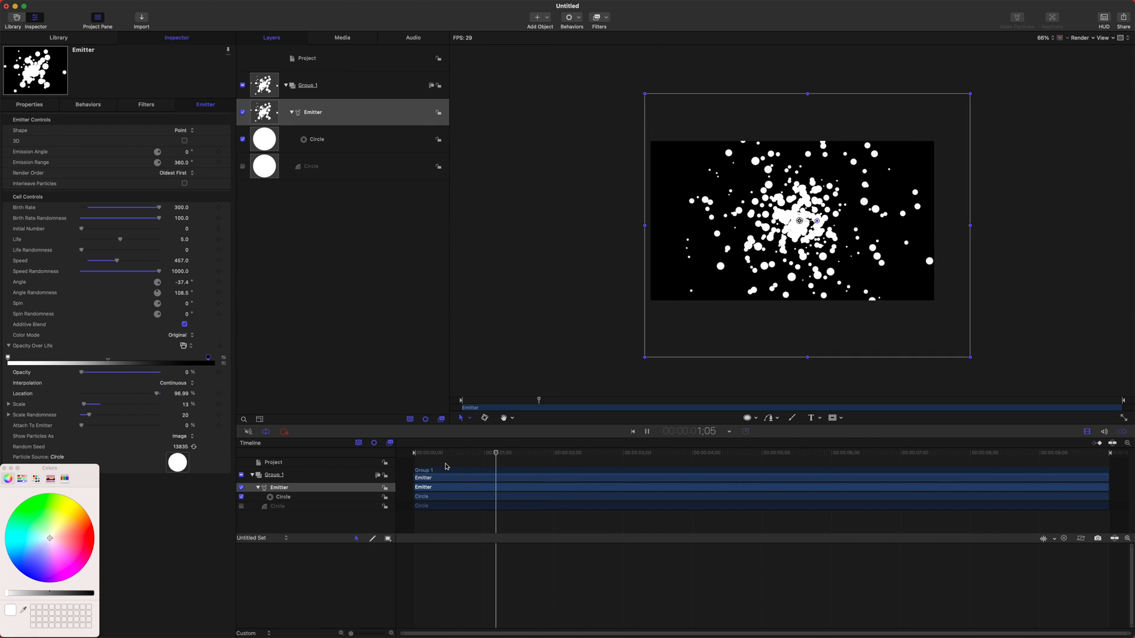
{"action": "key", "text": "space"}
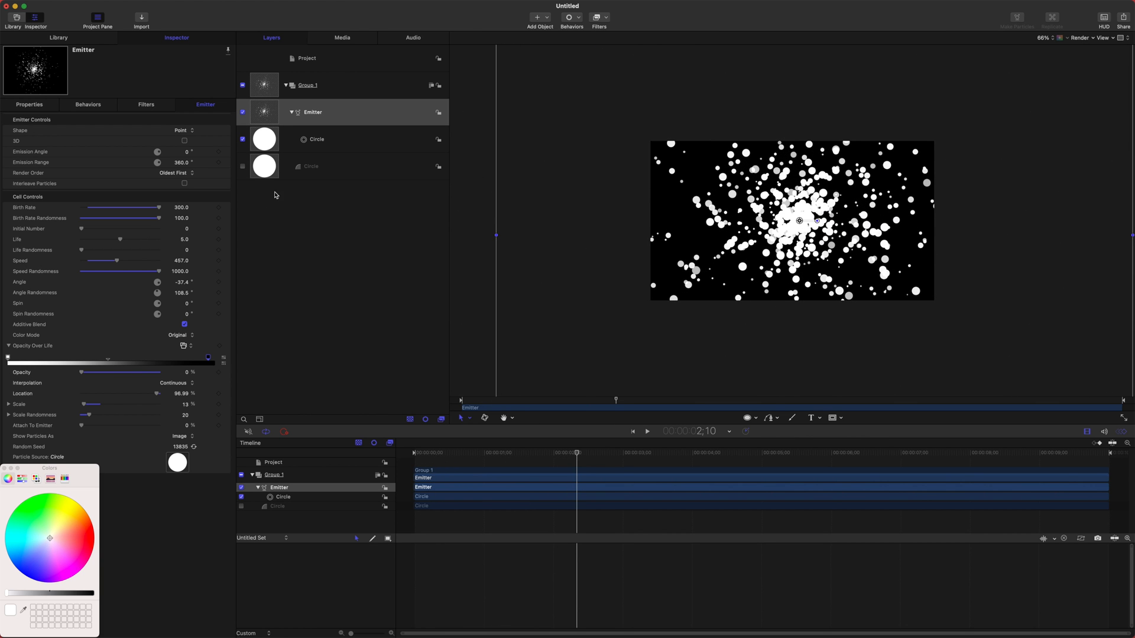
Shorten the Emitter's particle Life to about 1.6, preview it from the start, and close the Colors window.
{"action": "left_click_drag", "start_coordinate": [105, 240], "coordinate": [94, 239]}
{"action": "key", "text": "space"}
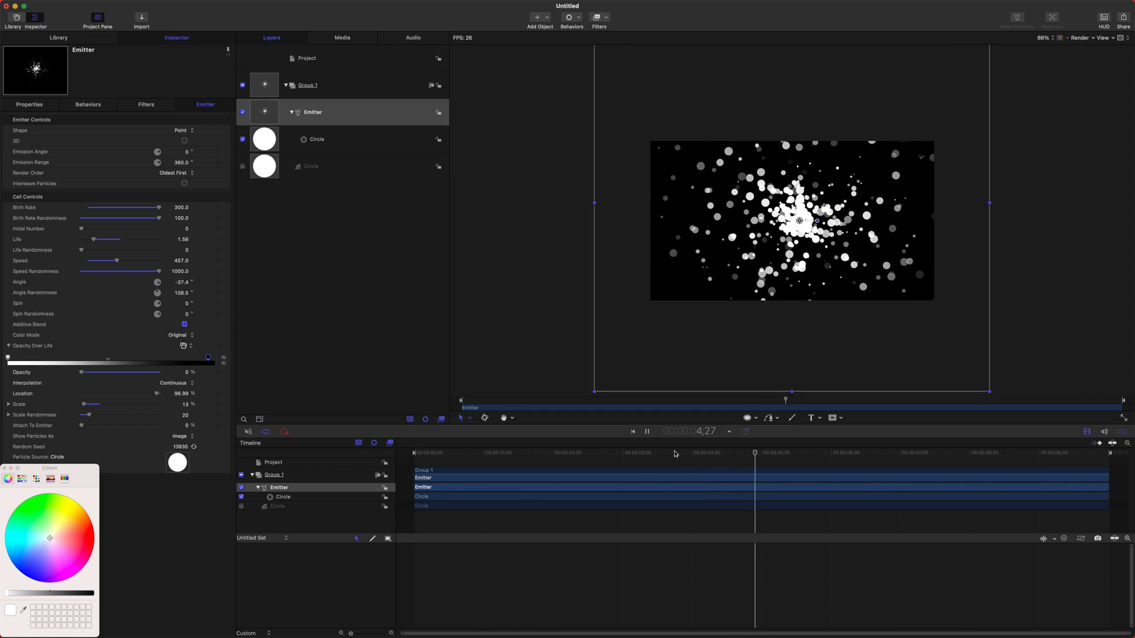
{"action": "key", "text": "Home"}
{"action": "key", "text": "space"}
{"action": "left_click", "coordinate": [6, 468]}
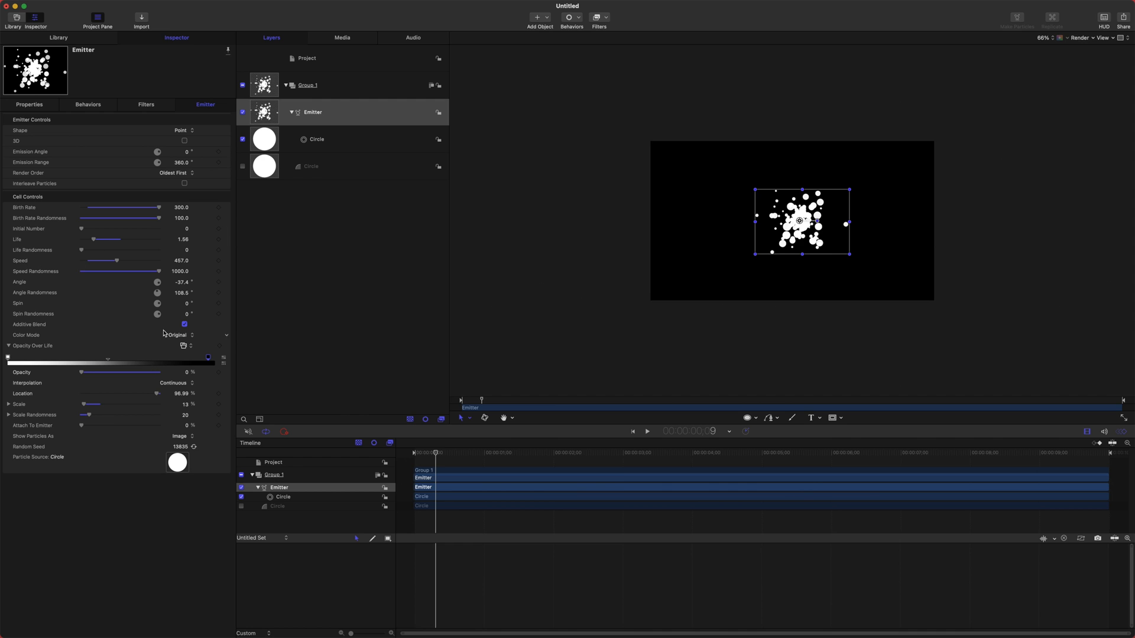
{"action": "key", "text": "space"}
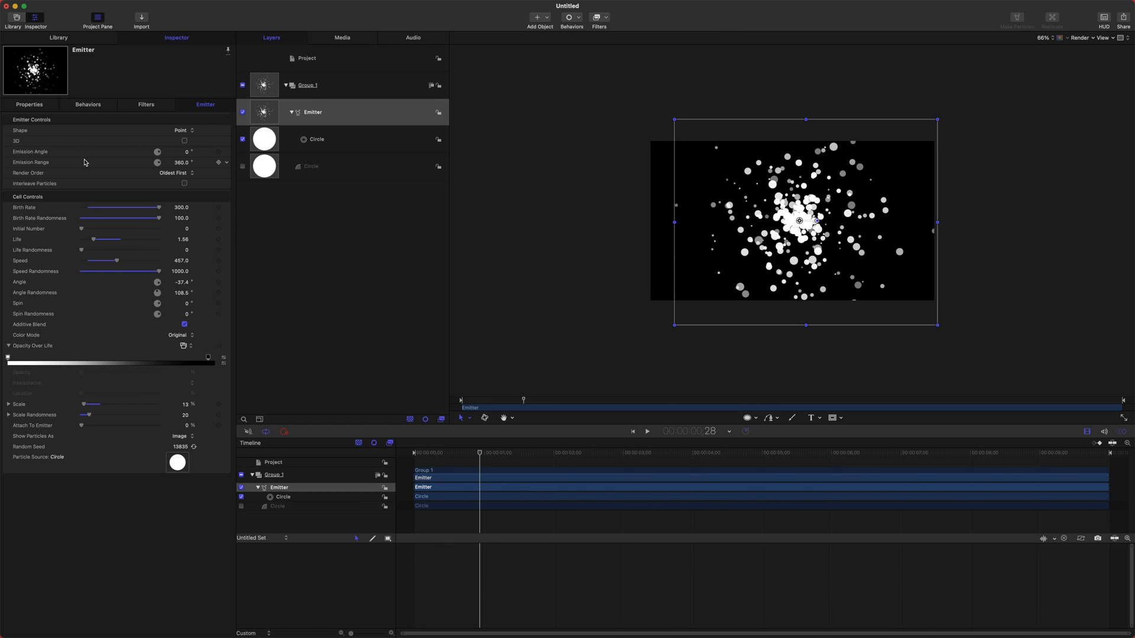
Set the Emission Range to 10° and move the Emitter horizontally toward the left part of the canvas.
{"action": "left_click", "coordinate": [181, 163]}
{"action": "type", "text": "10"}
{"action": "key", "text": "Return"}
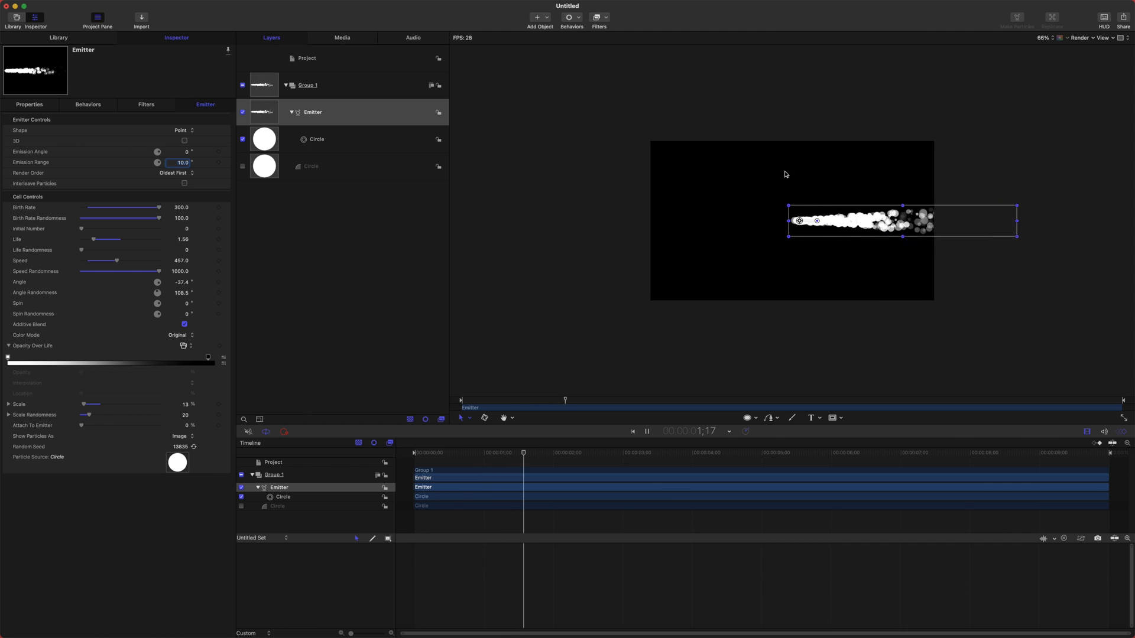
{"action": "left_click_drag", "start_coordinate": [799, 220], "coordinate": [746, 221]}
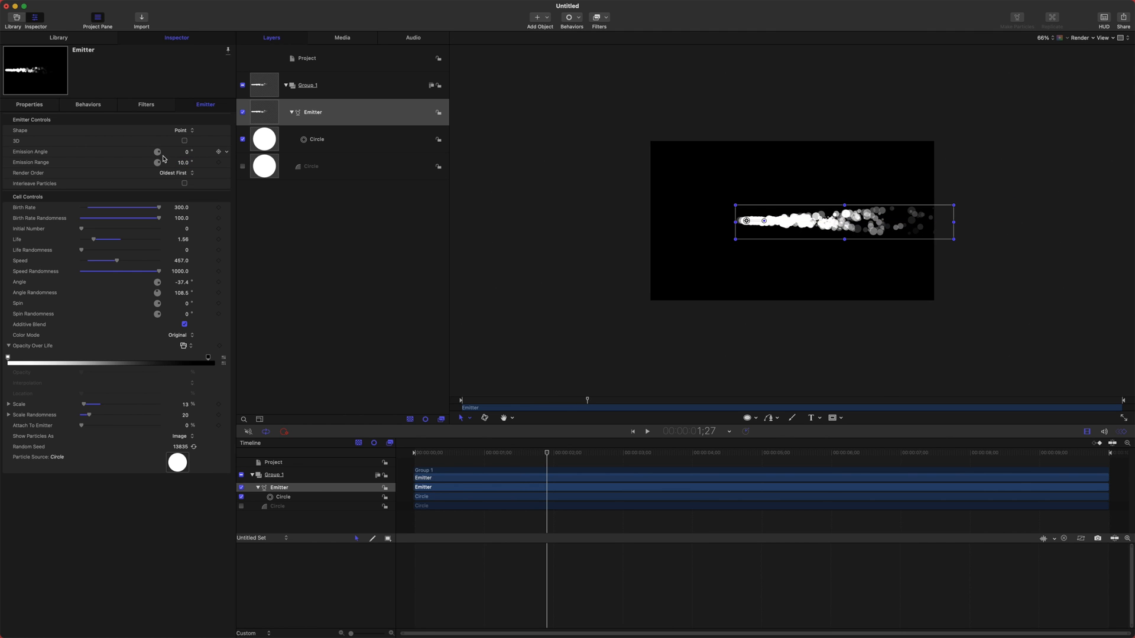
Aim the particle stream upward with an Emission Angle of about 86.6°, and move the Emitter slightly down and right.
{"action": "left_click", "coordinate": [184, 155]}
{"action": "type", "text": "2"}
{"action": "key", "text": "Return"}
{"action": "left_click_drag", "start_coordinate": [158, 154], "coordinate": [159, 105]}
{"action": "left_click_drag", "start_coordinate": [778, 235], "coordinate": [795, 253]}
{"action": "key", "text": "space"}
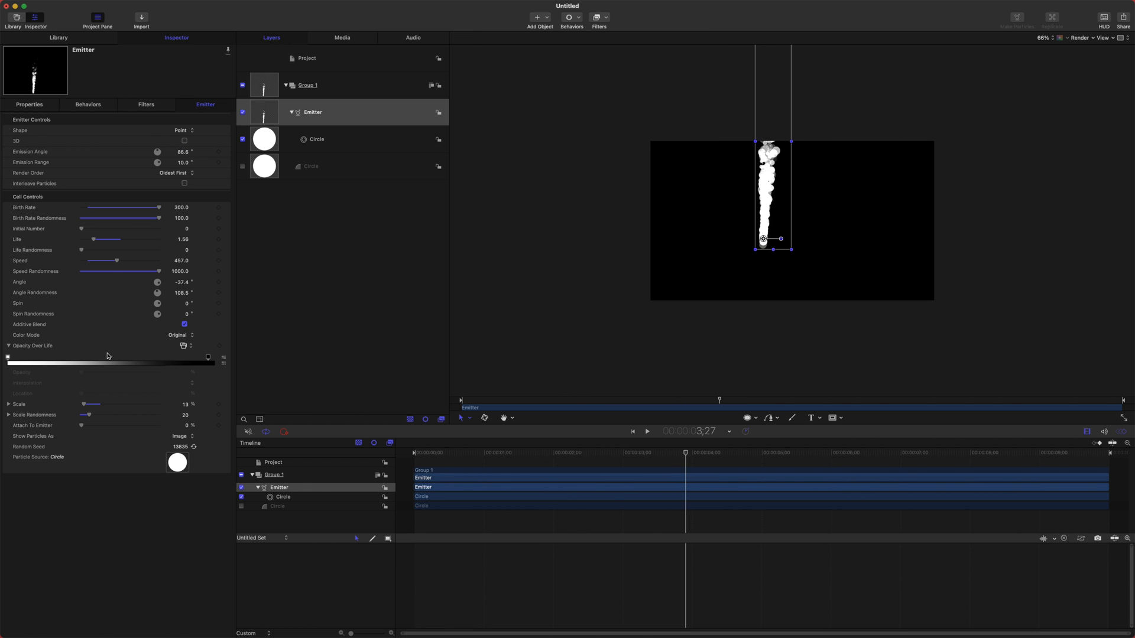
Set the particles' Color Mode to Over Life, and move the Emitter lower on the canvas during playback.
{"action": "left_click", "coordinate": [179, 335]}
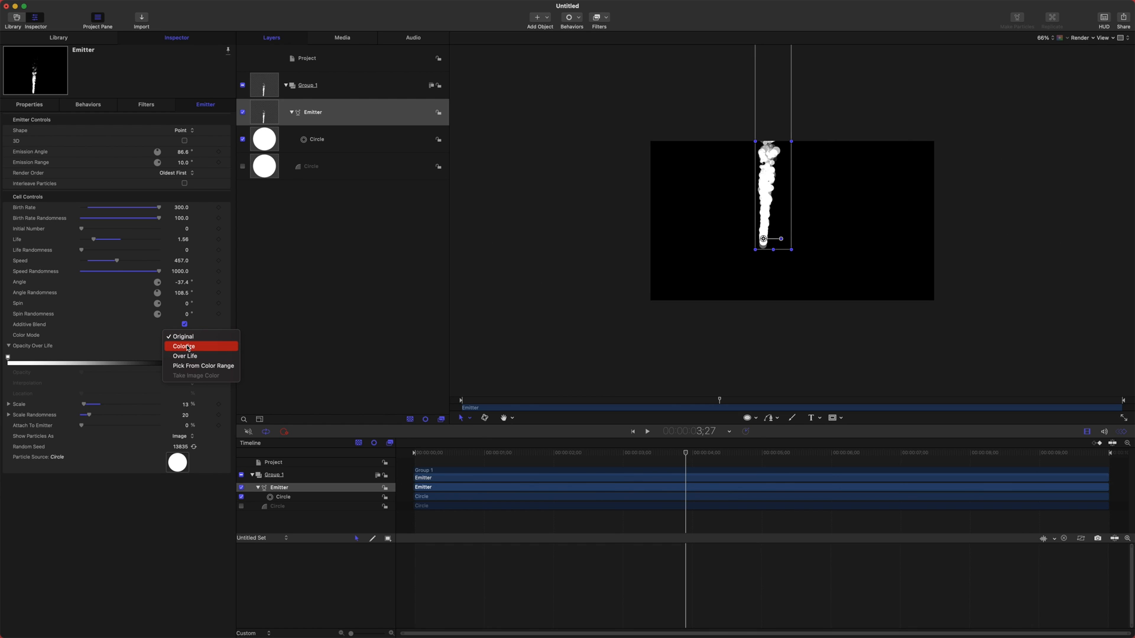
{"action": "left_click", "coordinate": [189, 357]}
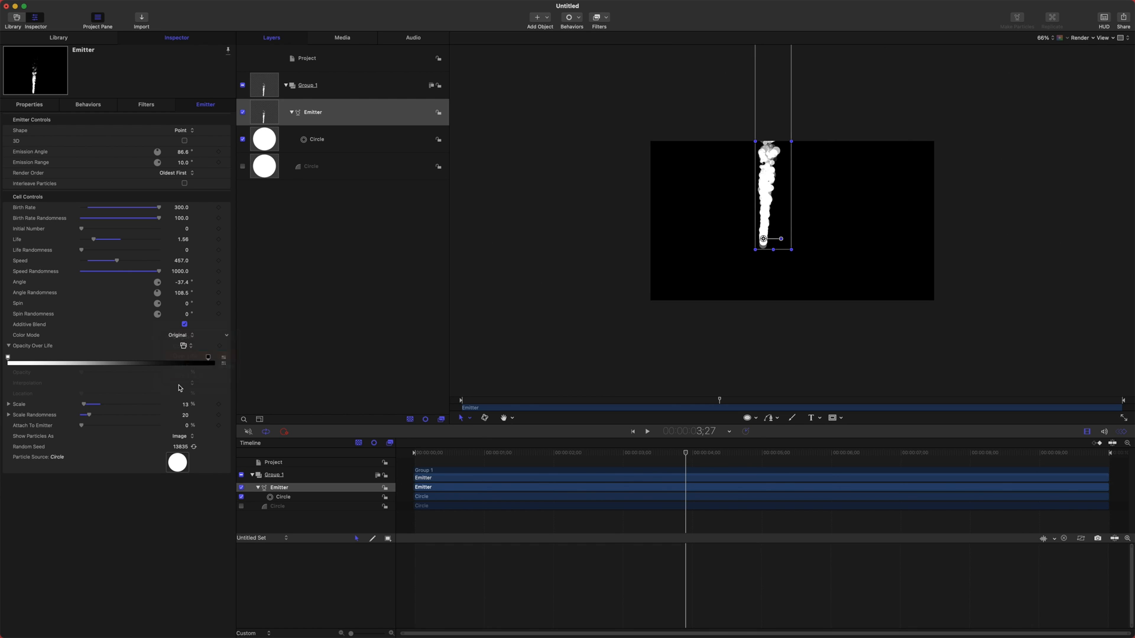
{"action": "left_click", "coordinate": [550, 453]}
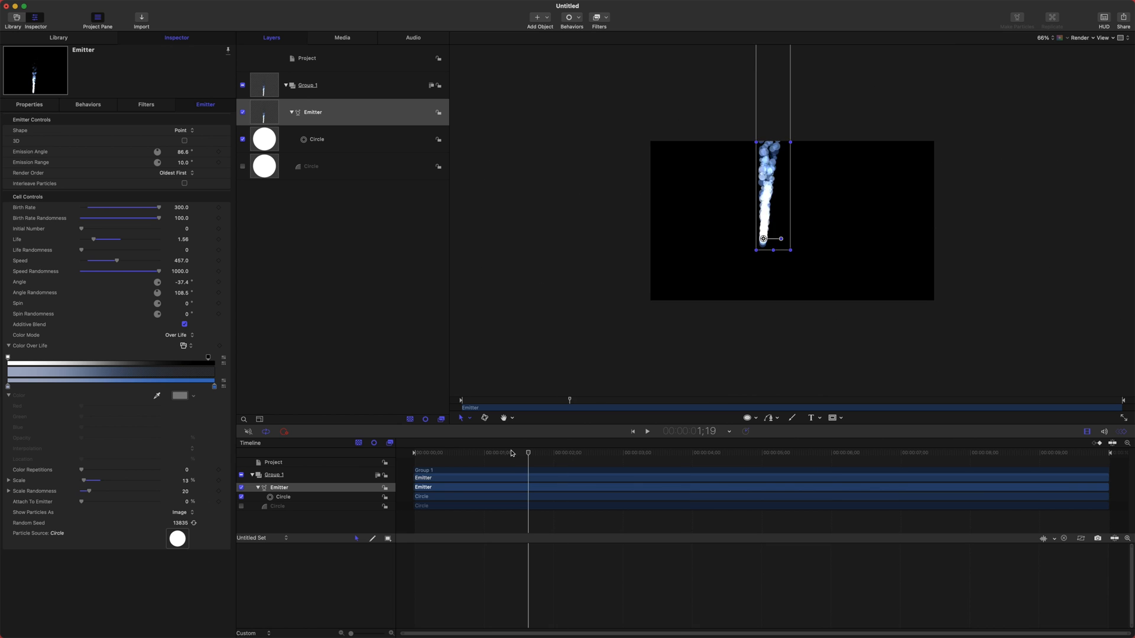
{"action": "key", "text": "space"}
{"action": "left_click_drag", "start_coordinate": [767, 241], "coordinate": [779, 269]}
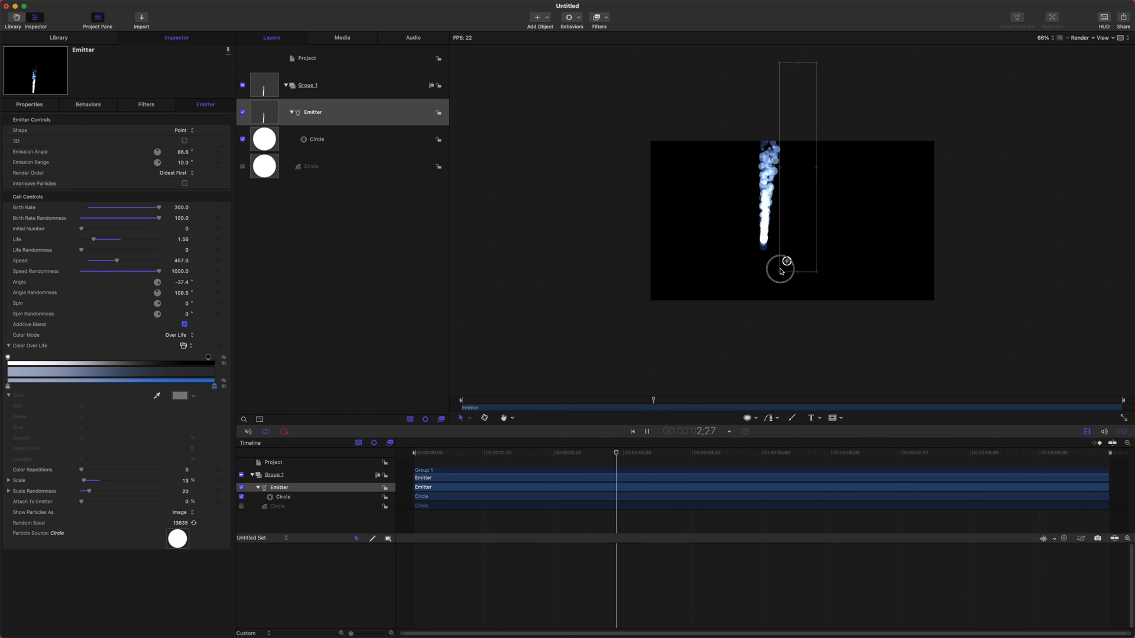
{"action": "key", "text": "space"}
Change the starting color of the Color Over Life gradient to red and scrub the timeline to check it.
{"action": "left_click", "coordinate": [8, 388]}
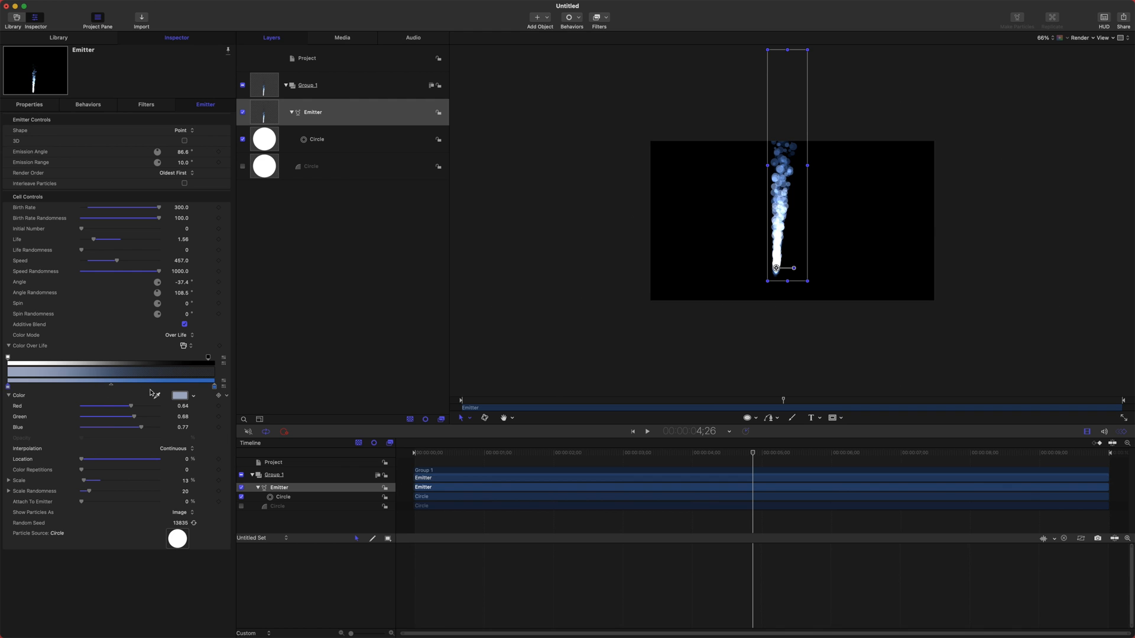
{"action": "left_click", "coordinate": [178, 396]}
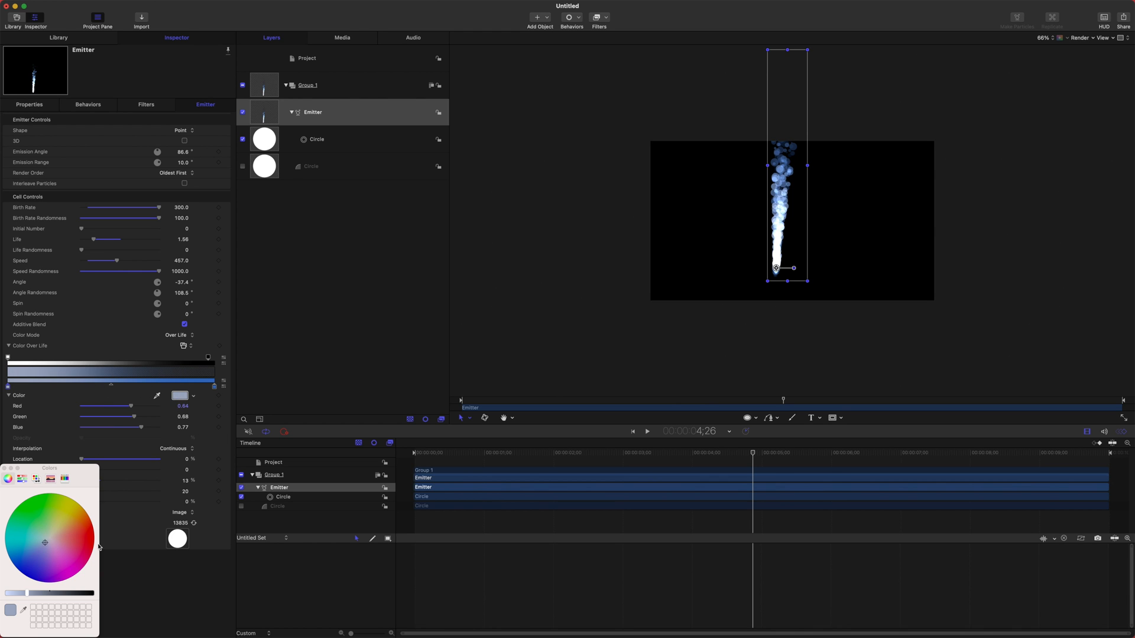
{"action": "left_click_drag", "start_coordinate": [46, 540], "coordinate": [193, 539]}
{"action": "left_click", "coordinate": [5, 468]}
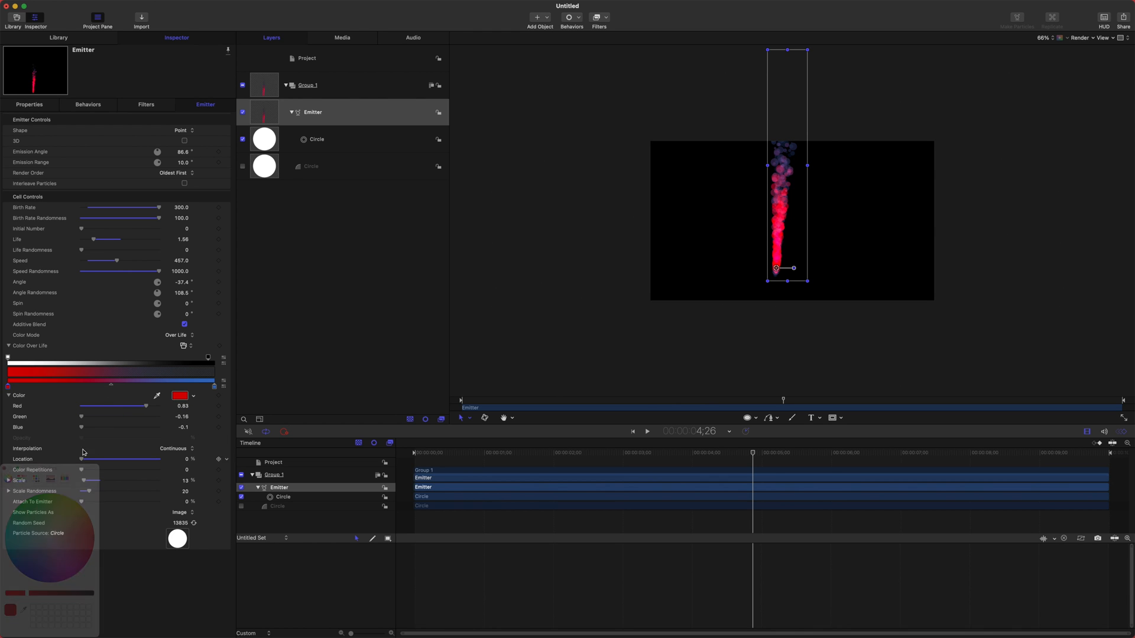
{"action": "left_click_drag", "start_coordinate": [507, 453], "coordinate": [558, 453]}
{"action": "left_click", "coordinate": [194, 397]}
{"action": "left_click", "coordinate": [195, 397]}
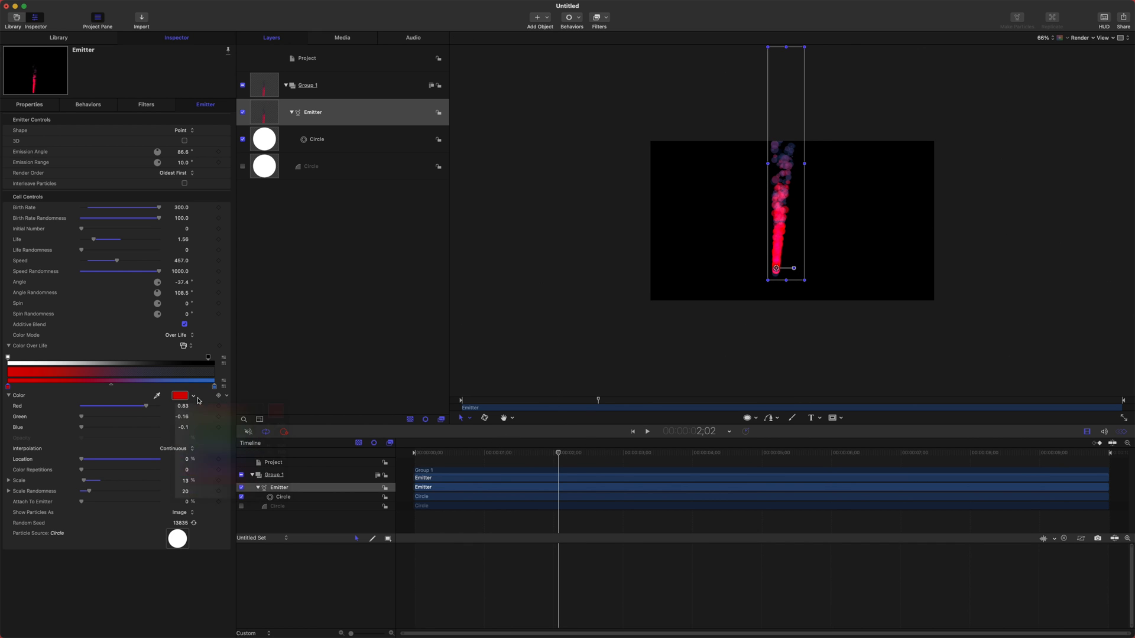
Keyframe the Color Over Life gradient's starting color as red at 2;02 and green at 3;22, and play back the change.
{"action": "left_click", "coordinate": [221, 399]}
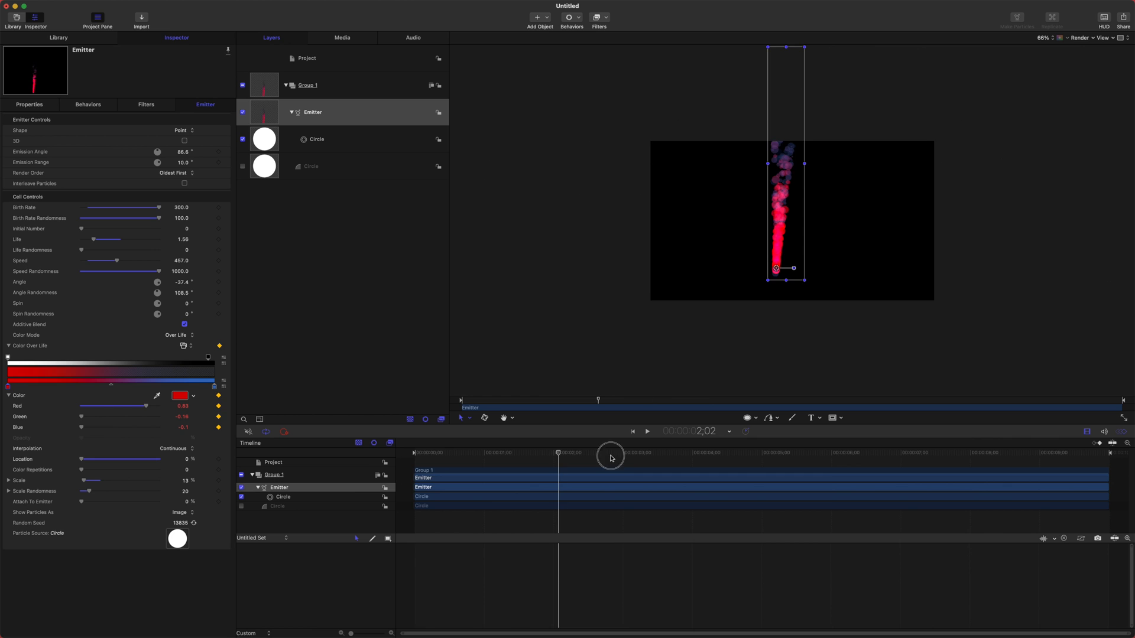
{"action": "left_click_drag", "start_coordinate": [612, 453], "coordinate": [674, 453]}
{"action": "left_click", "coordinate": [181, 395]}
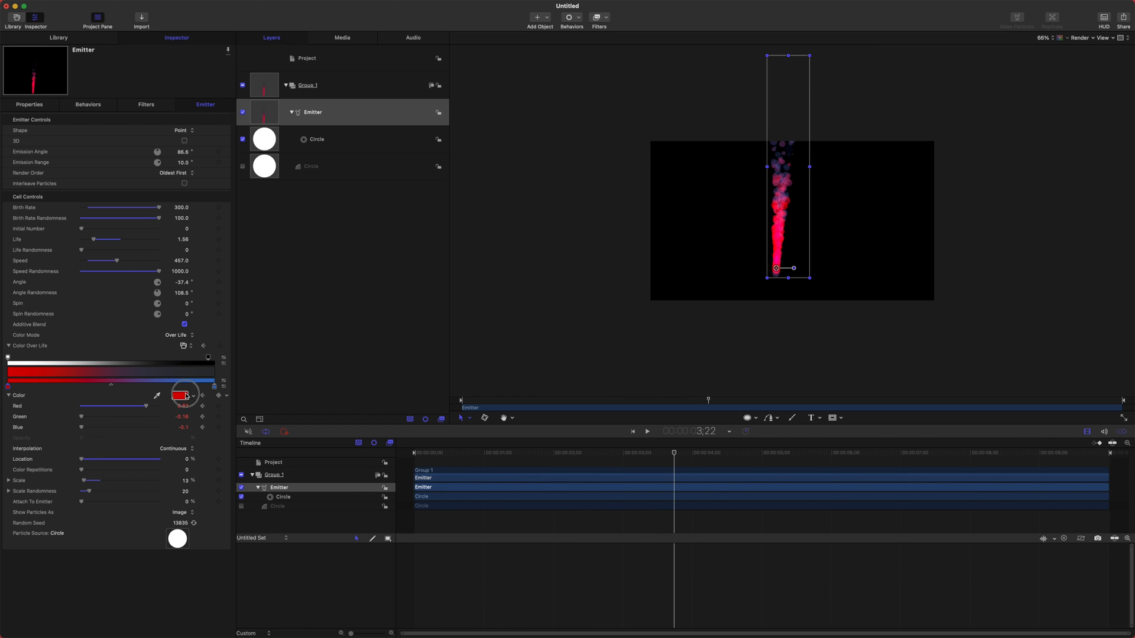
{"action": "left_click", "coordinate": [39, 496]}
{"action": "left_click", "coordinate": [598, 455]}
{"action": "key", "text": "space"}
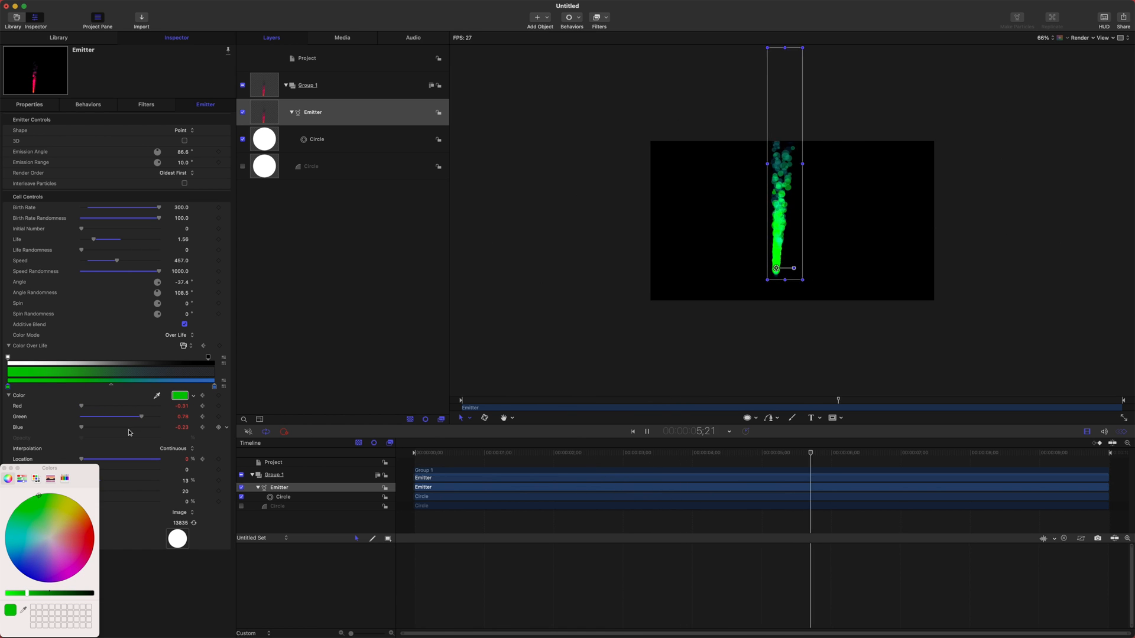
{"action": "key", "text": "space"}
{"action": "left_click", "coordinate": [5, 468]}
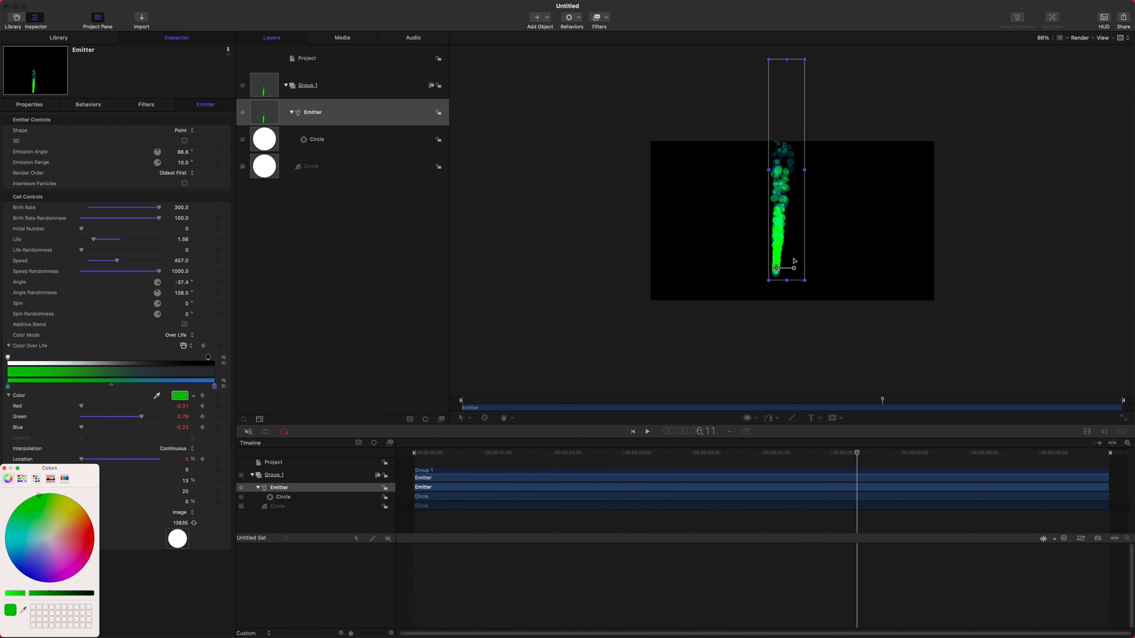
Move the hidden Circle out of Group 1 into a group of its own.
{"action": "left_click", "coordinate": [712, 266]}
{"action": "left_click", "coordinate": [776, 357]}
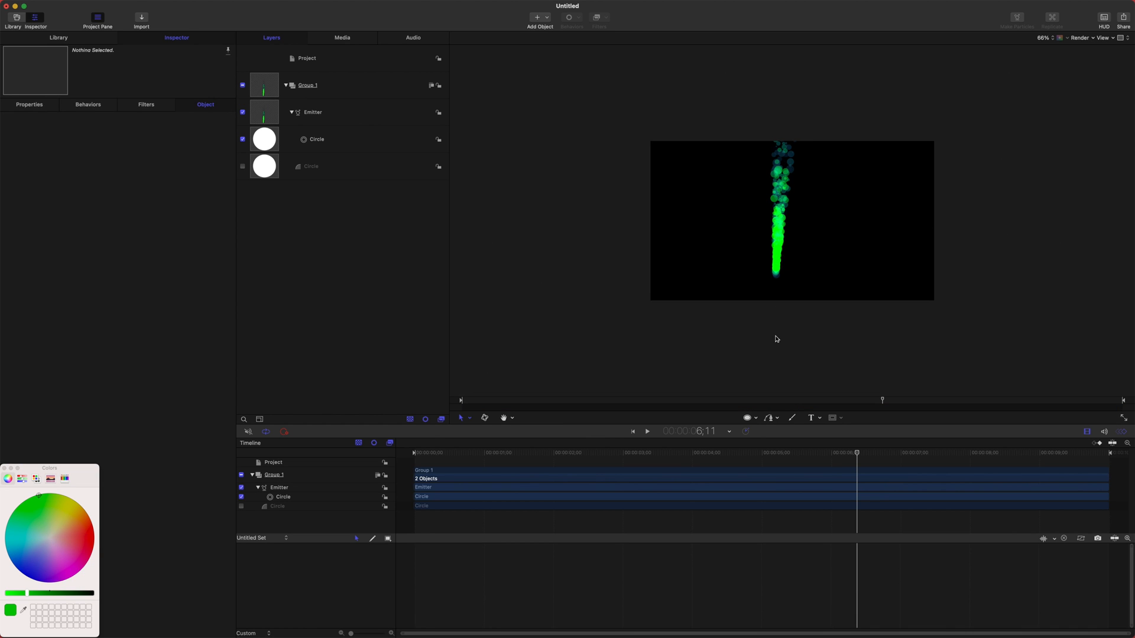
{"action": "left_click_drag", "start_coordinate": [319, 168], "coordinate": [325, 195]}
Move Group 1 slightly to the right on the canvas and scrub the timeline to check the particle stream.
{"action": "left_click", "coordinate": [351, 151]}
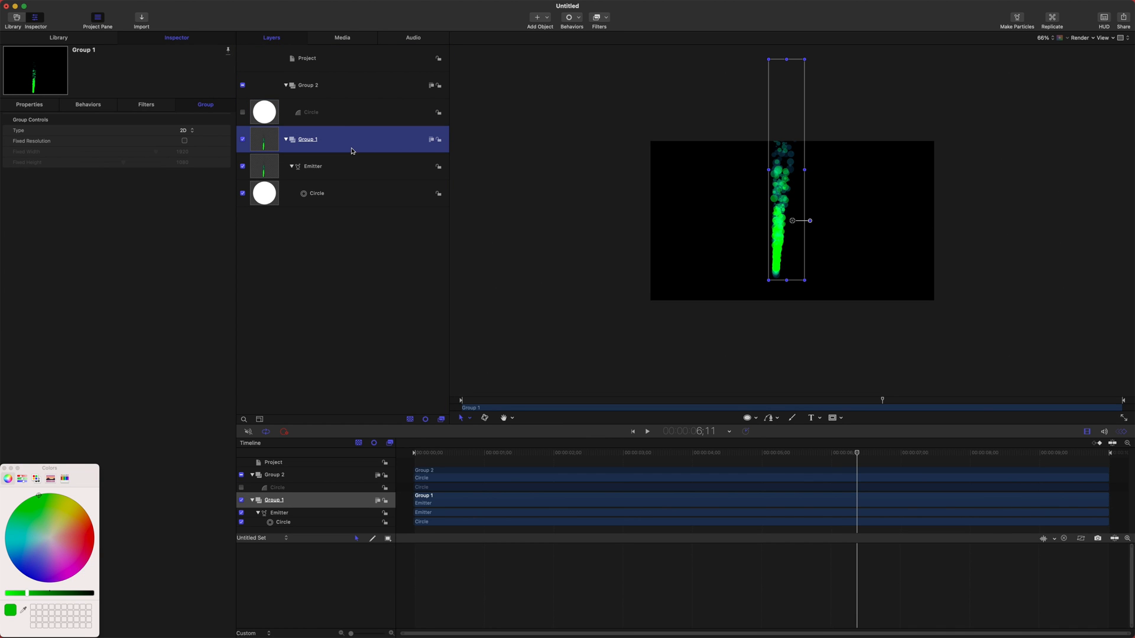
{"action": "left_click_drag", "start_coordinate": [659, 447], "coordinate": [570, 423]}
{"action": "mouse_move", "coordinate": [782, 257]}
{"action": "left_mouse_down"}
{"action": "mouse_move", "coordinate": [757, 258]}
{"action": "mouse_move", "coordinate": [786, 260]}
{"action": "left_mouse_up"}
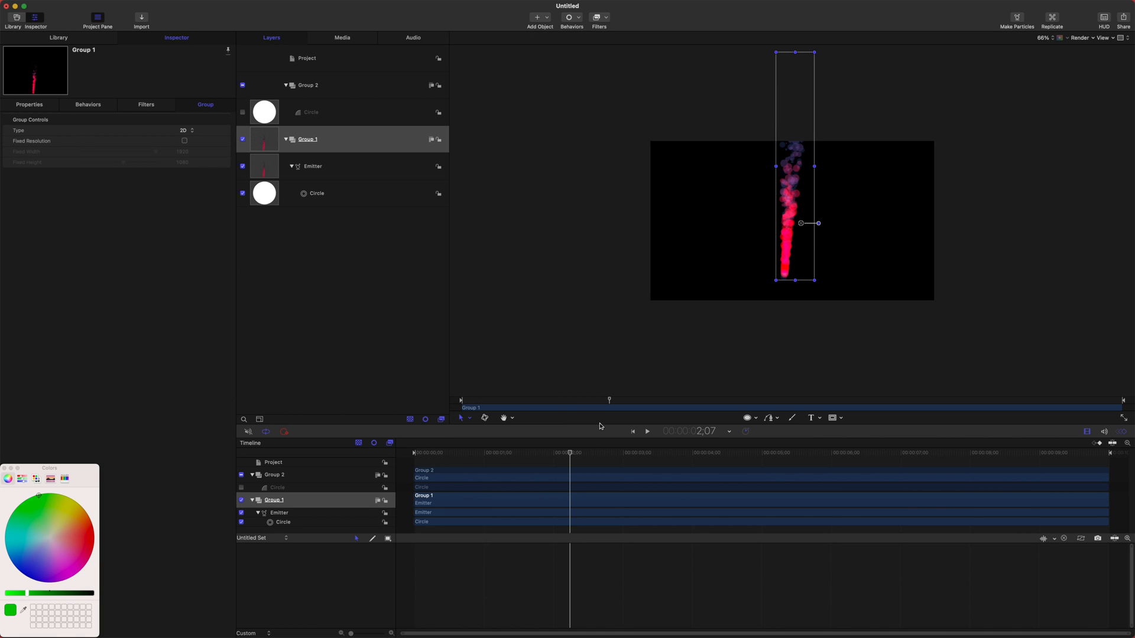
{"action": "left_click_drag", "start_coordinate": [594, 451], "coordinate": [581, 491]}
{"action": "left_click_drag", "start_coordinate": [607, 444], "coordinate": [544, 481]}
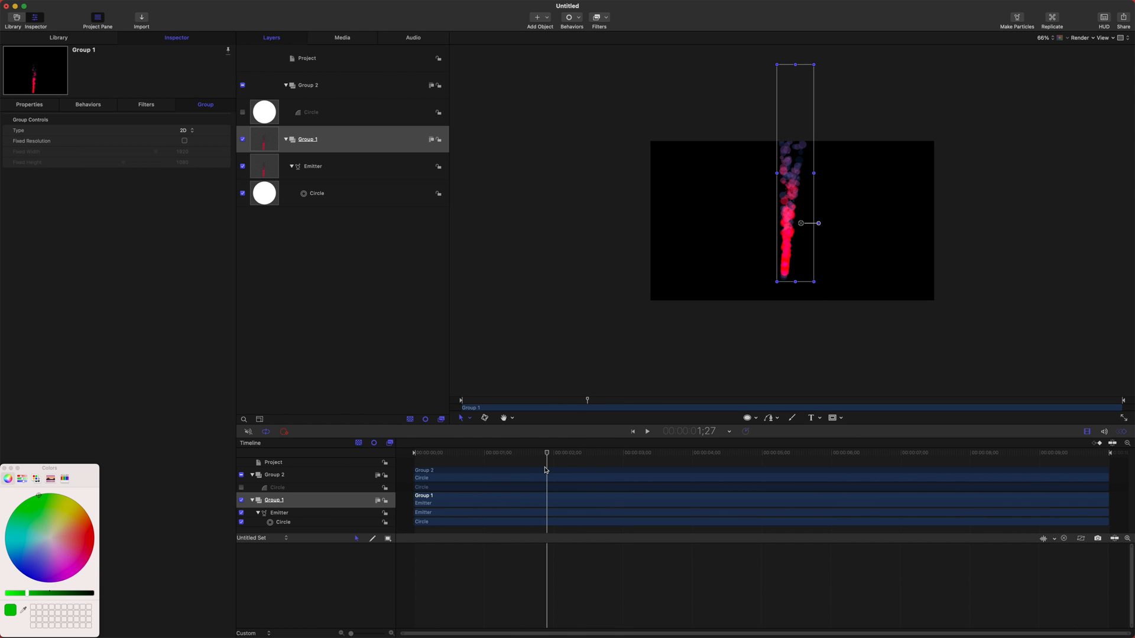
{"action": "left_click_drag", "start_coordinate": [585, 451], "coordinate": [431, 450]}
{"action": "left_click_drag", "start_coordinate": [557, 444], "coordinate": [506, 507]}
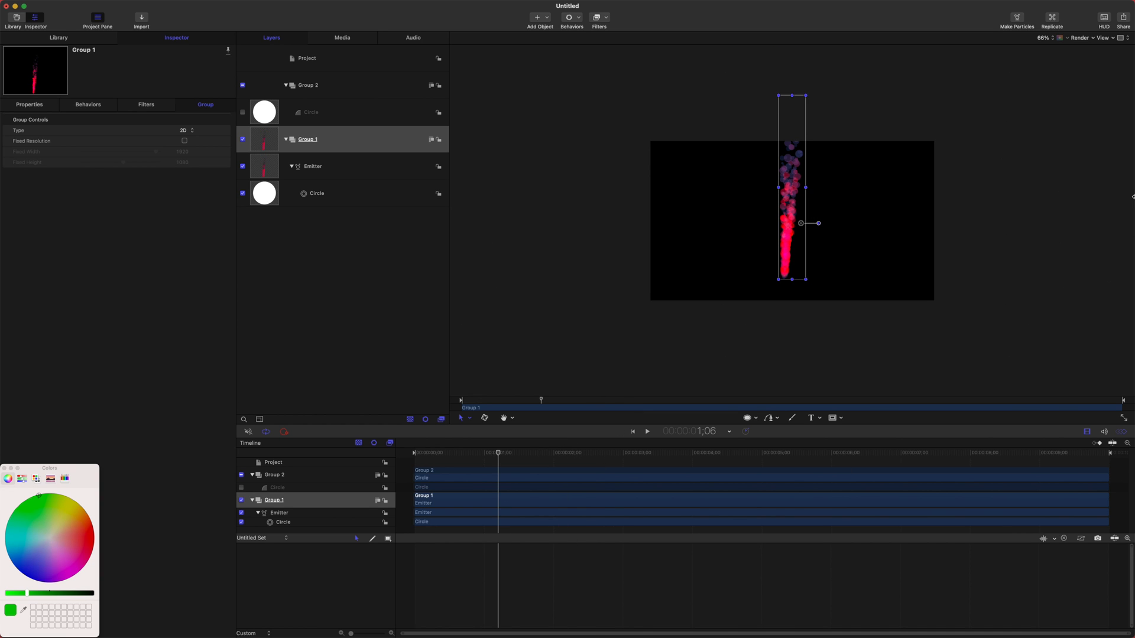
{"action": "left_click_drag", "start_coordinate": [515, 462], "coordinate": [502, 431]}
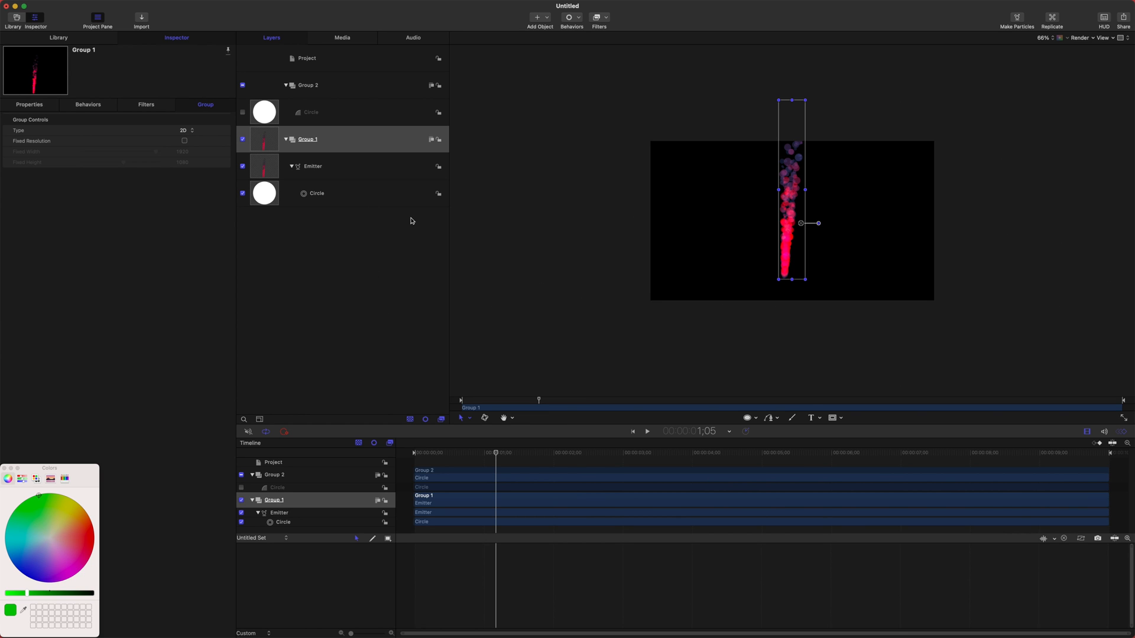
Delete Group 1 with its Emitter, and delete the hidden Circle from the remaining group.
{"action": "left_click", "coordinate": [379, 272]}
{"action": "left_click", "coordinate": [348, 139]}
{"action": "key", "text": "Delete"}
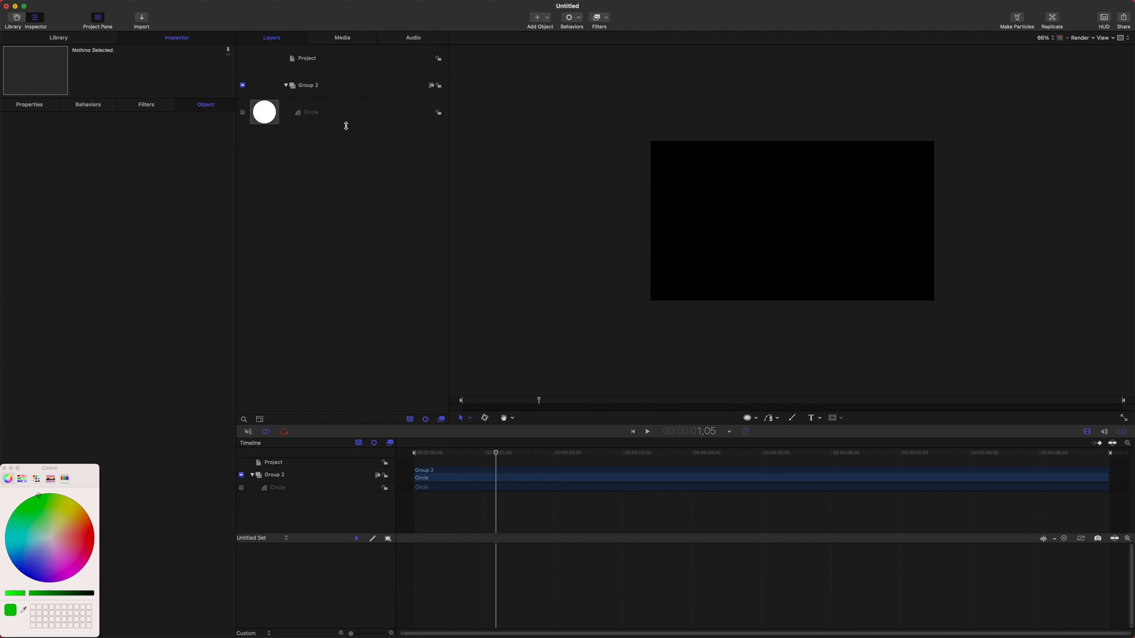
{"action": "left_click", "coordinate": [357, 116]}
{"action": "key", "text": "Delete"}
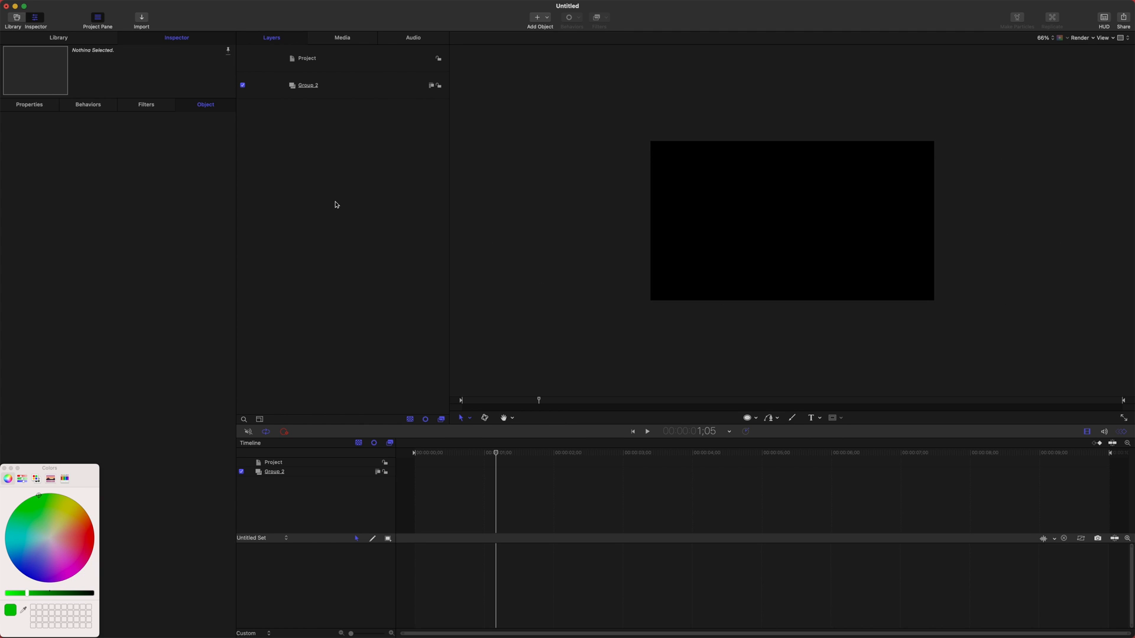
Import the video 1581589045.mp4 from the STOCK folder and view the canvas at 100%.
{"action": "key", "text": "super+i"}
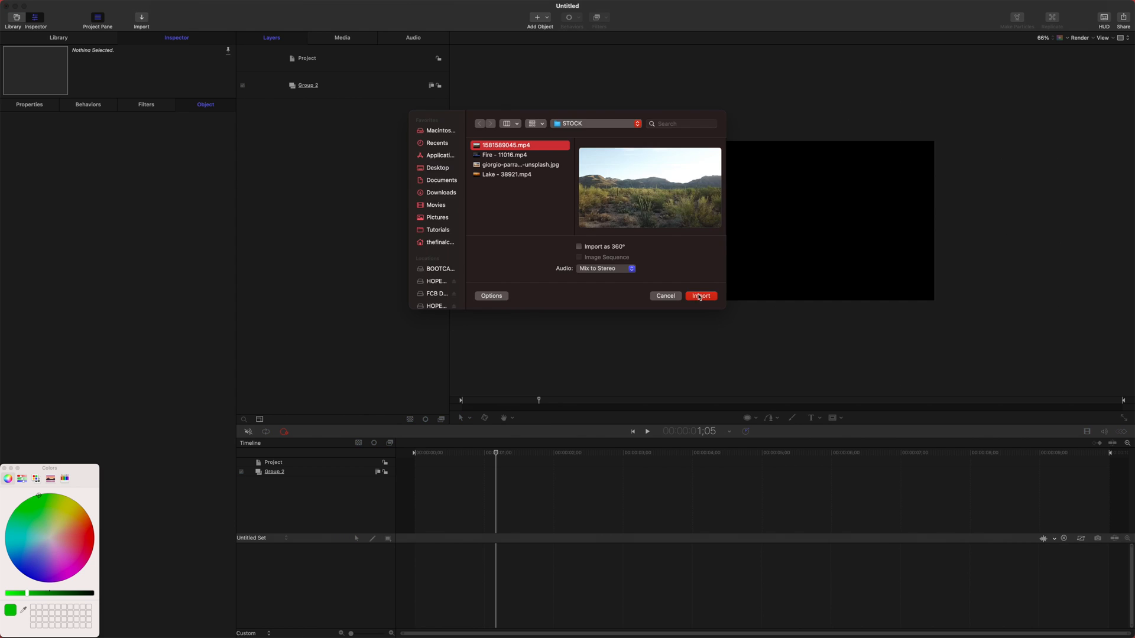
{"action": "left_click", "coordinate": [701, 296]}
{"action": "key", "text": "alt+z"}
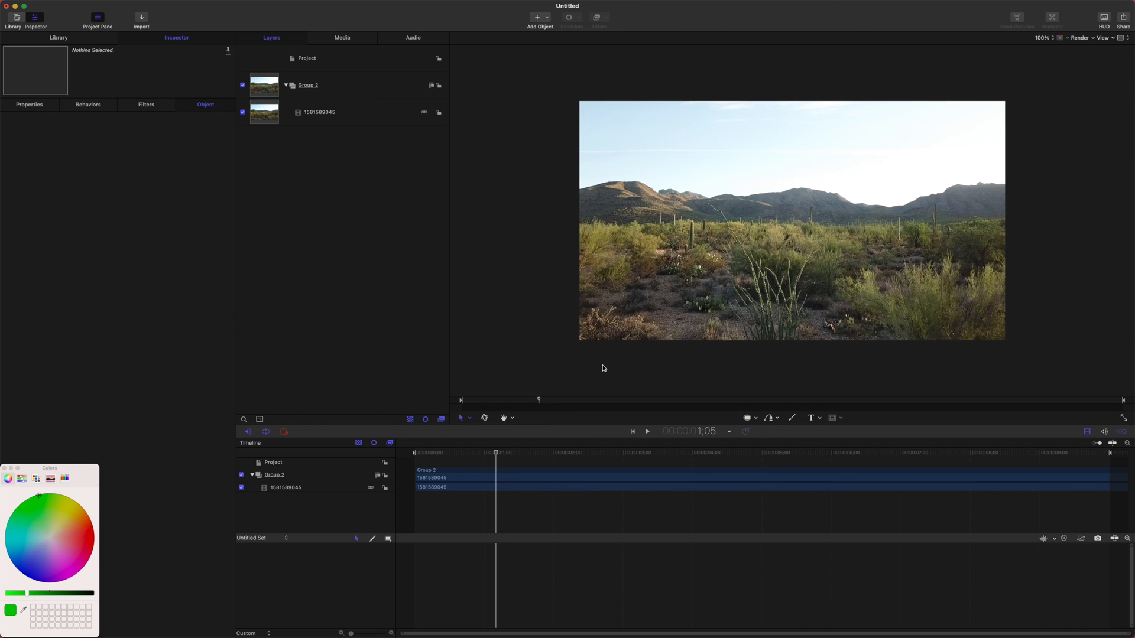
{"action": "key", "text": "super+equal"}
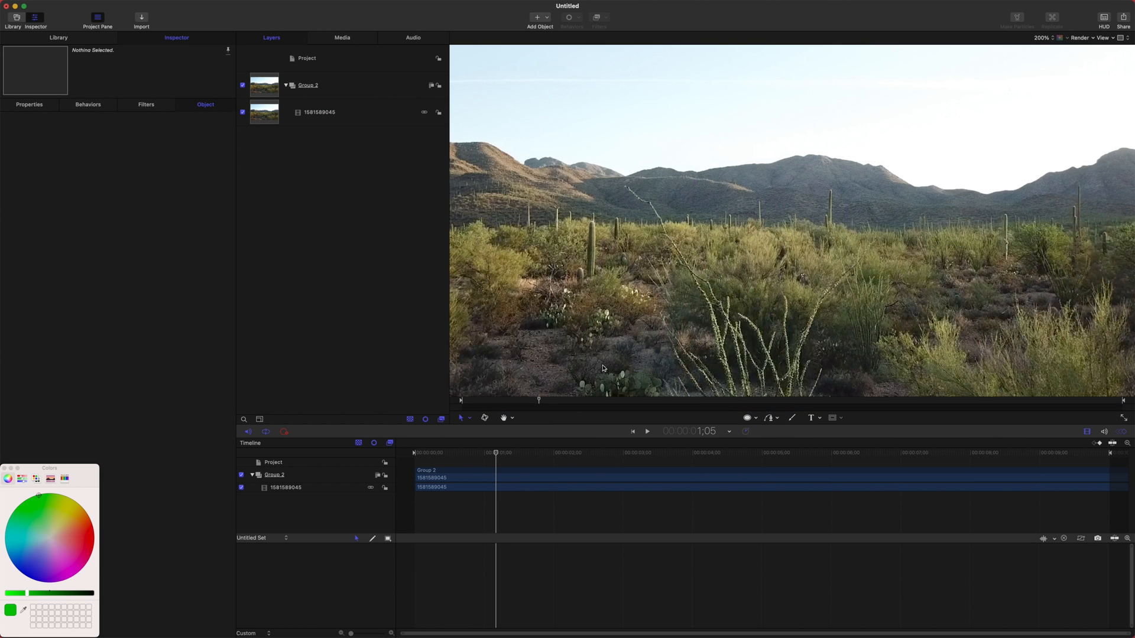
{"action": "key", "text": "alt+z"}
Scrub through the imported desert clip and return the playhead to the first frame.
{"action": "left_click_drag", "start_coordinate": [482, 459], "coordinate": [253, 421]}
{"action": "left_click", "coordinate": [331, 112]}
{"action": "left_click_drag", "start_coordinate": [554, 457], "coordinate": [402, 451]}
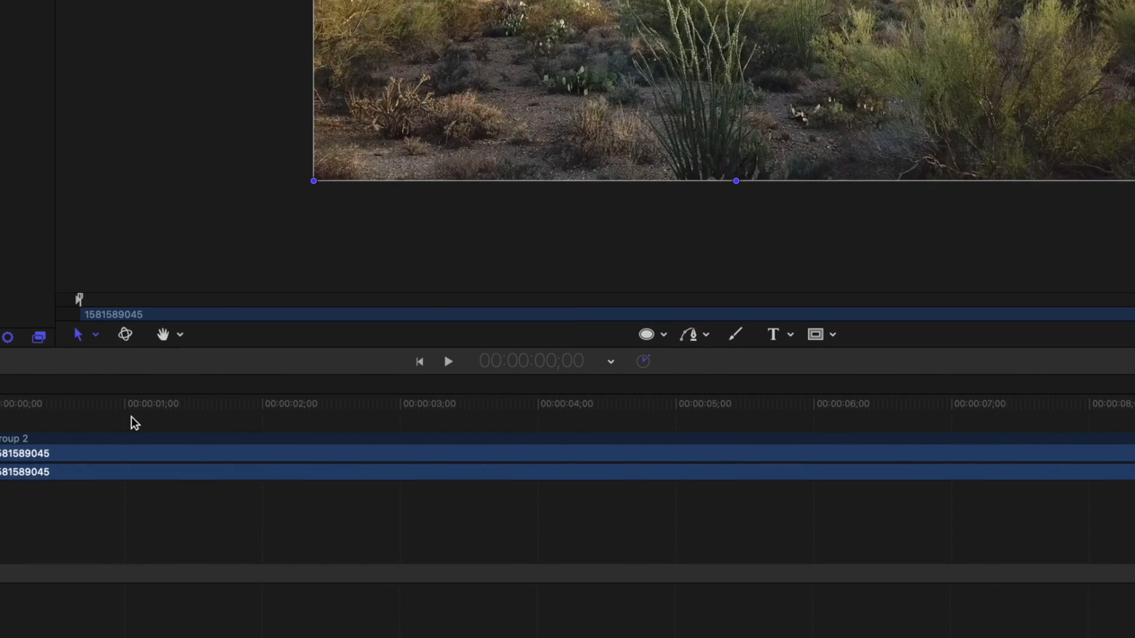
{"action": "left_click", "coordinate": [491, 450]}
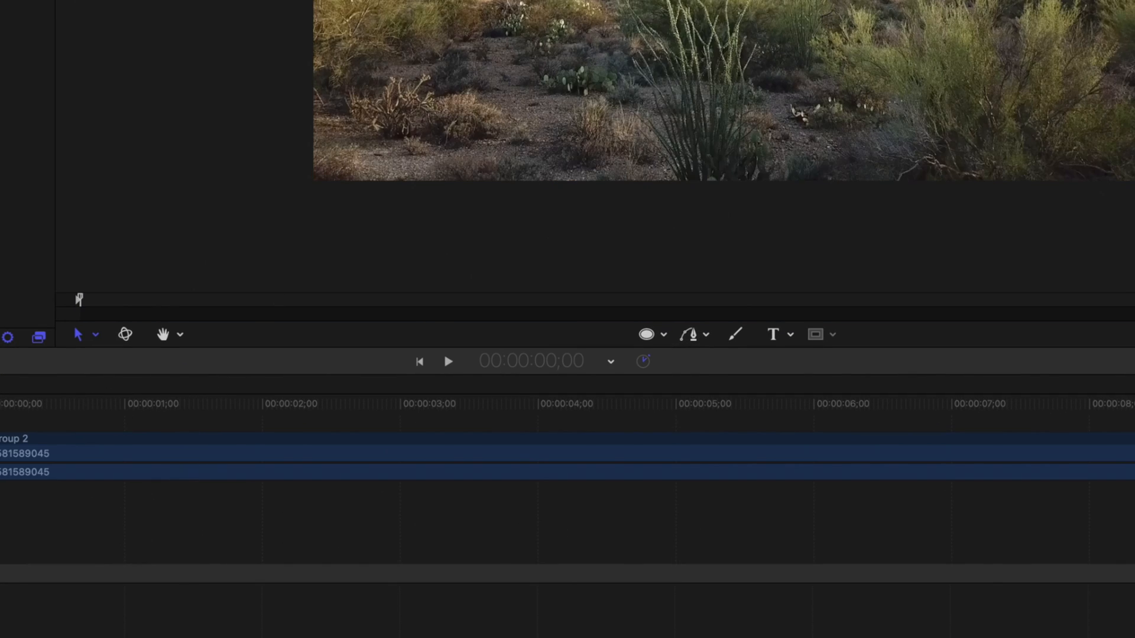
Show the project duration instead of the current time and set it to 20 seconds.
{"action": "left_click", "coordinate": [644, 362]}
{"action": "left_click_drag", "start_coordinate": [548, 367], "coordinate": [547, 343]}
{"action": "left_click", "coordinate": [548, 366]}
{"action": "left_click", "coordinate": [548, 362]}
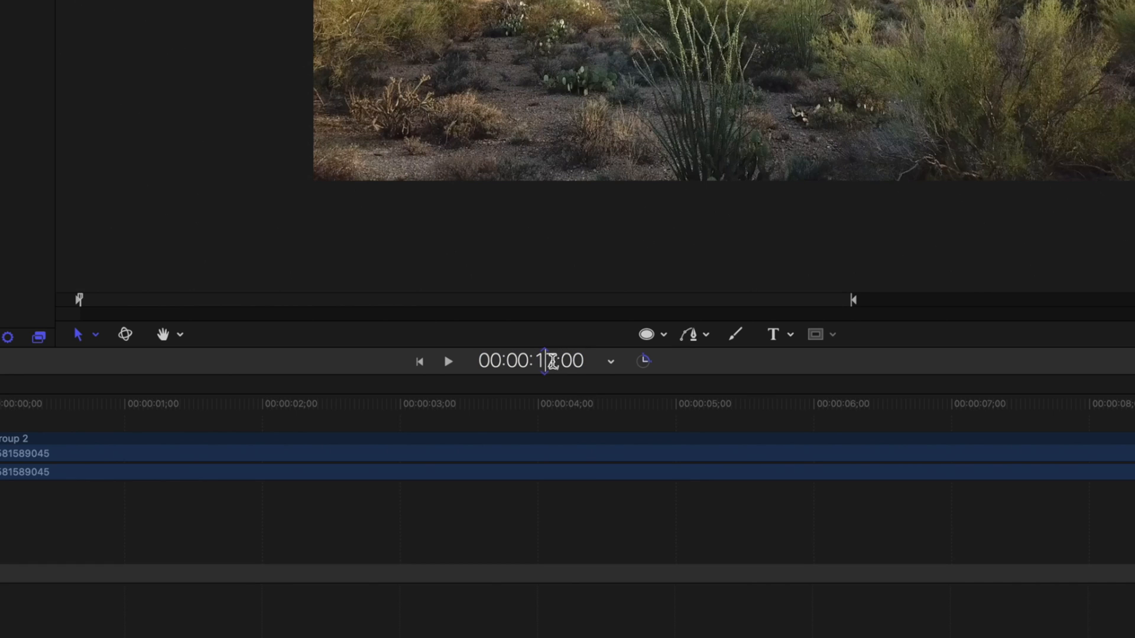
{"action": "key", "text": "BackSpace"}
{"action": "key", "text": "BackSpace"}
{"action": "type", "text": "20"}
{"action": "key", "text": "Return"}
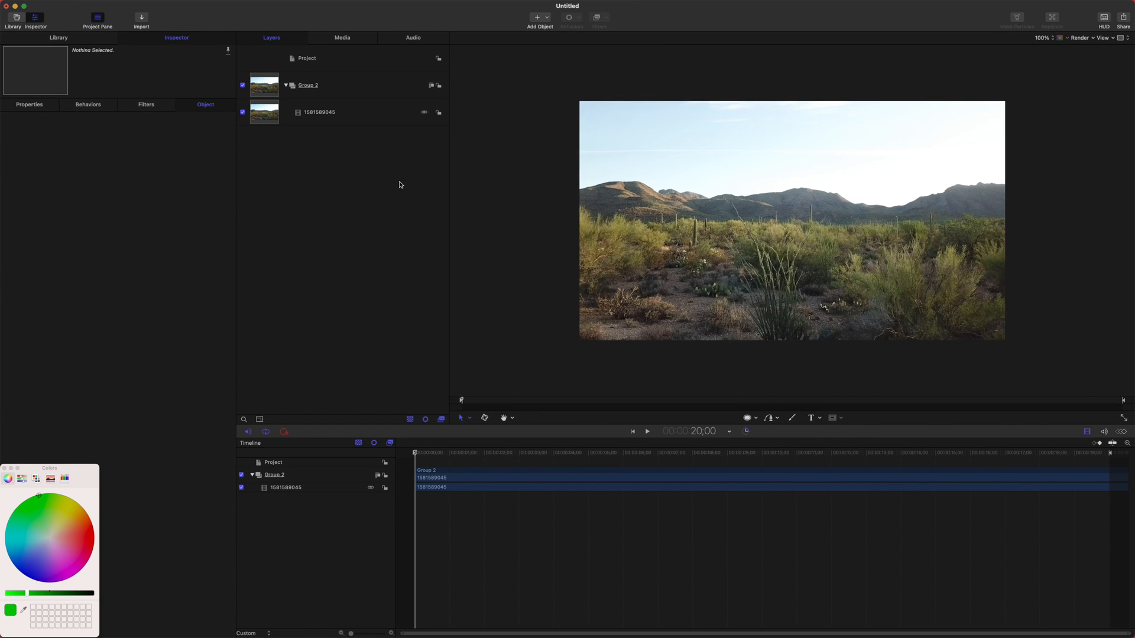
{"action": "left_click", "coordinate": [381, 121]}
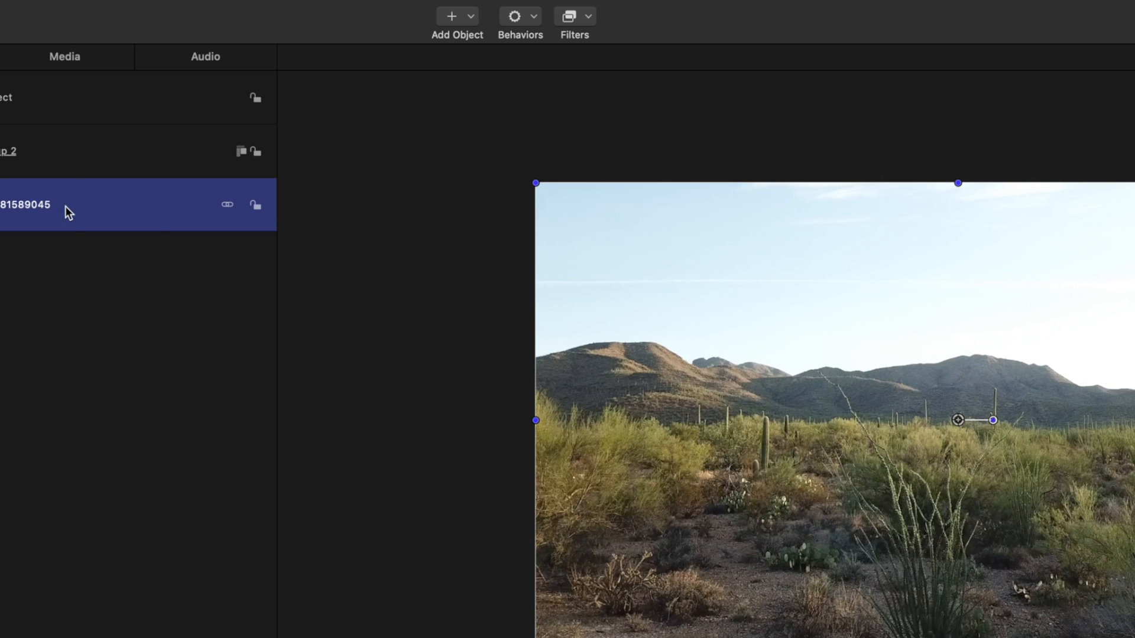
{"action": "left_click", "coordinate": [65, 206]}
{"action": "left_click", "coordinate": [142, 285]}
{"action": "left_click", "coordinate": [108, 195]}
{"action": "left_click", "coordinate": [520, 17]}
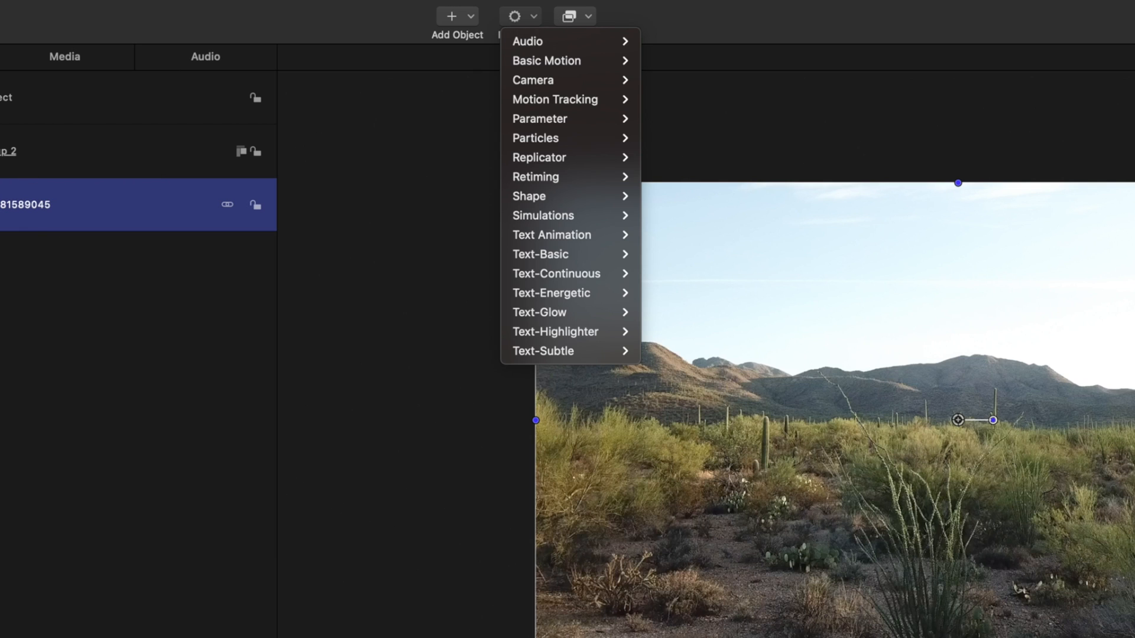
{"action": "mouse_move", "coordinate": [548, 99]}
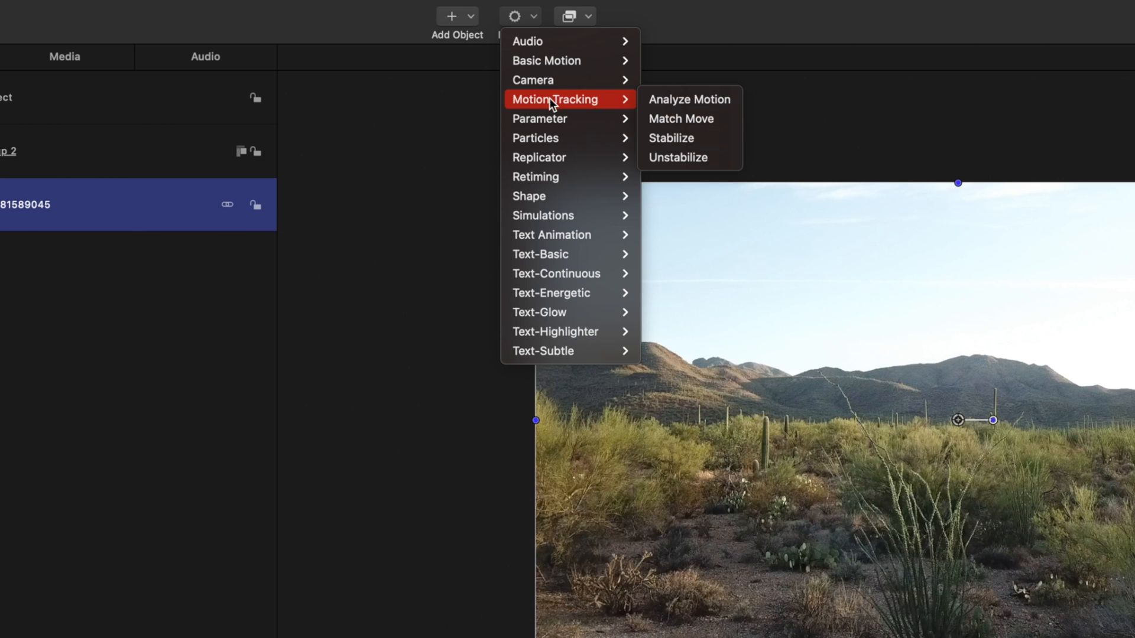
{"action": "left_click", "coordinate": [707, 107]}
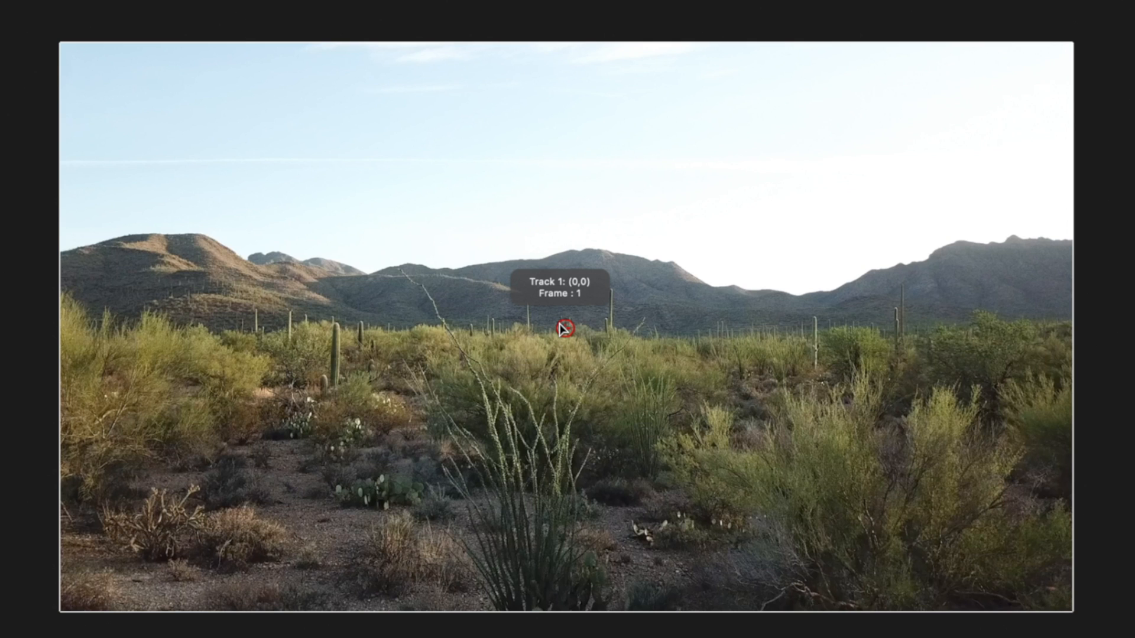
Try Track 1 at several spots: the skyline, a cactus on the right, and the hillside on the left.
{"action": "left_click_drag", "start_coordinate": [565, 329], "coordinate": [461, 260]}
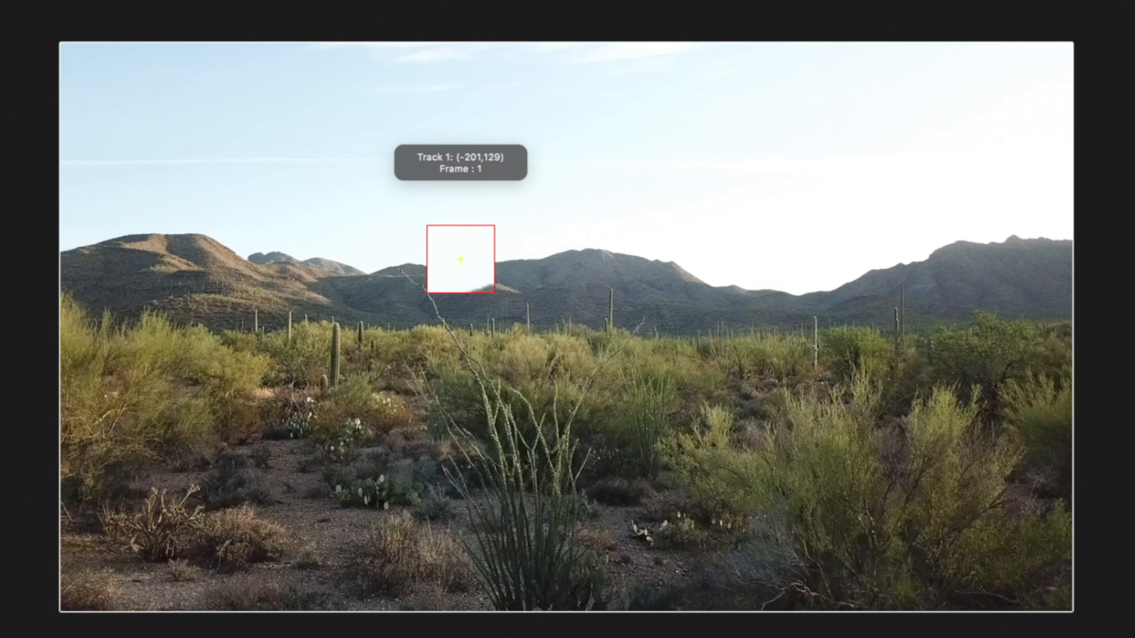
{"action": "left_click_drag", "start_coordinate": [460, 260], "coordinate": [813, 351]}
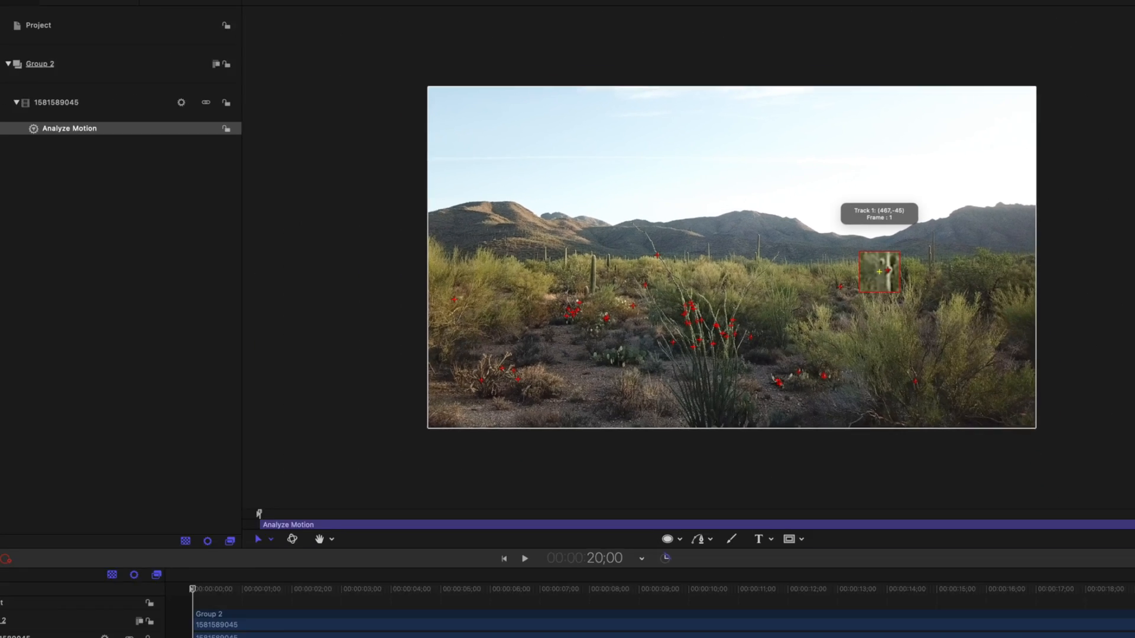
{"action": "left_click_drag", "start_coordinate": [876, 277], "coordinate": [574, 238]}
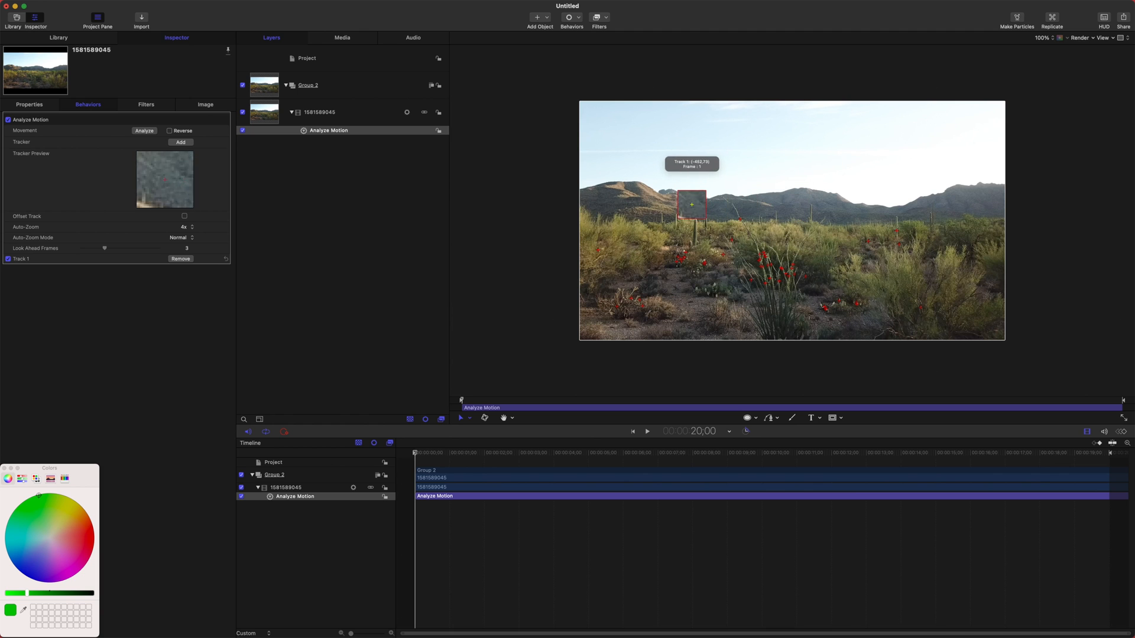
Place Track 1 on the left mountain's ridge, and add a second tracker on the right mountain's ridge.
{"action": "left_click_drag", "start_coordinate": [692, 205], "coordinate": [659, 193]}
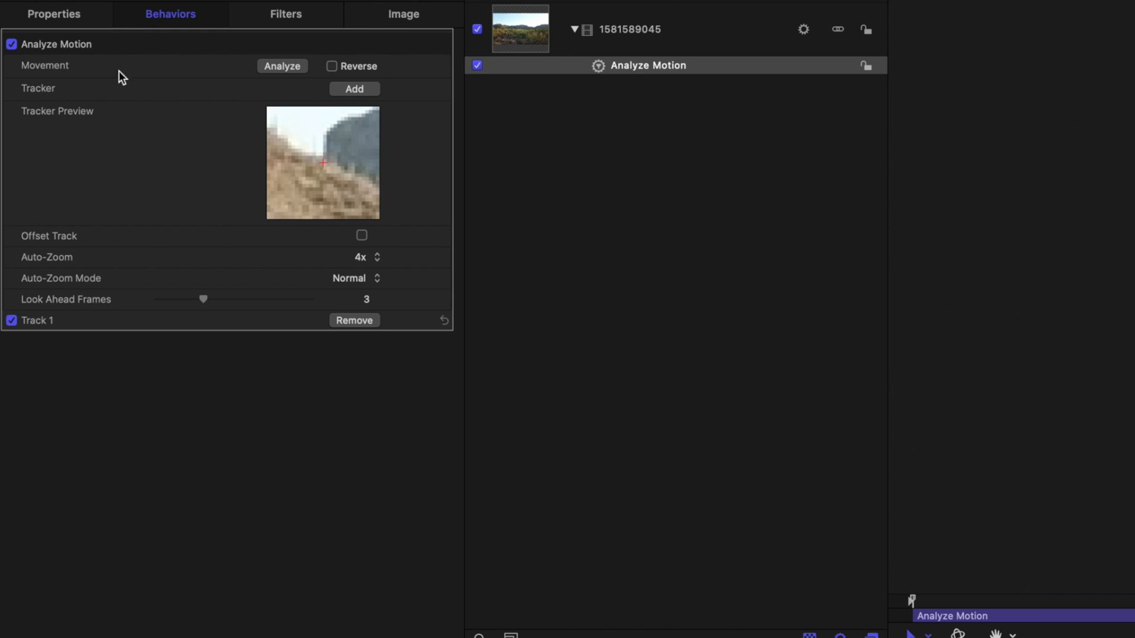
{"action": "left_click", "coordinate": [361, 88]}
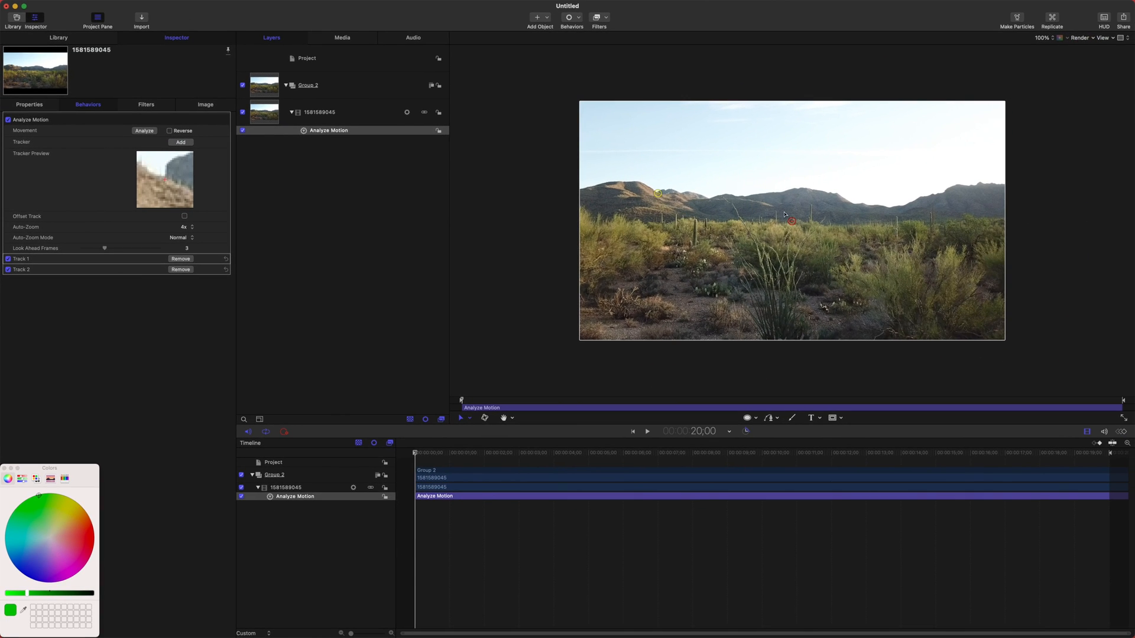
{"action": "mouse_move", "coordinate": [791, 221]}
{"action": "left_mouse_down"}
{"action": "mouse_move", "coordinate": [888, 186]}
{"action": "mouse_move", "coordinate": [927, 187]}
{"action": "mouse_move", "coordinate": [772, 186]}
{"action": "mouse_move", "coordinate": [935, 195]}
{"action": "mouse_move", "coordinate": [975, 182]}
{"action": "mouse_move", "coordinate": [913, 211]}
{"action": "mouse_move", "coordinate": [852, 204]}
{"action": "mouse_move", "coordinate": [944, 191]}
{"action": "left_mouse_up"}
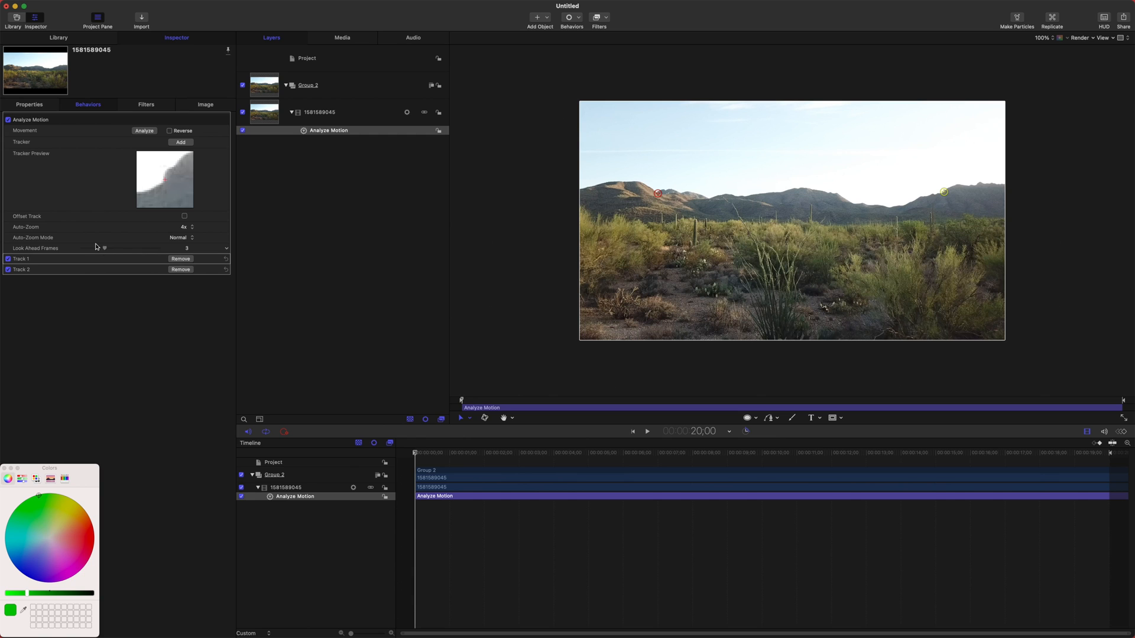
Set Look Ahead Frames to 10, analyze the motion of both tracks, and scrub back to the first frame.
{"action": "left_click_drag", "start_coordinate": [131, 248], "coordinate": [158, 248]}
{"action": "left_click", "coordinate": [126, 271]}
{"action": "left_click", "coordinate": [143, 131]}
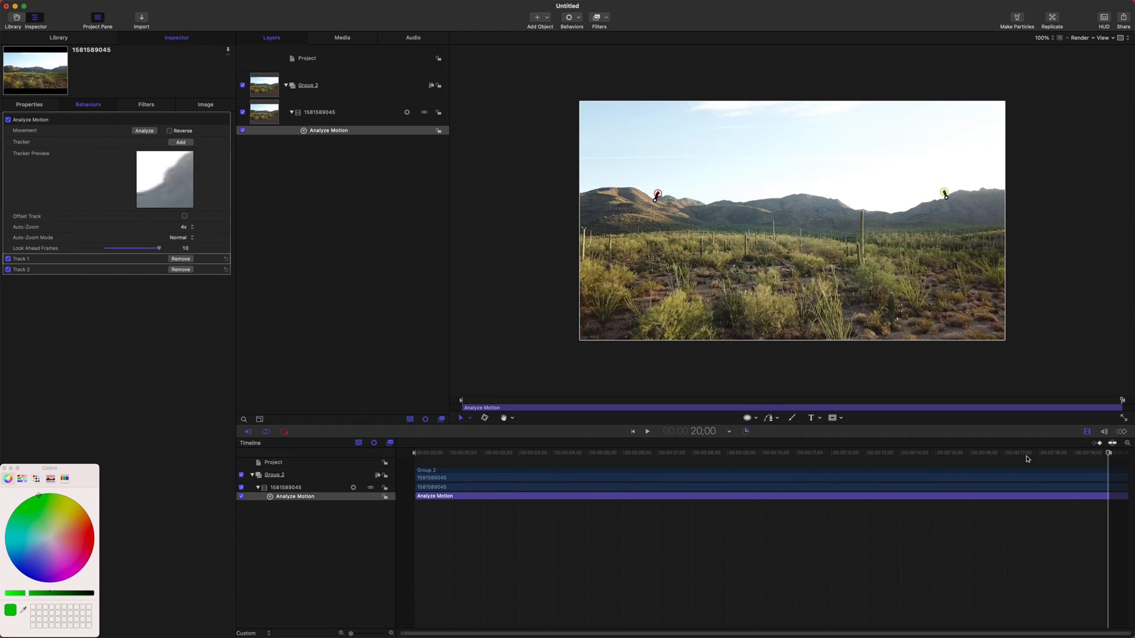
{"action": "left_click_drag", "start_coordinate": [1027, 453], "coordinate": [564, 497]}
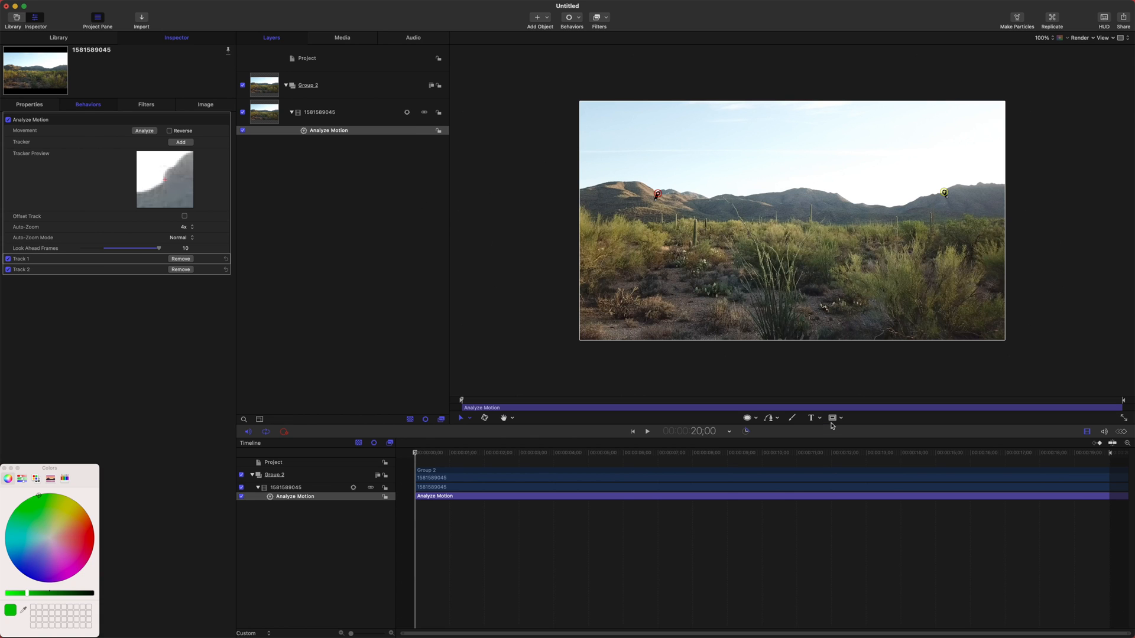
Add the text "Subscribe" in the sky above the mountains.
{"action": "left_click", "coordinate": [810, 418]}
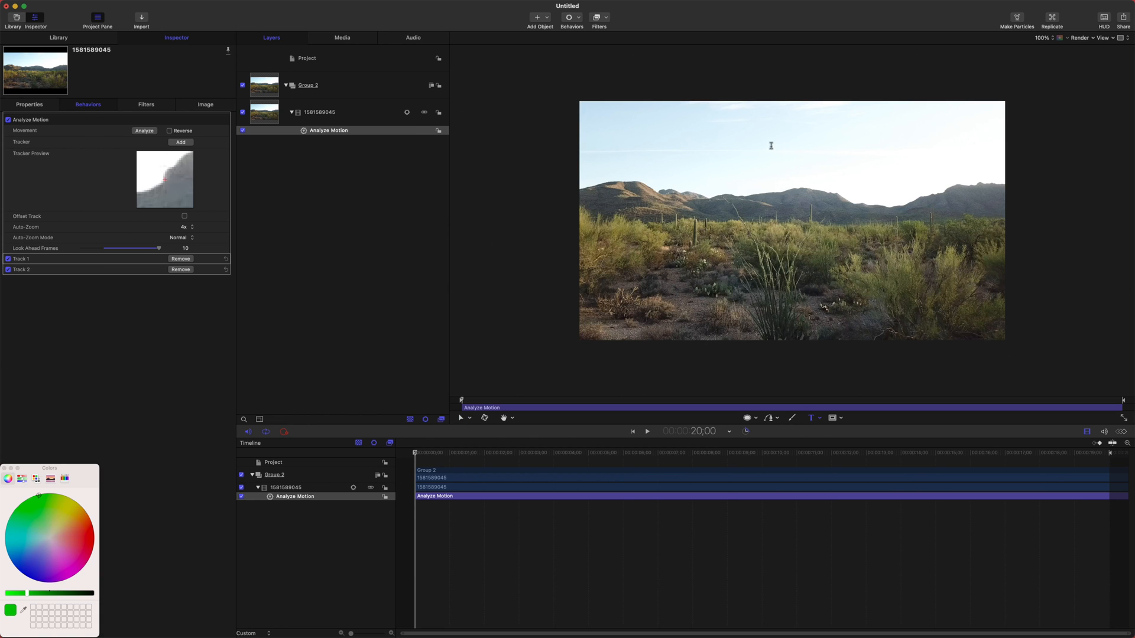
{"action": "left_click", "coordinate": [771, 145]}
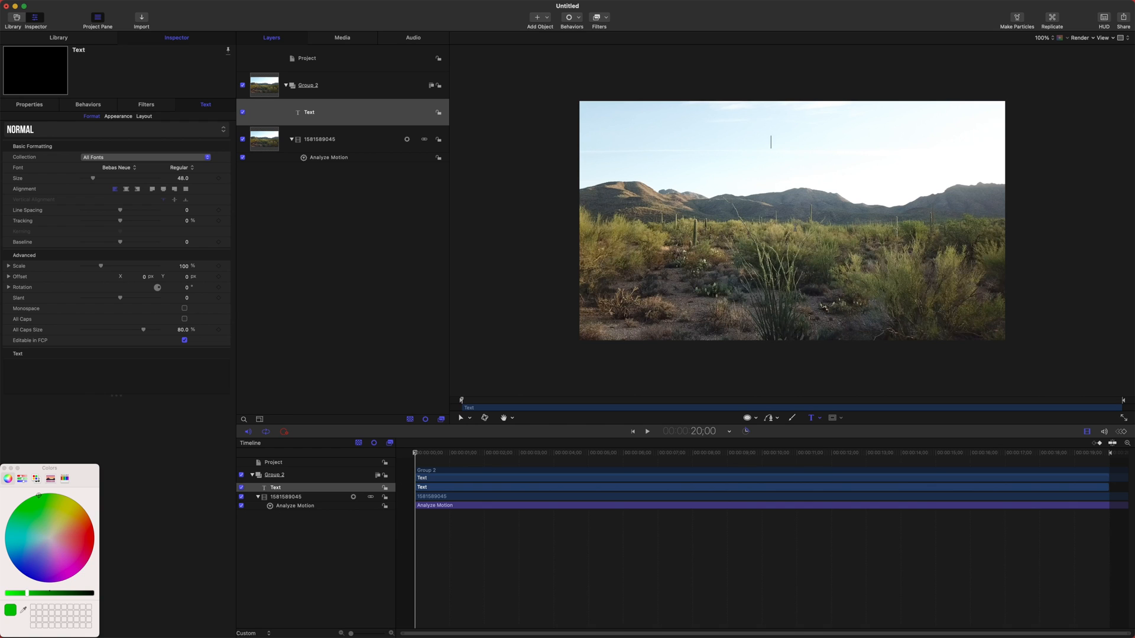
{"action": "type", "text": "Subscribe"}
Change the face color of the whole "Subscribe" text to red and close the color picker.
{"action": "key", "text": "super+a"}
{"action": "left_click", "coordinate": [118, 116]}
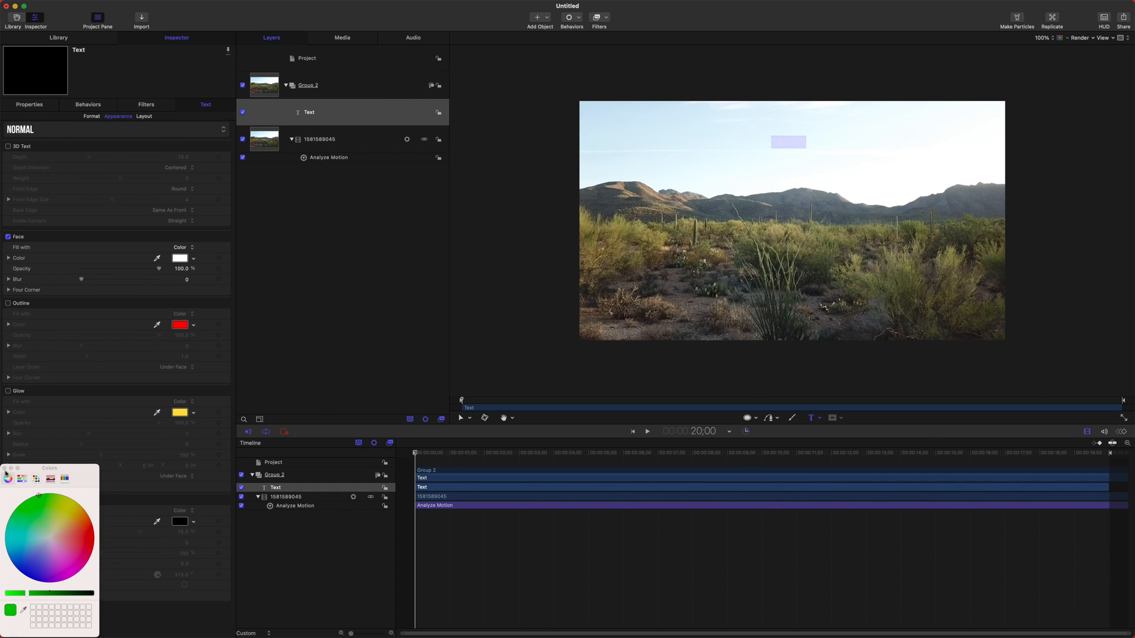
{"action": "left_click", "coordinate": [180, 259]}
{"action": "left_click", "coordinate": [93, 539]}
{"action": "left_click", "coordinate": [4, 469]}
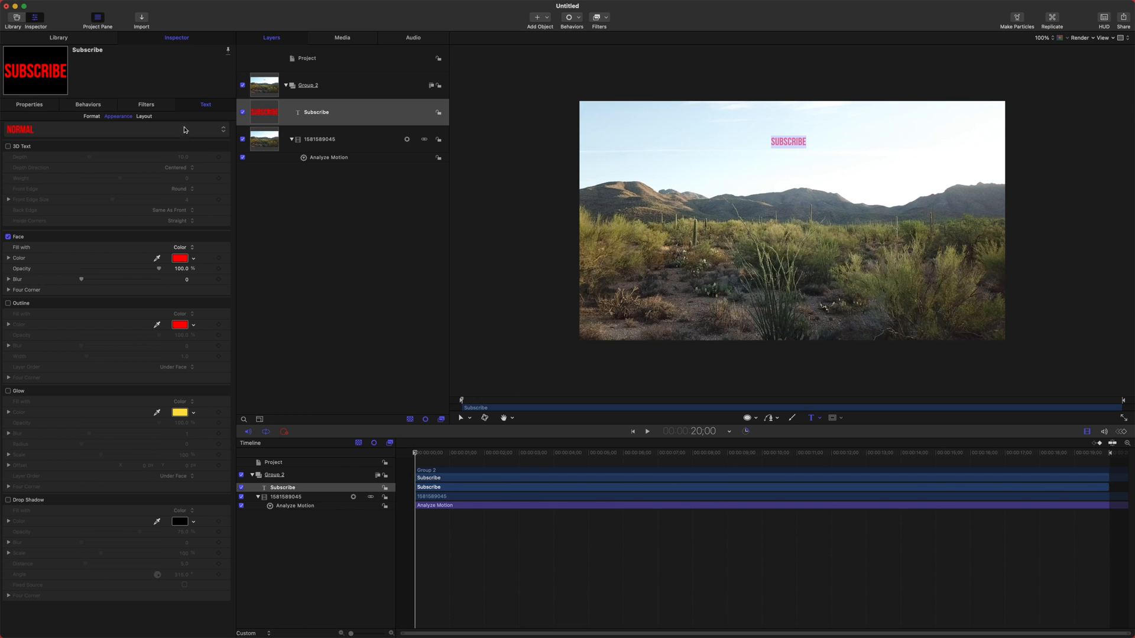
Set the "Subscribe" text size to 115 and position it in the sky just above the central mountains.
{"action": "left_click", "coordinate": [91, 116]}
{"action": "left_click_drag", "start_coordinate": [92, 179], "coordinate": [111, 179]}
{"action": "left_click", "coordinate": [467, 420]}
{"action": "left_click_drag", "start_coordinate": [822, 136], "coordinate": [811, 170]}
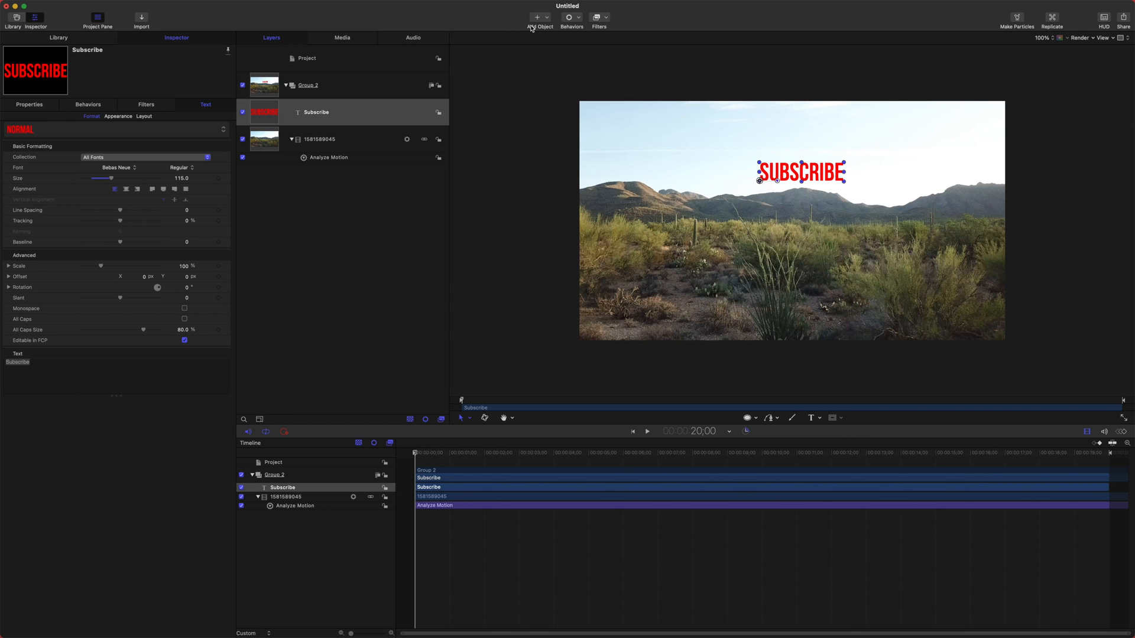
Add a Match Move motion tracking behavior to the "Subscribe" text.
{"action": "left_click", "coordinate": [579, 19]}
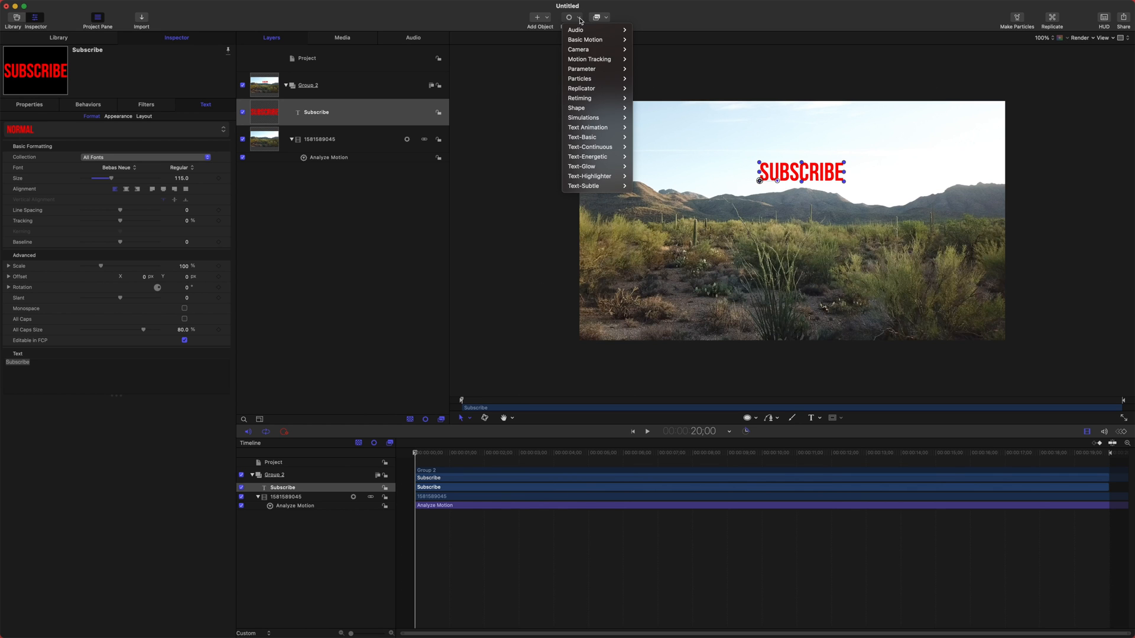
{"action": "mouse_move", "coordinate": [589, 59]}
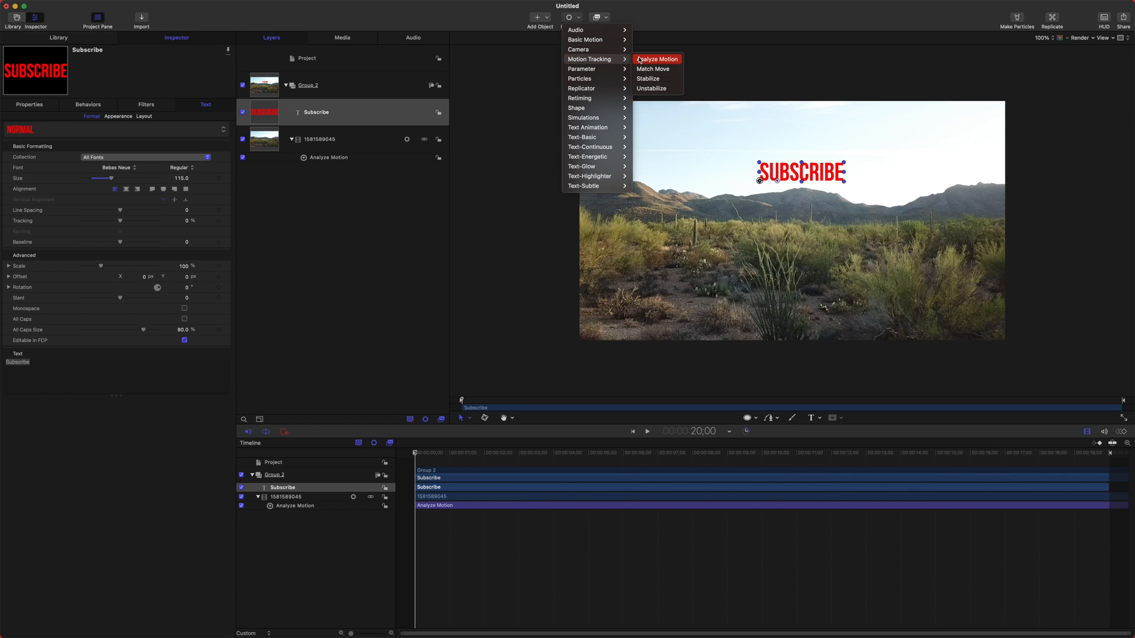
{"action": "left_click", "coordinate": [653, 69]}
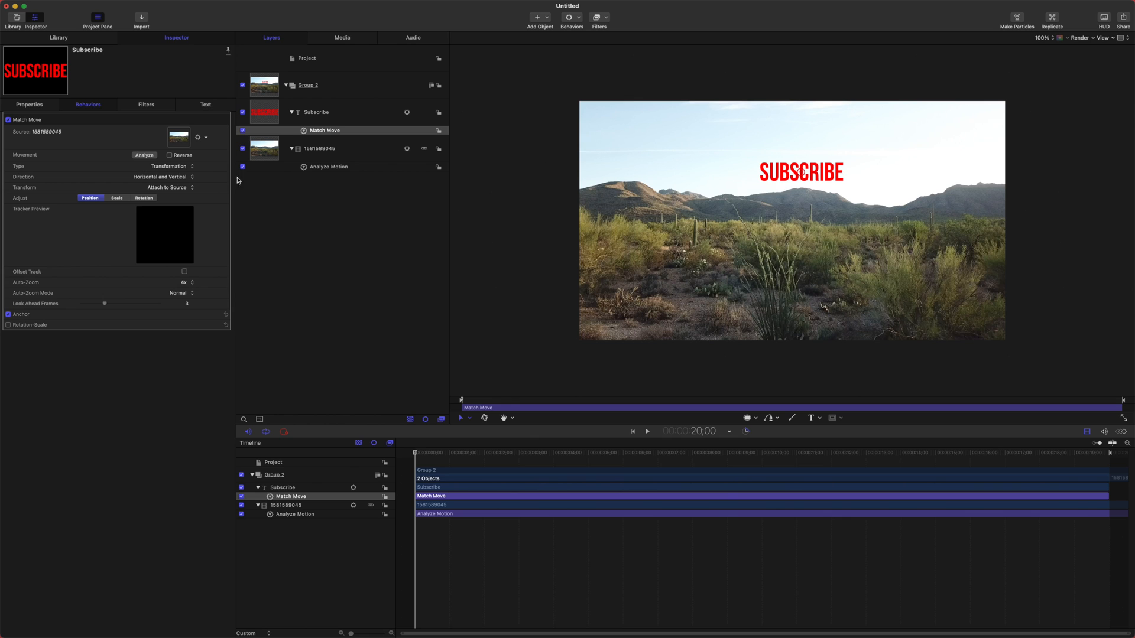
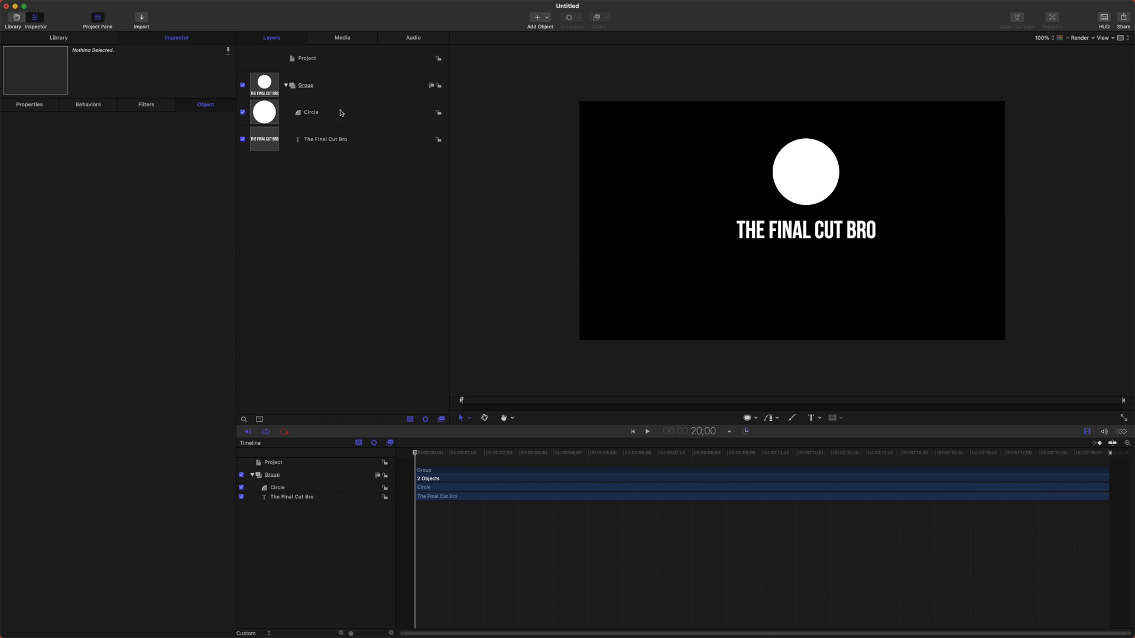
Add the circle's Opacity parameter to a new checkbox in a new rig.
{"action": "left_click", "coordinate": [371, 118]}
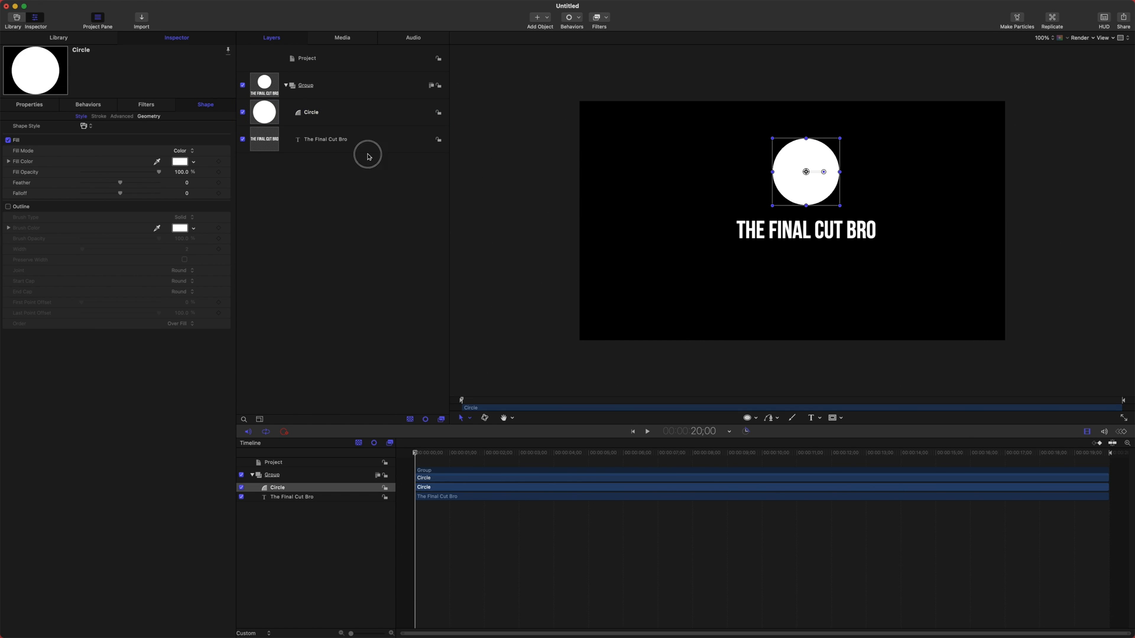
{"action": "left_click", "coordinate": [368, 158]}
{"action": "left_click", "coordinate": [374, 112]}
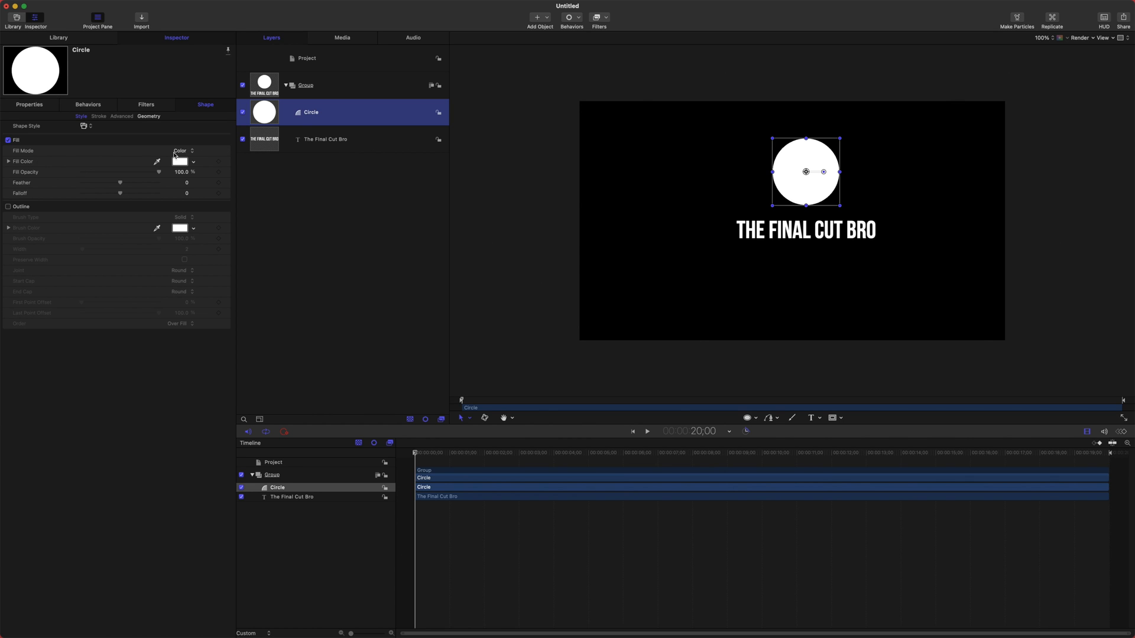
{"action": "left_click", "coordinate": [299, 187]}
{"action": "left_click", "coordinate": [334, 113]}
{"action": "left_click", "coordinate": [33, 106]}
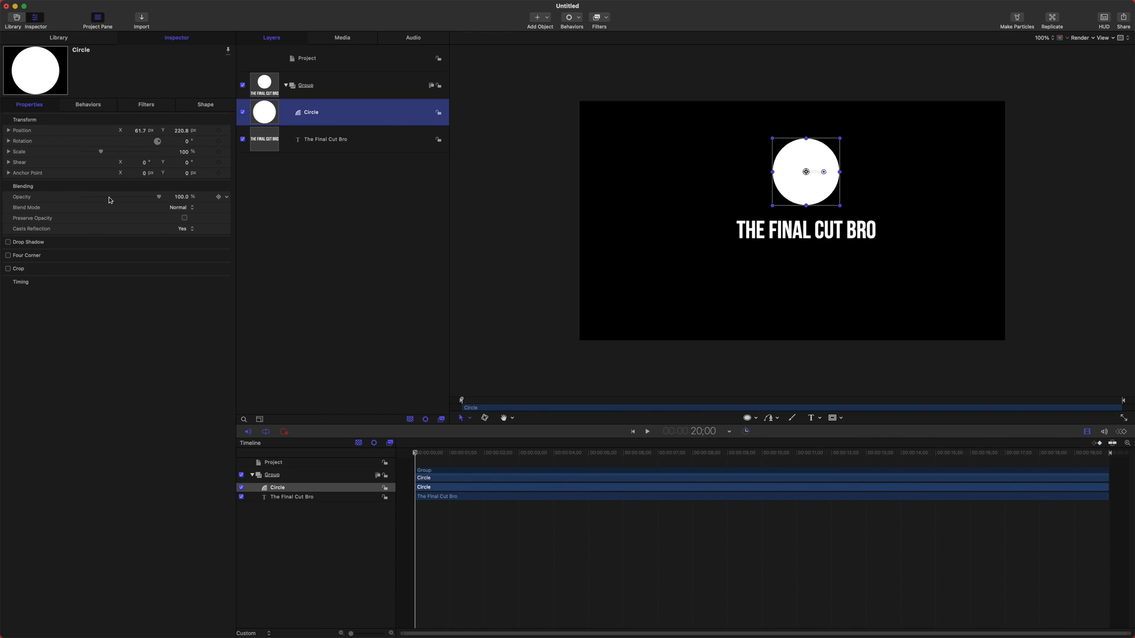
{"action": "left_click", "coordinate": [227, 197]}
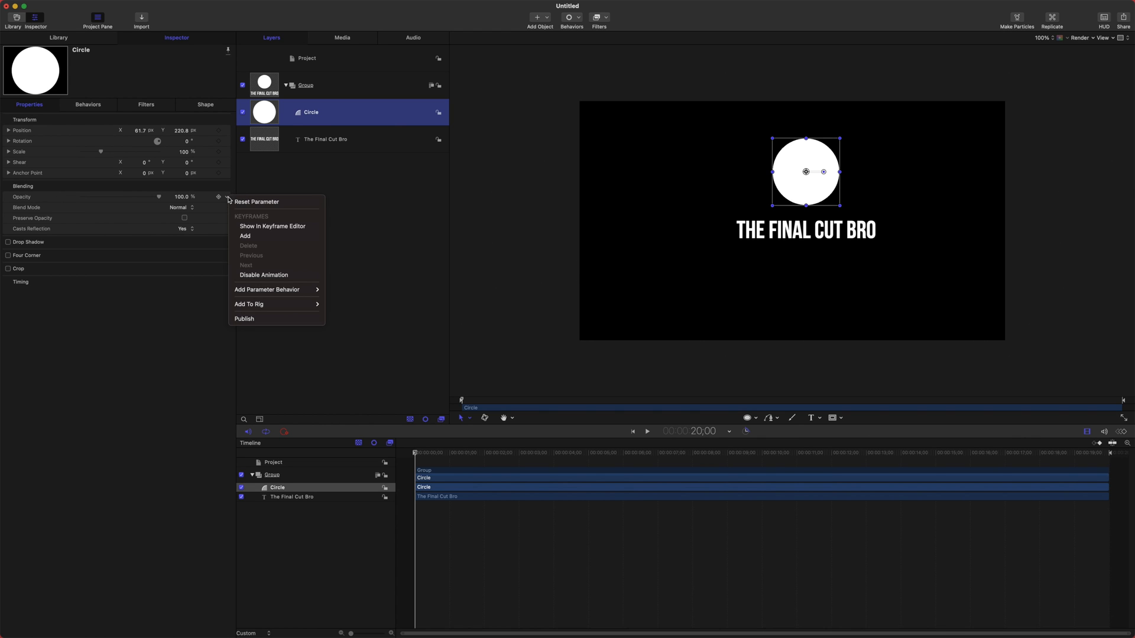
{"action": "mouse_move", "coordinate": [296, 304]}
{"action": "mouse_move", "coordinate": [347, 304]}
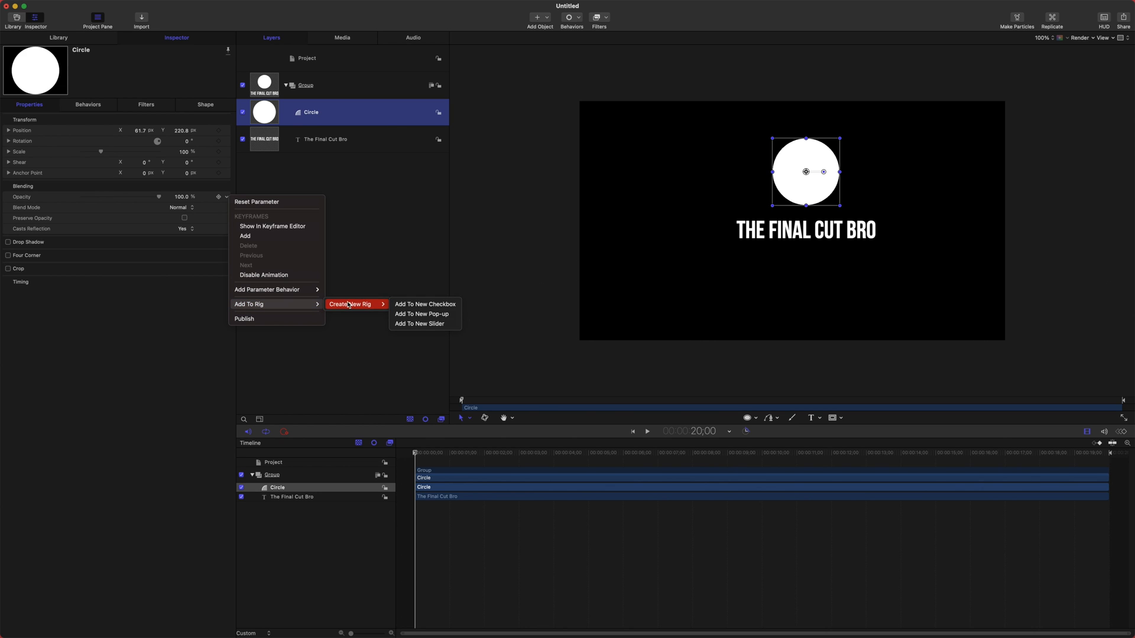
{"action": "left_click", "coordinate": [405, 305]}
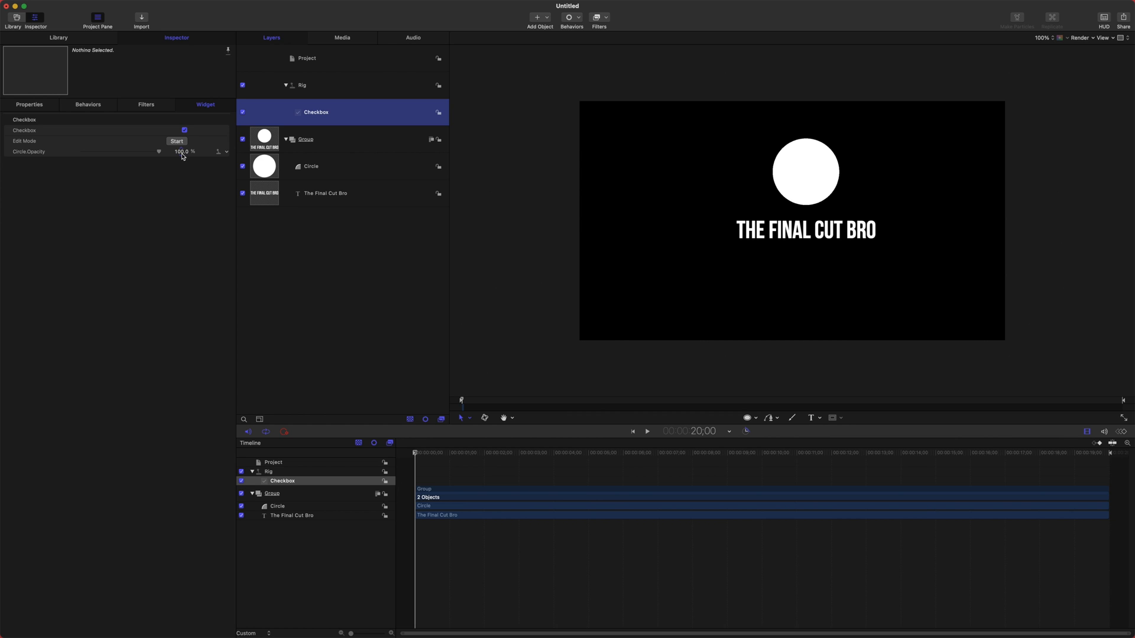
Set the circle's opacity to 0% for the checkbox's unchecked state, and toggle the checkbox repeatedly to test it, leaving it checked.
{"action": "left_click", "coordinate": [184, 130]}
{"action": "left_click_drag", "start_coordinate": [171, 152], "coordinate": [52, 153]}
{"action": "left_click", "coordinate": [185, 130]}
{"action": "left_click", "coordinate": [185, 131]}
{"action": "left_click", "coordinate": [186, 130]}
{"action": "left_click", "coordinate": [185, 131]}
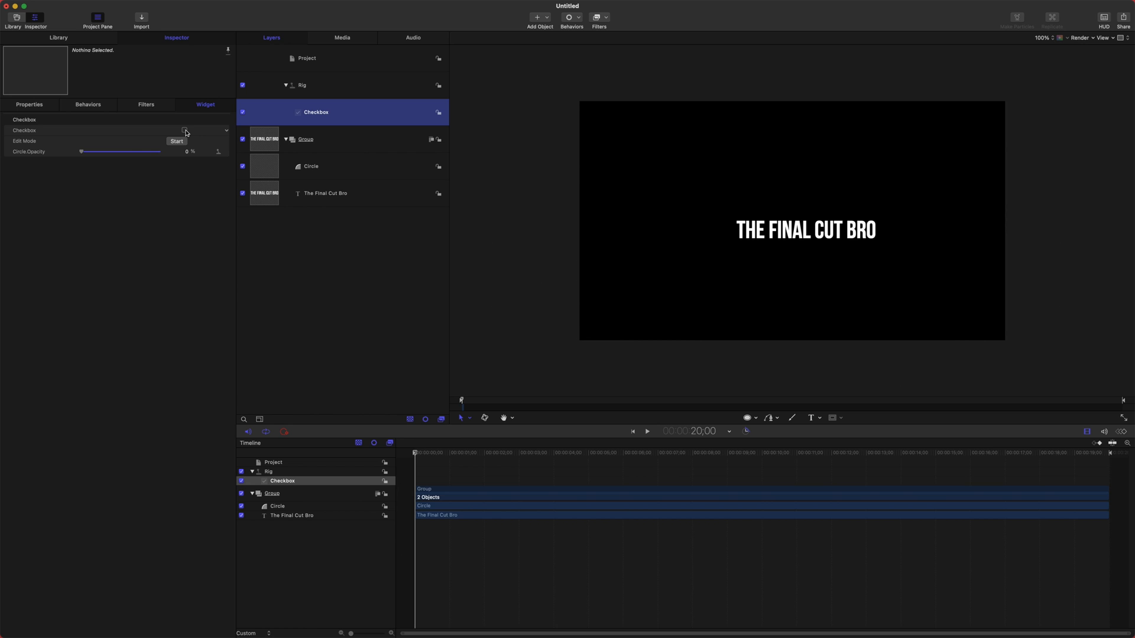
{"action": "left_click", "coordinate": [185, 131]}
{"action": "left_click", "coordinate": [185, 131]}
{"action": "left_click", "coordinate": [185, 131]}
{"action": "left_click", "coordinate": [185, 131]}
{"action": "left_click", "coordinate": [185, 130]}
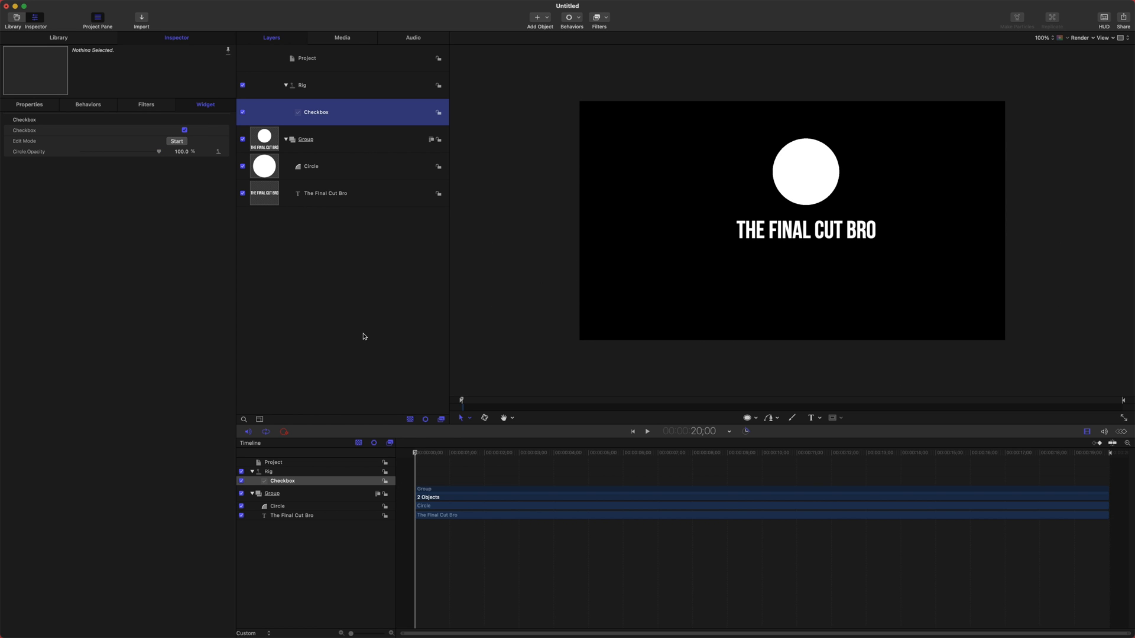
Publish the circle's Fill Color parameter.
{"action": "left_click", "coordinate": [340, 199]}
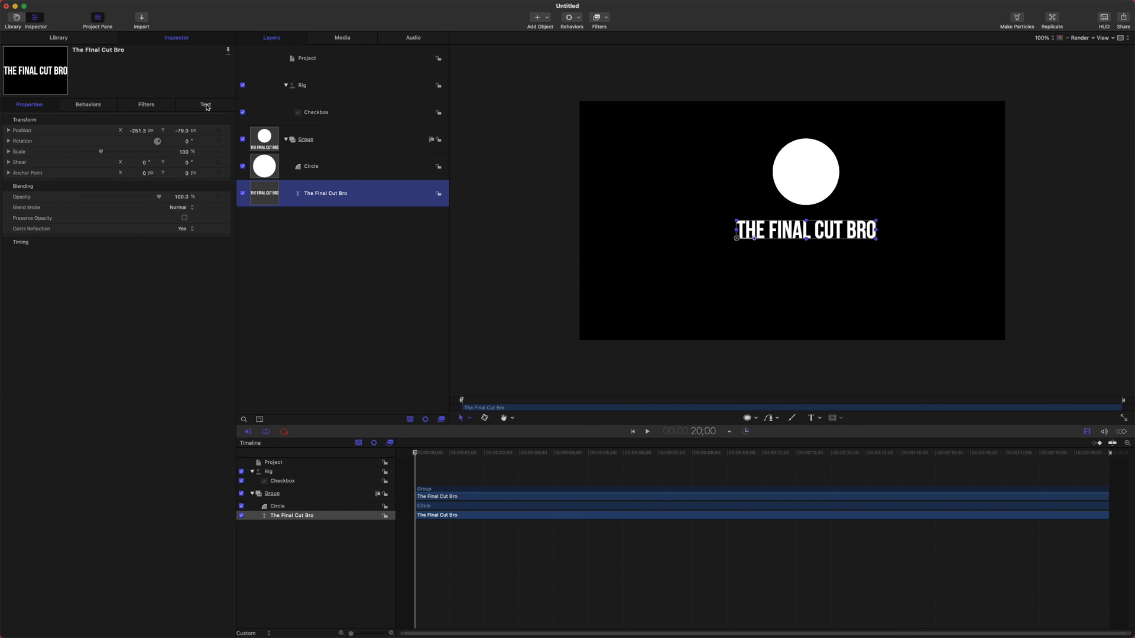
{"action": "left_click", "coordinate": [260, 169]}
{"action": "left_click", "coordinate": [210, 105]}
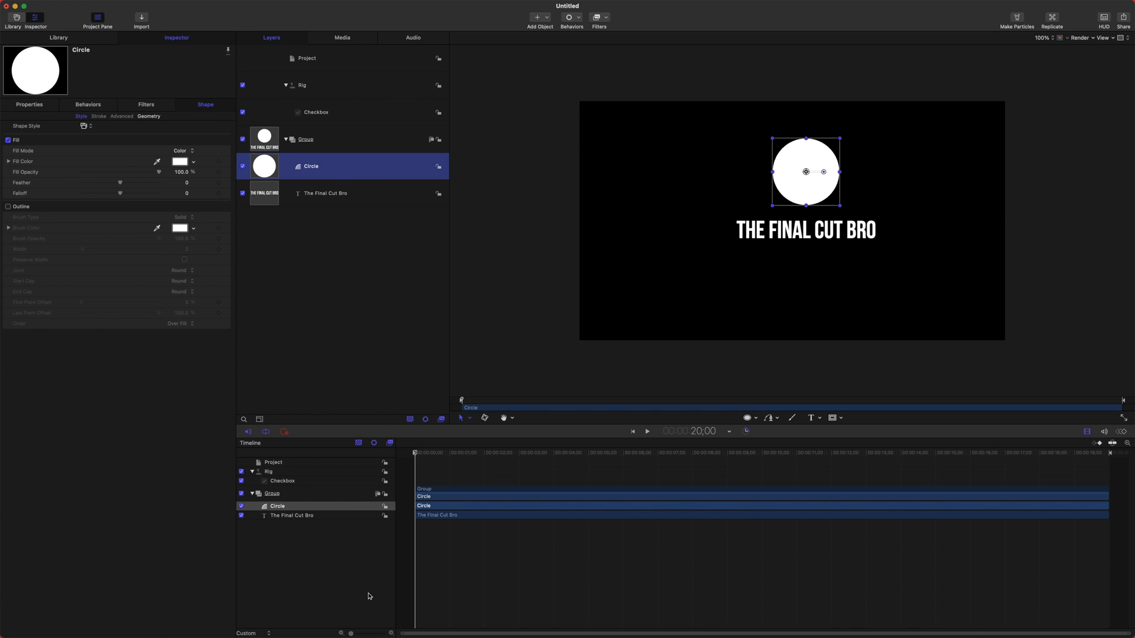
{"action": "left_click", "coordinate": [515, 454]}
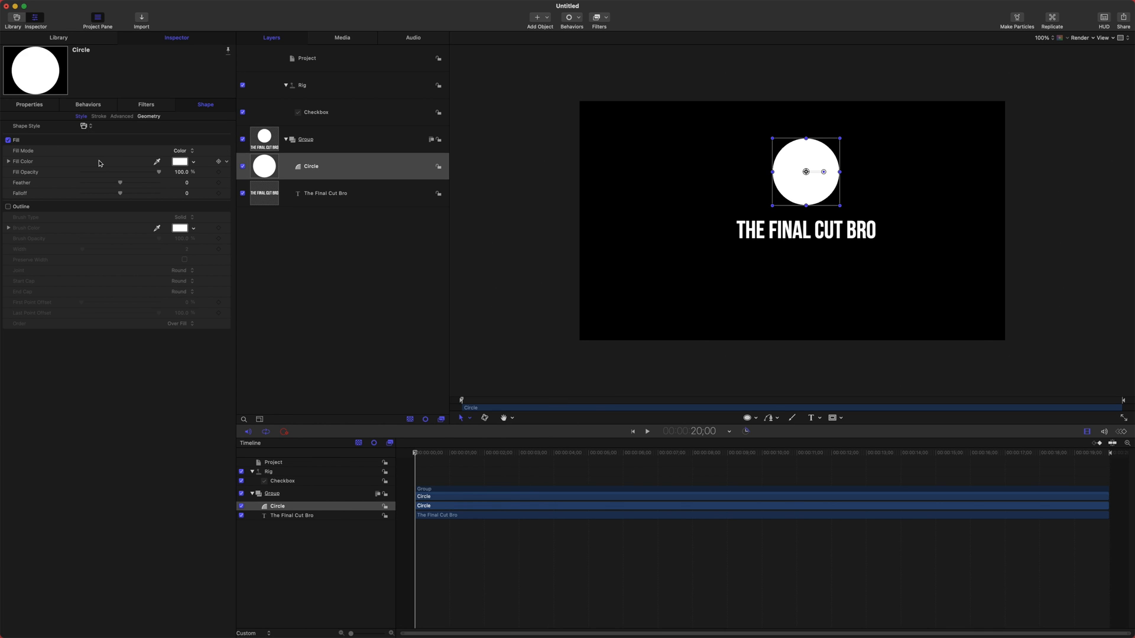
{"action": "left_click", "coordinate": [228, 165]}
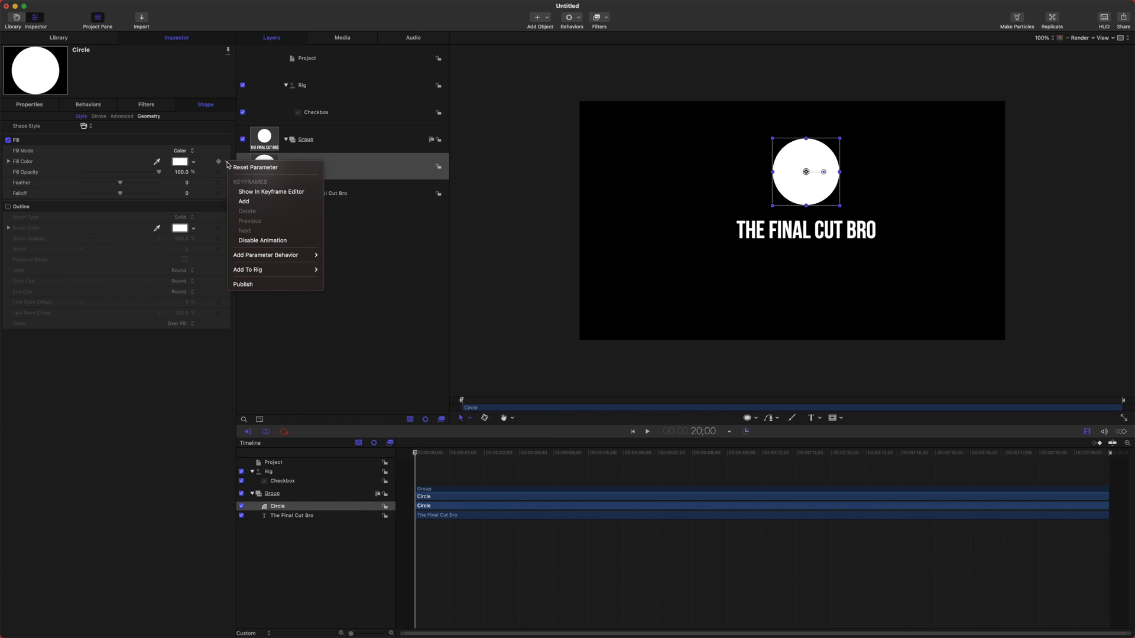
{"action": "left_click", "coordinate": [260, 286]}
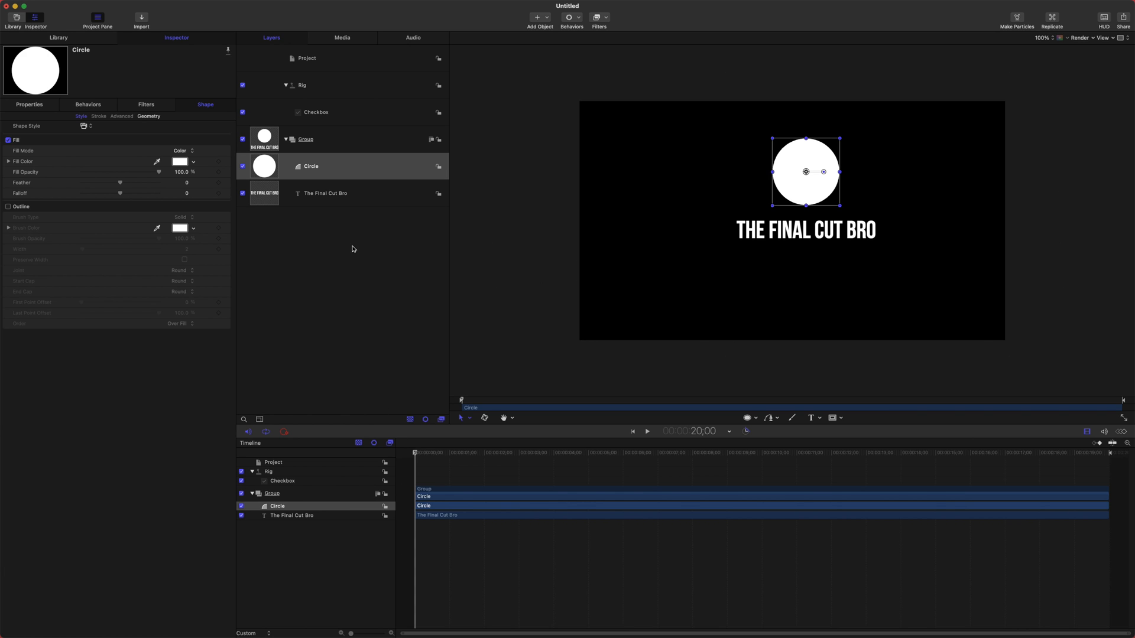
{"action": "left_click", "coordinate": [898, 259]}
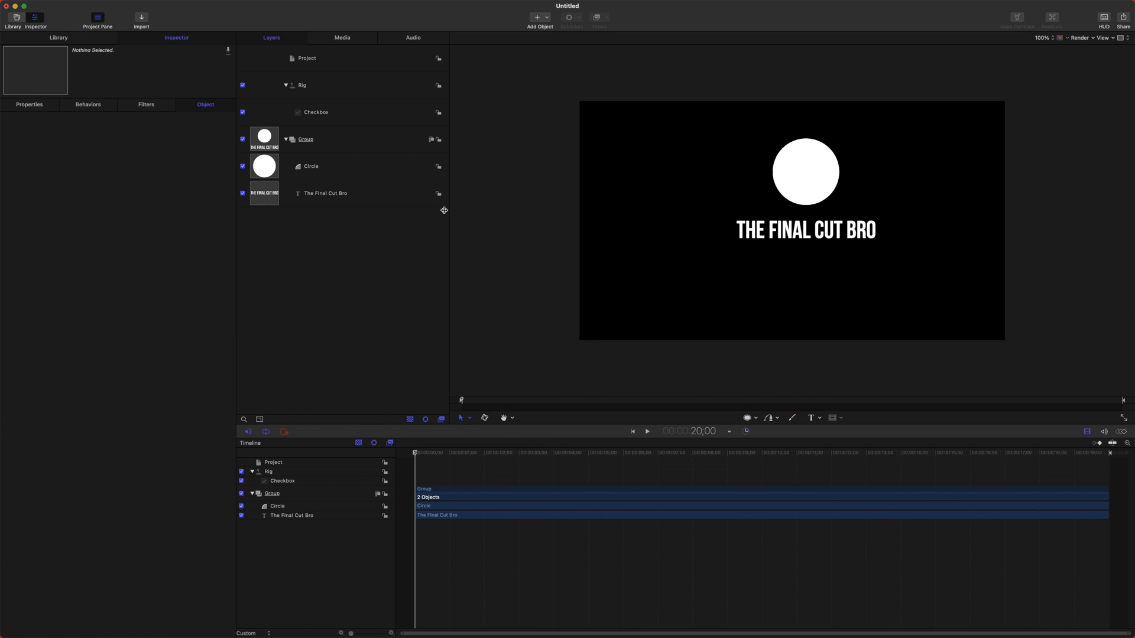
{"action": "left_click", "coordinate": [323, 140]}
{"action": "left_click", "coordinate": [343, 190]}
{"action": "left_click", "coordinate": [355, 171]}
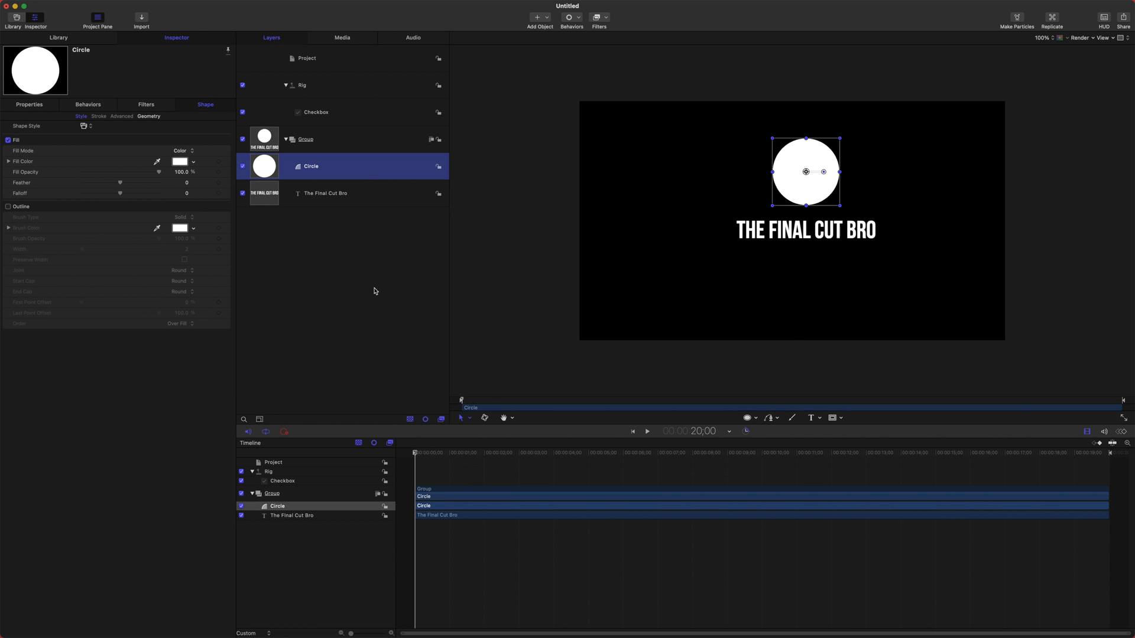
Convert the project to a Final Cut Pro title with the title source set to None.
{"action": "mouse_move", "coordinate": [76, 6]}
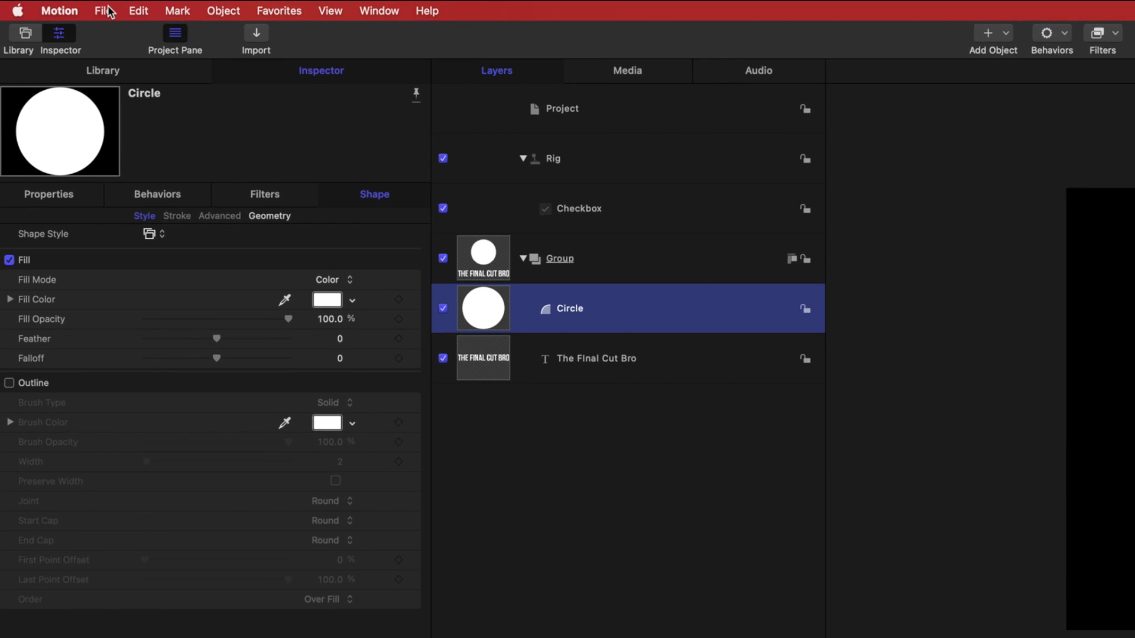
{"action": "left_click", "coordinate": [109, 11]}
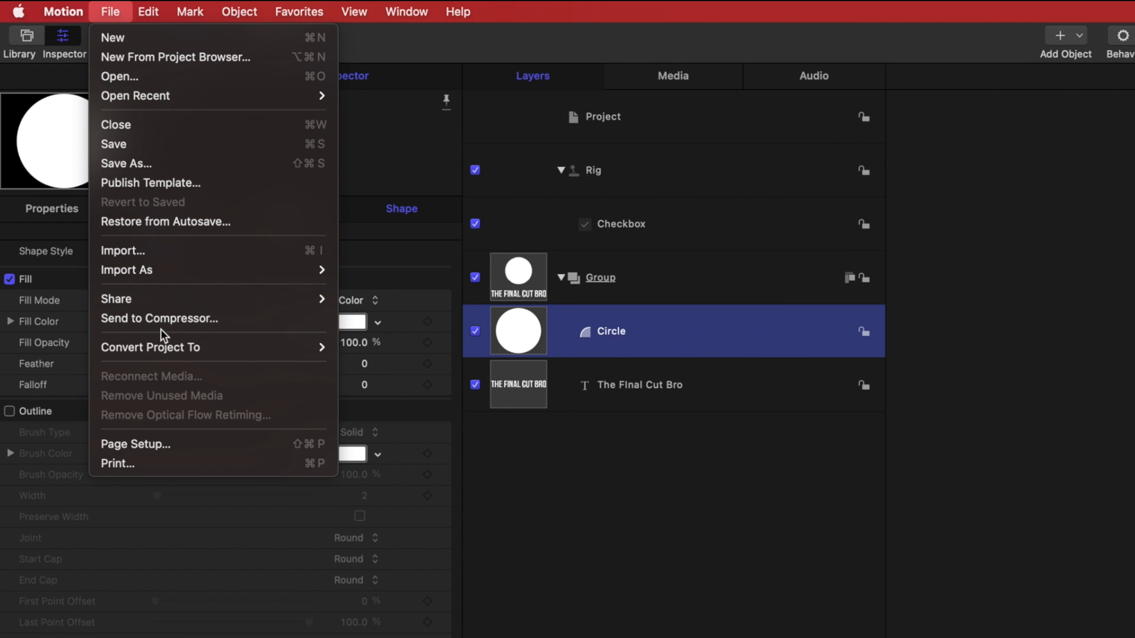
{"action": "mouse_move", "coordinate": [165, 348]}
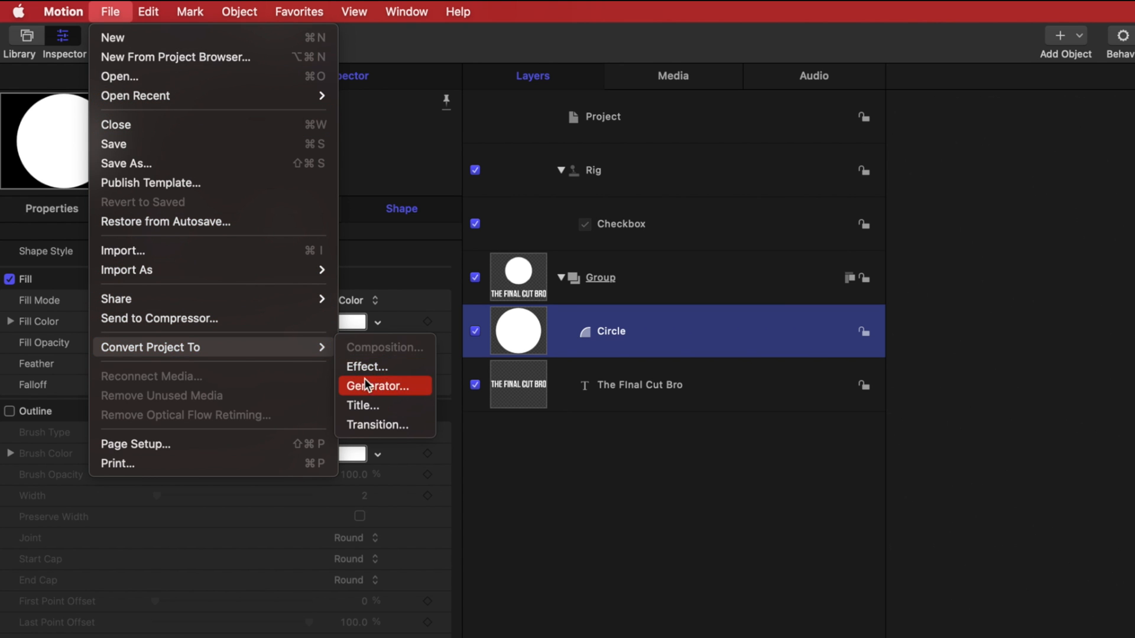
{"action": "left_click", "coordinate": [363, 406]}
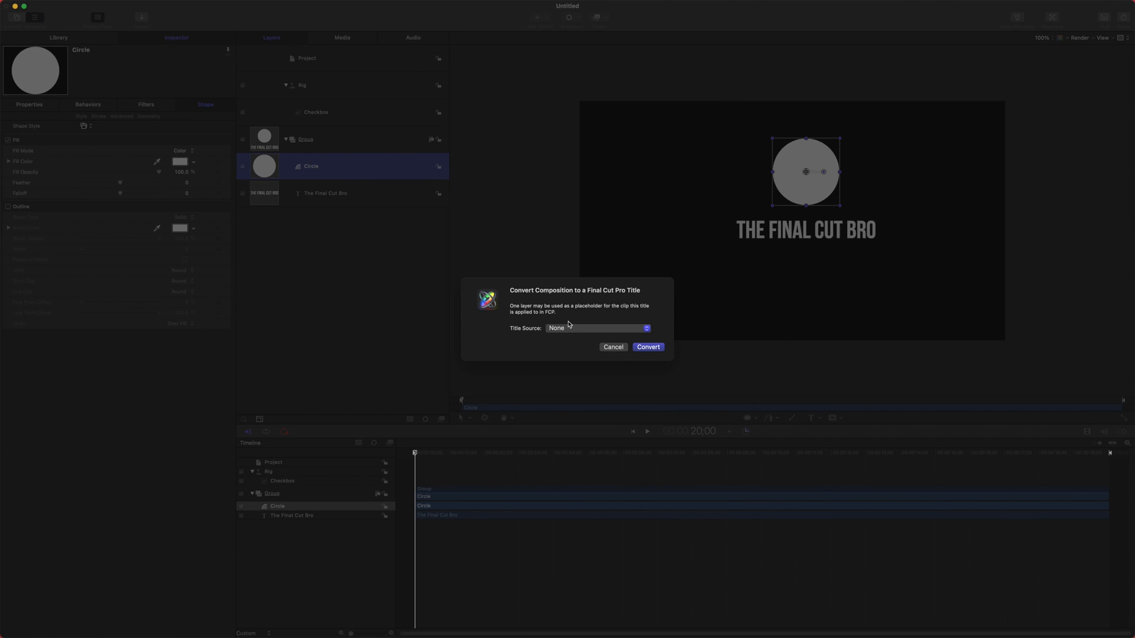
{"action": "left_click", "coordinate": [648, 347]}
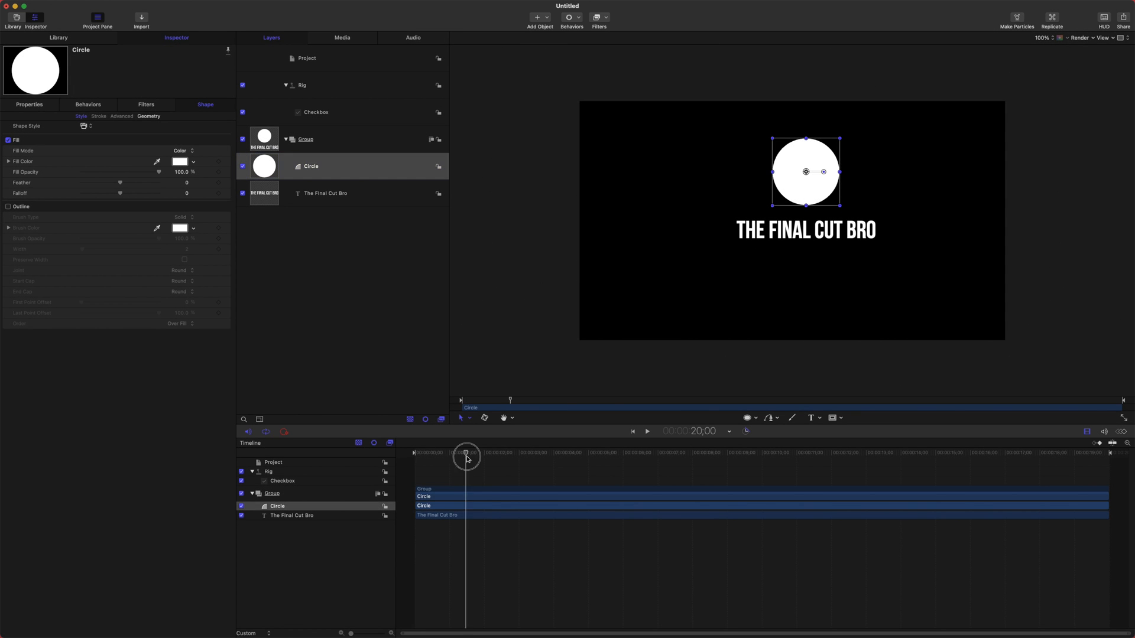
{"action": "left_click", "coordinate": [650, 326]}
{"action": "left_click", "coordinate": [823, 229]}
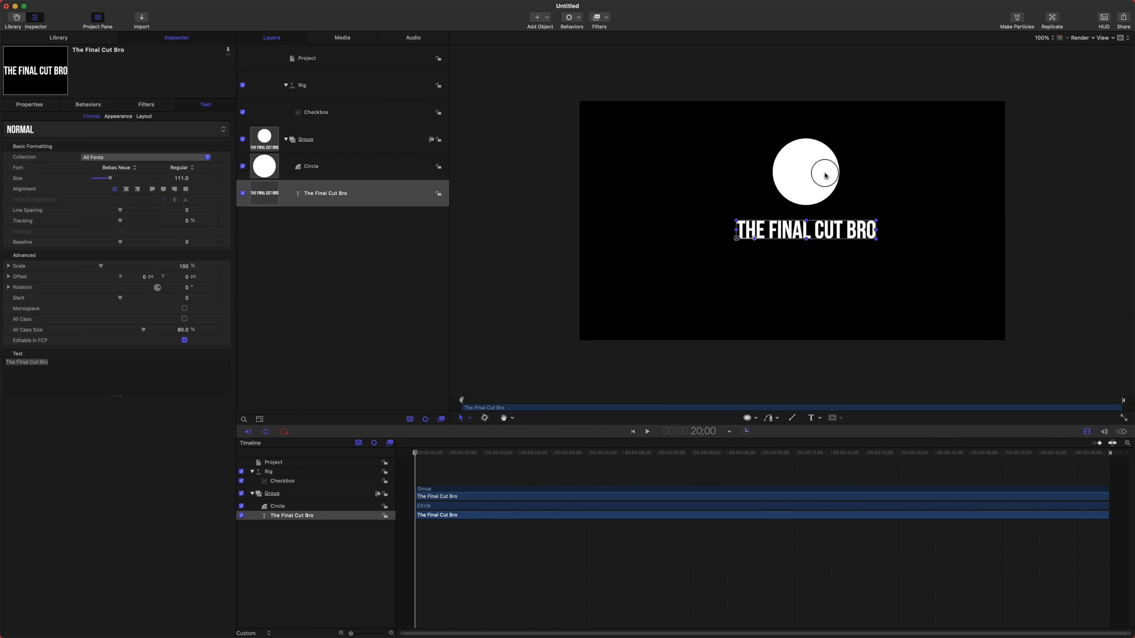
{"action": "left_click", "coordinate": [827, 178]}
Add the basic text behavior Blur In to "The Final Cut Bro" text, starting at the first frame.
{"action": "left_click", "coordinate": [804, 234]}
{"action": "left_click_drag", "start_coordinate": [479, 454], "coordinate": [415, 454]}
{"action": "left_click", "coordinate": [423, 275]}
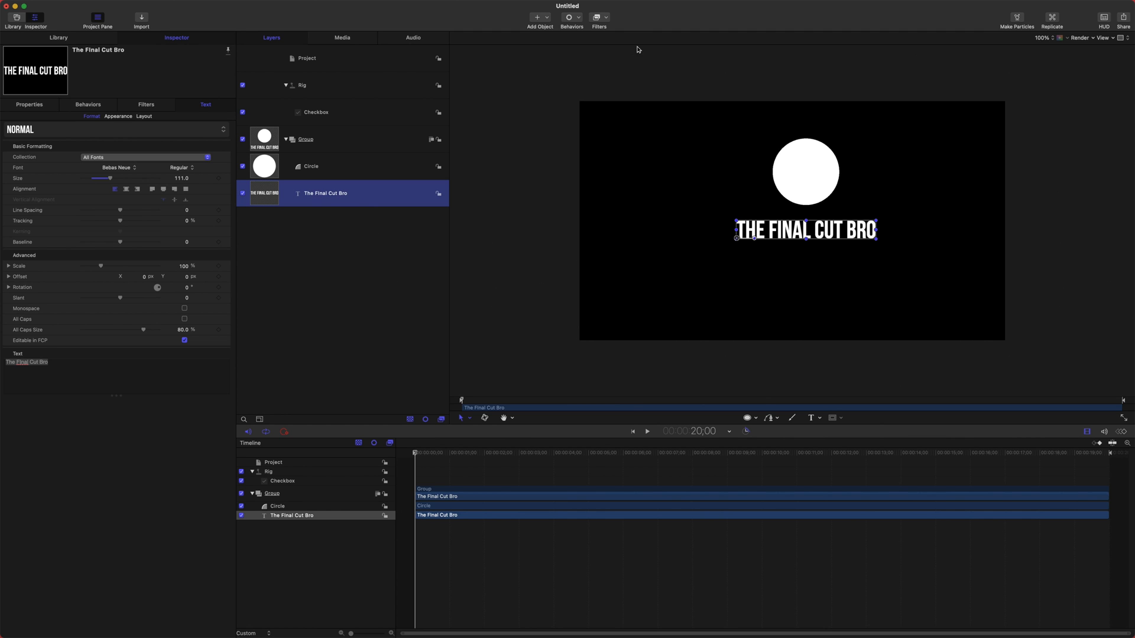
{"action": "left_click", "coordinate": [583, 19]}
{"action": "mouse_move", "coordinate": [597, 138]}
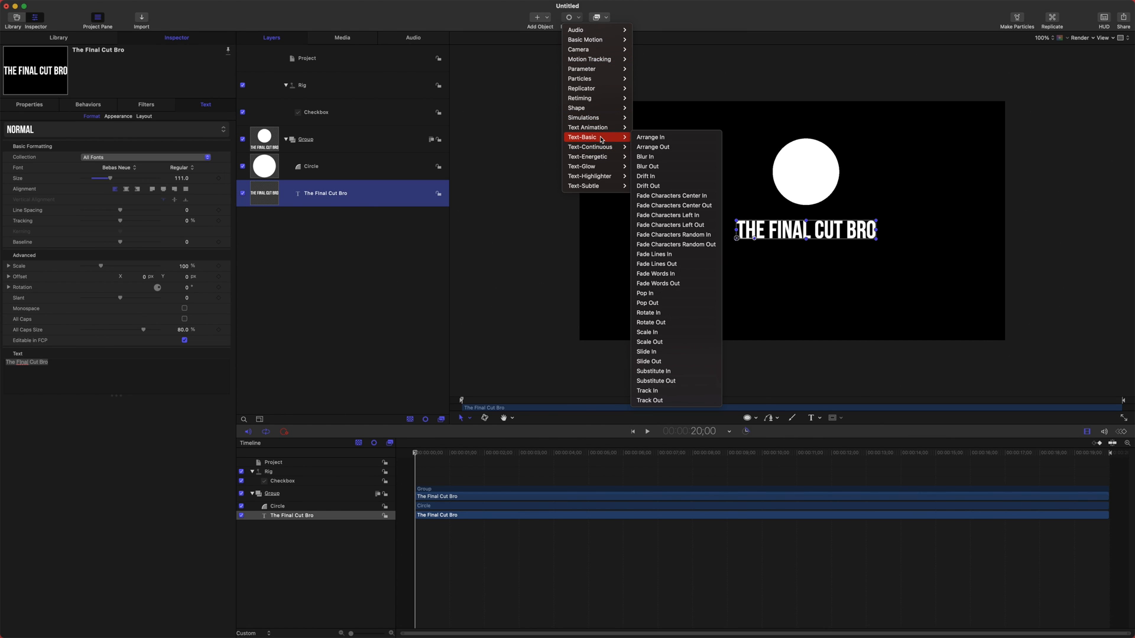
{"action": "left_click", "coordinate": [646, 156]}
Scrub and play back the start of the timeline to preview the text's Blur In animation.
{"action": "mouse_move", "coordinate": [464, 454]}
{"action": "left_mouse_down"}
{"action": "mouse_move", "coordinate": [546, 450]}
{"action": "mouse_move", "coordinate": [421, 449]}
{"action": "mouse_move", "coordinate": [462, 450]}
{"action": "mouse_move", "coordinate": [501, 473]}
{"action": "mouse_move", "coordinate": [474, 588]}
{"action": "mouse_move", "coordinate": [462, 562]}
{"action": "left_mouse_up"}
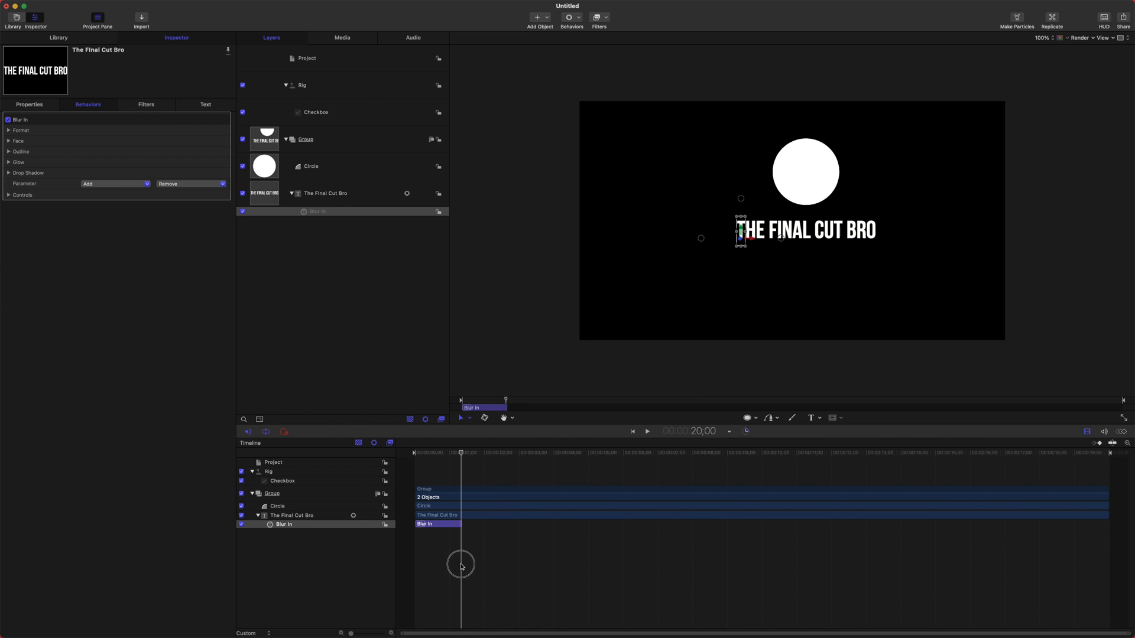
{"action": "left_click", "coordinate": [464, 451]}
{"action": "left_click", "coordinate": [463, 453]}
{"action": "left_click_drag", "start_coordinate": [463, 453], "coordinate": [390, 464]}
{"action": "key", "text": "space"}
{"action": "key", "text": "space"}
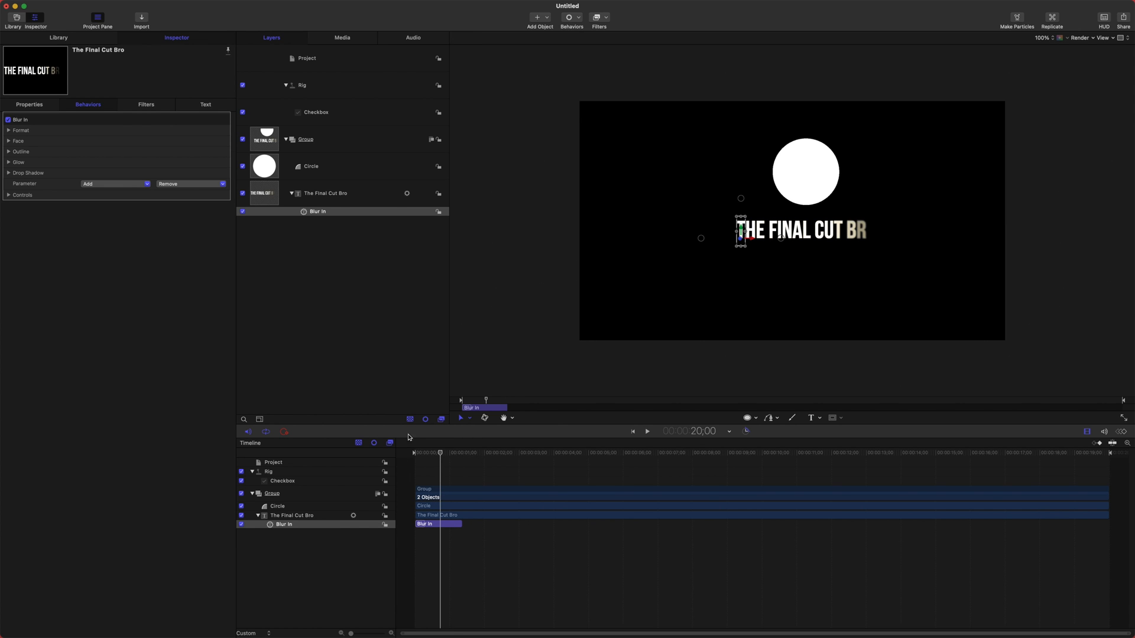
Set the circle's scale to 0% at the first frame and add a scale keyframe there.
{"action": "left_click_drag", "start_coordinate": [437, 453], "coordinate": [415, 453]}
{"action": "left_click", "coordinate": [330, 165]}
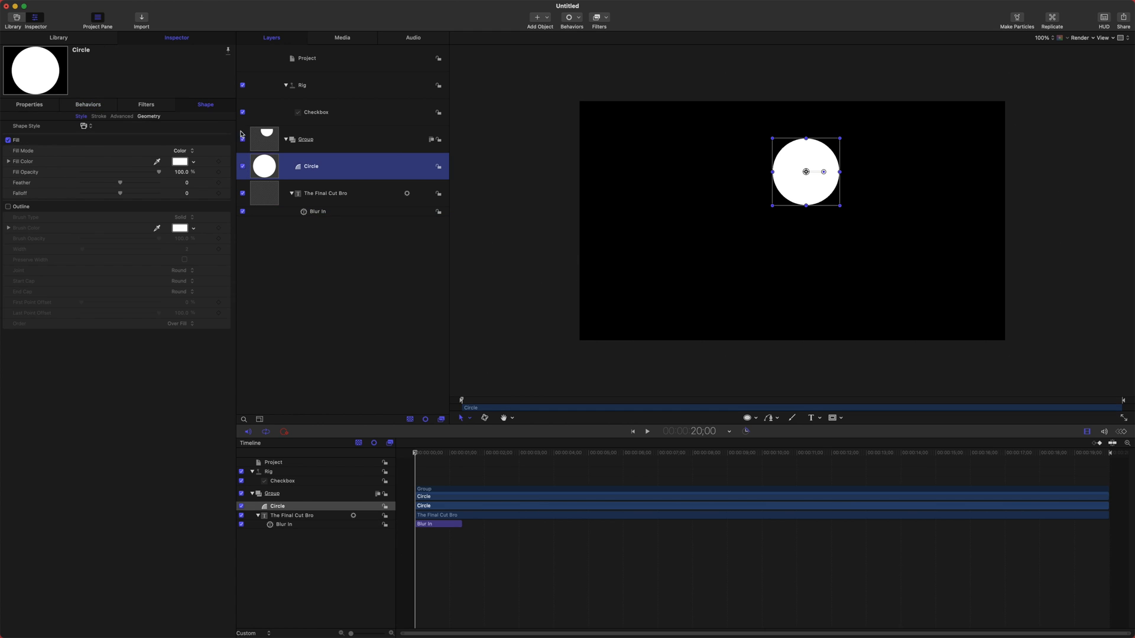
{"action": "left_click", "coordinate": [29, 105]}
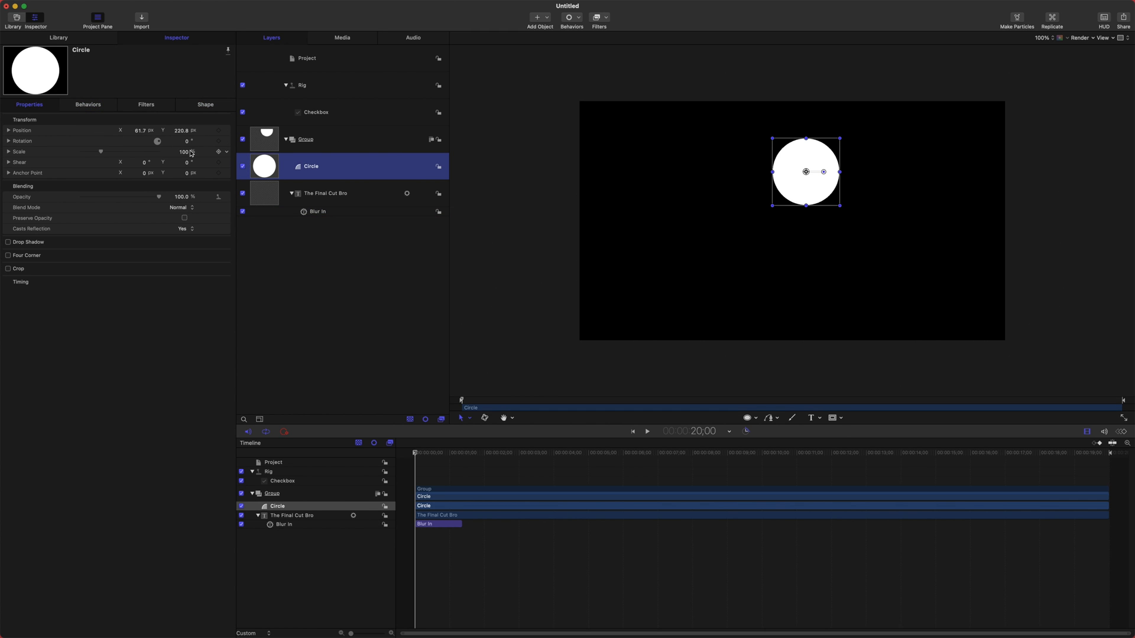
{"action": "left_click", "coordinate": [185, 152]}
{"action": "type", "text": "0"}
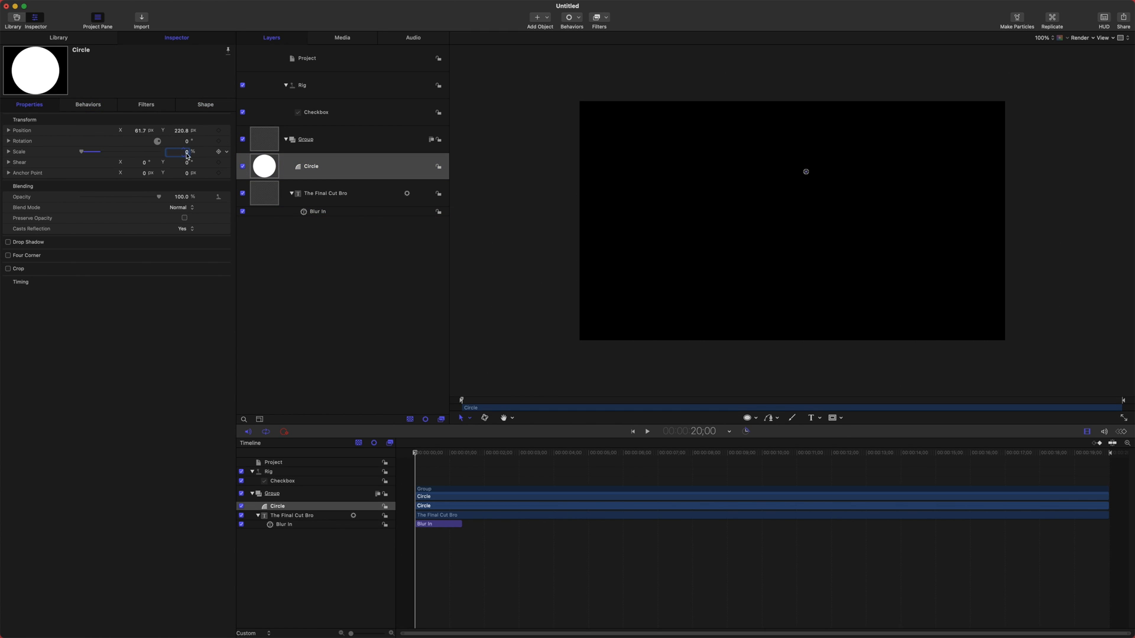
{"action": "left_click", "coordinate": [218, 151]}
Set the circle's scale to 100% at the end of the text's Blur In behavior.
{"action": "left_click", "coordinate": [454, 454]}
{"action": "left_click_drag", "start_coordinate": [455, 458], "coordinate": [461, 455]}
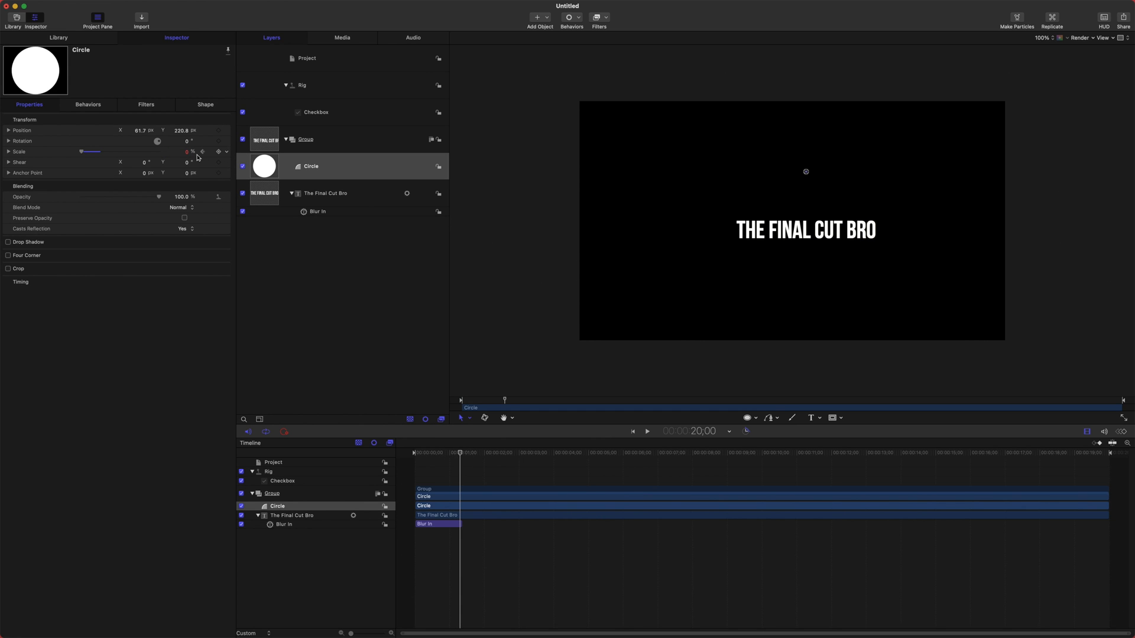
{"action": "left_click_drag", "start_coordinate": [185, 154], "coordinate": [186, 153]}
{"action": "type", "text": "100"}
{"action": "key", "text": "Return"}
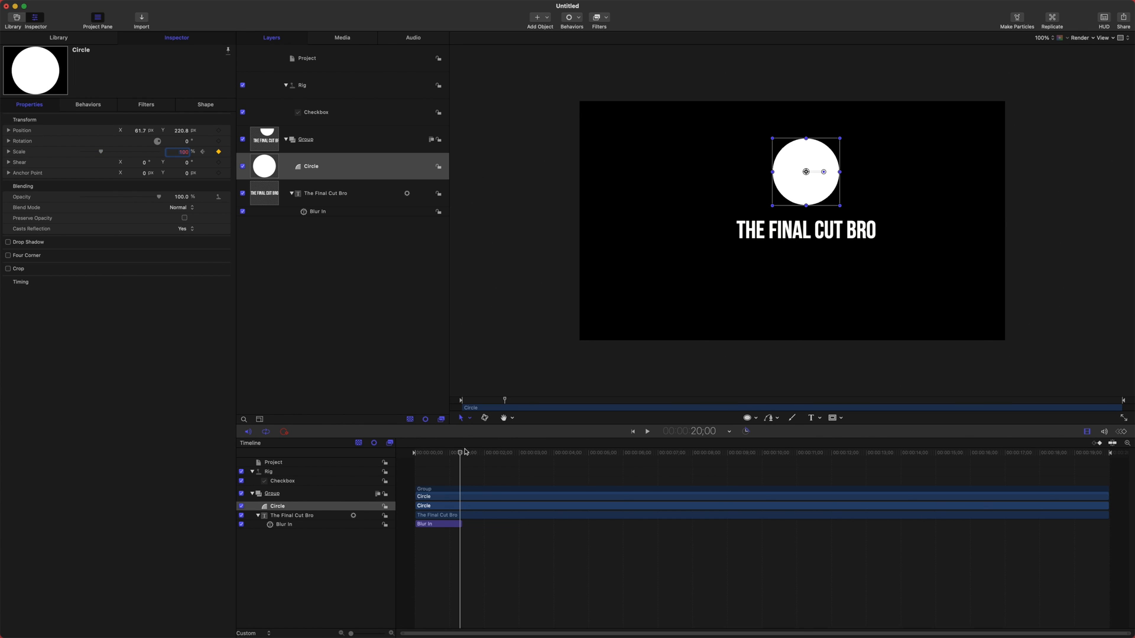
Play back the start of the timeline to preview the circle scaling up together with the text's Blur In.
{"action": "key", "text": "space"}
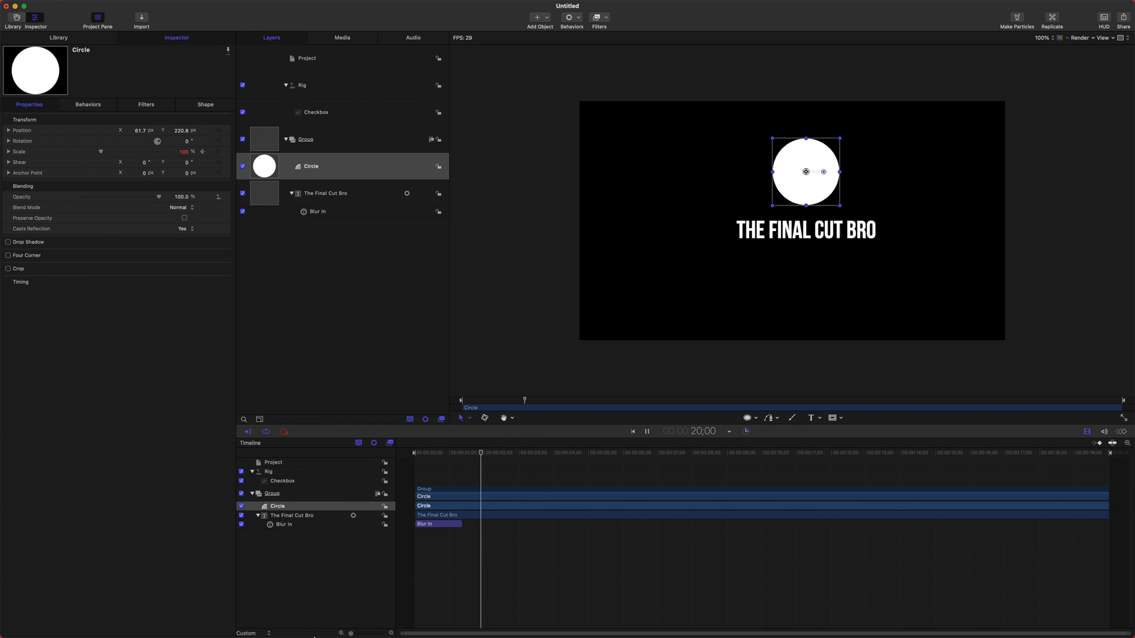
{"action": "key", "text": "space"}
{"action": "left_click_drag", "start_coordinate": [466, 454], "coordinate": [391, 470]}
{"action": "key", "text": "space"}
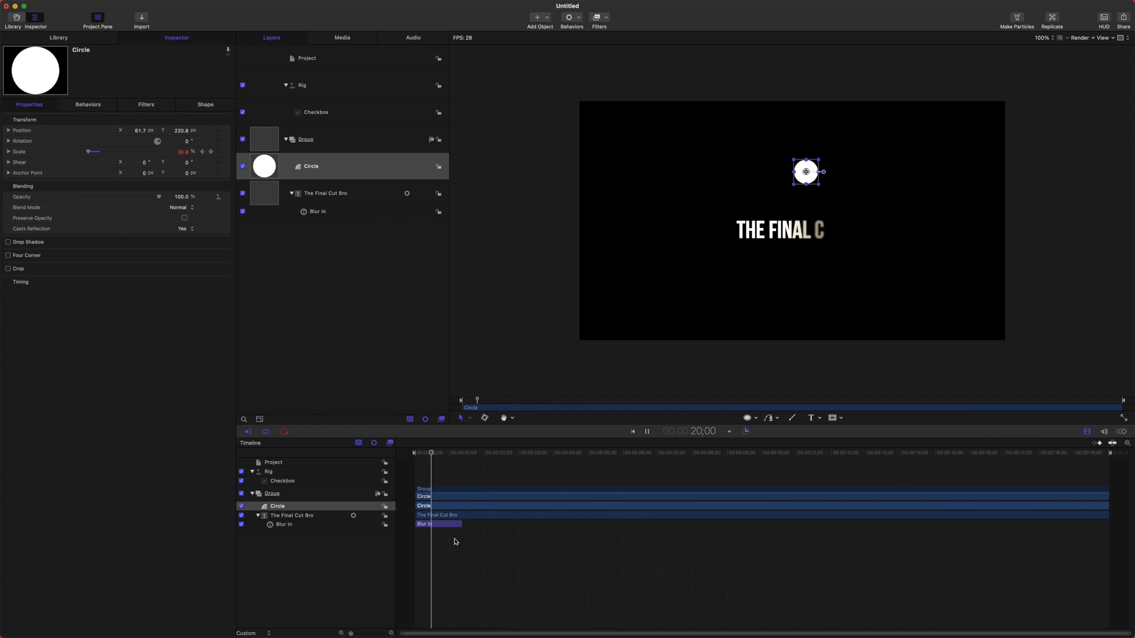
{"action": "key", "text": "space"}
Add a marker at the end of the Blur In behavior and set its type to Build In - Optional.
{"action": "mouse_move", "coordinate": [471, 460]}
{"action": "left_mouse_down"}
{"action": "mouse_move", "coordinate": [452, 456]}
{"action": "mouse_move", "coordinate": [463, 456]}
{"action": "left_mouse_up"}
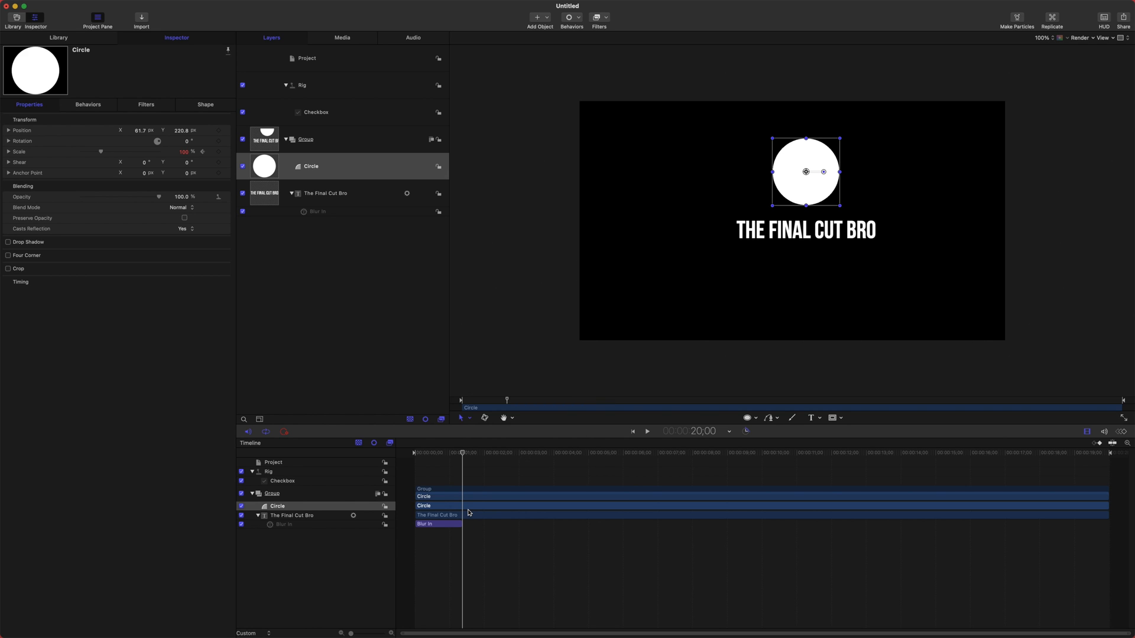
{"action": "left_click_drag", "start_coordinate": [463, 456], "coordinate": [450, 456]}
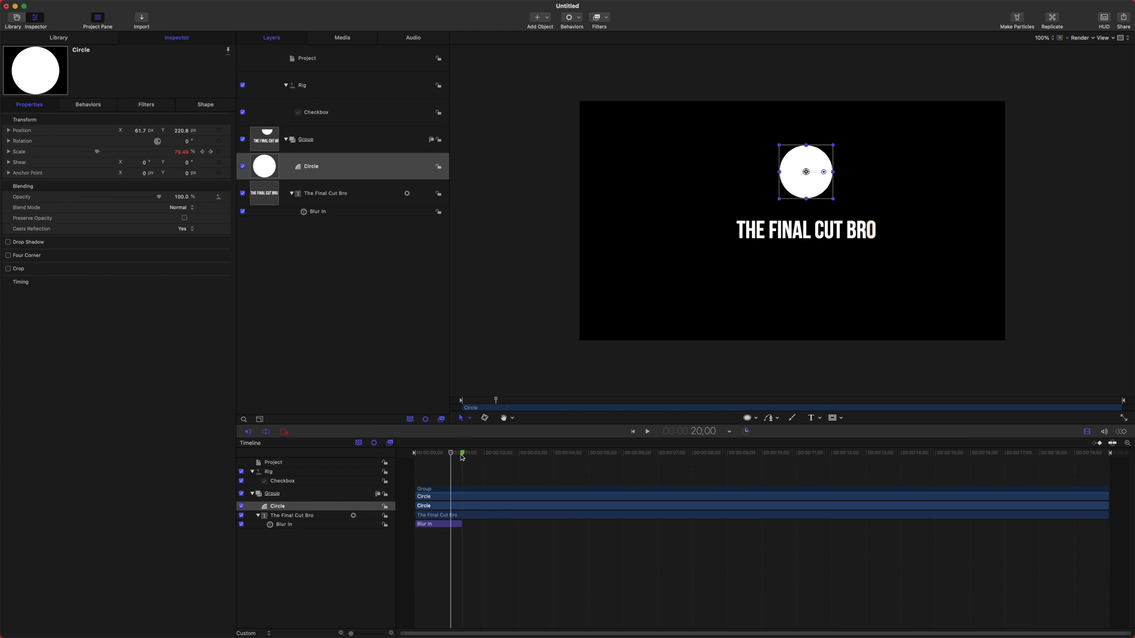
{"action": "double_click", "coordinate": [462, 455]}
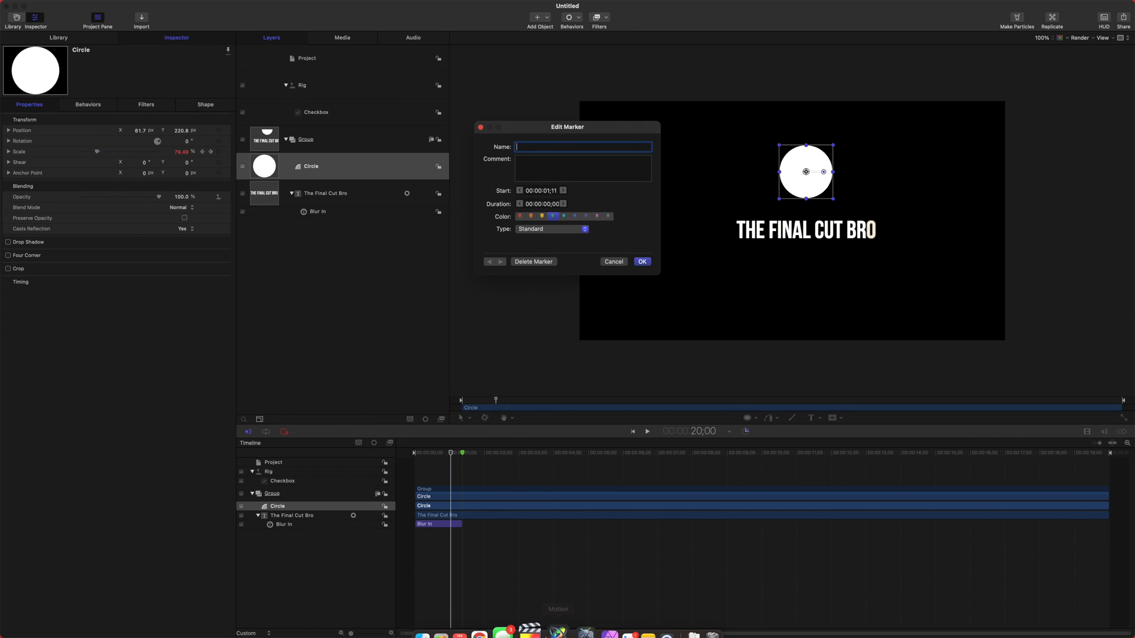
{"action": "left_click", "coordinate": [544, 233]}
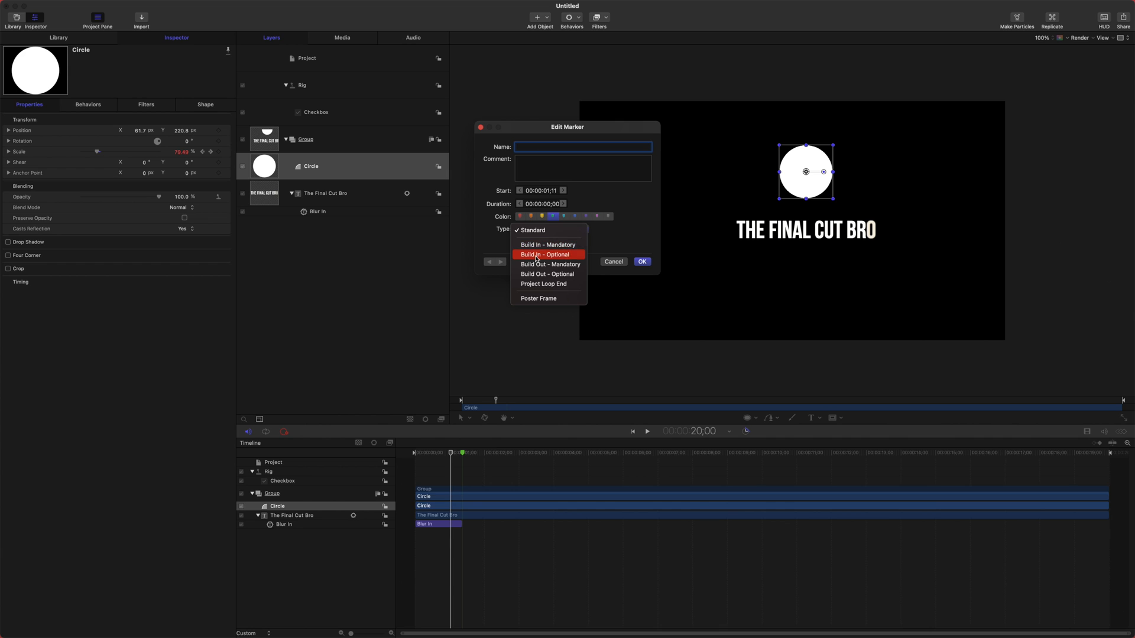
{"action": "left_click", "coordinate": [550, 255]}
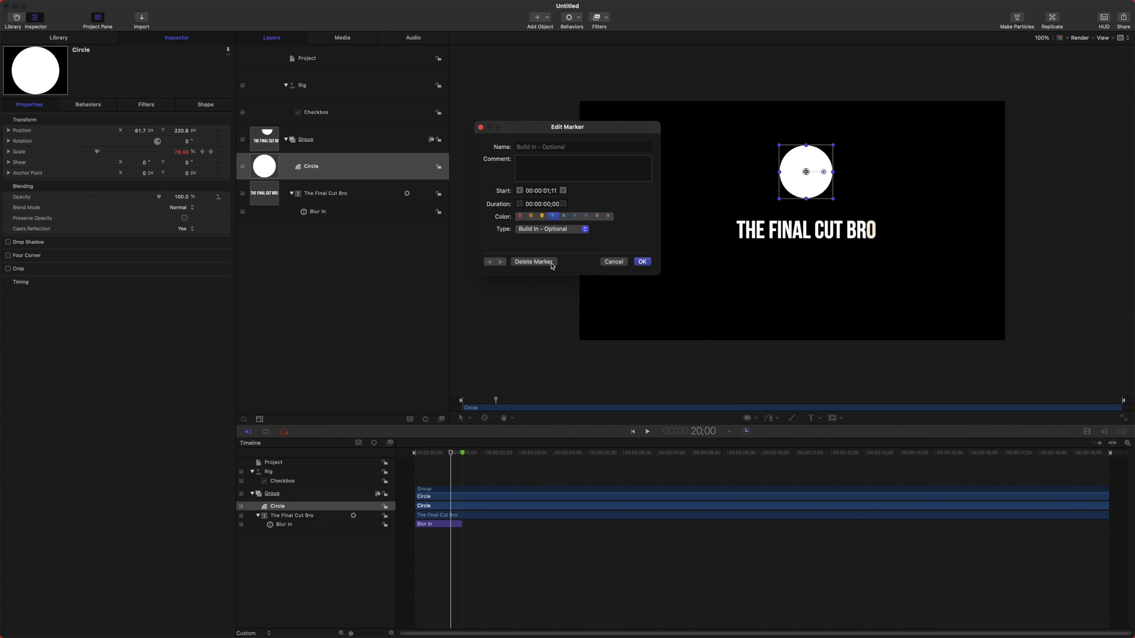
{"action": "left_click", "coordinate": [642, 262]}
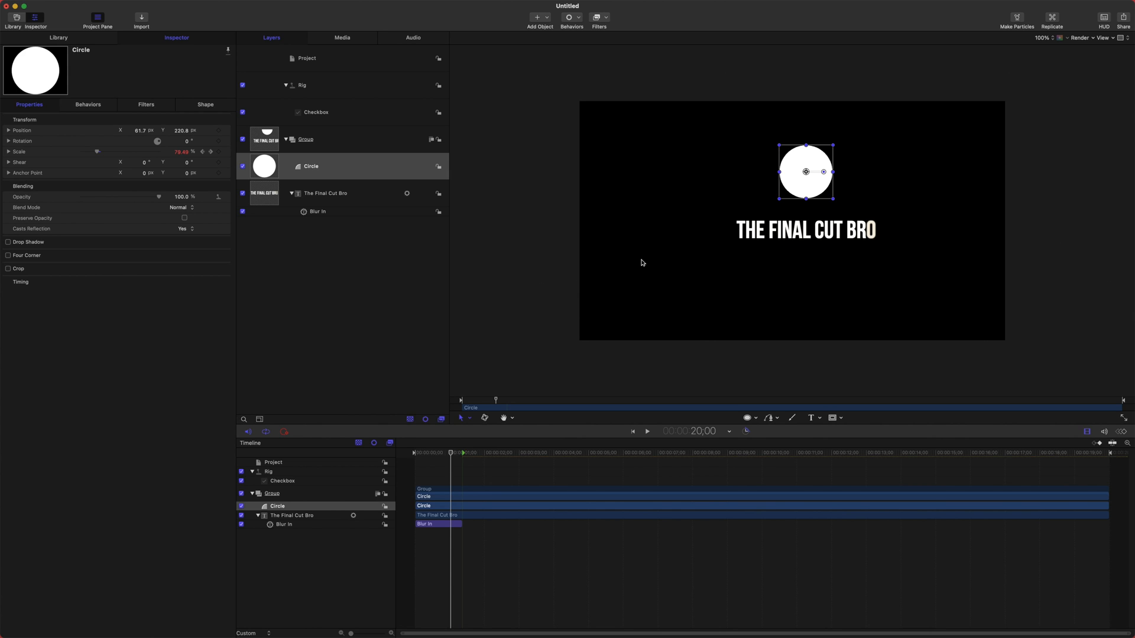
Replay the intro from the first frame and return the playhead to the Build In marker.
{"action": "left_click_drag", "start_coordinate": [448, 455], "coordinate": [414, 456]}
{"action": "key", "text": "space"}
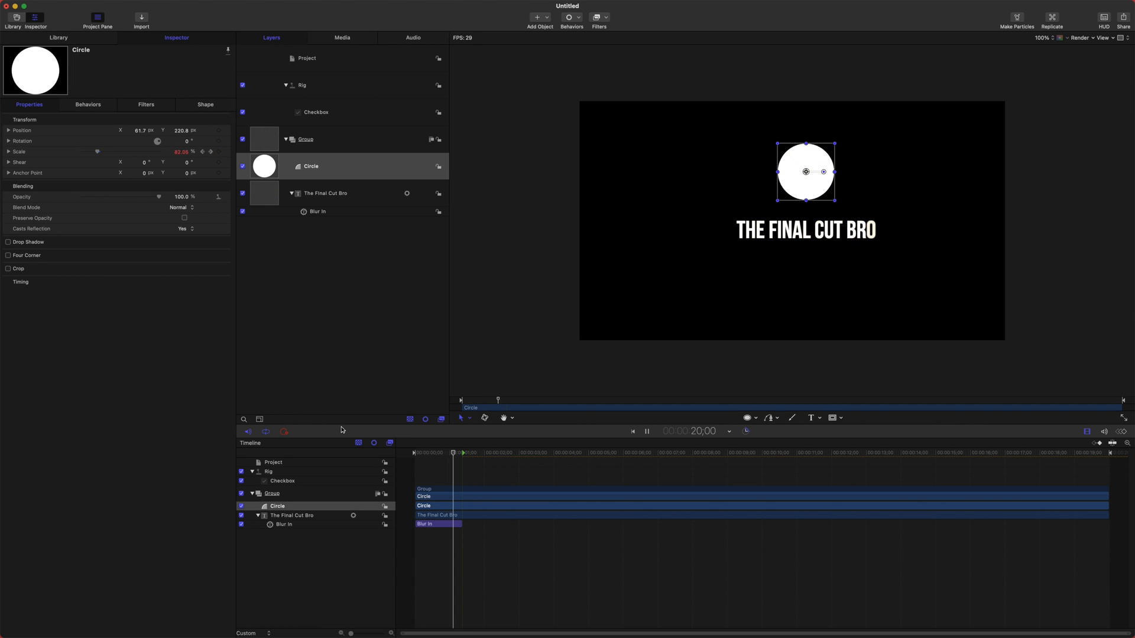
{"action": "left_click_drag", "start_coordinate": [471, 453], "coordinate": [464, 457]}
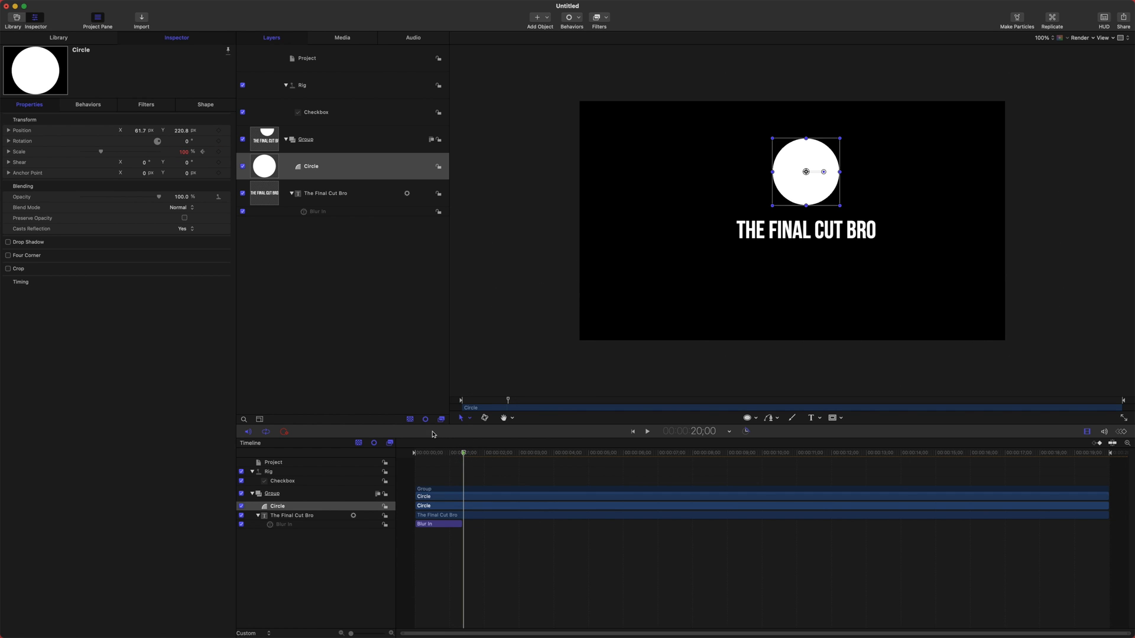
Save the project as a Final Cut Pro title template named Tutorial in the category The Final Cut Bro, with no theme.
{"action": "mouse_move", "coordinate": [2, 3]}
{"action": "left_click", "coordinate": [62, 3]}
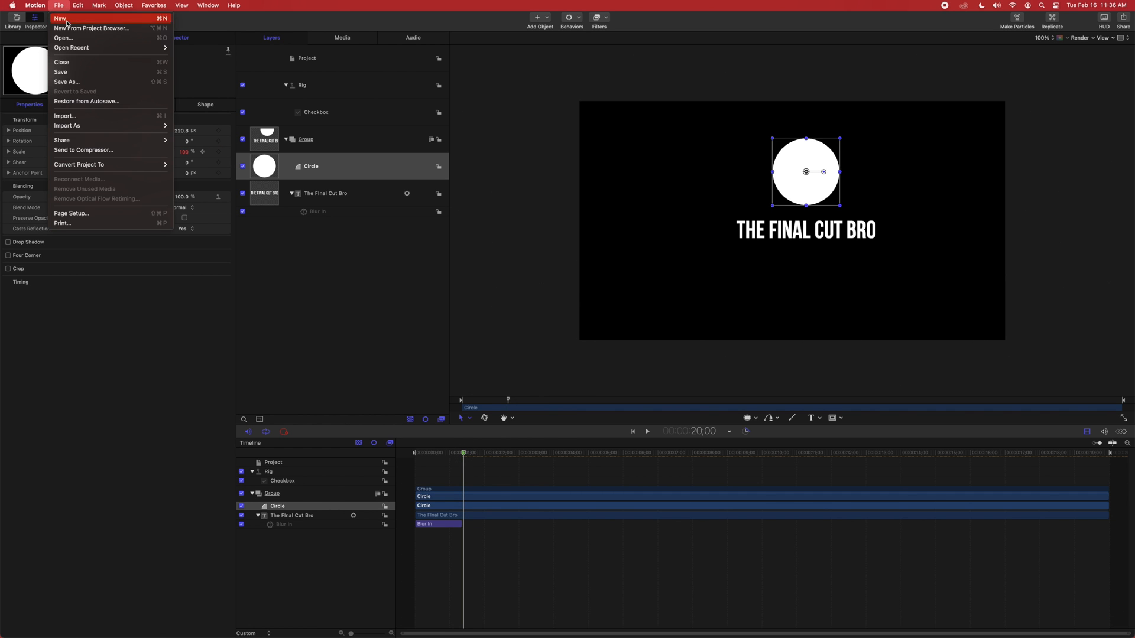
{"action": "left_click", "coordinate": [75, 73]}
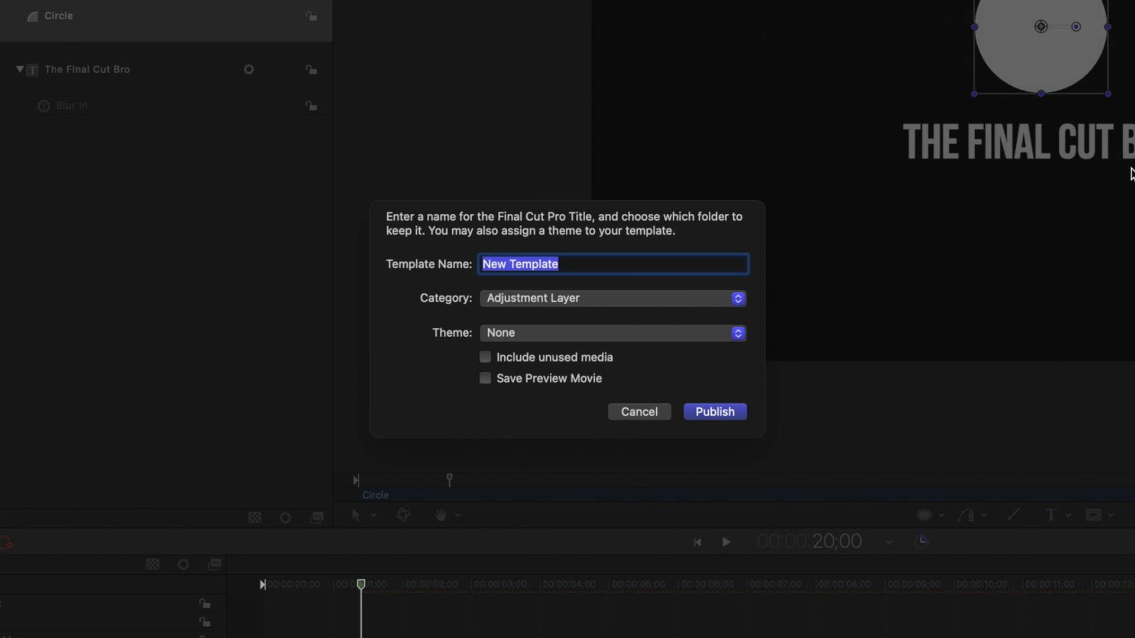
{"action": "left_click", "coordinate": [622, 266]}
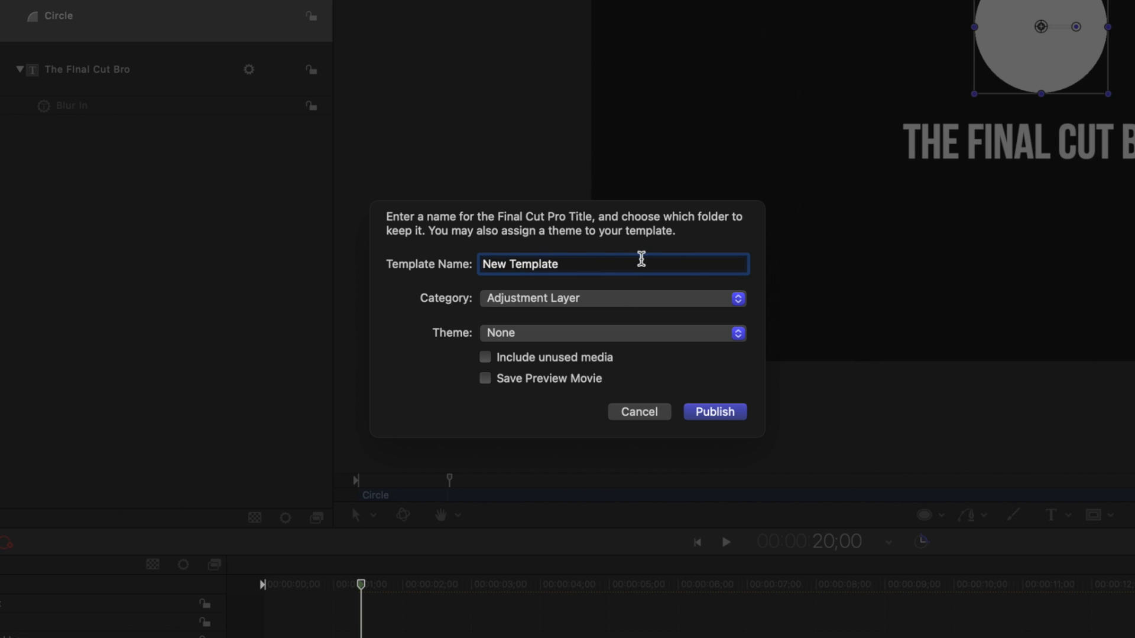
{"action": "left_click_drag", "start_coordinate": [641, 259], "coordinate": [276, 225]}
{"action": "type", "text": "Tutorial"}
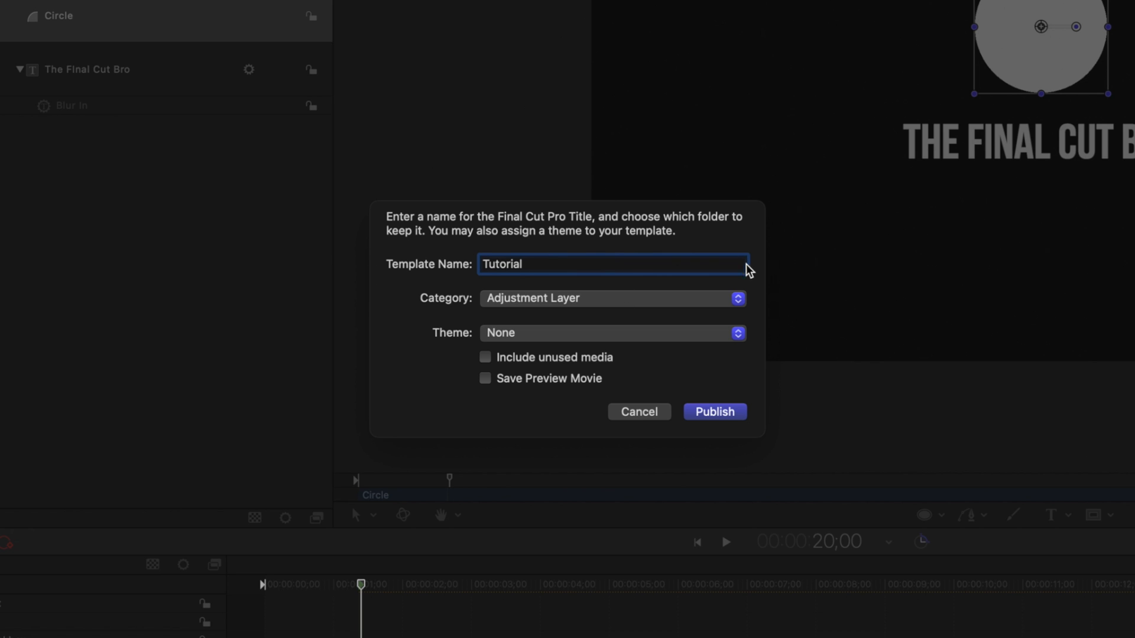
{"action": "left_click", "coordinate": [638, 299]}
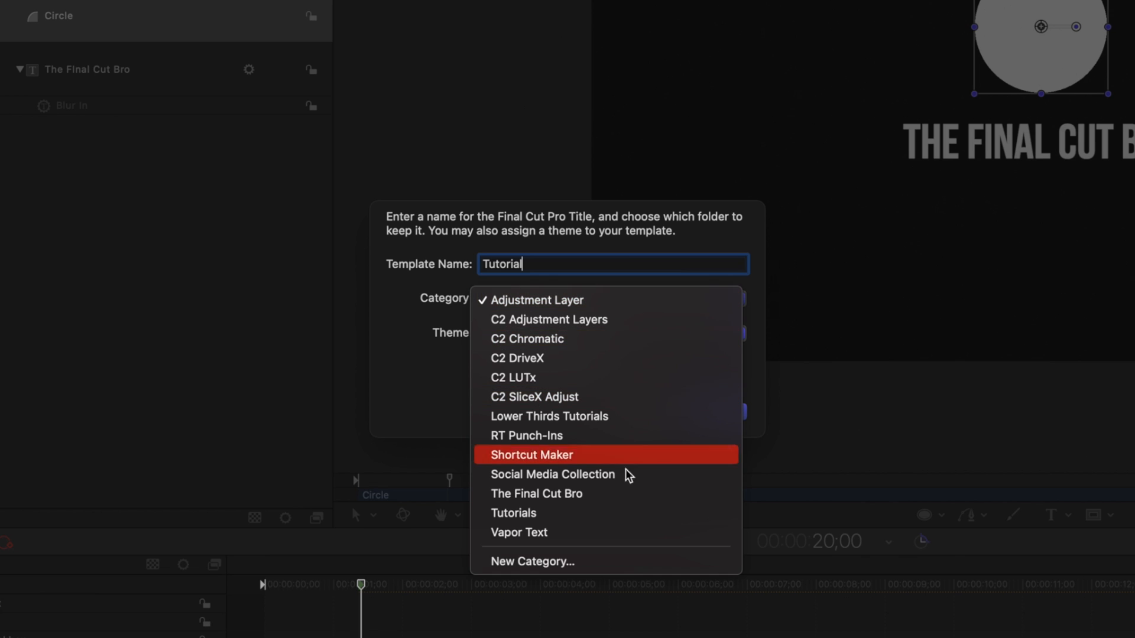
{"action": "left_click", "coordinate": [593, 493]}
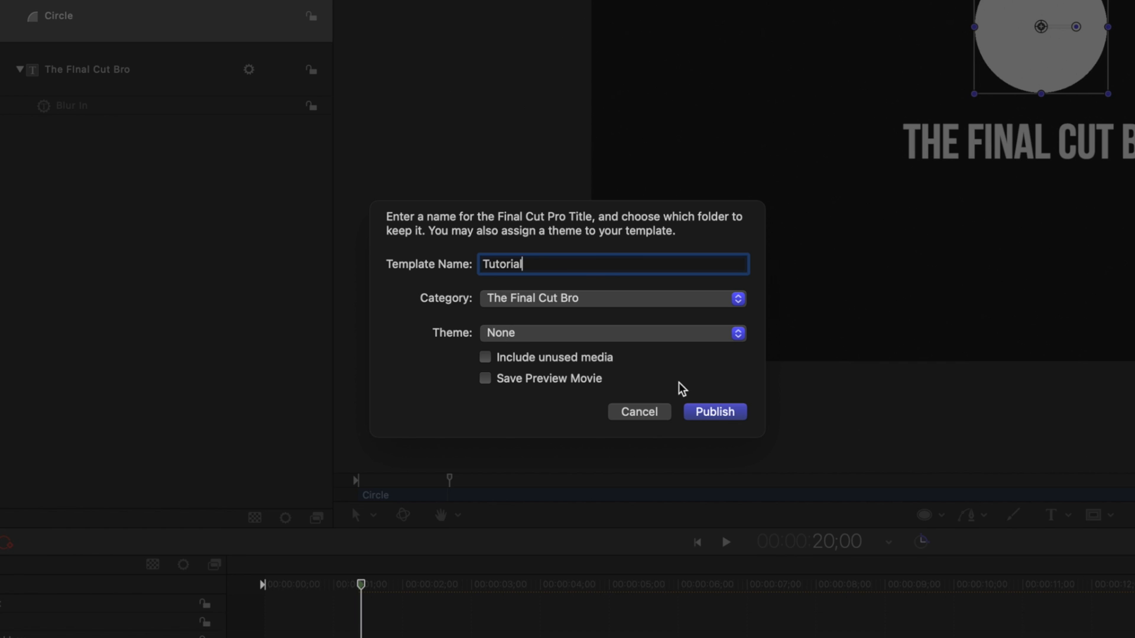
{"action": "left_click", "coordinate": [714, 410]}
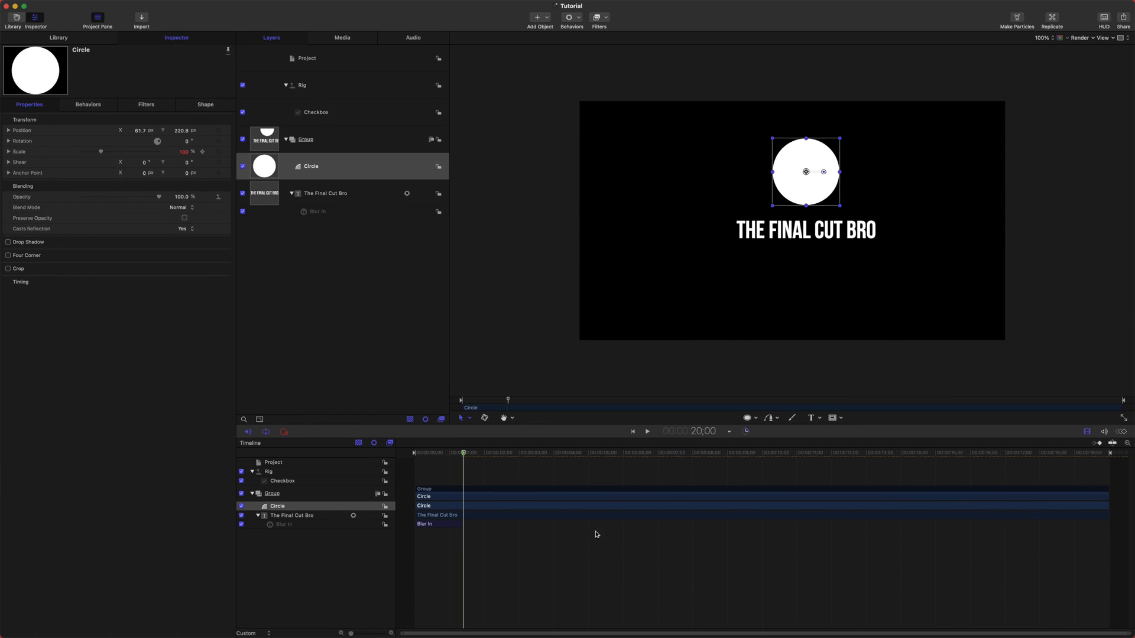
Switch to Final Cut Pro and add the Tutorial title from The Final Cut Bro category to the timeline.
{"action": "mouse_move", "coordinate": [540, 637]}
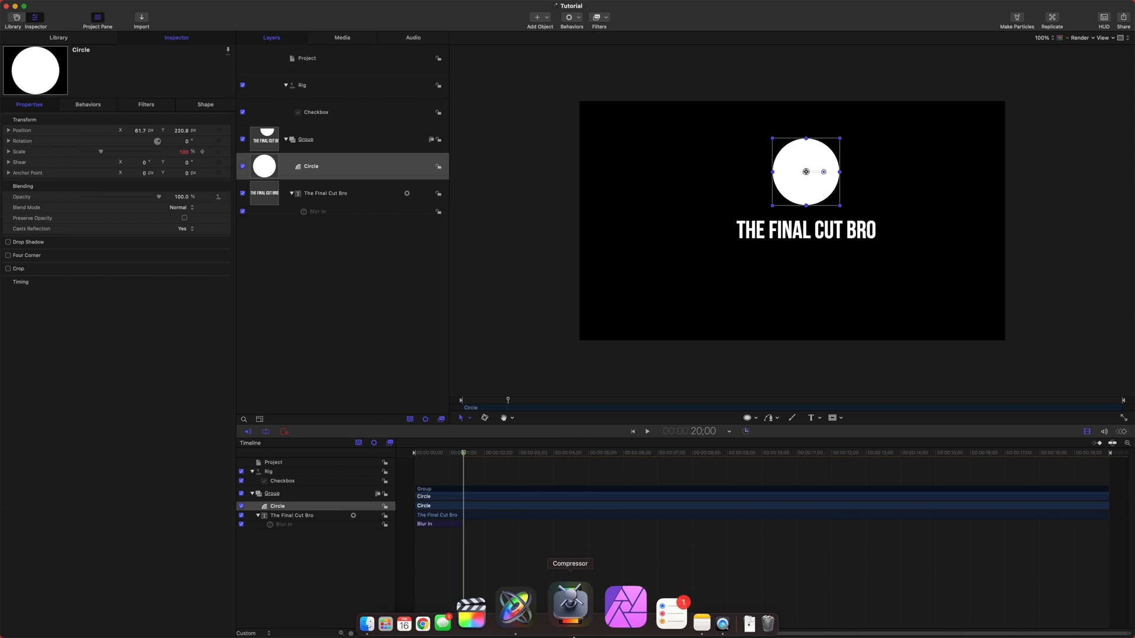
{"action": "left_click", "coordinate": [535, 605]}
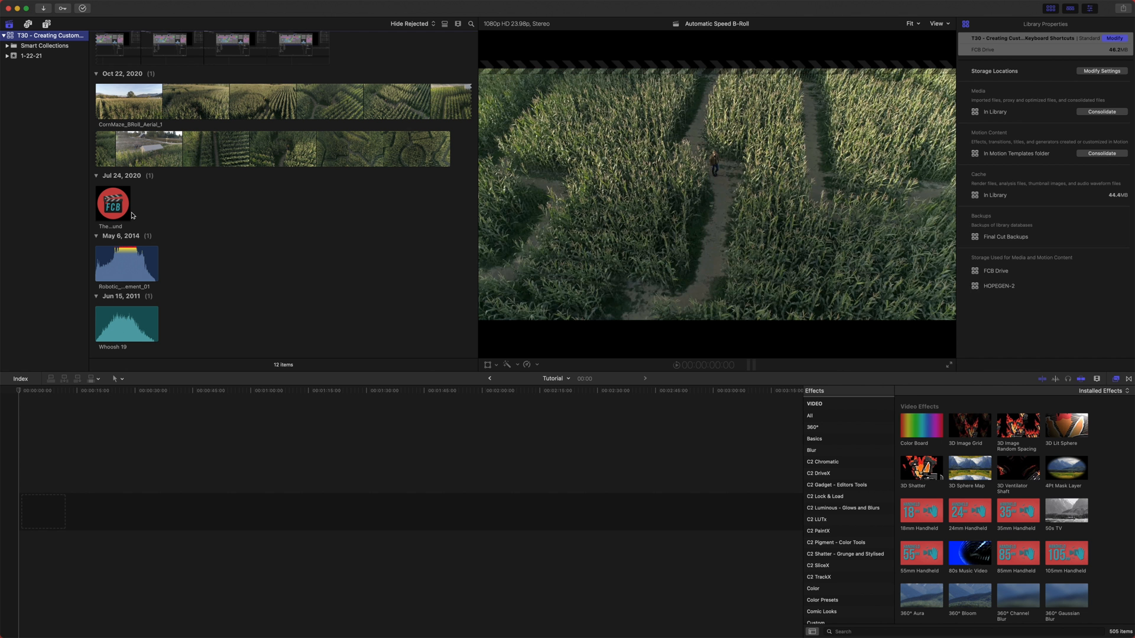
{"action": "left_click", "coordinate": [47, 24]}
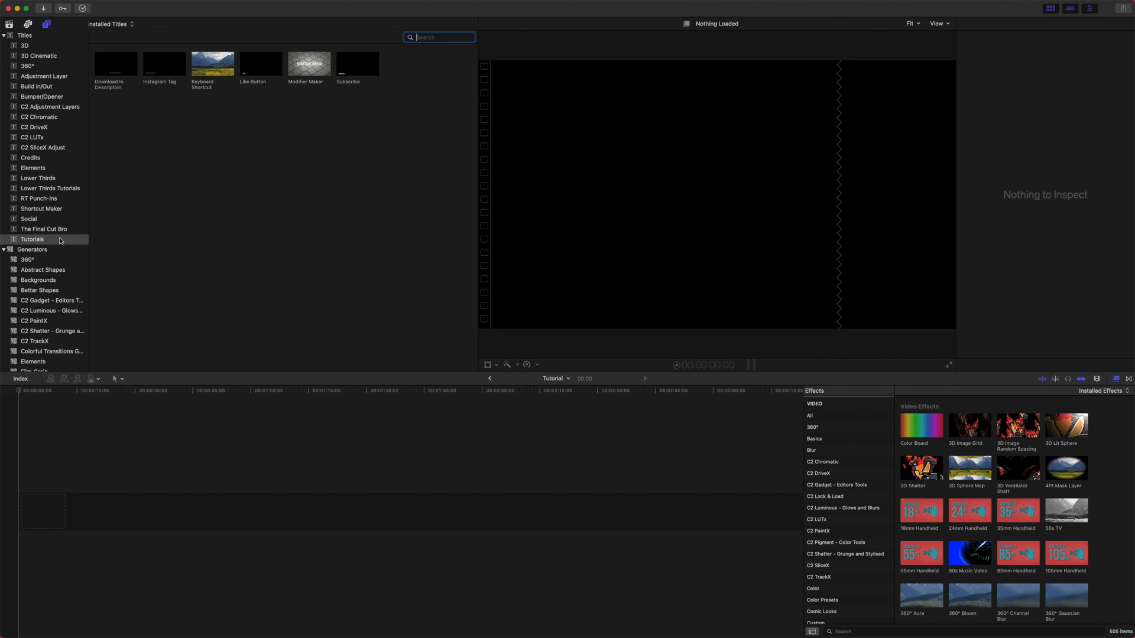
{"action": "left_click", "coordinate": [35, 238]}
{"action": "left_click", "coordinate": [37, 233]}
{"action": "left_click", "coordinate": [157, 53]}
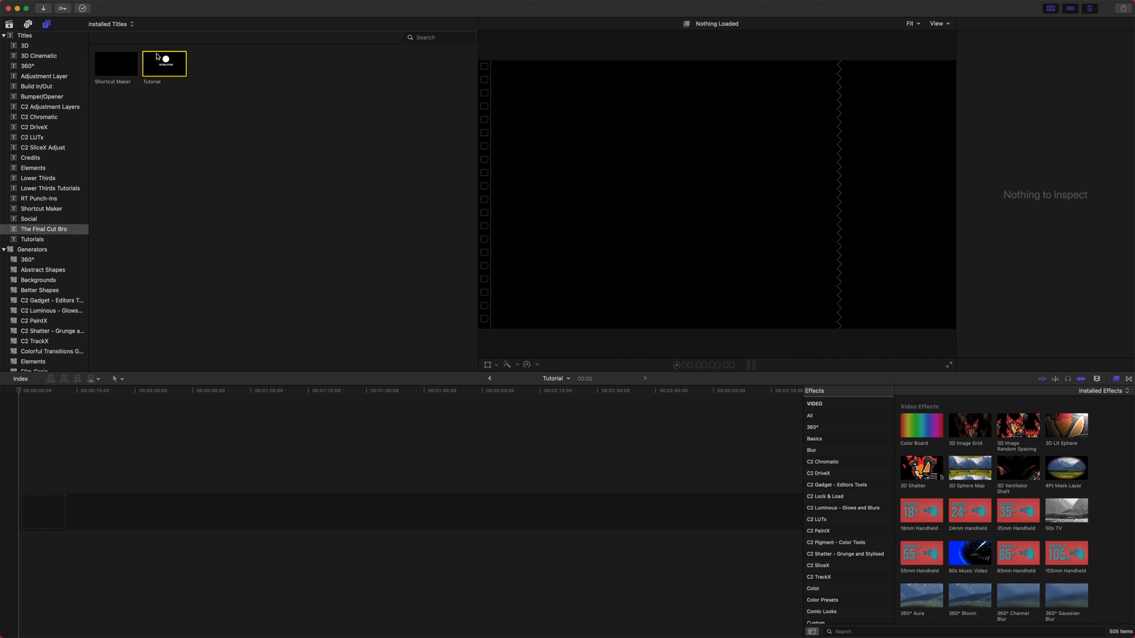
{"action": "left_click_drag", "start_coordinate": [179, 65], "coordinate": [133, 480]}
Play the Tutorial title from its beginning to preview the circle and text build-in animation.
{"action": "left_click", "coordinate": [31, 398]}
{"action": "left_click", "coordinate": [10, 395]}
{"action": "key", "text": "space"}
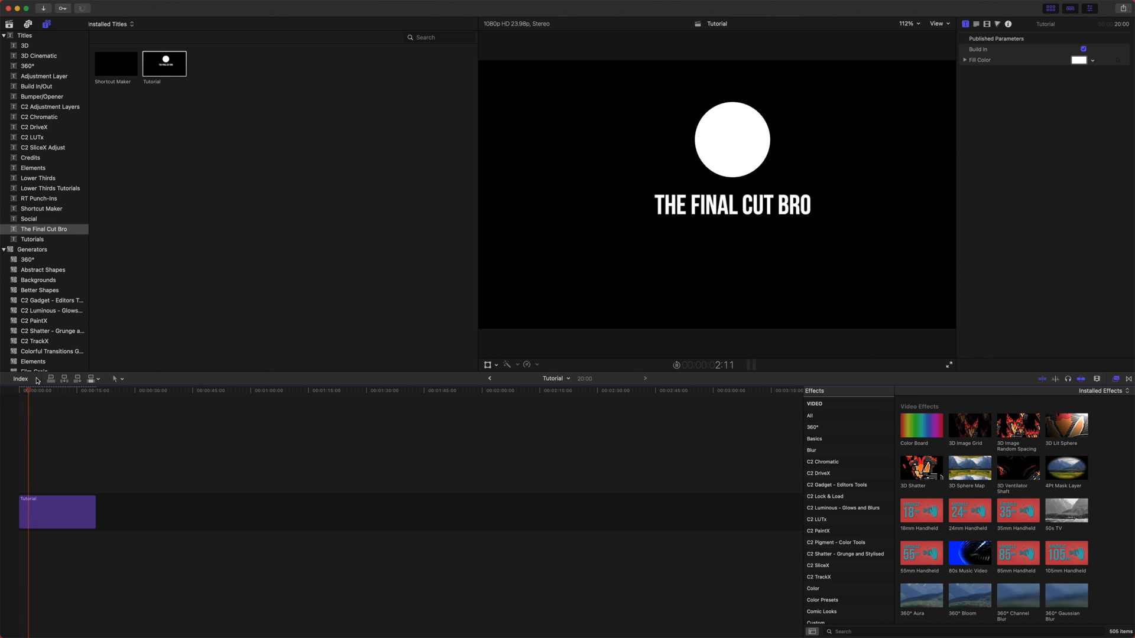
{"action": "left_click", "coordinate": [18, 393]}
{"action": "key", "text": "space"}
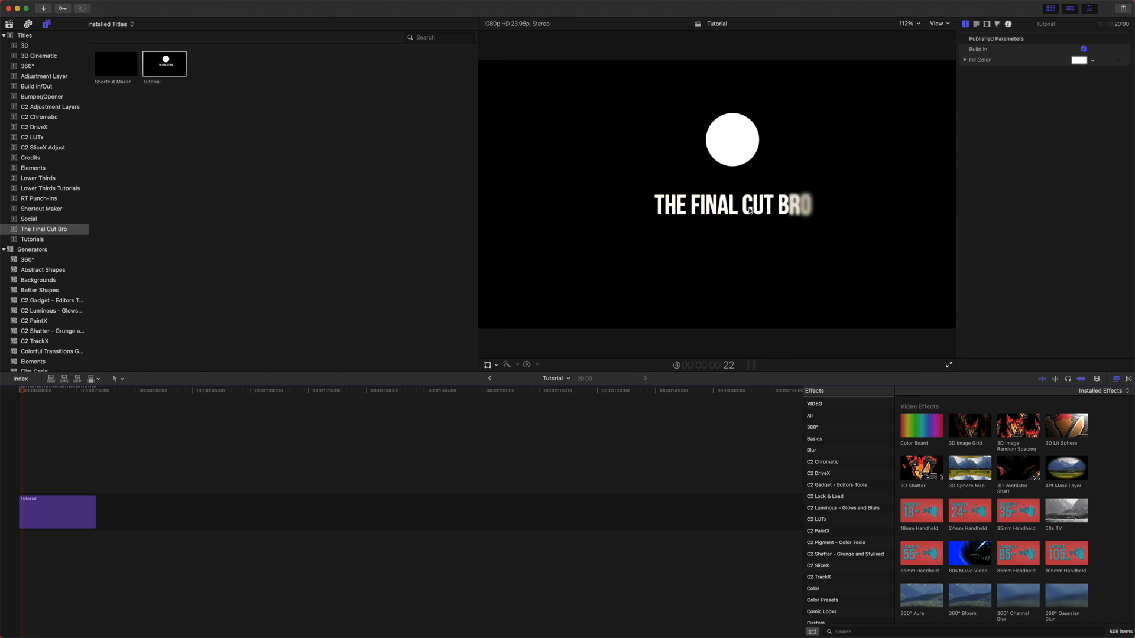
{"action": "key", "text": "space"}
Move the title text up closer beneath the circle, try a different font size and undo the size change.
{"action": "left_click_drag", "start_coordinate": [721, 217], "coordinate": [751, 194]}
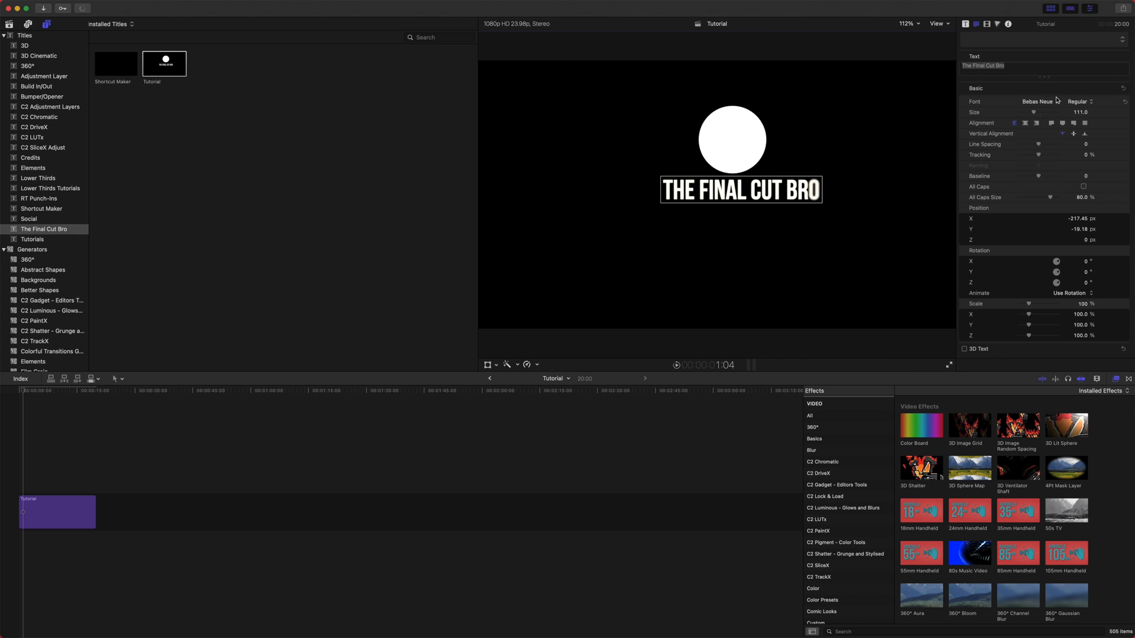
{"action": "mouse_move", "coordinate": [1034, 112]}
{"action": "left_mouse_down"}
{"action": "mouse_move", "coordinate": [1024, 114]}
{"action": "mouse_move", "coordinate": [1040, 114]}
{"action": "left_mouse_up"}
{"action": "key", "text": "super+z"}
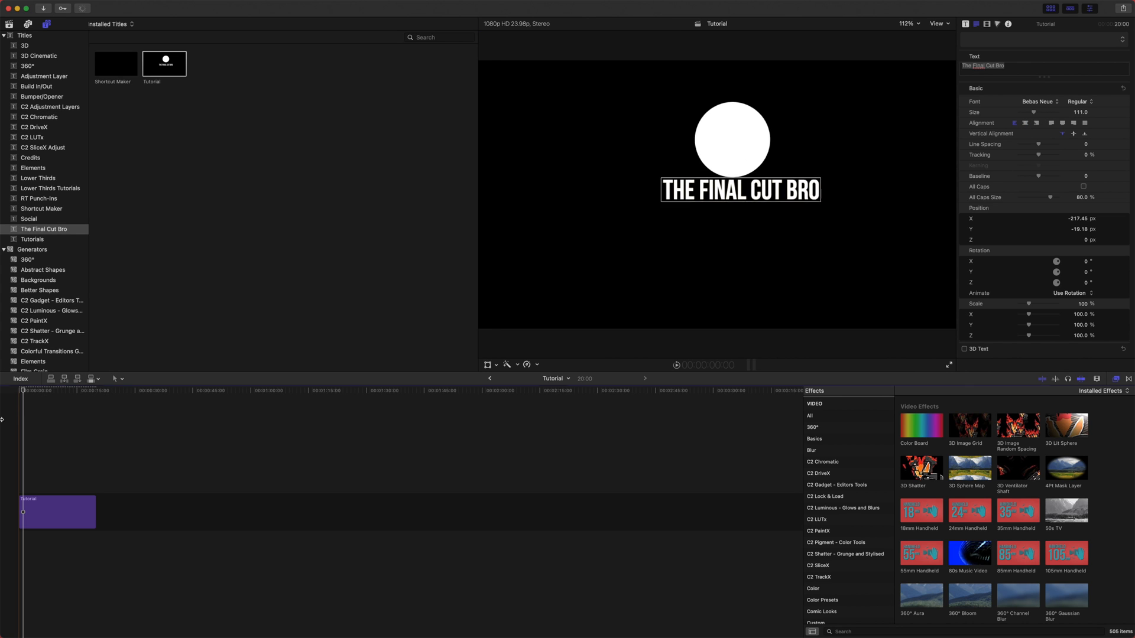
Turn off the Tutorial title's published Build In option and play the clip from the start to test it.
{"action": "left_click", "coordinate": [50, 510]}
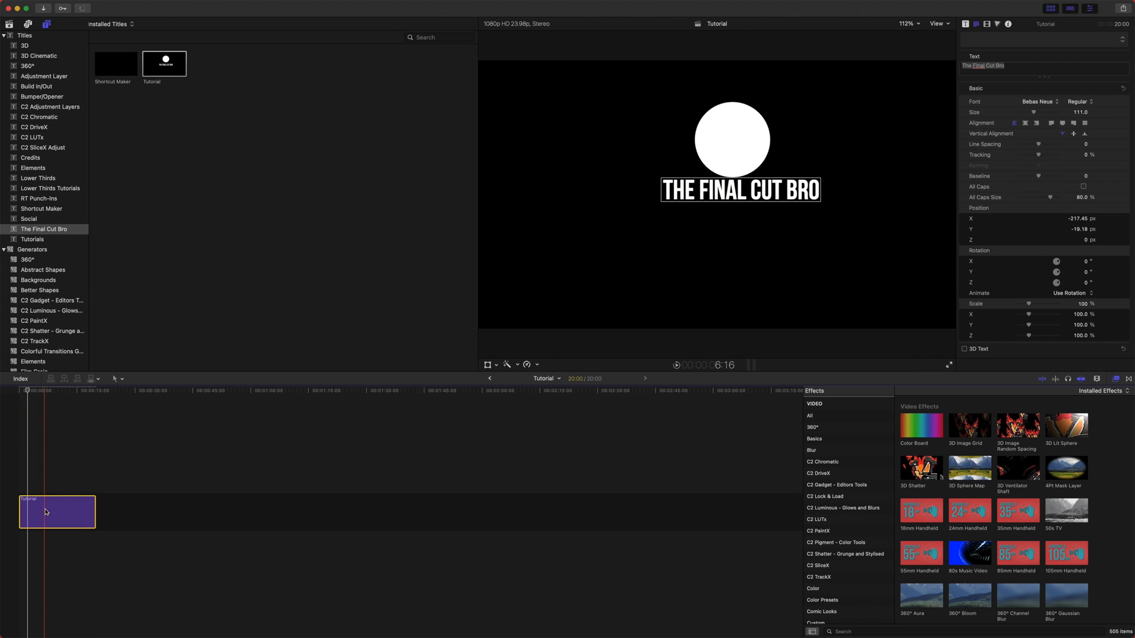
{"action": "mouse_move", "coordinate": [1120, 6]}
{"action": "left_click", "coordinate": [965, 25]}
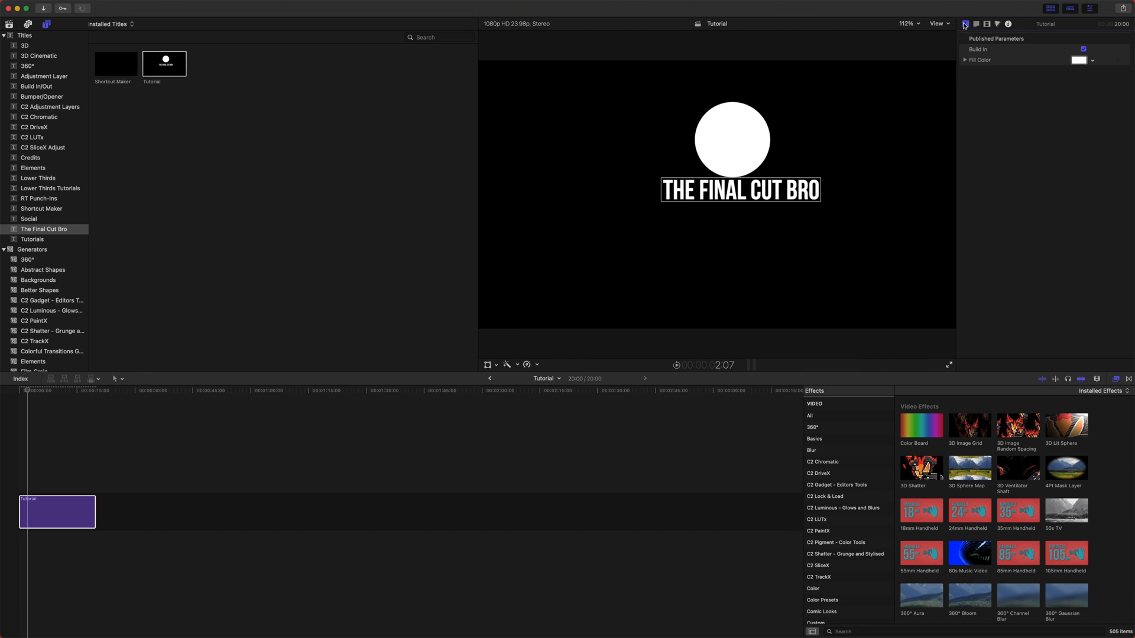
{"action": "left_click", "coordinate": [1084, 50]}
{"action": "key", "text": "Home"}
{"action": "key", "text": "space"}
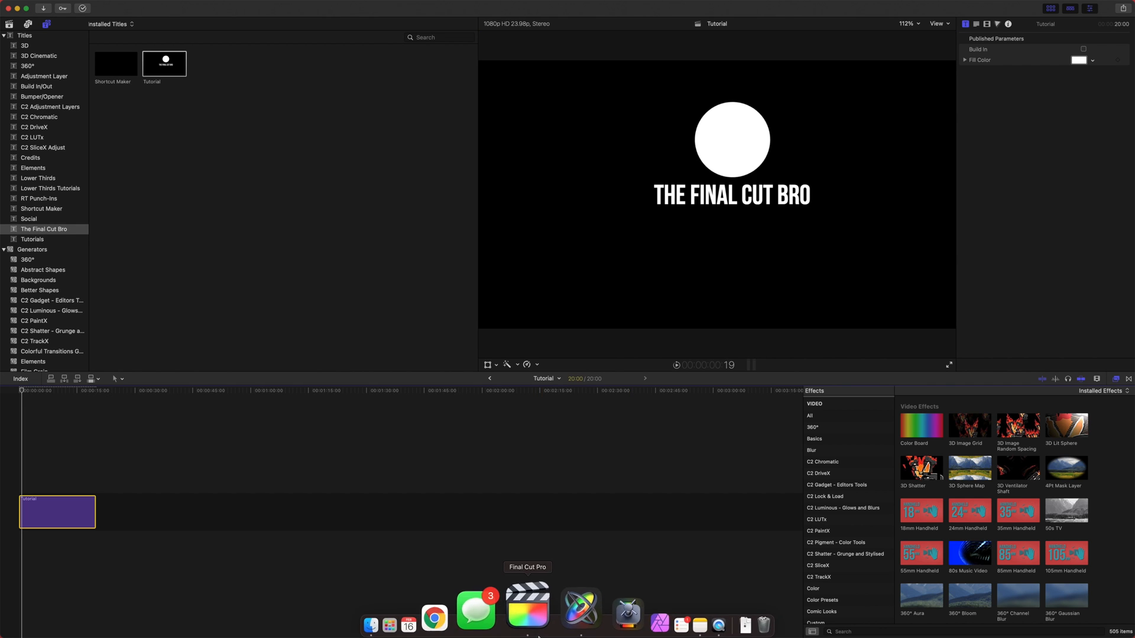
Switch to Motion and publish the rig's Checkbox widget parameter.
{"action": "left_click", "coordinate": [580, 610]}
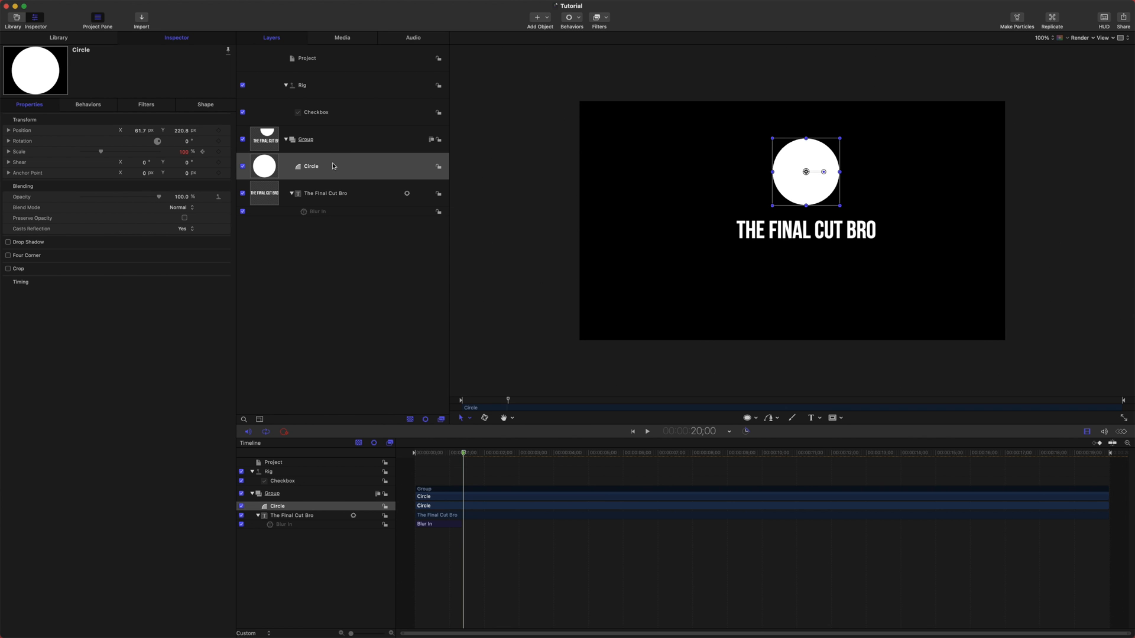
{"action": "left_click", "coordinate": [323, 122]}
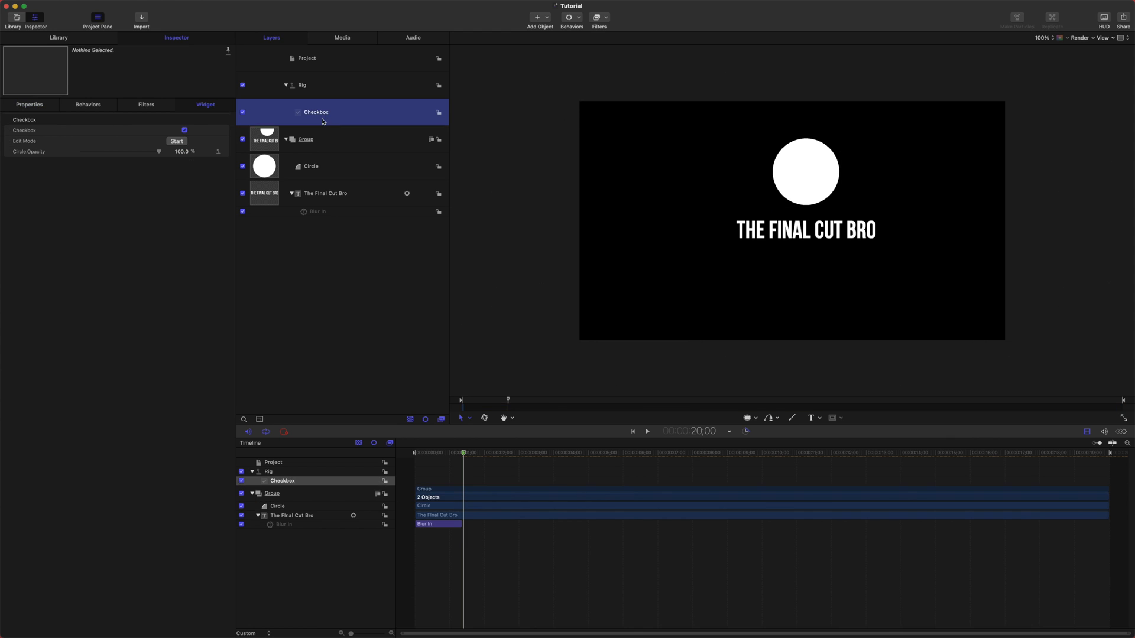
{"action": "left_click", "coordinate": [227, 133]}
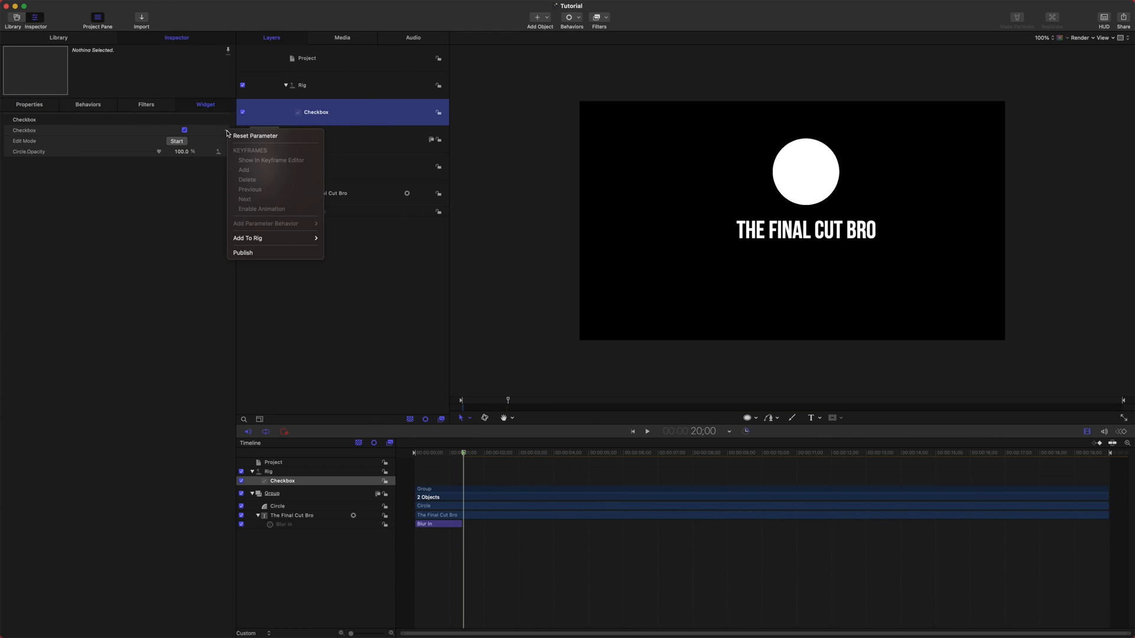
{"action": "left_click", "coordinate": [248, 254]}
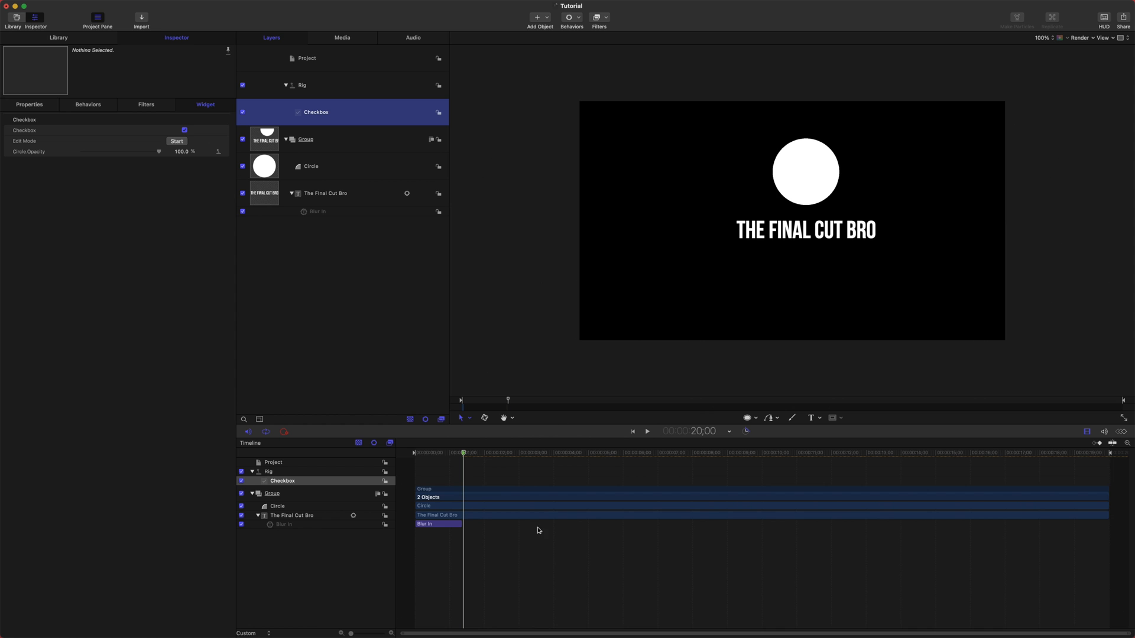
Switch to Final Cut Pro and replace the Tutorial clip in the timeline with a fresh copy of the title.
{"action": "mouse_move", "coordinate": [656, 618]}
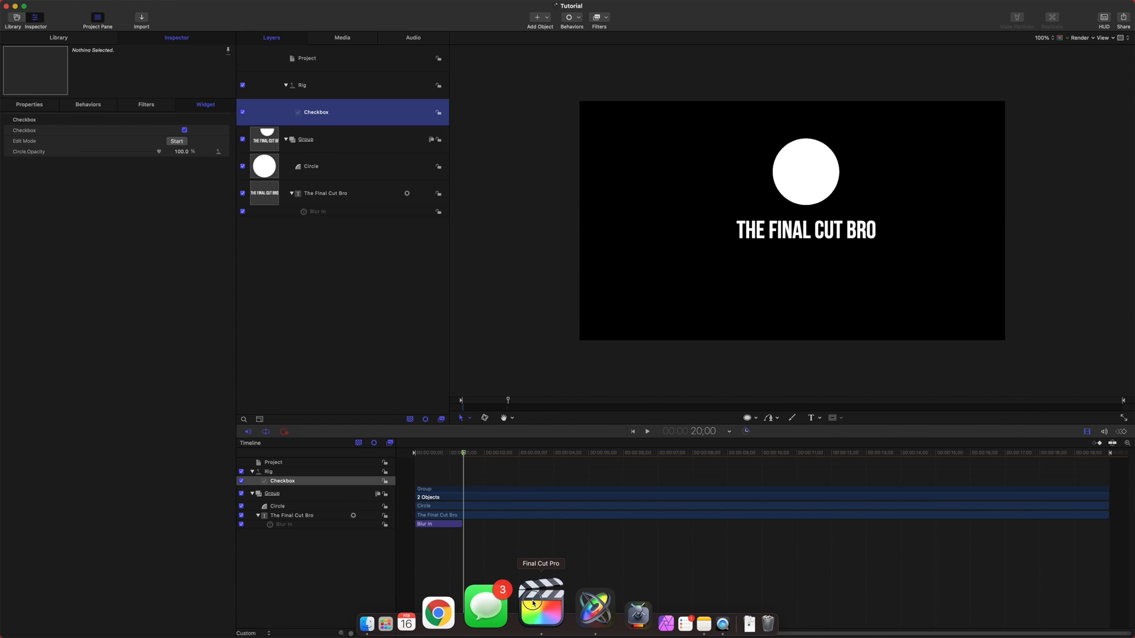
{"action": "left_click", "coordinate": [534, 604]}
{"action": "left_click_drag", "start_coordinate": [305, 487], "coordinate": [73, 516]}
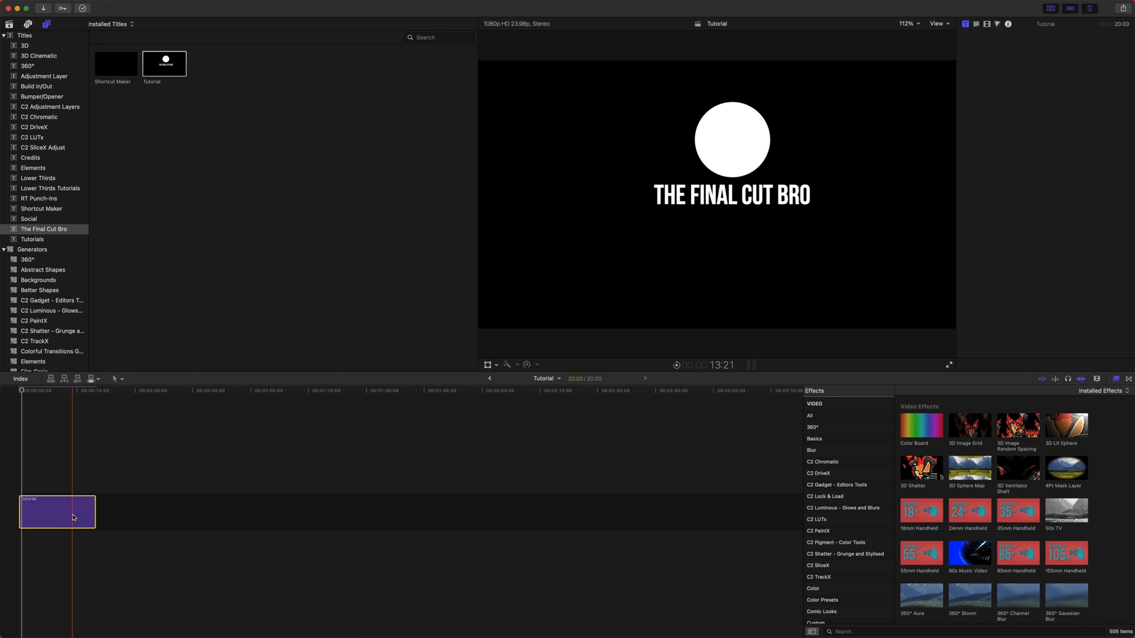
{"action": "key", "text": "BackSpace"}
{"action": "left_click_drag", "start_coordinate": [165, 65], "coordinate": [73, 512]}
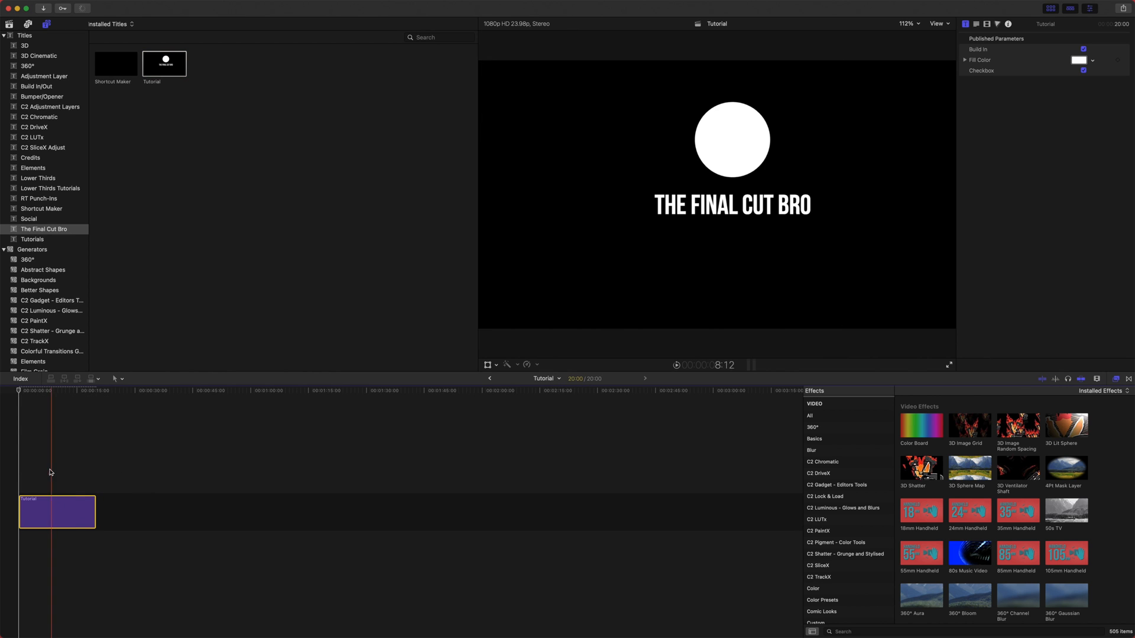
Turn the title's Checkbox parameter off and back on, playing the clip from the start after each change.
{"action": "left_click_drag", "start_coordinate": [28, 392], "coordinate": [52, 390]}
{"action": "left_click", "coordinate": [1084, 71]}
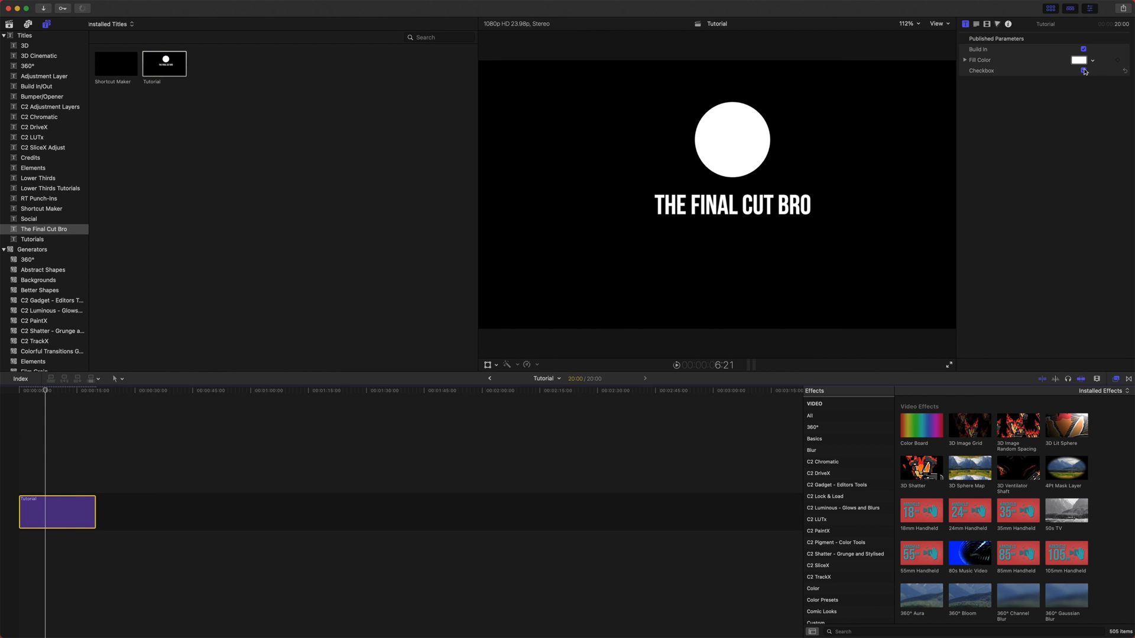
{"action": "key", "text": "Home"}
{"action": "key", "text": "space"}
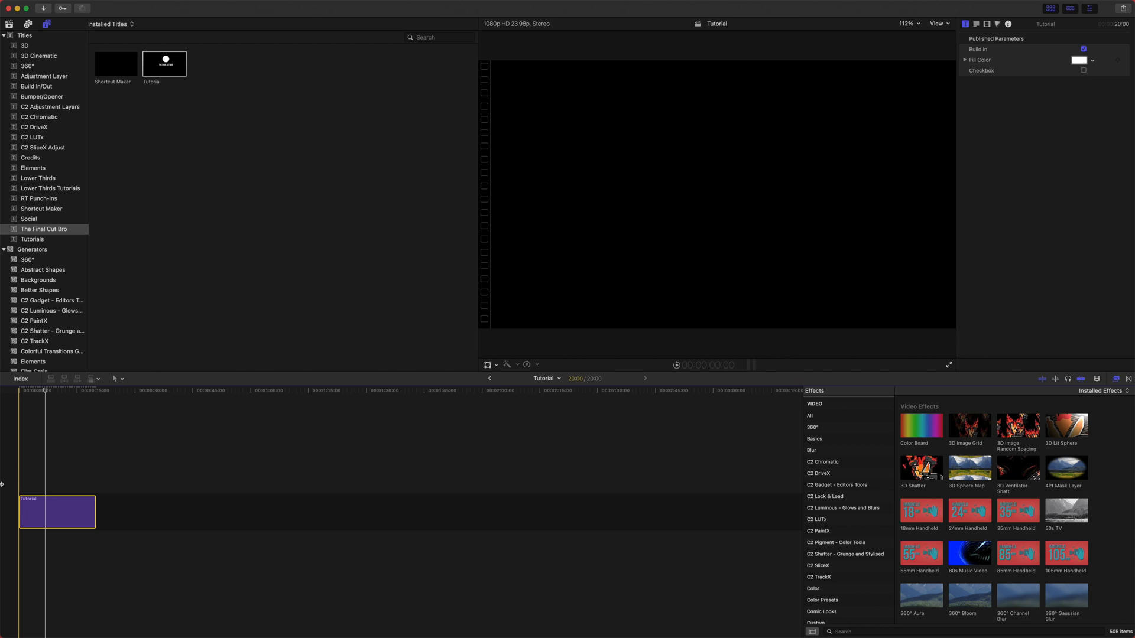
{"action": "left_click", "coordinate": [1084, 70]}
{"action": "key", "text": "Home"}
{"action": "key", "text": "space"}
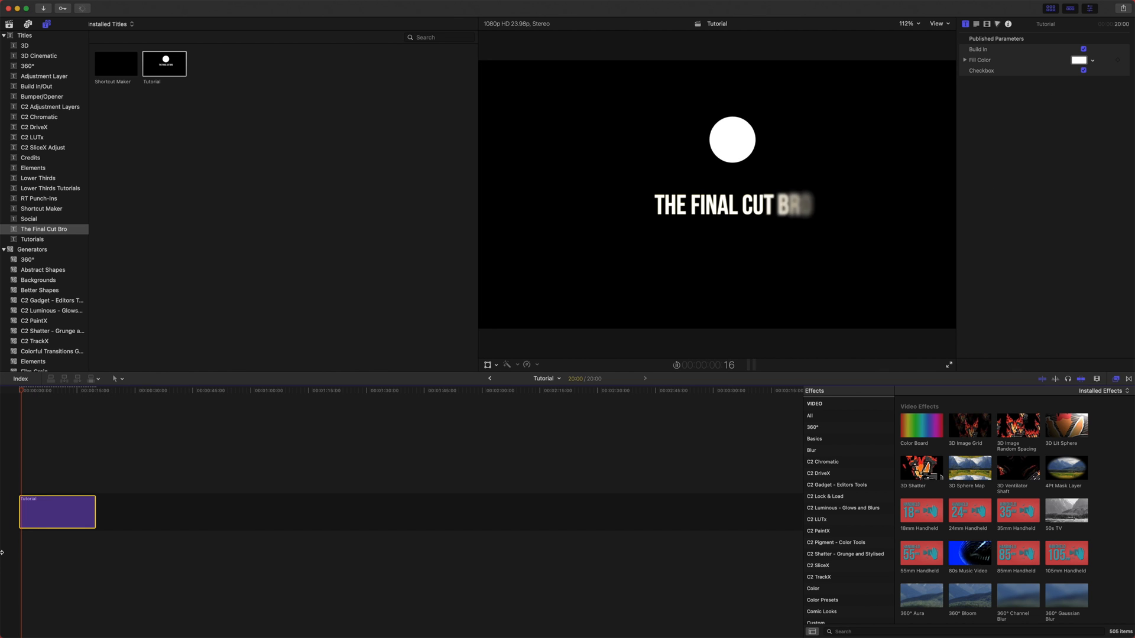
Turn off Build In, play the clip from the start, and toggle the Checkbox parameter off and on again.
{"action": "left_click", "coordinate": [1083, 50]}
{"action": "key", "text": "Home"}
{"action": "key", "text": "space"}
{"action": "left_click", "coordinate": [1083, 70]}
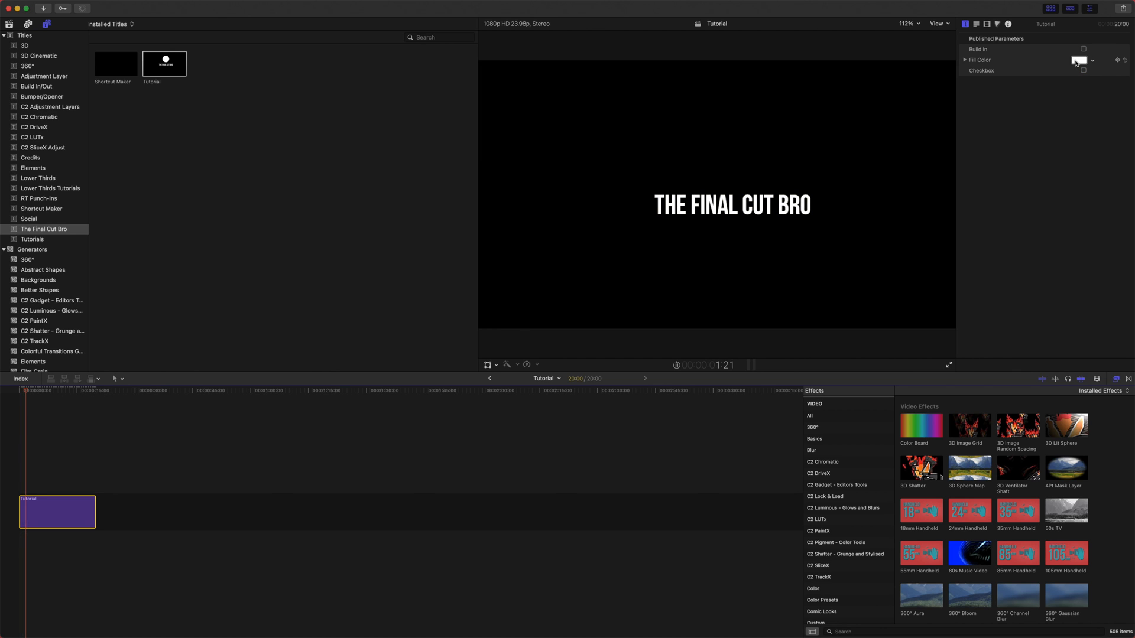
{"action": "left_click", "coordinate": [1084, 70]}
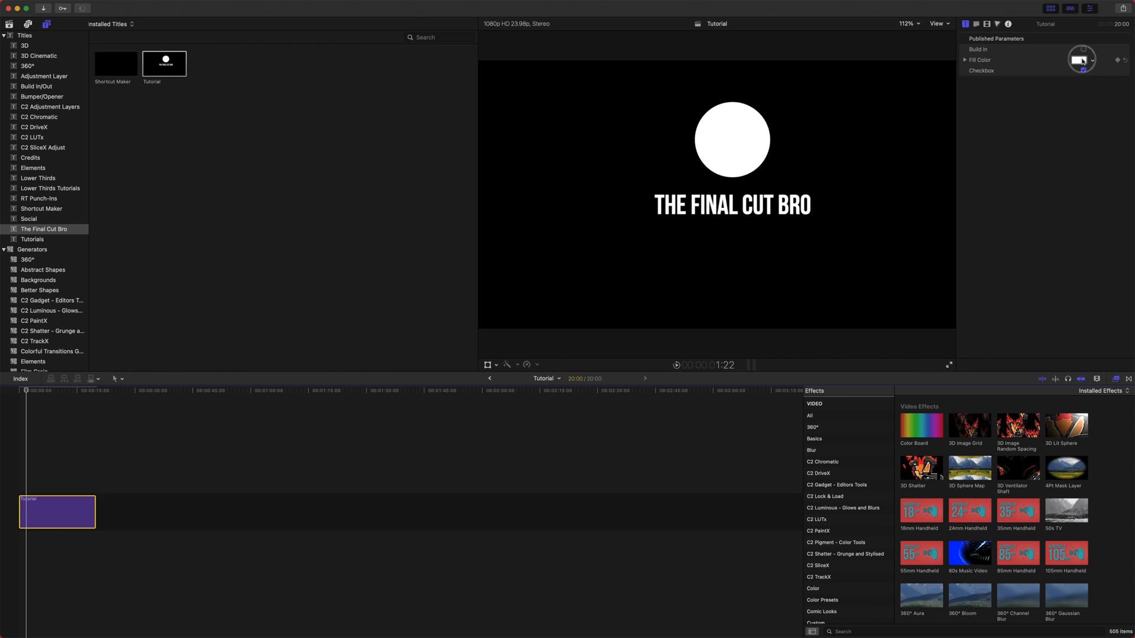
Set the title's Fill Color to red and play the clip from the start.
{"action": "left_click", "coordinate": [1079, 60]}
{"action": "left_click", "coordinate": [93, 553]}
{"action": "left_click", "coordinate": [4, 483]}
{"action": "key", "text": "Home"}
{"action": "key", "text": "space"}
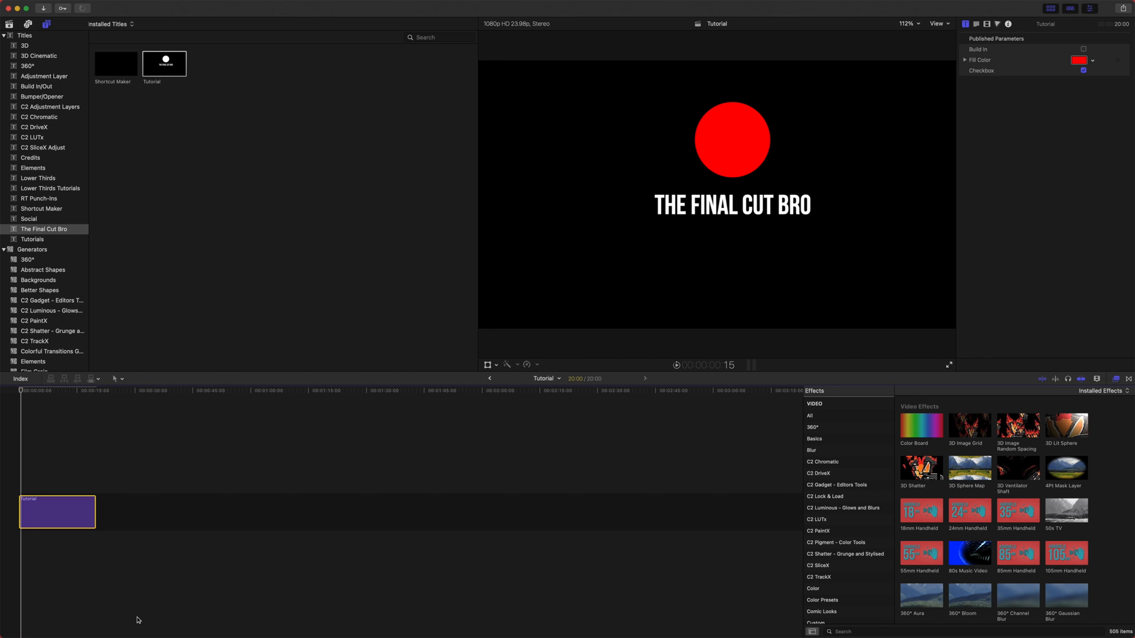
Switch to Motion and rename the rig's Checkbox widget as DELETE IT BRo.
{"action": "mouse_move", "coordinate": [467, 630]}
{"action": "left_click", "coordinate": [547, 606]}
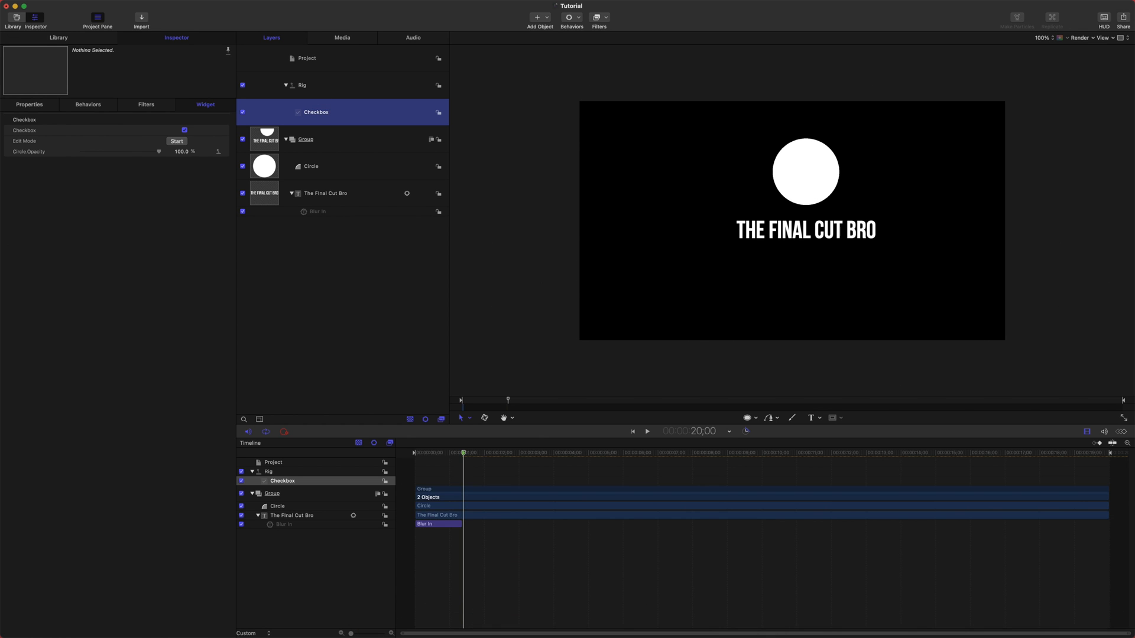
{"action": "double_click", "coordinate": [315, 111]}
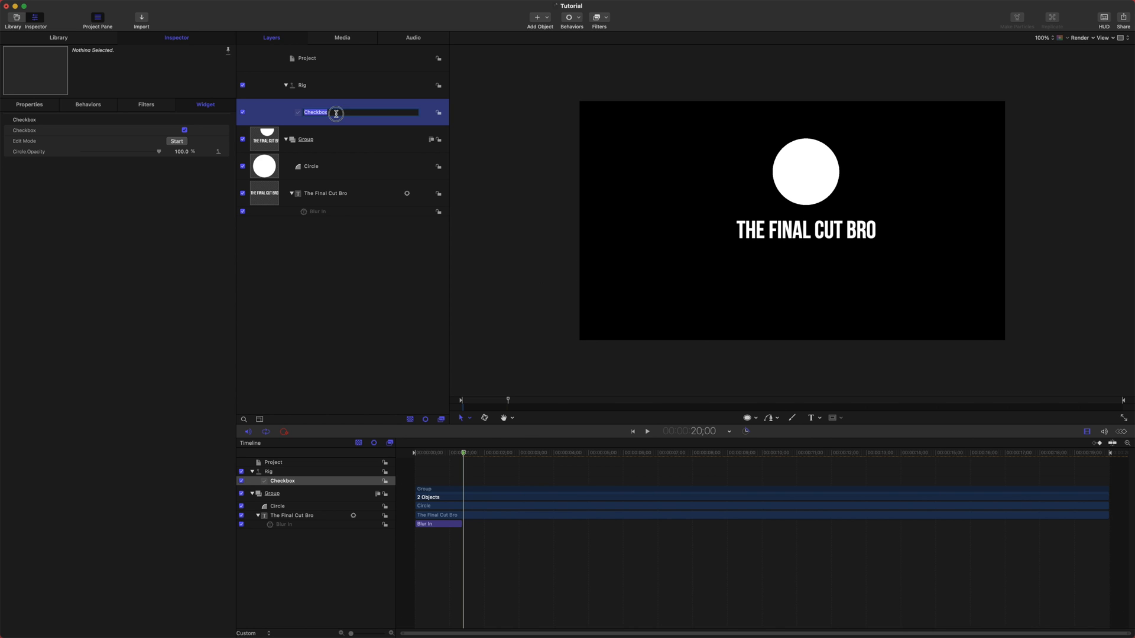
{"action": "type", "text": "DEL"}
{"action": "key", "text": "Return"}
{"action": "left_click", "coordinate": [358, 266]}
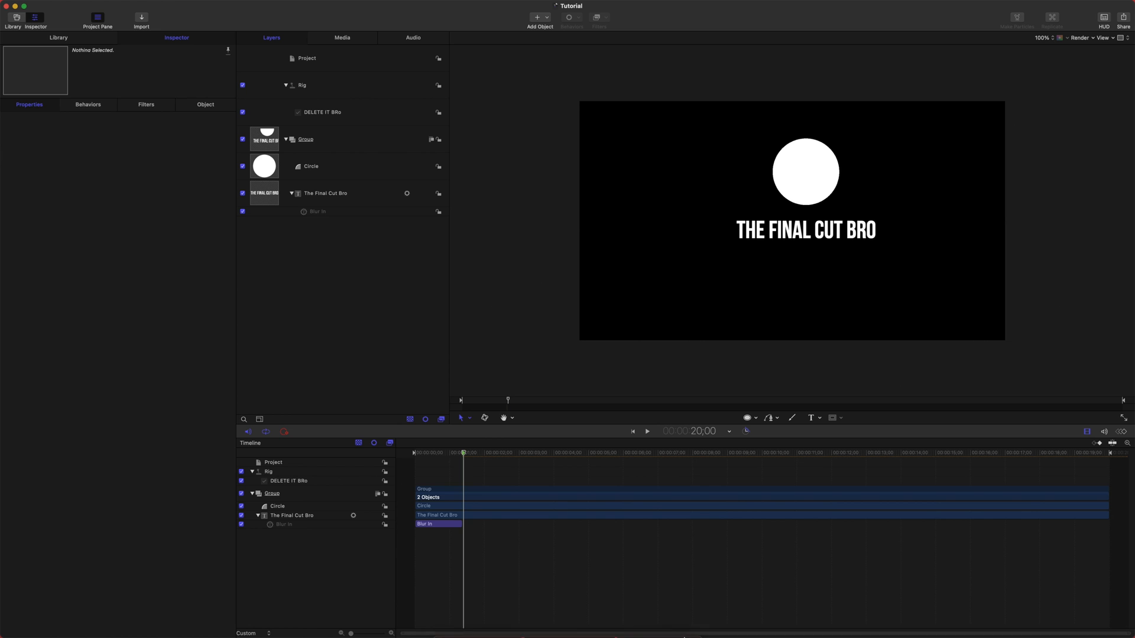
Switch to Final Cut Pro and replace the old timeline clip with the updated Tutorial title.
{"action": "mouse_move", "coordinate": [586, 633]}
{"action": "left_click", "coordinate": [526, 615]}
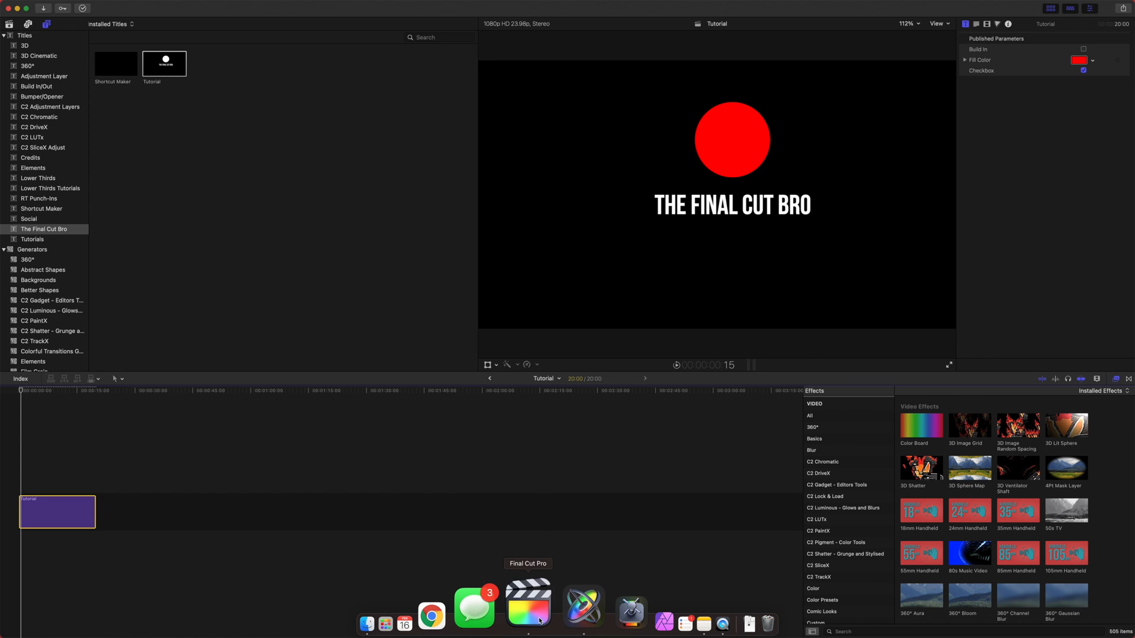
{"action": "key", "text": "BackSpace"}
{"action": "left_click_drag", "start_coordinate": [155, 60], "coordinate": [155, 496]}
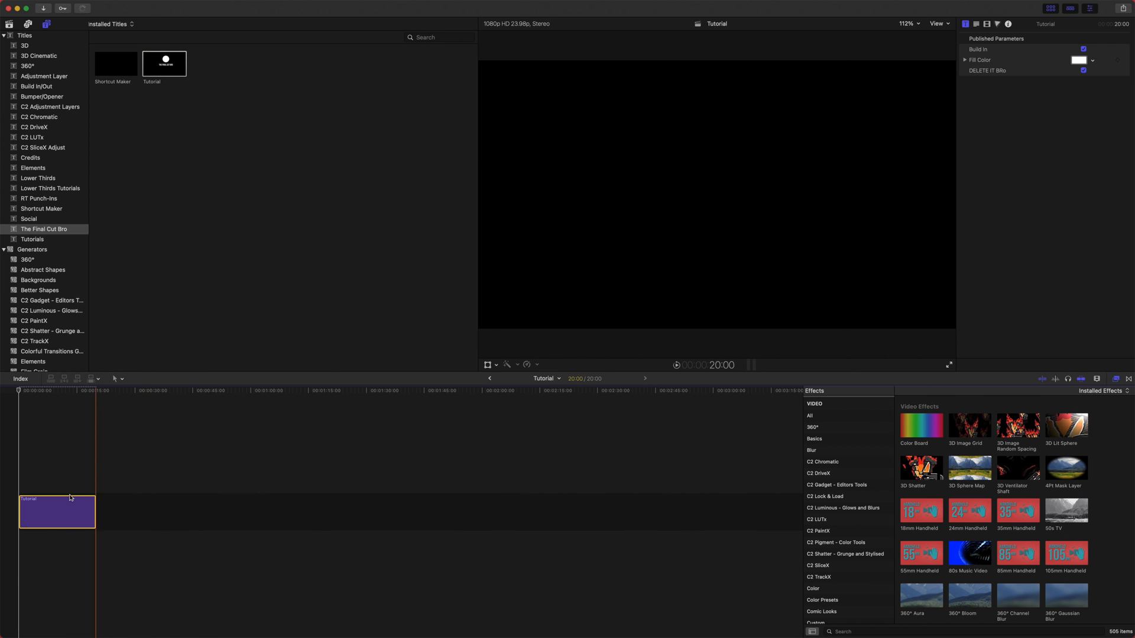
Preview the new clip partway through and toggle its DELETE IT BRo parameter off and on twice.
{"action": "left_click", "coordinate": [42, 391]}
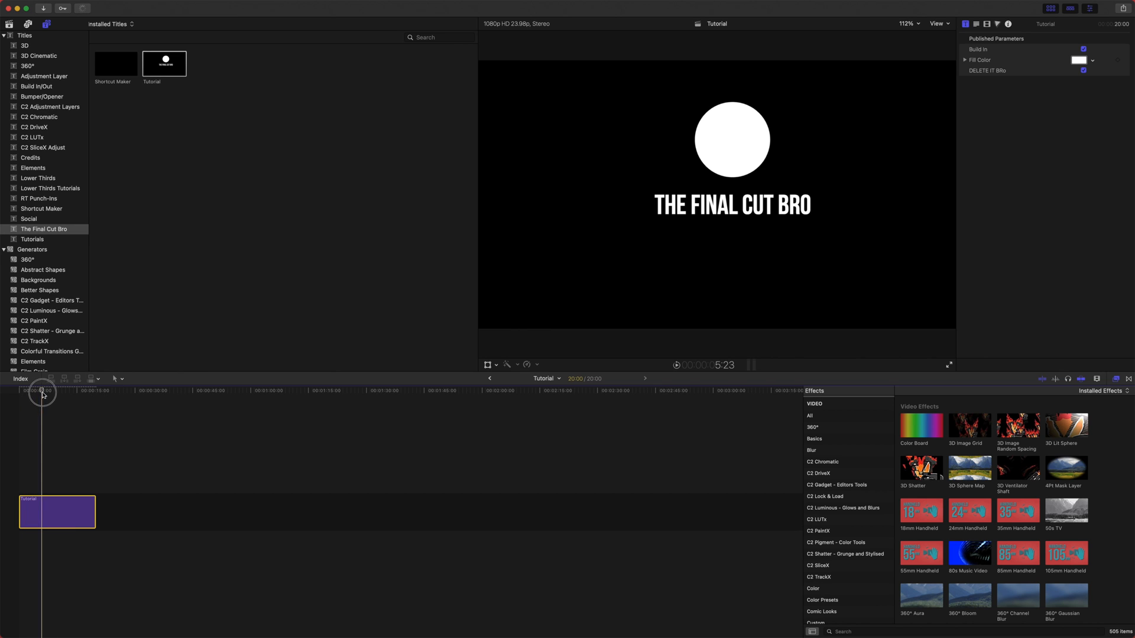
{"action": "left_click", "coordinate": [1084, 71]}
{"action": "left_click", "coordinate": [1084, 71]}
{"action": "left_click", "coordinate": [1084, 70]}
{"action": "left_click", "coordinate": [1084, 71]}
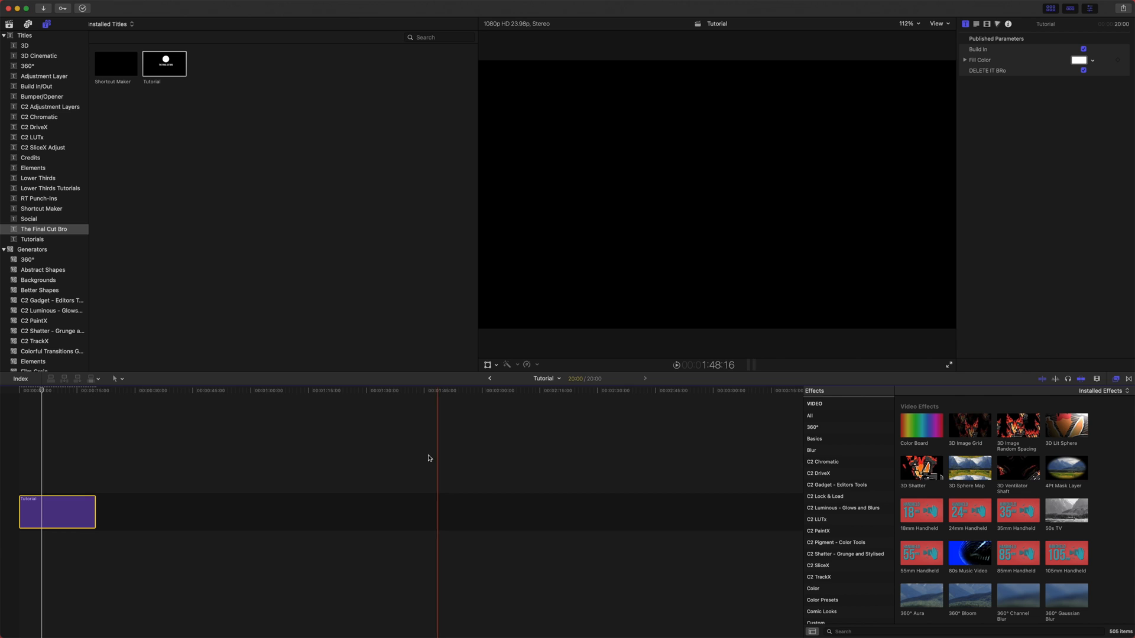
Switch to Motion and scrub through the opening build-in animation of the circle and text.
{"action": "key", "text": "super+Tab"}
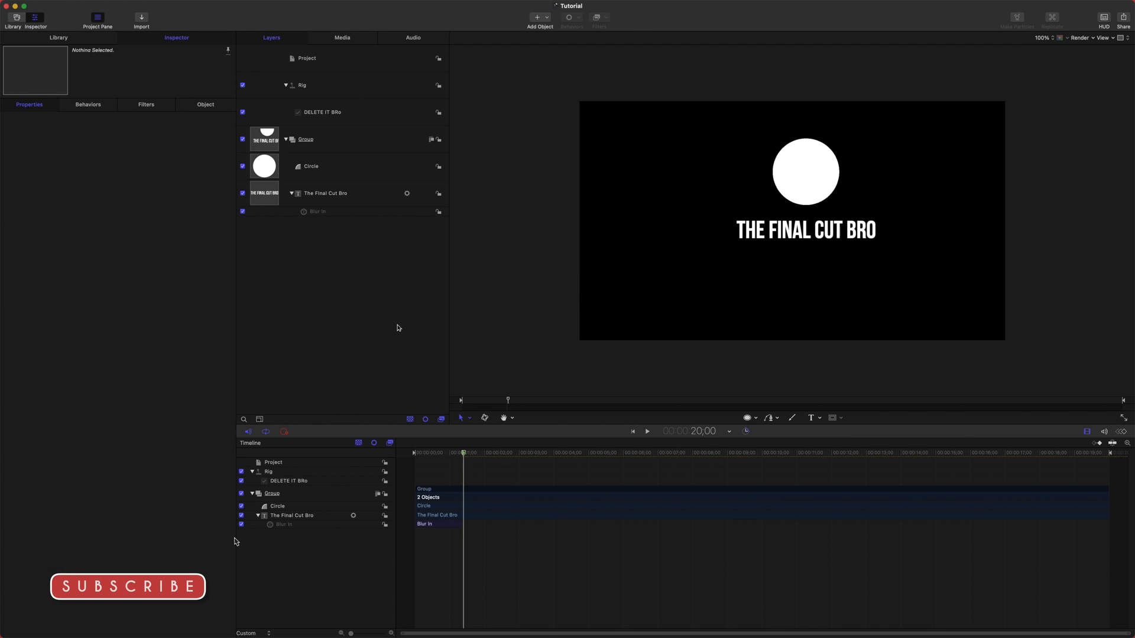
{"action": "left_click", "coordinate": [449, 454]}
{"action": "mouse_move", "coordinate": [449, 457]}
{"action": "left_mouse_down"}
{"action": "mouse_move", "coordinate": [423, 459]}
{"action": "mouse_move", "coordinate": [455, 454]}
{"action": "left_mouse_up"}
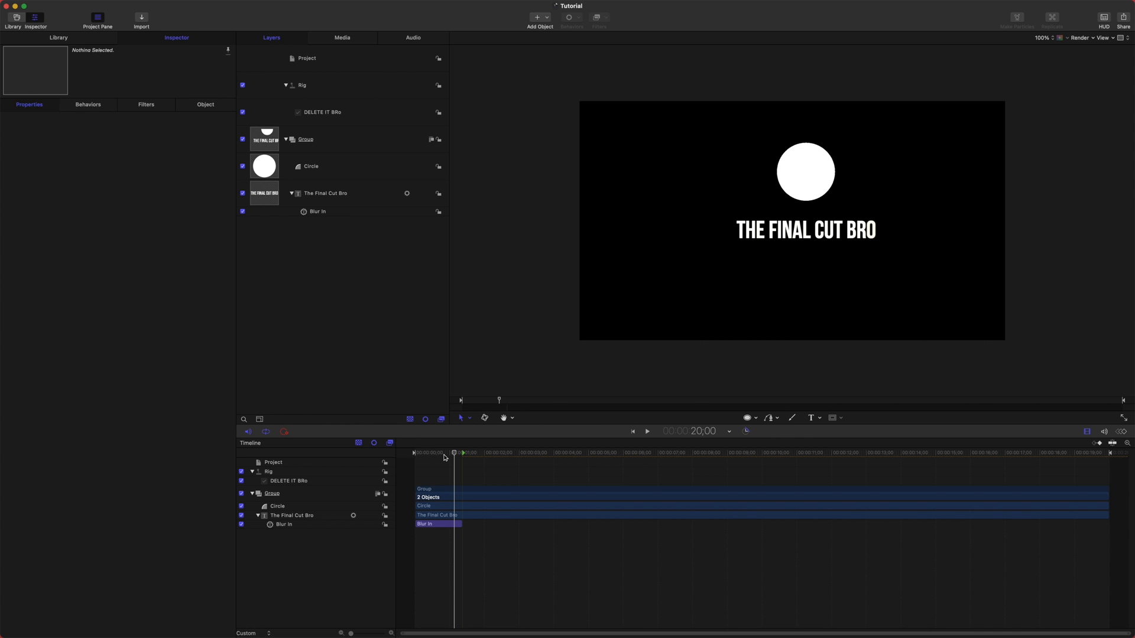
{"action": "mouse_move", "coordinate": [445, 457]}
{"action": "left_mouse_down"}
{"action": "mouse_move", "coordinate": [416, 461]}
{"action": "mouse_move", "coordinate": [451, 453]}
{"action": "left_mouse_up"}
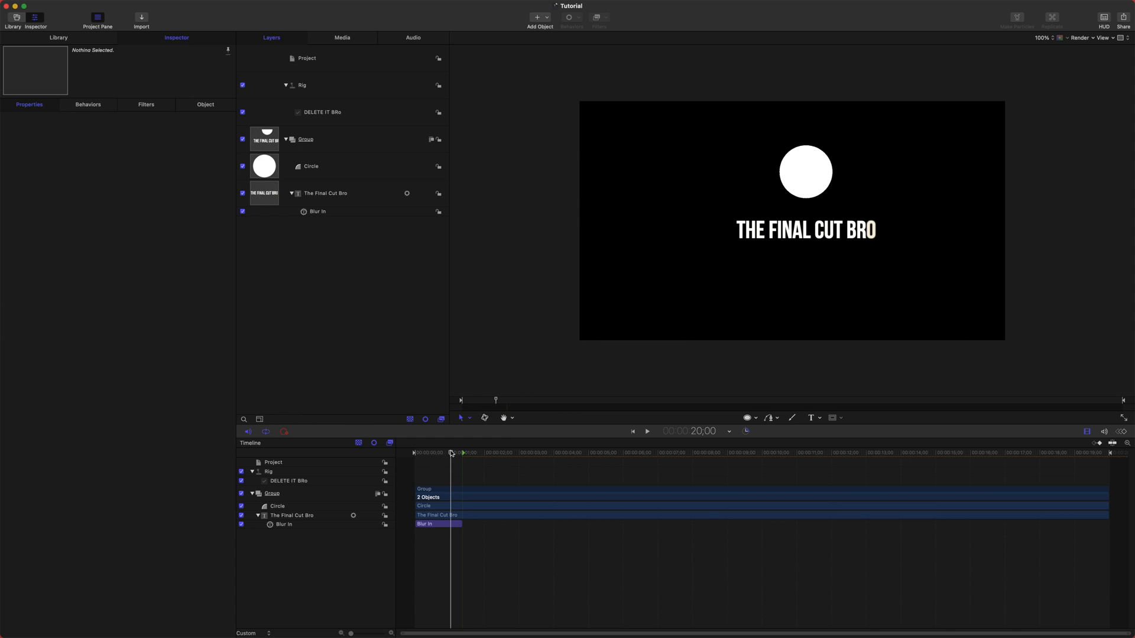